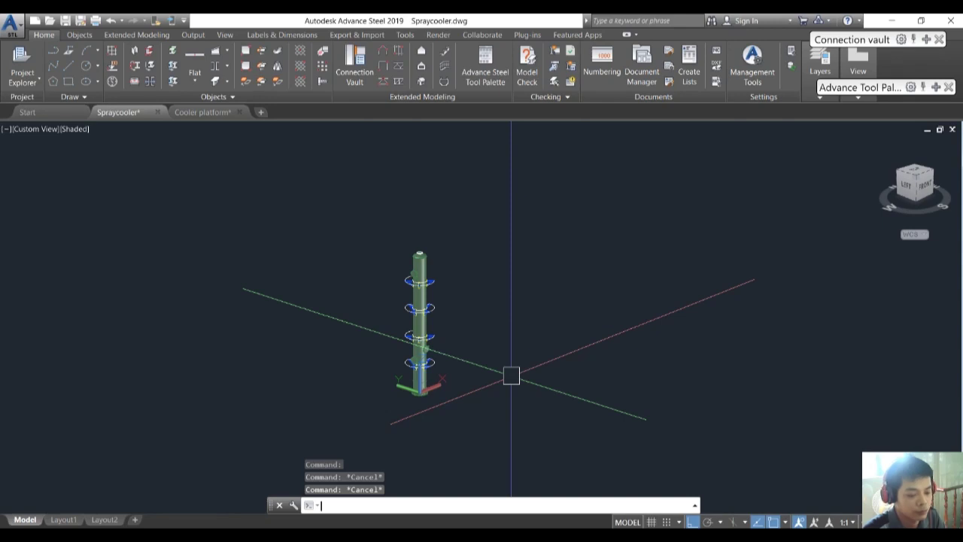
Examine the blue platform brackets, ring outlines and manholes along the height of the spray cooler column
{"action": "scroll", "coordinate": [427, 346], "scroll_direction": "up", "scroll_amount": 5}
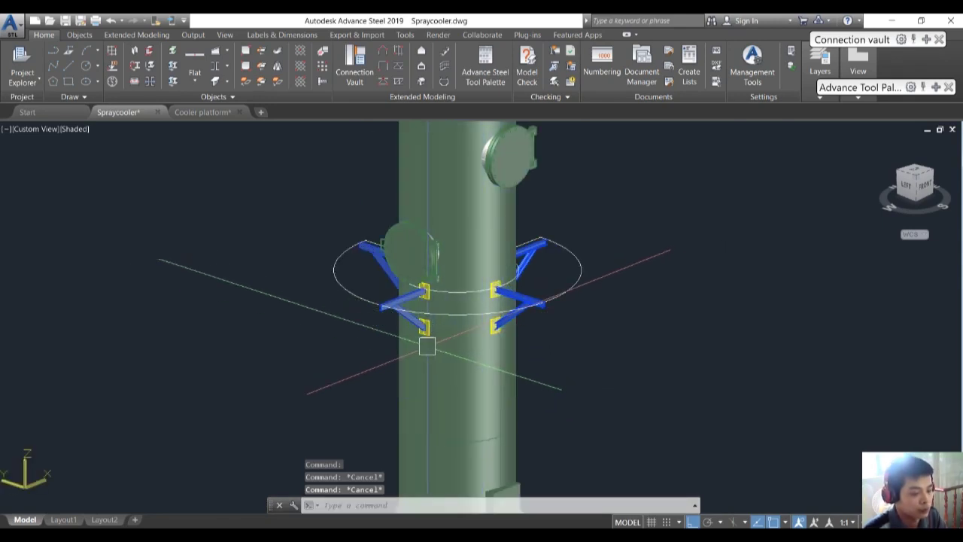
{"action": "middle_click_drag", "start_coordinate": [566, 335], "coordinate": [537, 338], "text": "shift"}
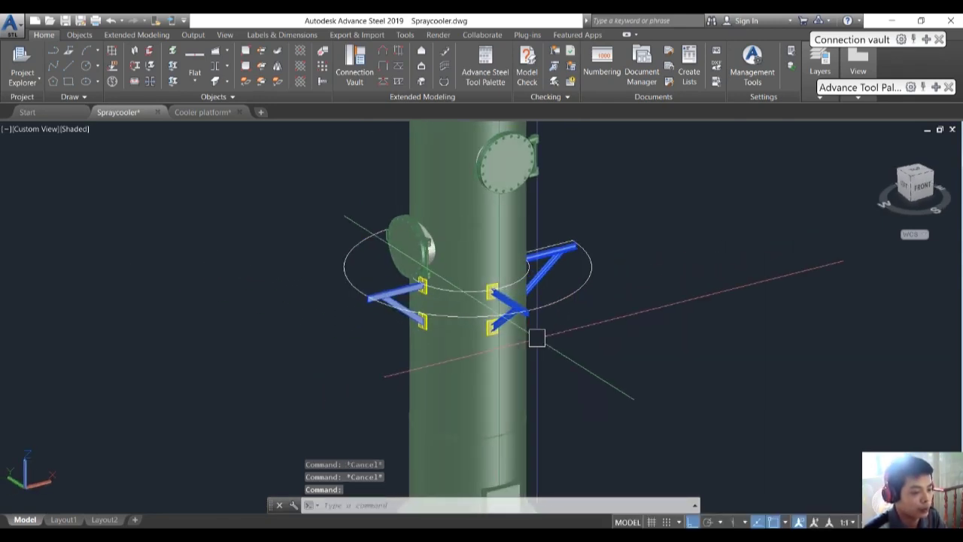
{"action": "middle_click_drag", "start_coordinate": [531, 295], "coordinate": [523, 372]}
{"action": "scroll", "coordinate": [443, 334], "scroll_direction": "down", "scroll_amount": 5}
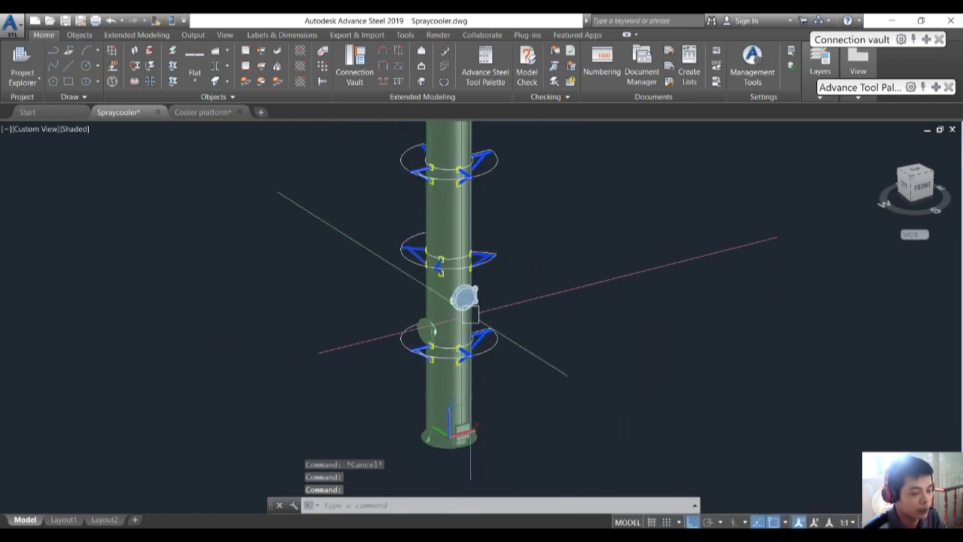
{"action": "scroll", "coordinate": [471, 314], "scroll_direction": "up", "scroll_amount": 3}
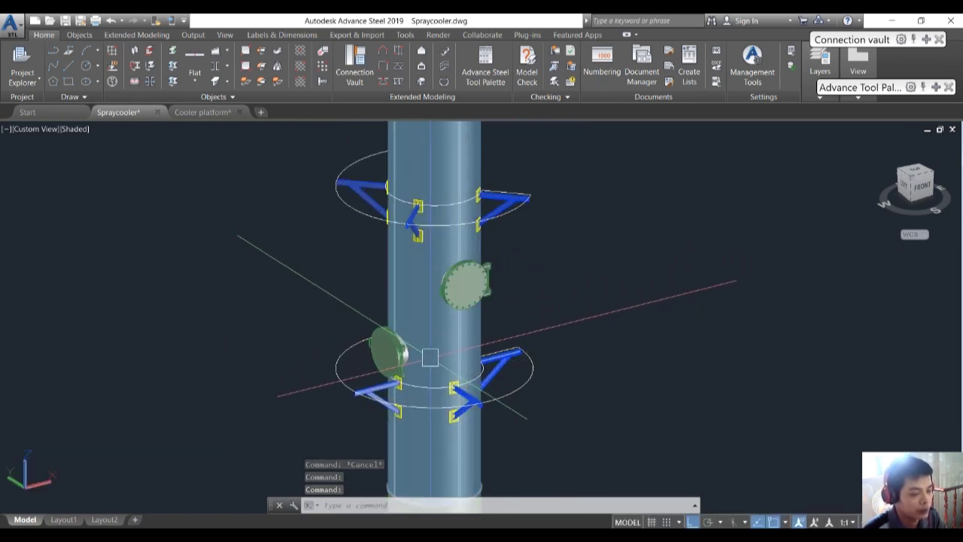
{"action": "scroll", "coordinate": [435, 355], "scroll_direction": "down", "scroll_amount": 5}
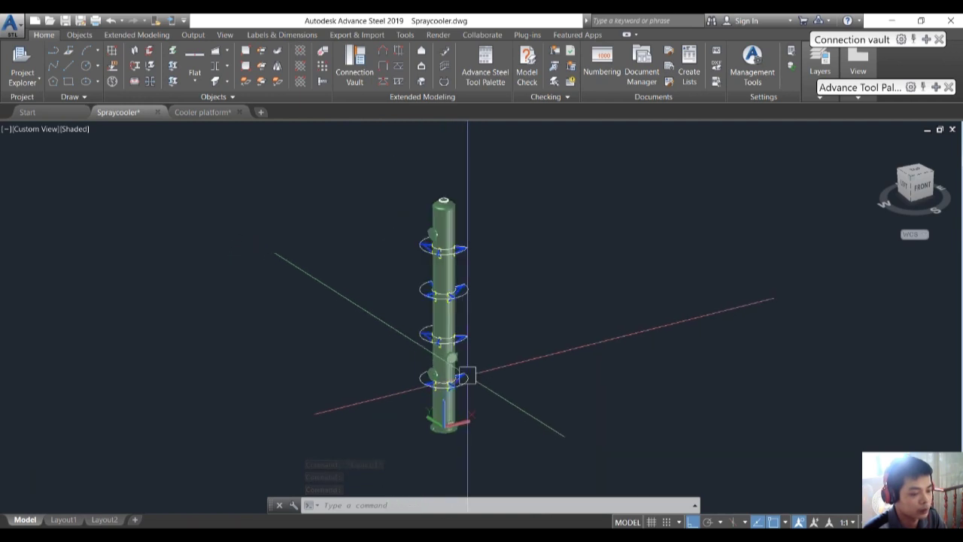
{"action": "scroll", "coordinate": [393, 376], "scroll_direction": "up", "scroll_amount": 6}
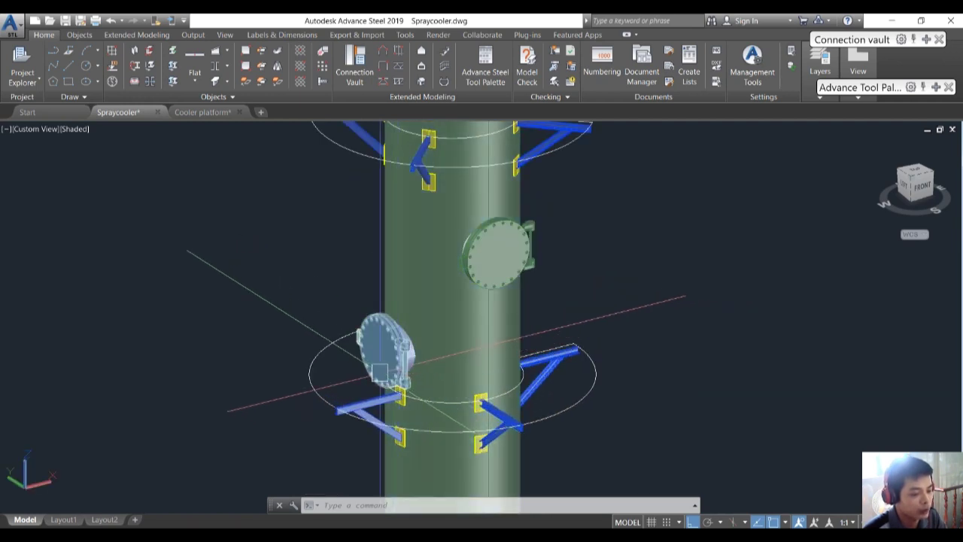
{"action": "scroll", "coordinate": [456, 220], "scroll_direction": "down", "scroll_amount": 5}
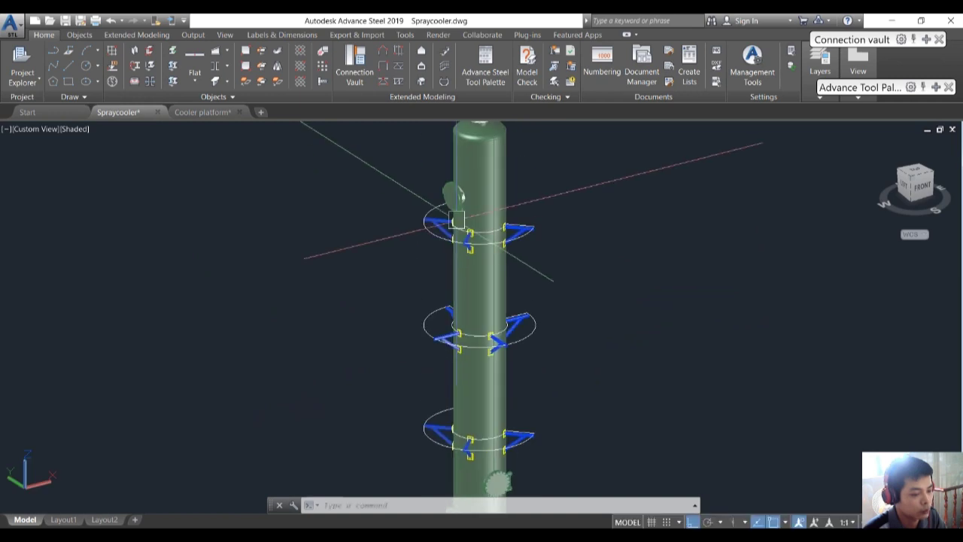
{"action": "scroll", "coordinate": [448, 184], "scroll_direction": "up", "scroll_amount": 3}
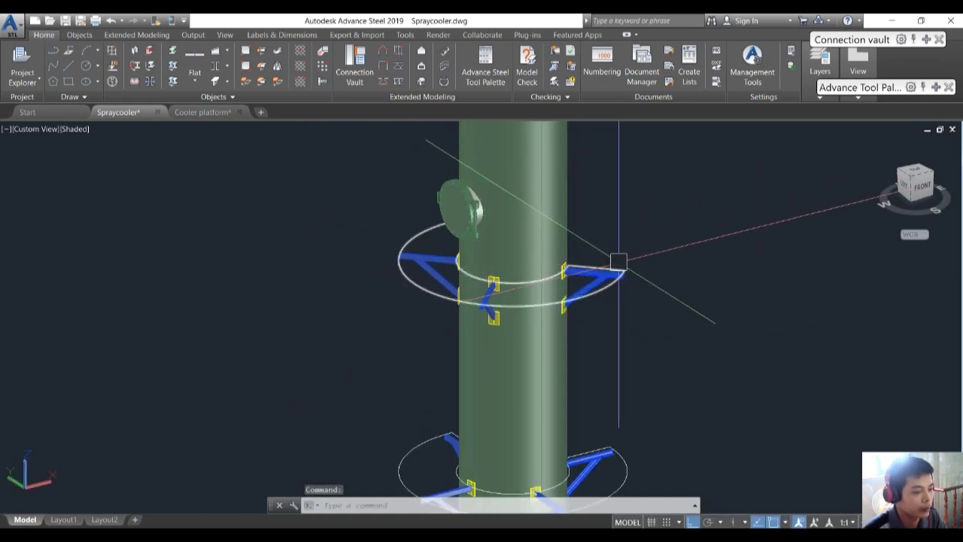
{"action": "middle_click_drag", "start_coordinate": [430, 267], "coordinate": [451, 248], "text": "shift"}
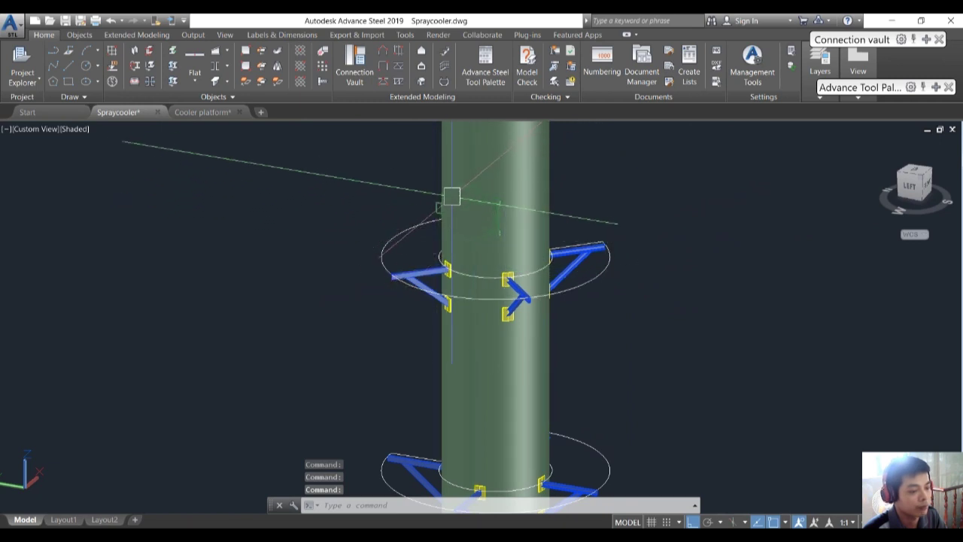
{"action": "scroll", "coordinate": [452, 197], "scroll_direction": "down", "scroll_amount": 3}
{"action": "middle_click_drag", "start_coordinate": [456, 208], "coordinate": [542, 264], "text": "shift"}
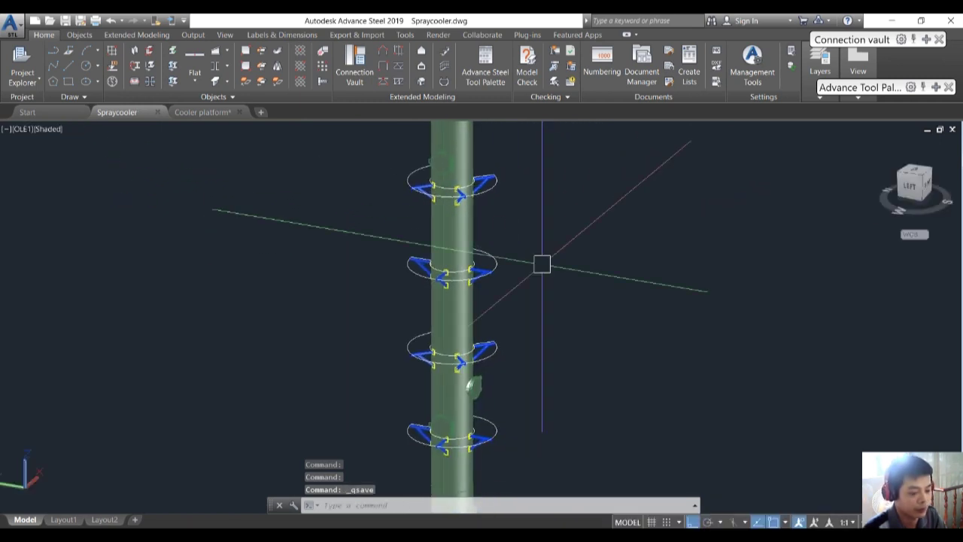
Switch to the Cooler platform drawing and reload the changed Spraycooler external reference
{"action": "left_click", "coordinate": [193, 113]}
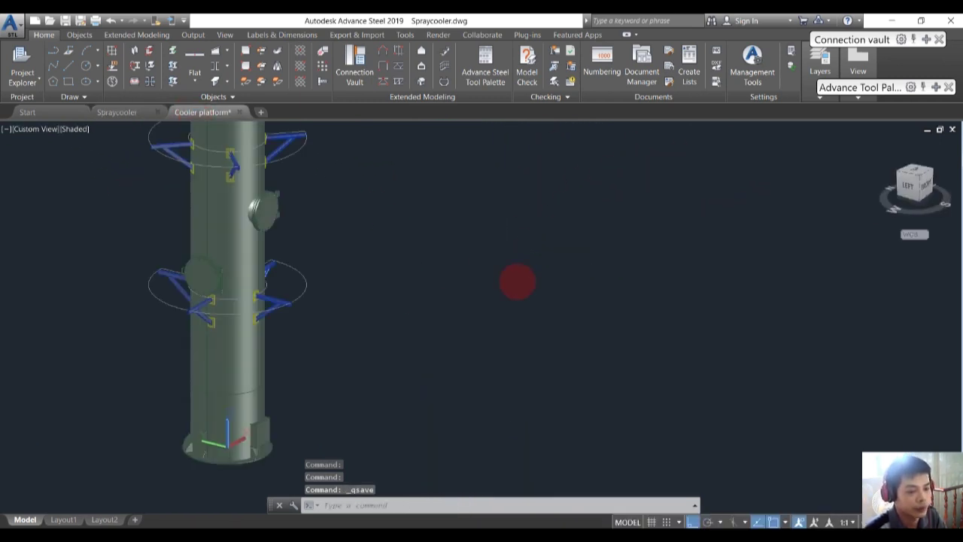
{"action": "scroll", "coordinate": [494, 301], "scroll_direction": "down", "scroll_amount": 3}
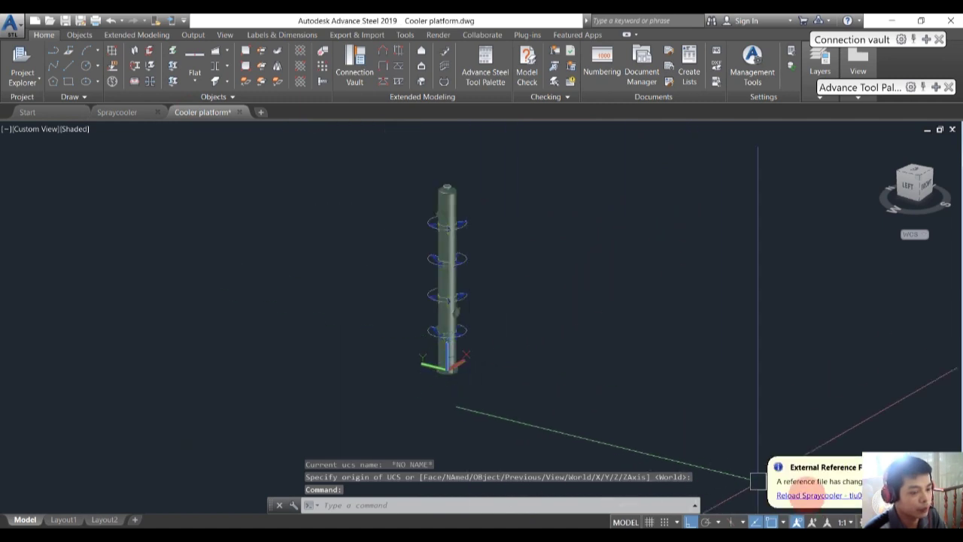
{"action": "left_click", "coordinate": [819, 495]}
{"action": "scroll", "coordinate": [482, 308], "scroll_direction": "up", "scroll_amount": 5}
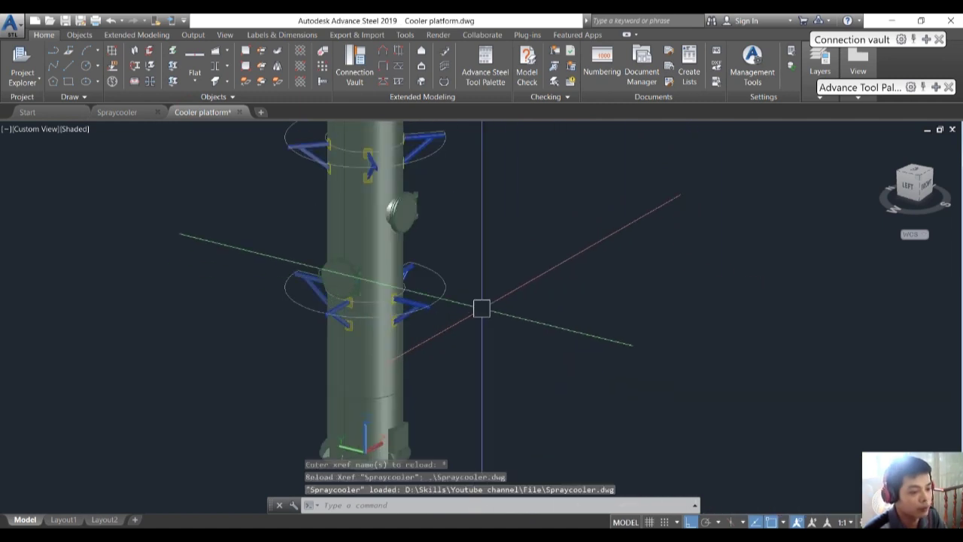
{"action": "scroll", "coordinate": [423, 254], "scroll_direction": "up", "scroll_amount": 5}
{"action": "scroll", "coordinate": [534, 339], "scroll_direction": "down", "scroll_amount": 5}
{"action": "middle_click_drag", "start_coordinate": [534, 409], "coordinate": [578, 382]}
{"action": "middle_click_drag", "start_coordinate": [482, 322], "coordinate": [388, 301]}
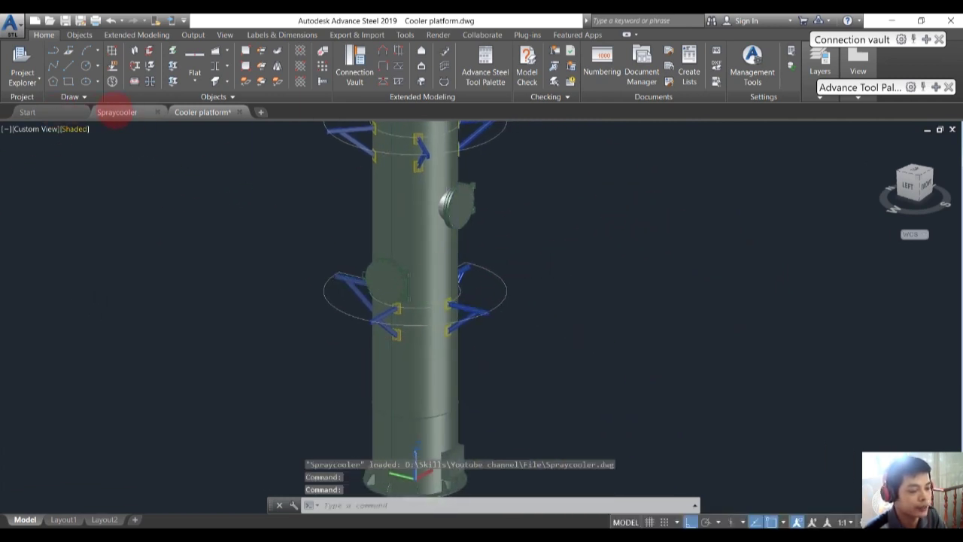
Return to the Spraycooler drawing at the column's lowest platform
{"action": "left_click", "coordinate": [116, 112]}
{"action": "scroll", "coordinate": [494, 419], "scroll_direction": "up", "scroll_amount": 5}
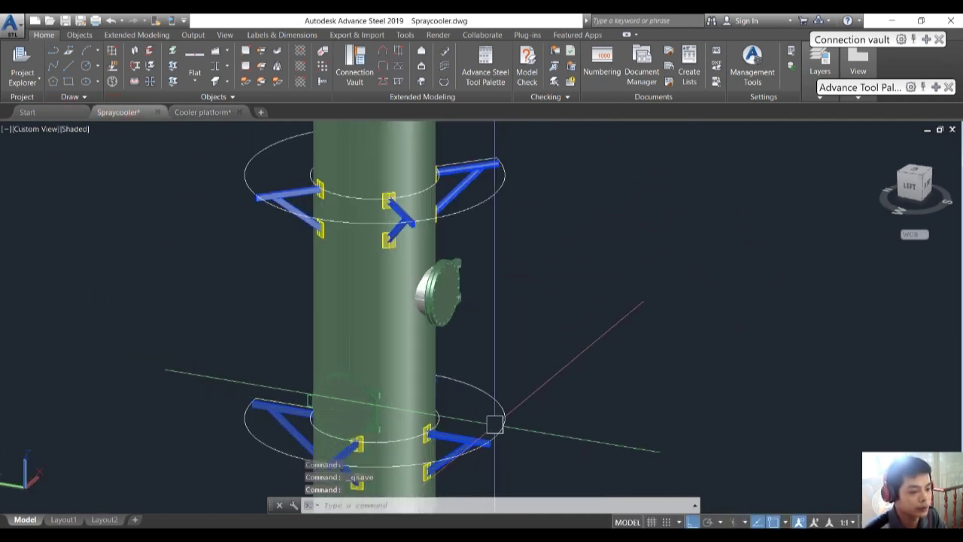
{"action": "left_click", "coordinate": [122, 224]}
{"action": "left_click", "coordinate": [595, 378]}
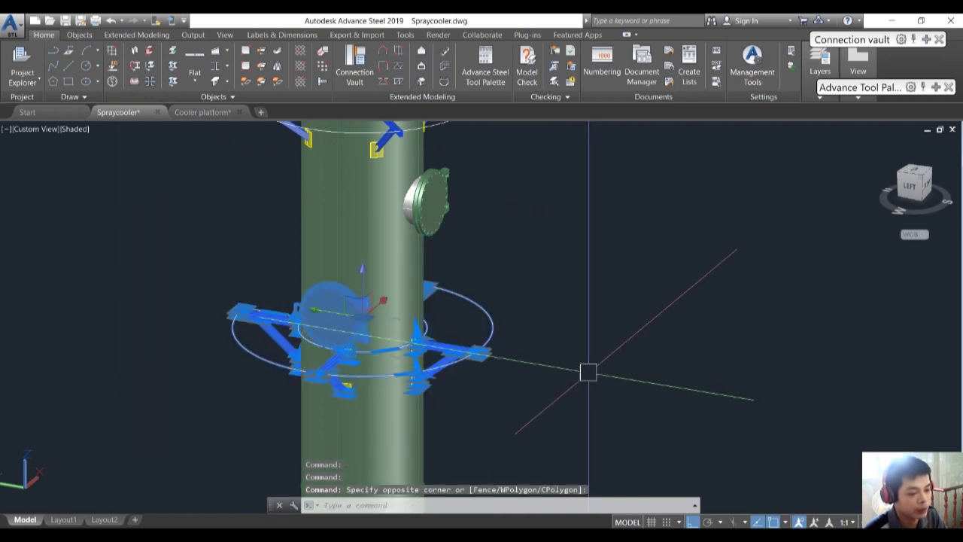
{"action": "key", "text": "Escape"}
Copy the lowest platform's outline polyline to the clipboard with base point 0,0,0
{"action": "left_click", "coordinate": [493, 320]}
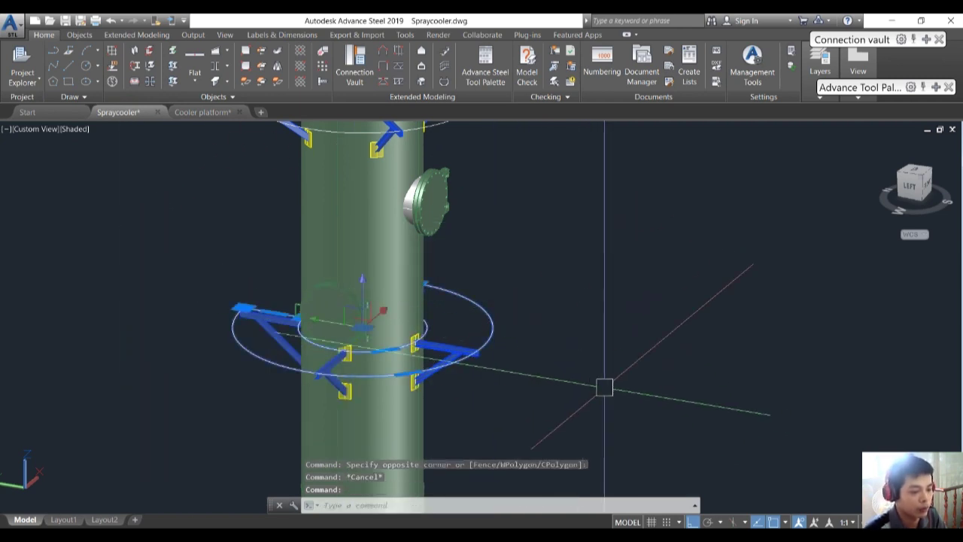
{"action": "key", "text": "ctrl+shift+c"}
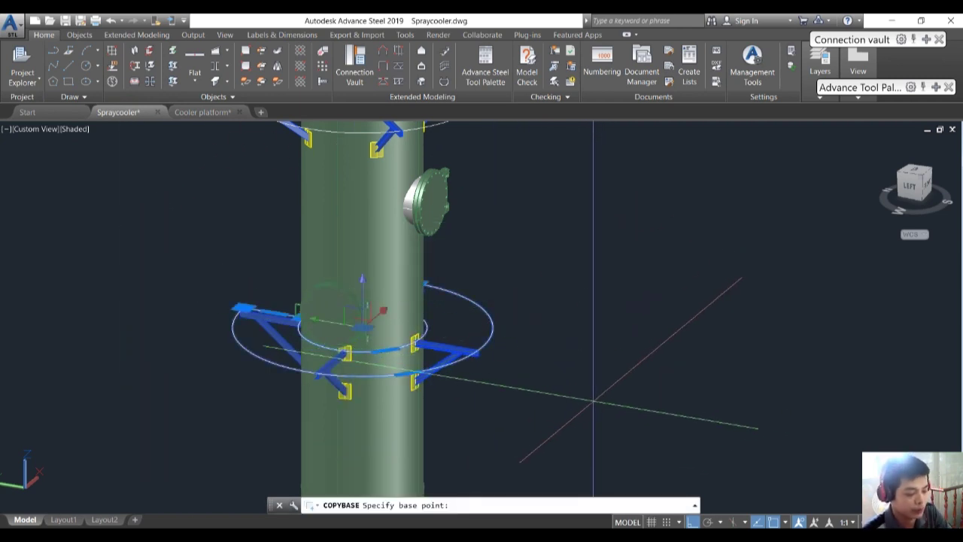
{"action": "type", "text": "0,0,0"}
{"action": "key", "text": "Return"}
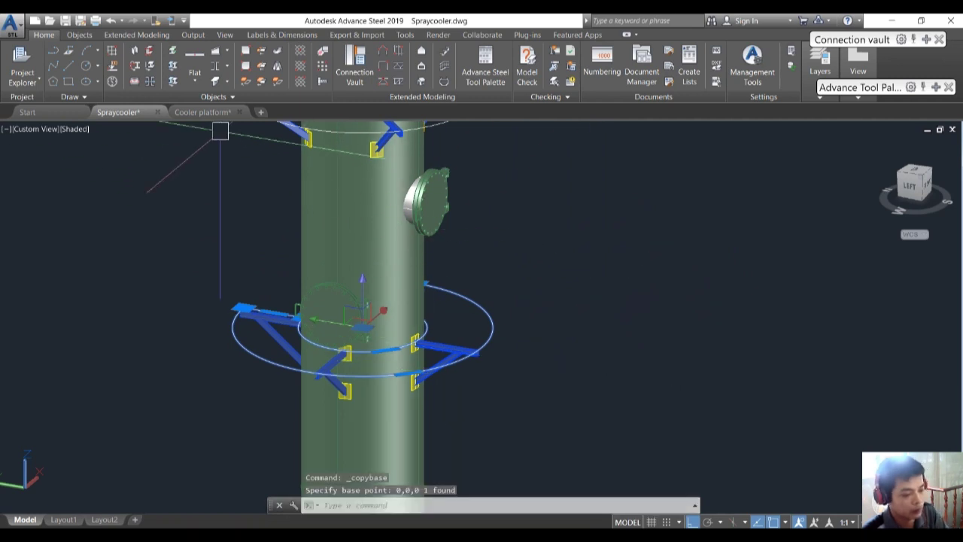
Paste the platform outline into the Cooler platform drawing at insertion point 0,0,0
{"action": "left_click", "coordinate": [216, 113]}
{"action": "key", "text": "ctrl+v"}
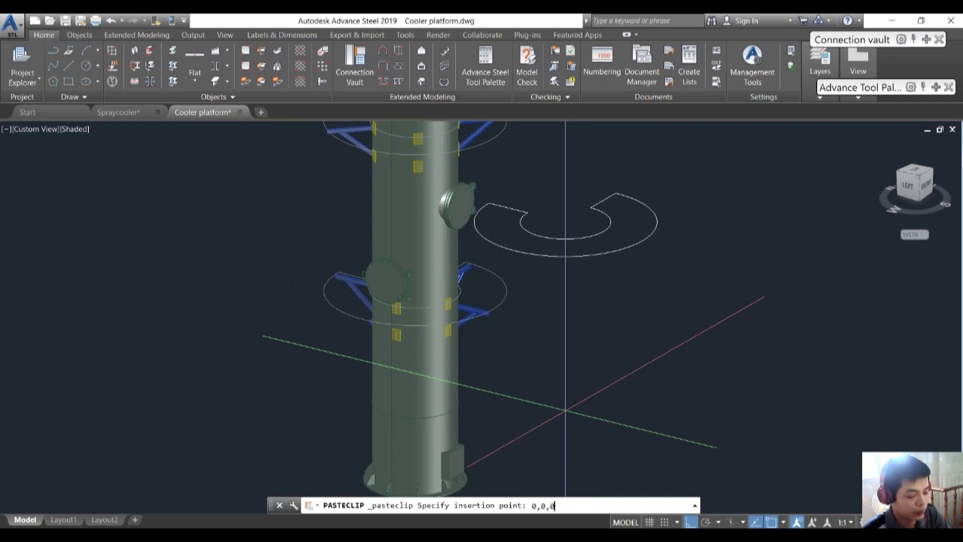
{"action": "type", "text": "0,0,0"}
{"action": "key", "text": "Return"}
{"action": "key", "text": "Escape"}
{"action": "key", "text": "Escape"}
Move the pasted platform outline 6000 away from the column in the 270° direction
{"action": "left_click", "coordinate": [240, 209]}
{"action": "left_click", "coordinate": [591, 345]}
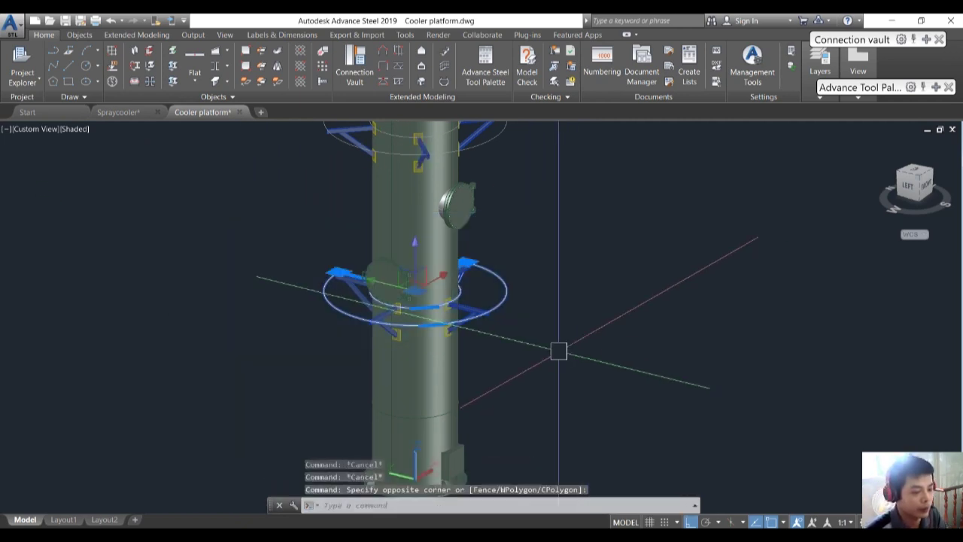
{"action": "middle_click_drag", "start_coordinate": [559, 351], "coordinate": [451, 337]}
{"action": "type", "text": "m"}
{"action": "key", "text": "Return"}
{"action": "left_click", "coordinate": [405, 321]}
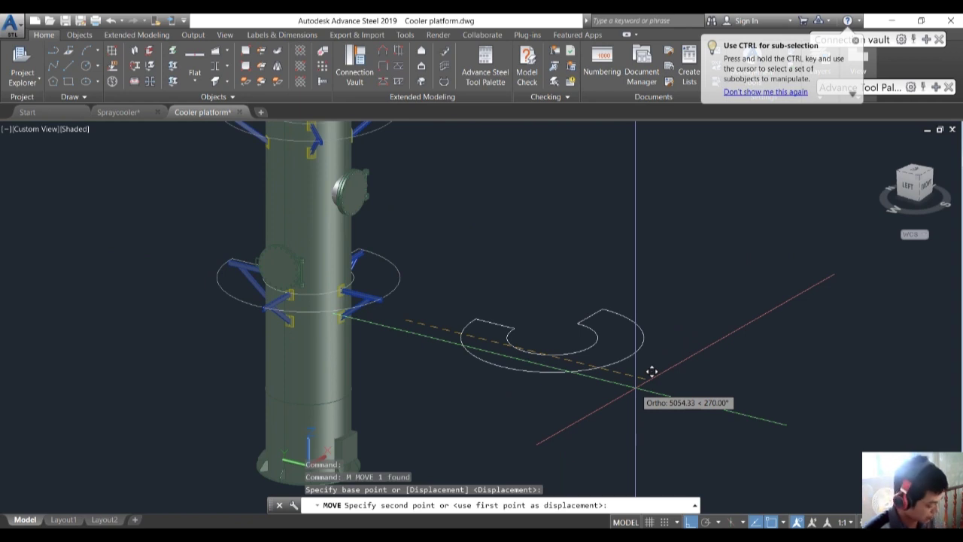
{"action": "type", "text": "6000"}
{"action": "key", "text": "Return"}
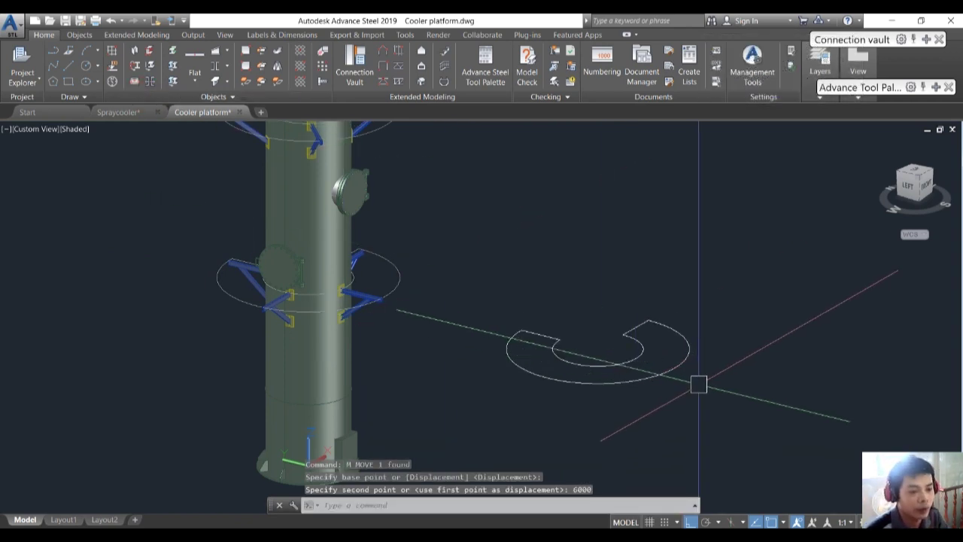
Draw a three-point arc over the outline's inner curved edge, from one inner corner to the other
{"action": "scroll", "coordinate": [647, 391], "scroll_direction": "up", "scroll_amount": 4}
{"action": "type", "text": "ar"}
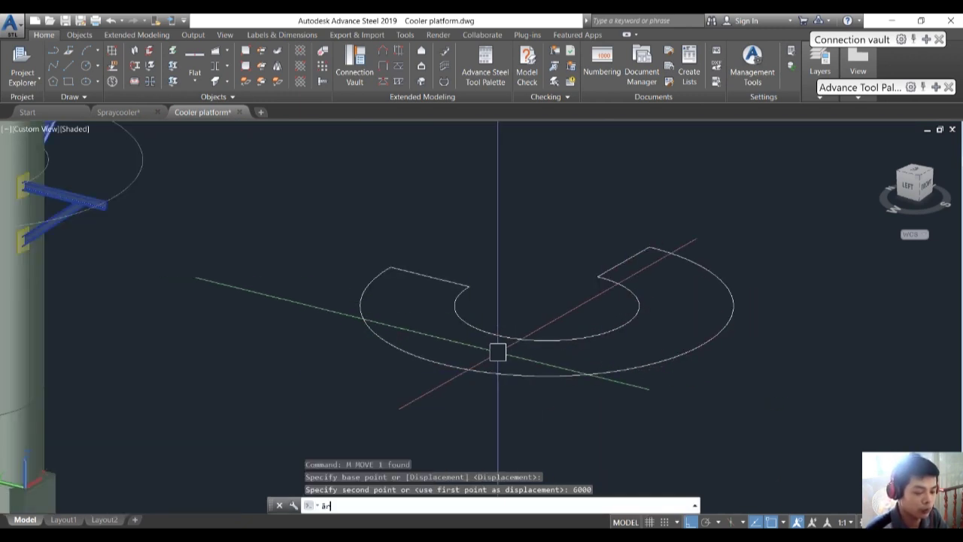
{"action": "key", "text": "BackSpace"}
{"action": "key", "text": "BackSpace"}
{"action": "type", "text": "ar"}
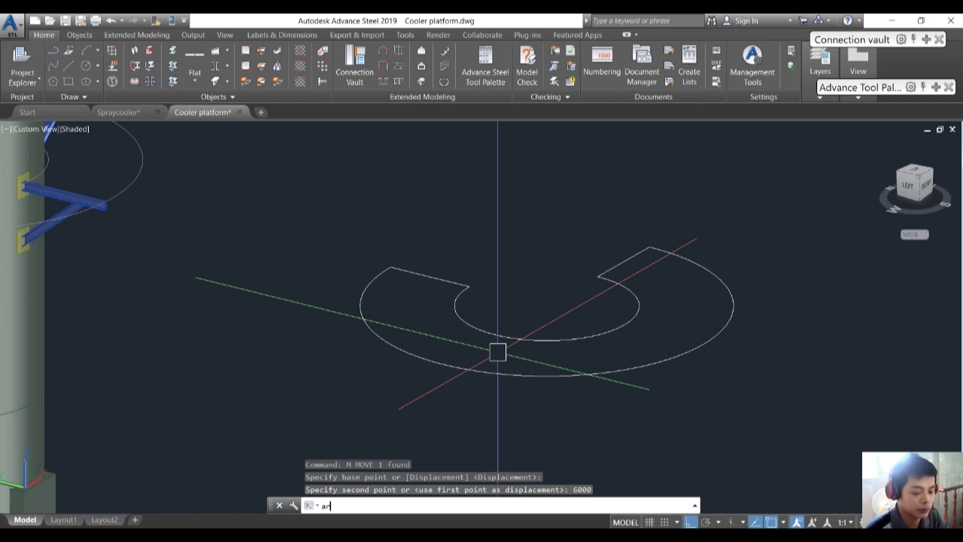
{"action": "type", "text": "c"}
{"action": "key", "text": "Return"}
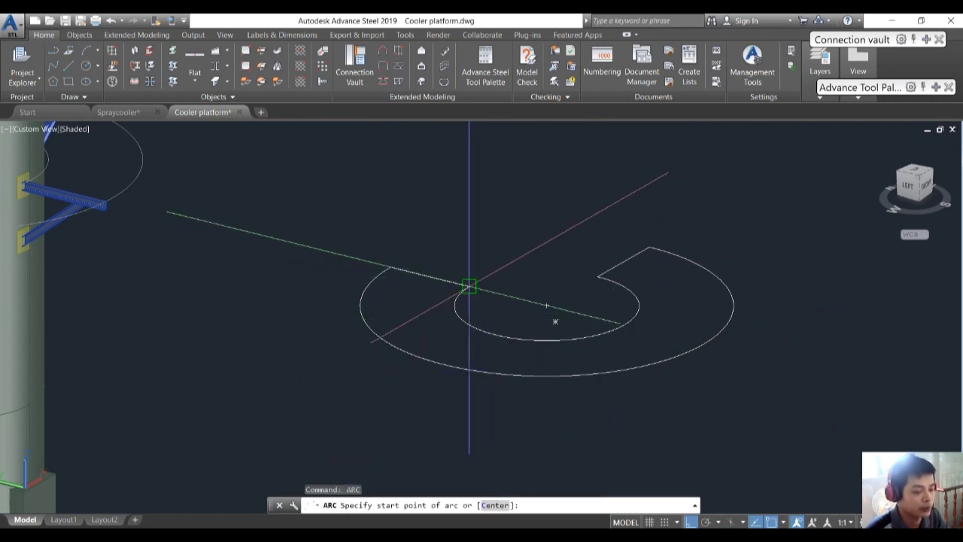
{"action": "left_click", "coordinate": [563, 338]}
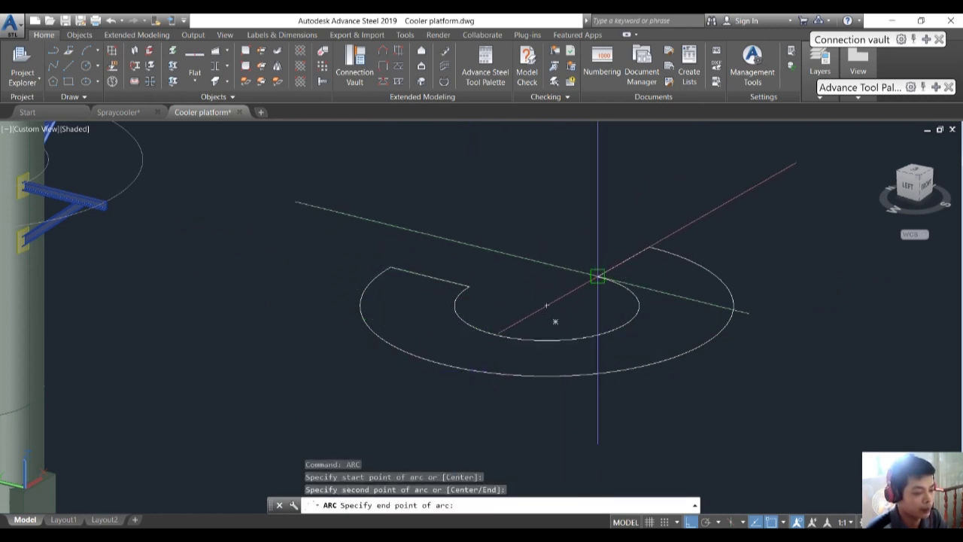
{"action": "left_click", "coordinate": [597, 275]}
Draw a three-point arc over the outline's outer curved edge, from one outer corner to the other
{"action": "key", "text": "Return"}
{"action": "left_click", "coordinate": [390, 268]}
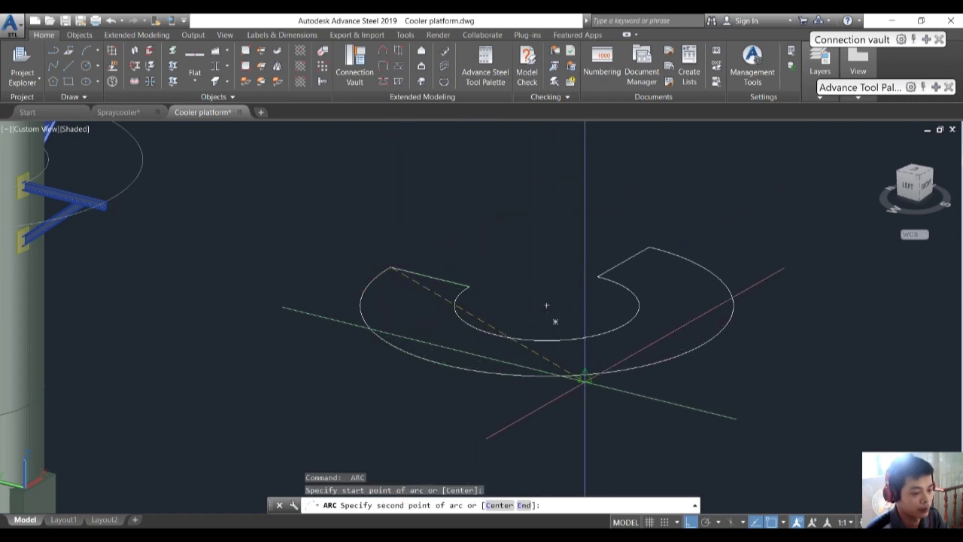
{"action": "left_click", "coordinate": [546, 305]}
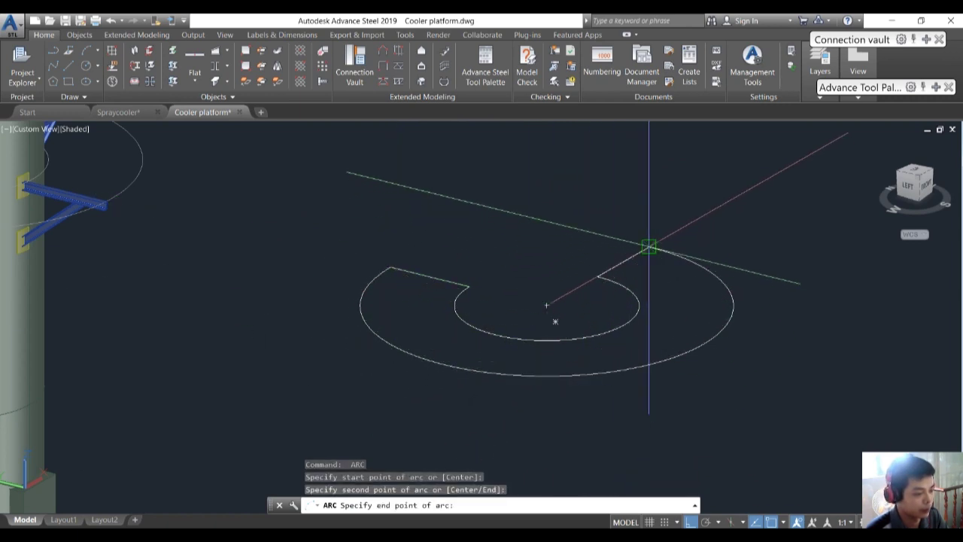
{"action": "left_click", "coordinate": [648, 247]}
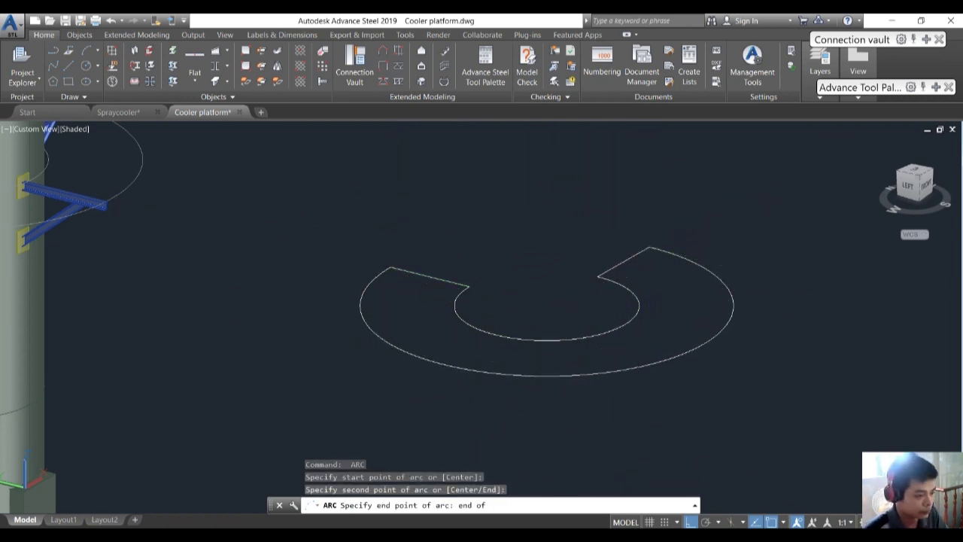
Move the closed platform outline 1500 straight up, leaving the two arcs in place
{"action": "left_click", "coordinate": [623, 262]}
{"action": "scroll", "coordinate": [535, 275], "scroll_direction": "down", "scroll_amount": 2}
{"action": "middle_click_drag", "start_coordinate": [542, 286], "coordinate": [451, 316]}
{"action": "type", "text": "m"}
{"action": "key", "text": "Return"}
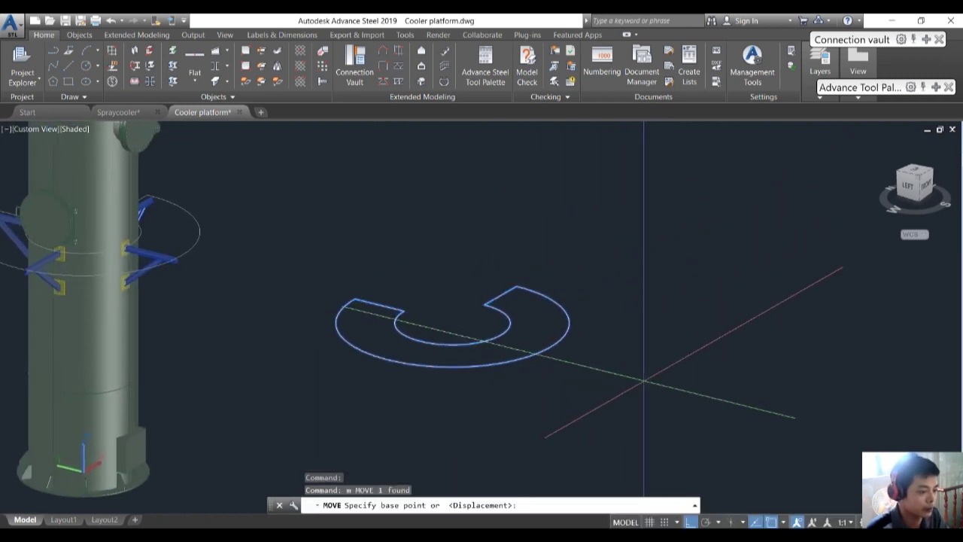
{"action": "left_click", "coordinate": [620, 389]}
{"action": "type", "text": "1500"}
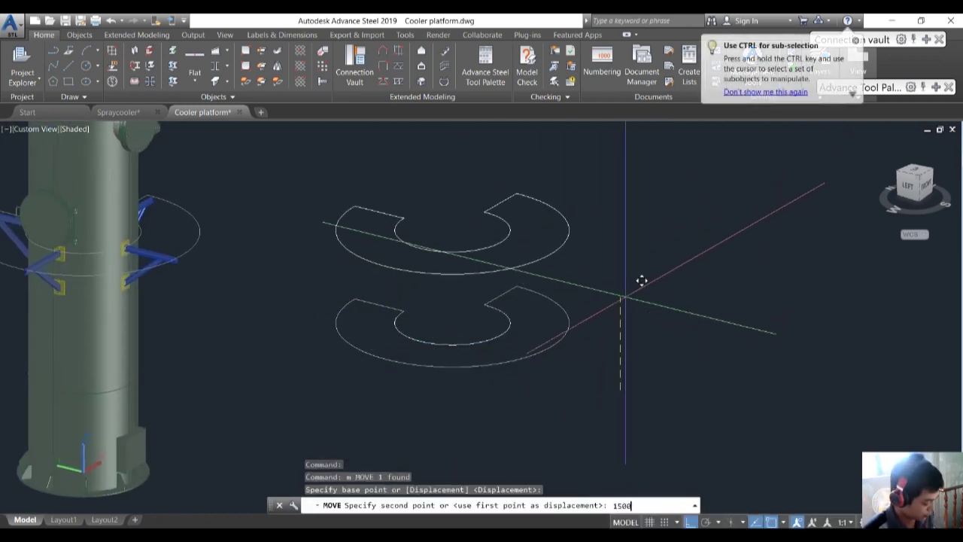
{"action": "key", "text": "Return"}
{"action": "key", "text": "Escape"}
{"action": "key", "text": "Escape"}
Convert the lower outer arc into a curved polyline beam, keeping the source arc
{"action": "left_click", "coordinate": [135, 65]}
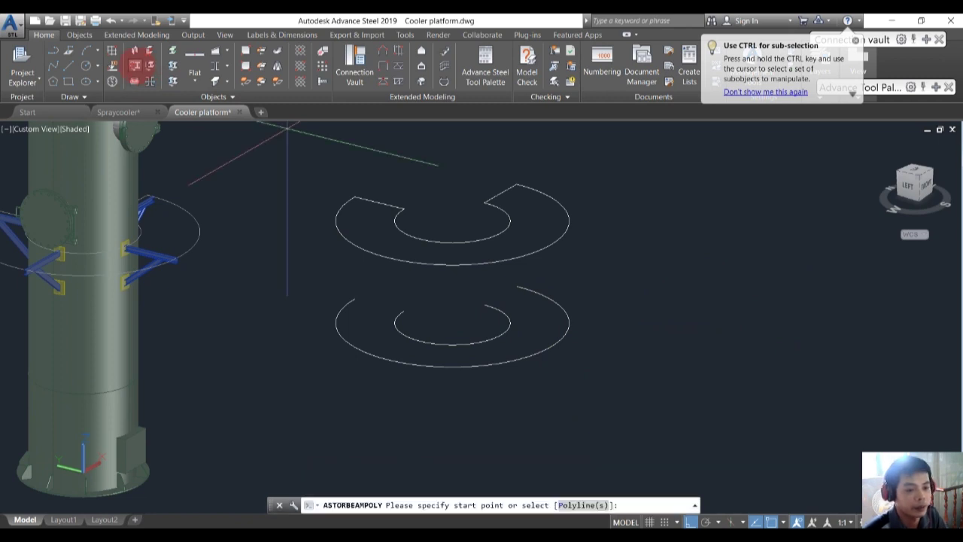
{"action": "scroll", "coordinate": [452, 323], "scroll_direction": "up", "scroll_amount": 6}
{"action": "type", "text": "p"}
{"action": "key", "text": "Return"}
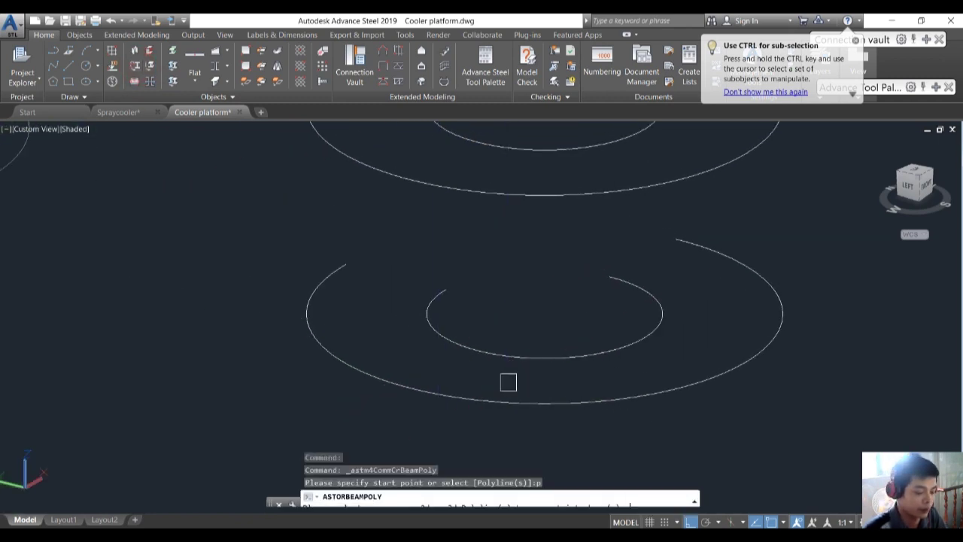
{"action": "middle_click_drag", "start_coordinate": [517, 382], "coordinate": [393, 349]}
{"action": "left_click", "coordinate": [524, 361]}
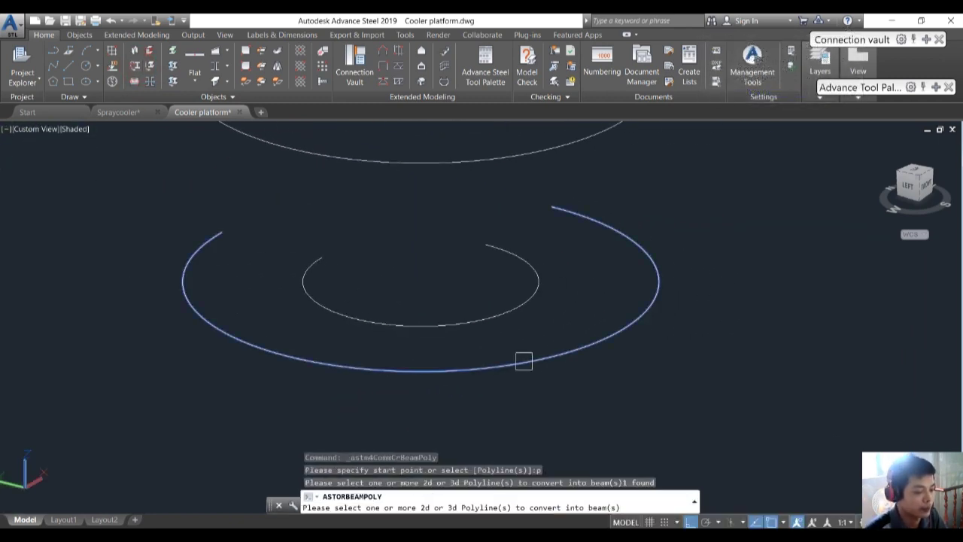
{"action": "key", "text": "Return"}
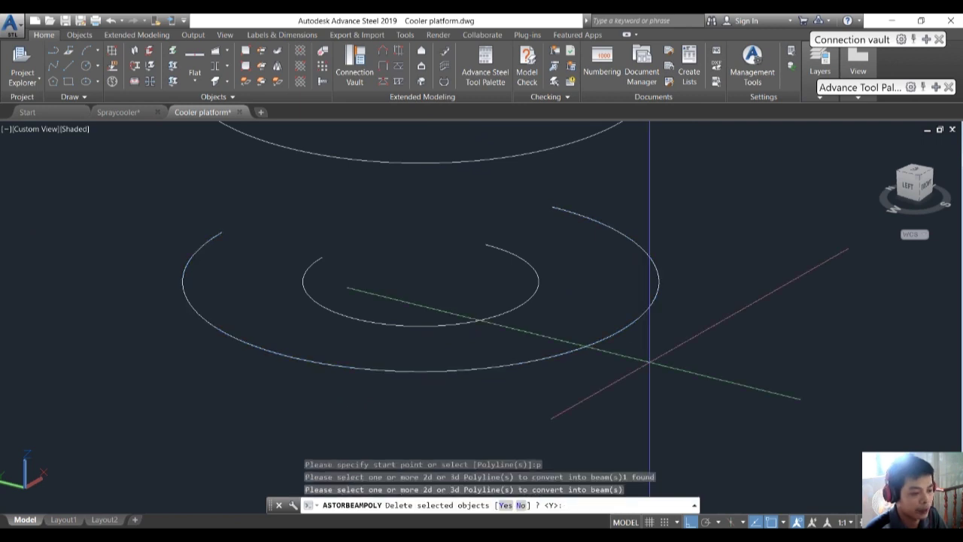
{"action": "left_click", "coordinate": [436, 506]}
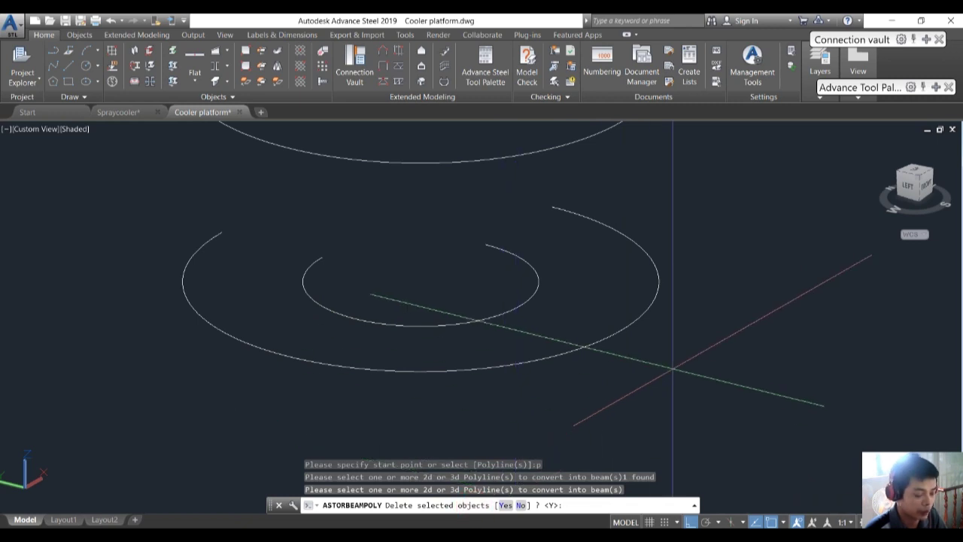
{"action": "type", "text": "n"}
{"action": "key", "text": "Return"}
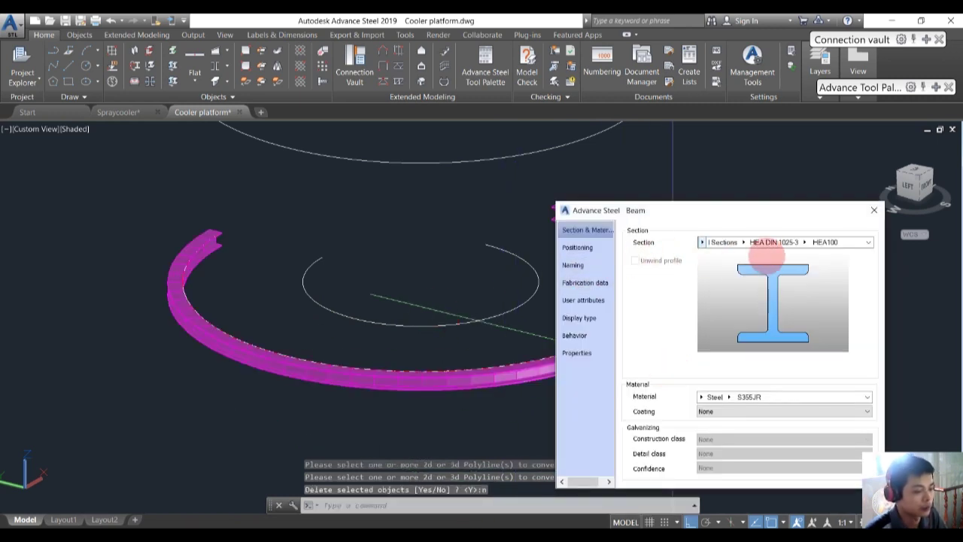
Set the outer curved beam's section to Flat, Flat EN 10058, FL100X6
{"action": "left_click", "coordinate": [702, 242]}
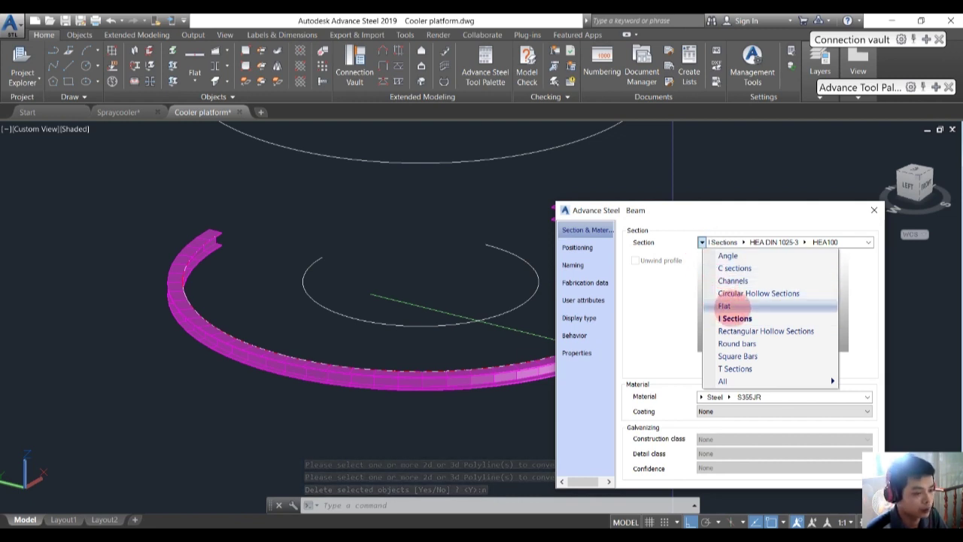
{"action": "left_click", "coordinate": [727, 306]}
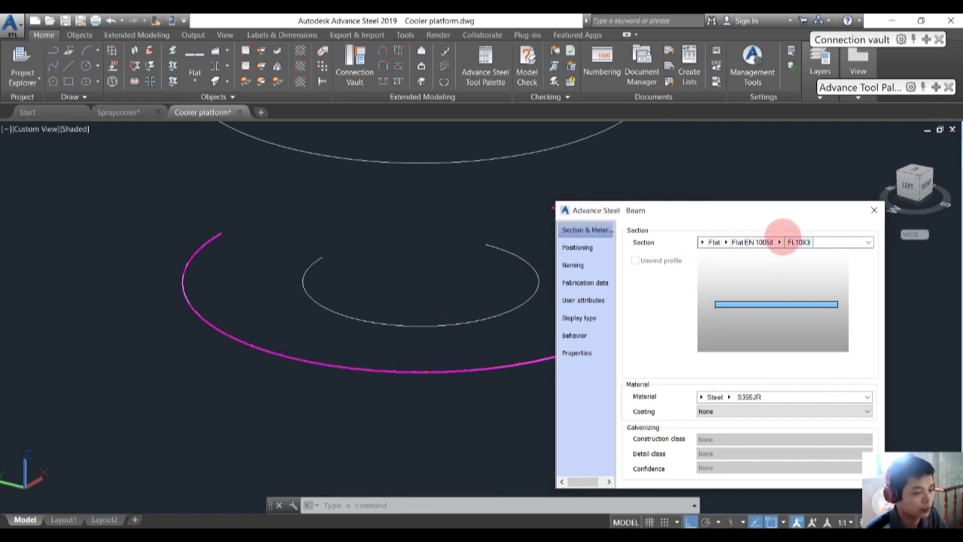
{"action": "left_click", "coordinate": [780, 242]}
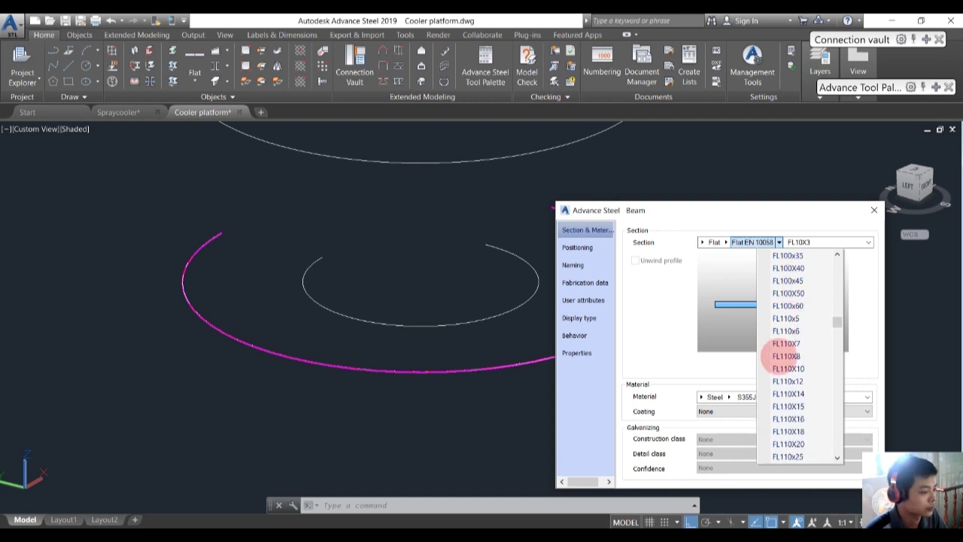
{"action": "scroll", "coordinate": [790, 309], "scroll_direction": "up", "scroll_amount": 2}
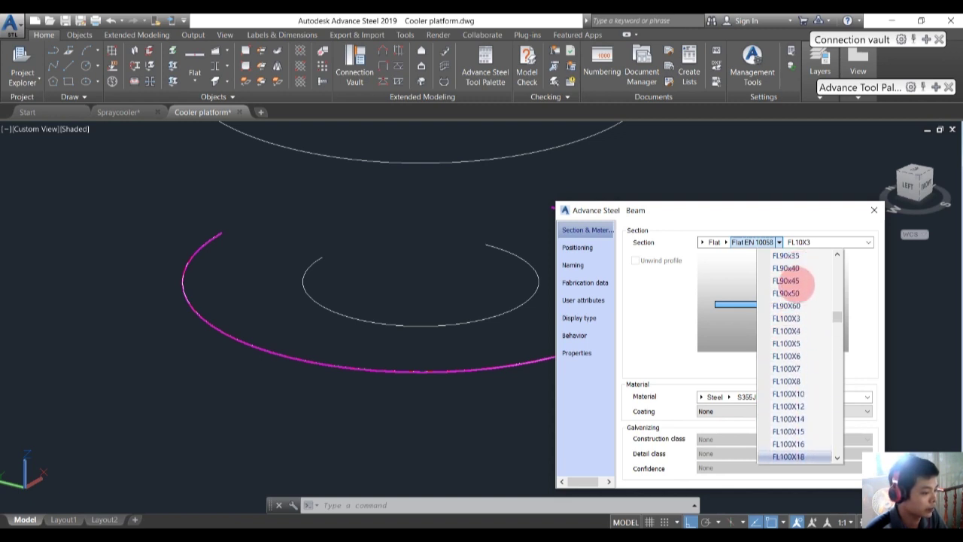
{"action": "scroll", "coordinate": [787, 286], "scroll_direction": "up", "scroll_amount": 1}
{"action": "left_click", "coordinate": [788, 369]}
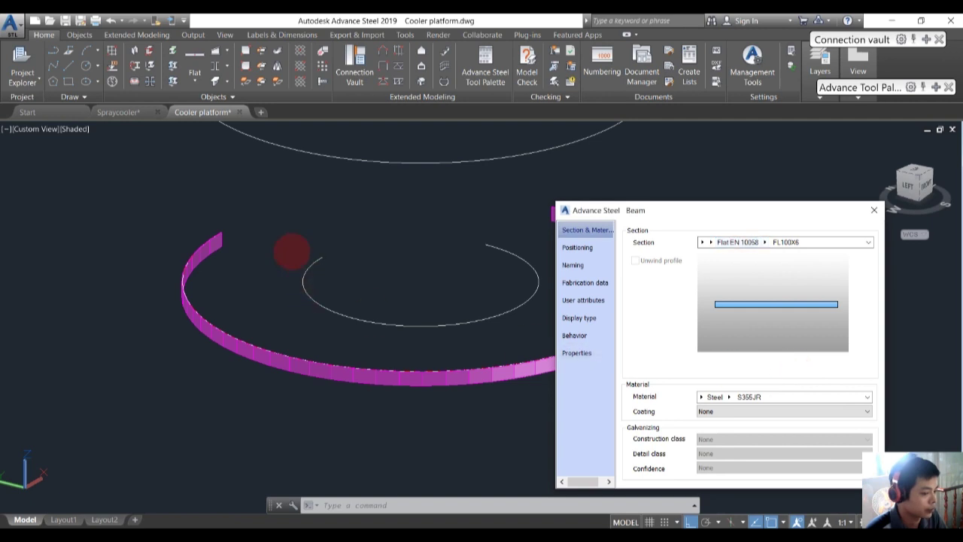
Set the outer curved beam's offset to the upper-right reference point of its section and close its properties
{"action": "scroll", "coordinate": [251, 230], "scroll_direction": "up", "scroll_amount": 5}
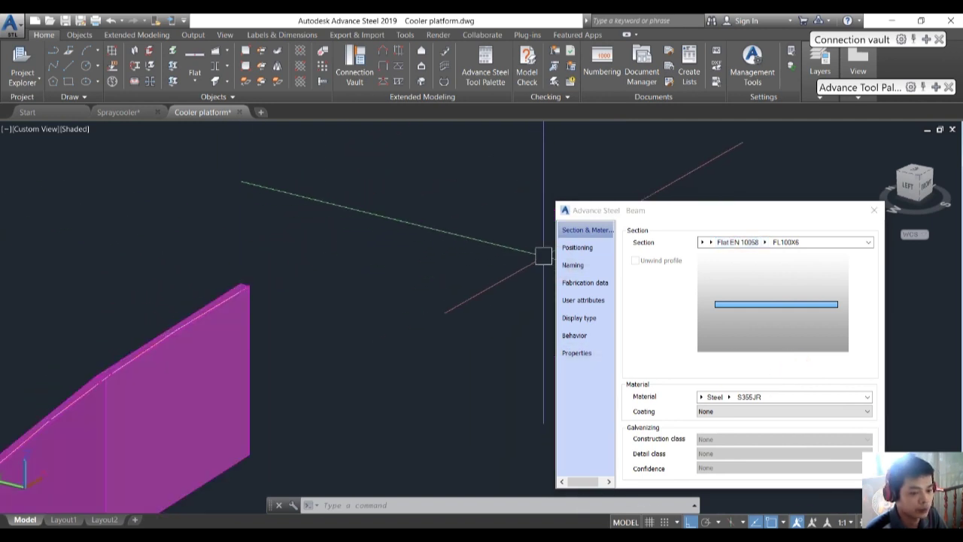
{"action": "left_click", "coordinate": [581, 262]}
{"action": "left_click", "coordinate": [577, 248]}
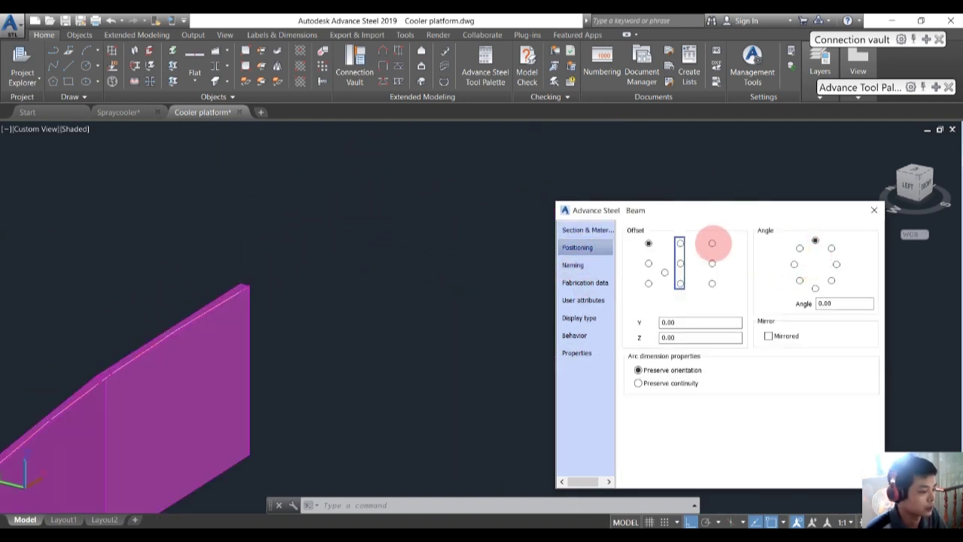
{"action": "left_click", "coordinate": [712, 243]}
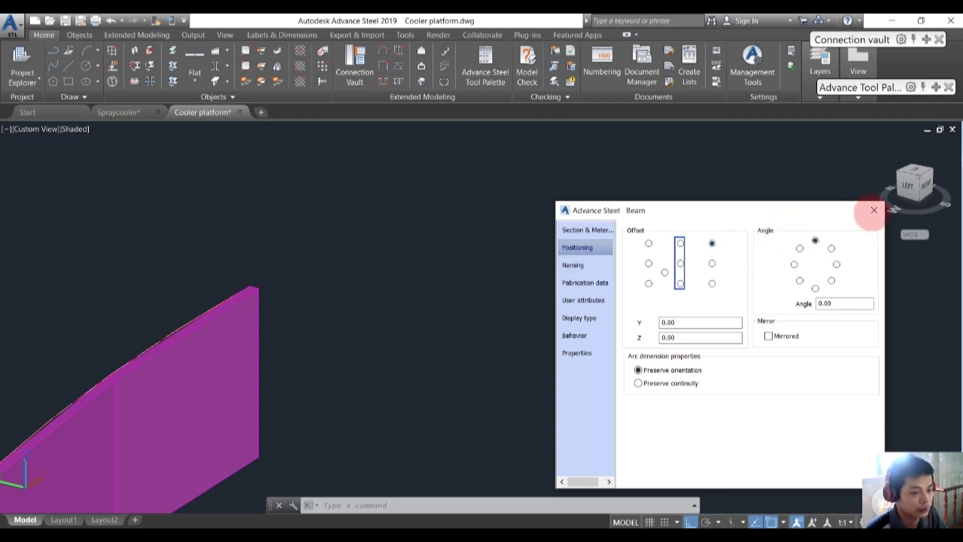
{"action": "left_click", "coordinate": [874, 210]}
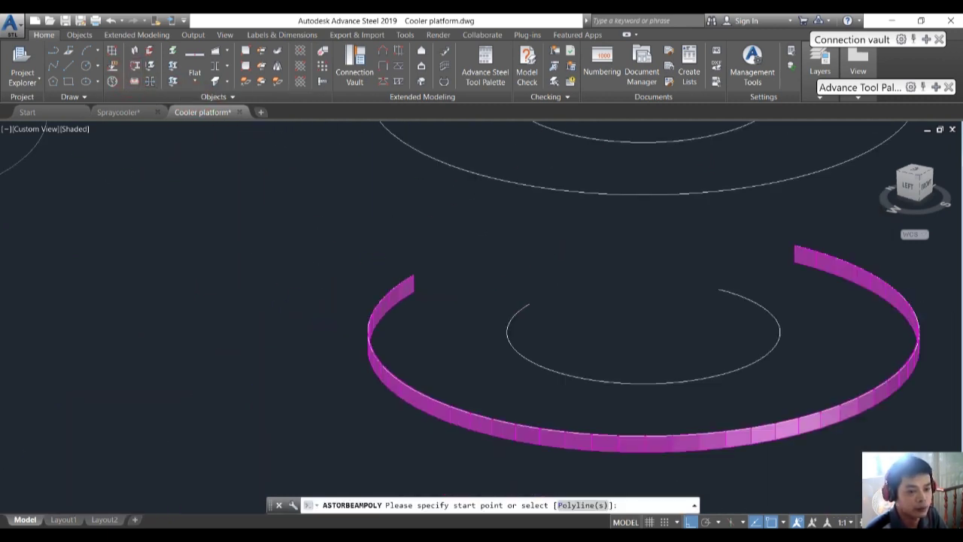
Convert the lower inner arc into a curved FL100X6 flat beam, keeping the source arc
{"action": "scroll", "coordinate": [520, 331], "scroll_direction": "up", "scroll_amount": 3}
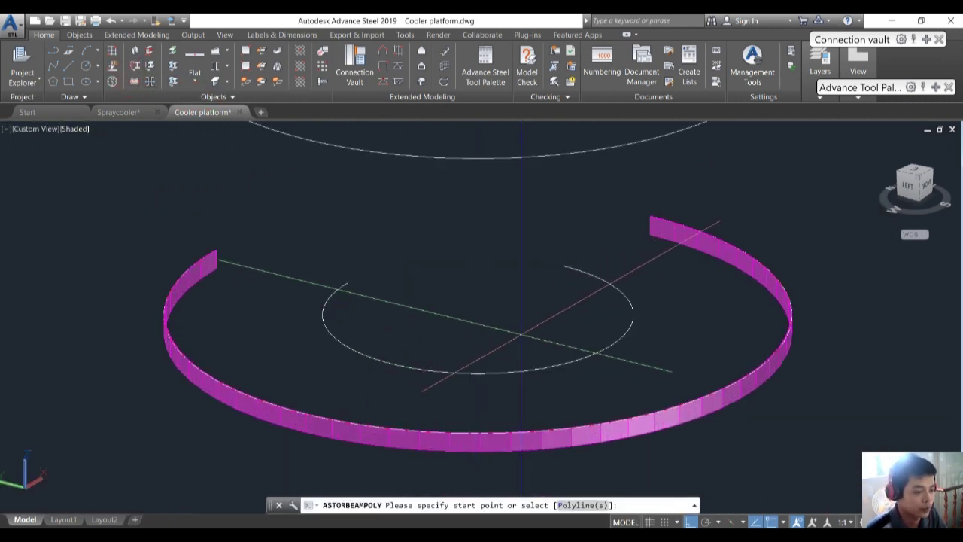
{"action": "type", "text": "p"}
{"action": "key", "text": "Return"}
{"action": "left_click", "coordinate": [599, 272]}
{"action": "key", "text": "Return"}
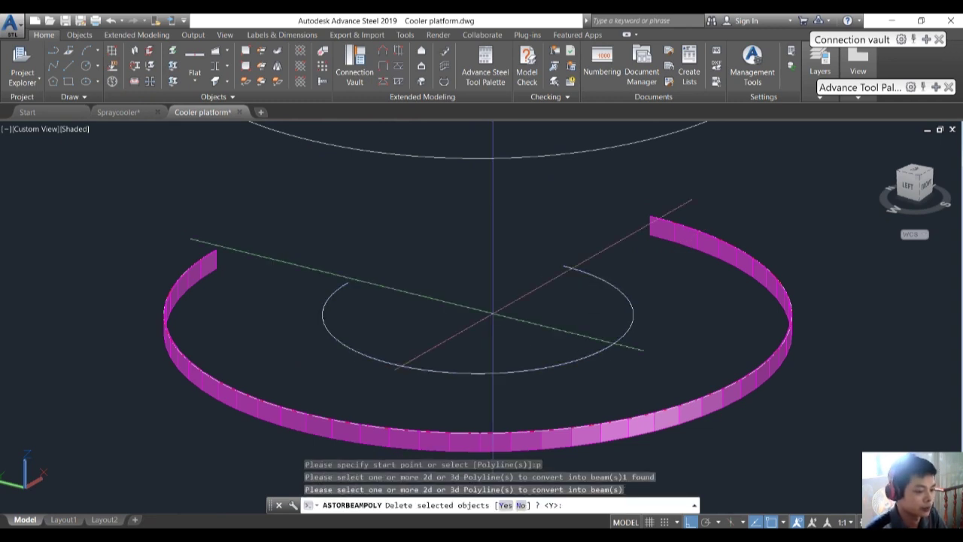
{"action": "type", "text": "n"}
{"action": "key", "text": "Return"}
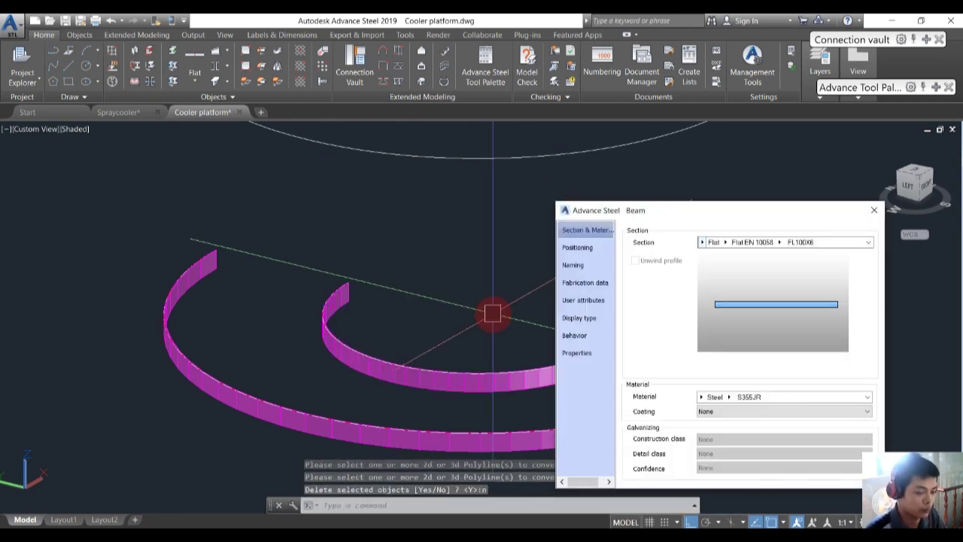
Set the inner curved beam's offset to the upper-left reference point of its section and close its properties
{"action": "left_click", "coordinate": [610, 247]}
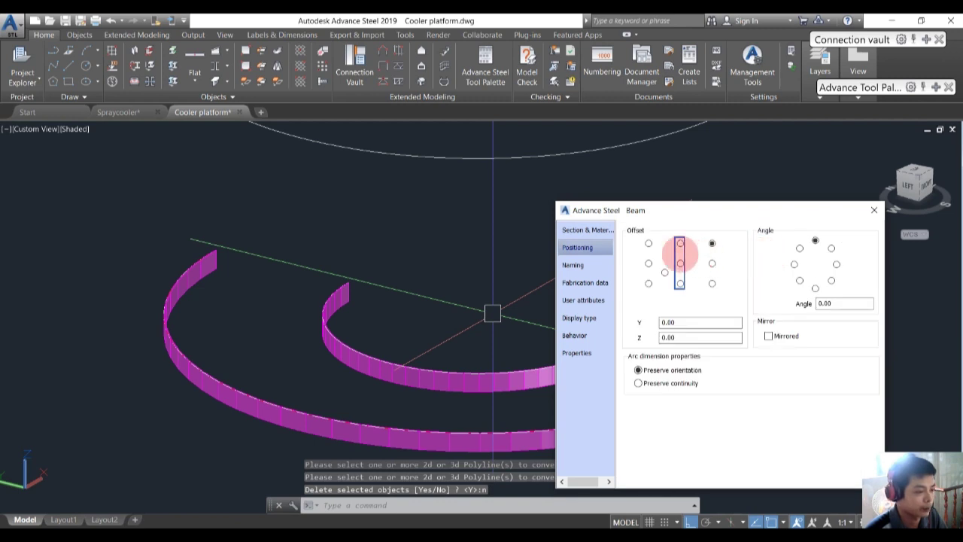
{"action": "left_click", "coordinate": [648, 243]}
{"action": "left_click", "coordinate": [874, 211]}
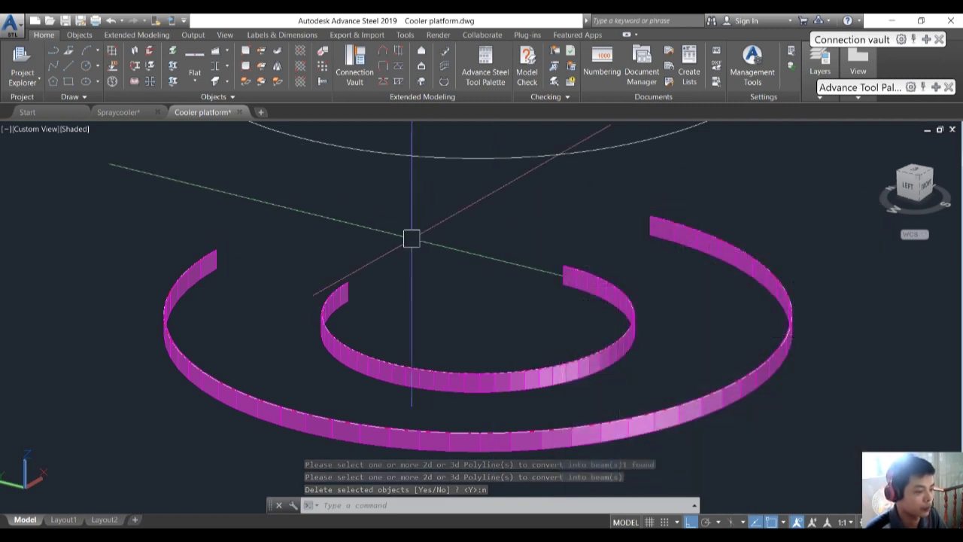
Create a straight flat beam along the 270° direction from the outer curved beam's end corner to the inner curved beam's end corner
{"action": "left_click", "coordinate": [194, 59]}
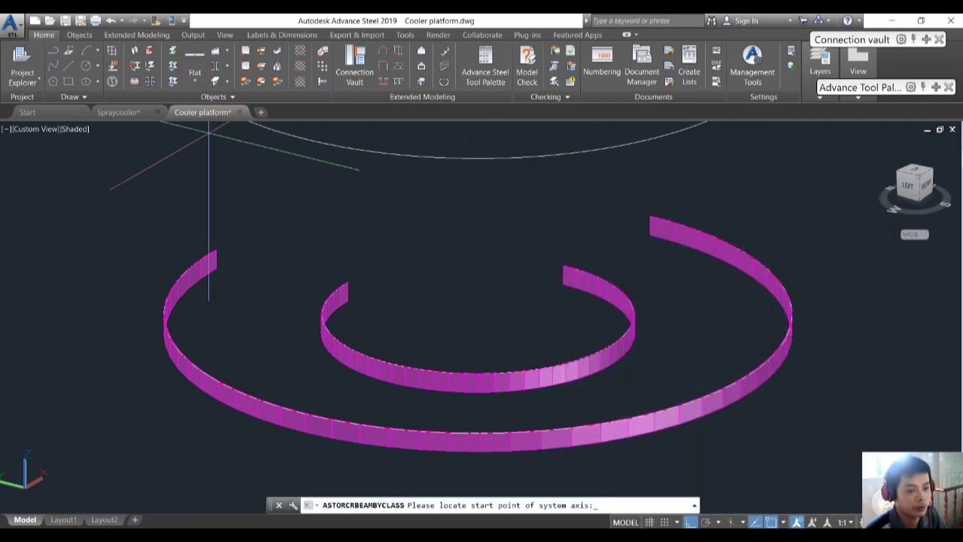
{"action": "scroll", "coordinate": [226, 233], "scroll_direction": "up", "scroll_amount": 6}
{"action": "left_click", "coordinate": [237, 235]}
{"action": "scroll", "coordinate": [301, 302], "scroll_direction": "down", "scroll_amount": 3}
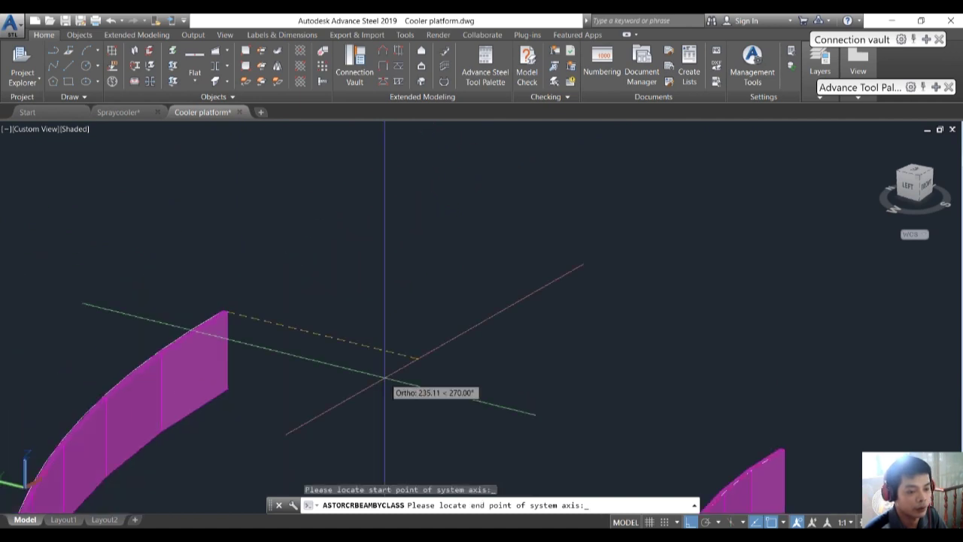
{"action": "scroll", "coordinate": [624, 353], "scroll_direction": "up", "scroll_amount": 4}
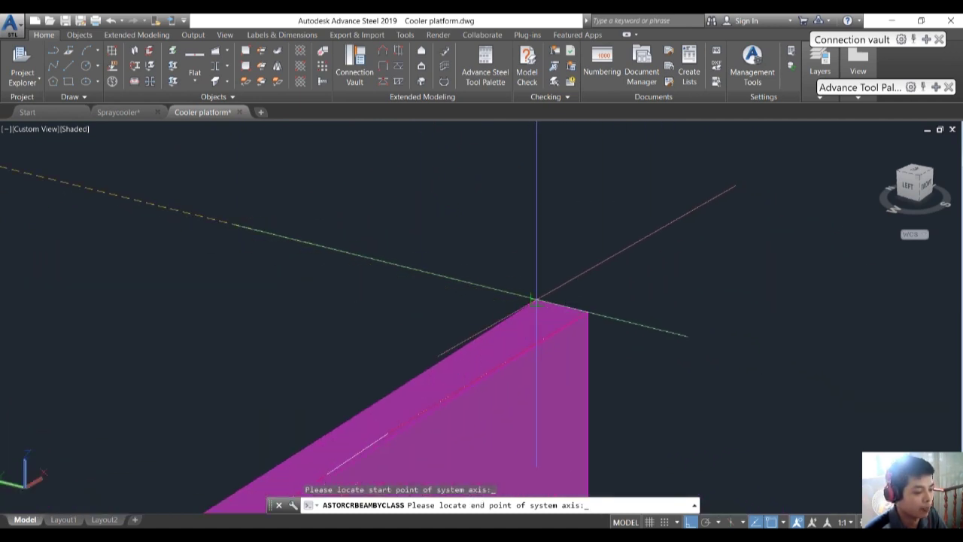
{"action": "left_click", "coordinate": [536, 301]}
{"action": "scroll", "coordinate": [456, 301], "scroll_direction": "down", "scroll_amount": 5}
Add a straight flat beam at the platform's other open end, from the inner curved beam's end corner to the outer beam's end corner
{"action": "scroll", "coordinate": [740, 309], "scroll_direction": "up", "scroll_amount": 4}
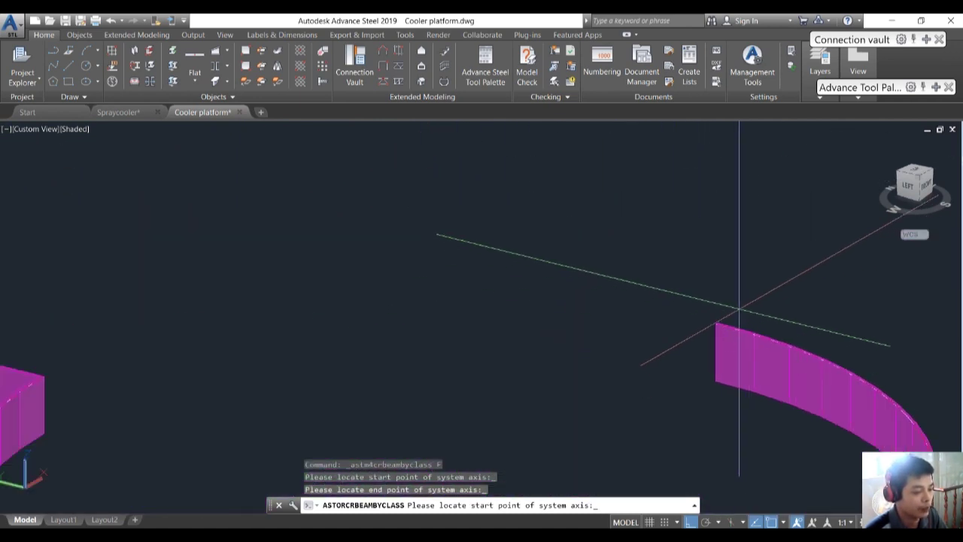
{"action": "scroll", "coordinate": [739, 308], "scroll_direction": "up", "scroll_amount": 3}
{"action": "left_click", "coordinate": [649, 364]}
{"action": "scroll", "coordinate": [624, 256], "scroll_direction": "down", "scroll_amount": 3}
{"action": "scroll", "coordinate": [269, 450], "scroll_direction": "down", "scroll_amount": 1}
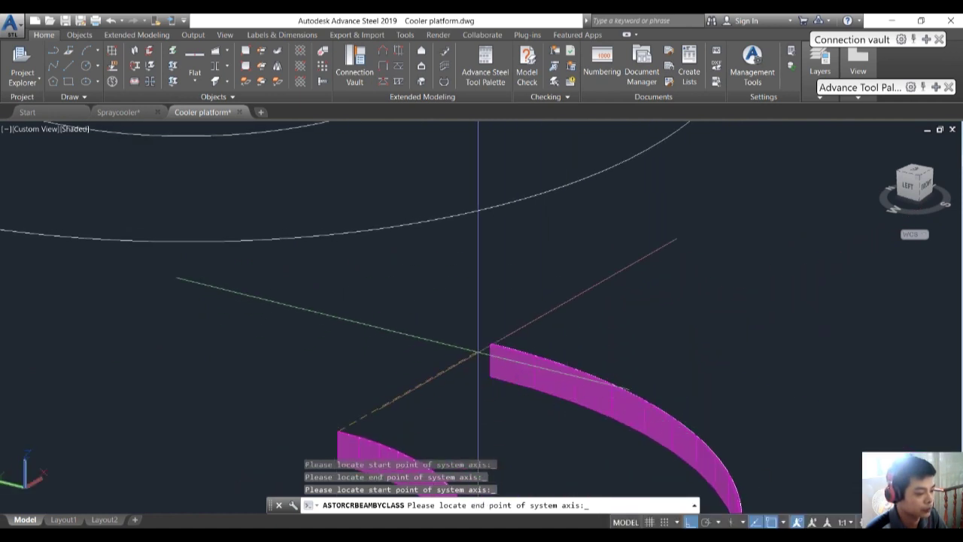
{"action": "scroll", "coordinate": [479, 351], "scroll_direction": "up", "scroll_amount": 4}
{"action": "left_click", "coordinate": [507, 338]}
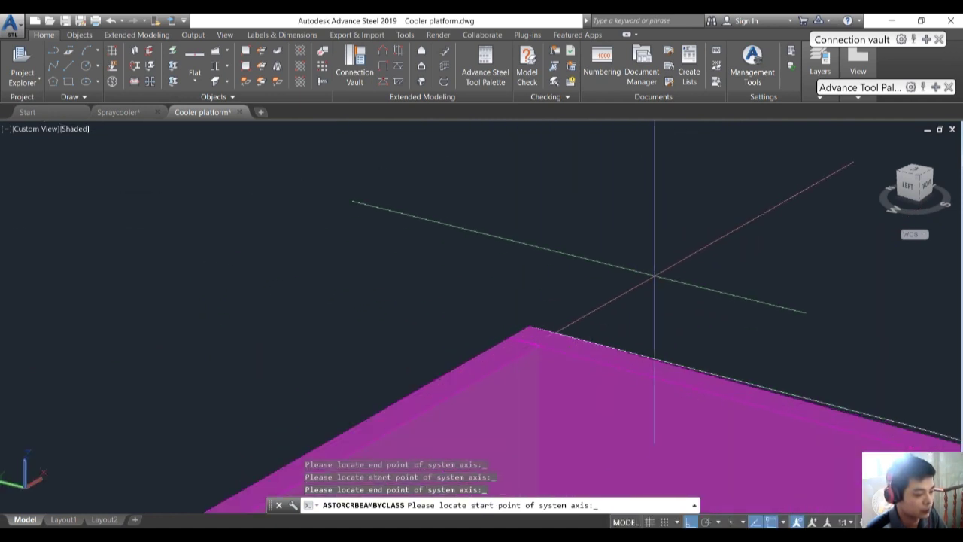
Add an intermediate flat beam parallel to the X axis, from the inner curved beam's top edge to the outer curved beam
{"action": "scroll", "coordinate": [637, 290], "scroll_direction": "down", "scroll_amount": 4}
{"action": "scroll", "coordinate": [453, 400], "scroll_direction": "up", "scroll_amount": 3}
{"action": "middle_click_drag", "start_coordinate": [453, 400], "coordinate": [486, 345]}
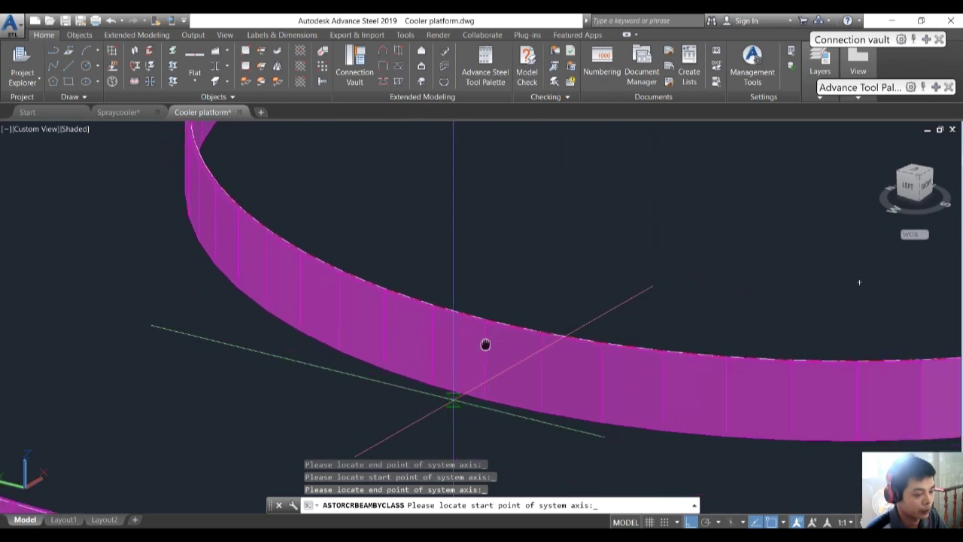
{"action": "scroll", "coordinate": [486, 344], "scroll_direction": "up", "scroll_amount": 3}
{"action": "left_click", "coordinate": [405, 281]}
{"action": "scroll", "coordinate": [422, 301], "scroll_direction": "down", "scroll_amount": 5}
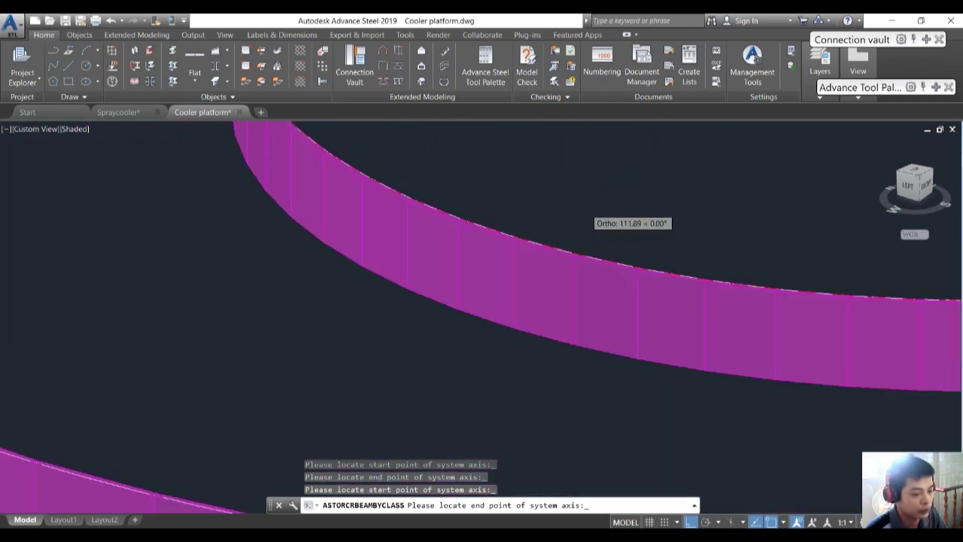
{"action": "scroll", "coordinate": [527, 319], "scroll_direction": "up", "scroll_amount": 5}
{"action": "middle_click_drag", "start_coordinate": [250, 319], "coordinate": [466, 380]}
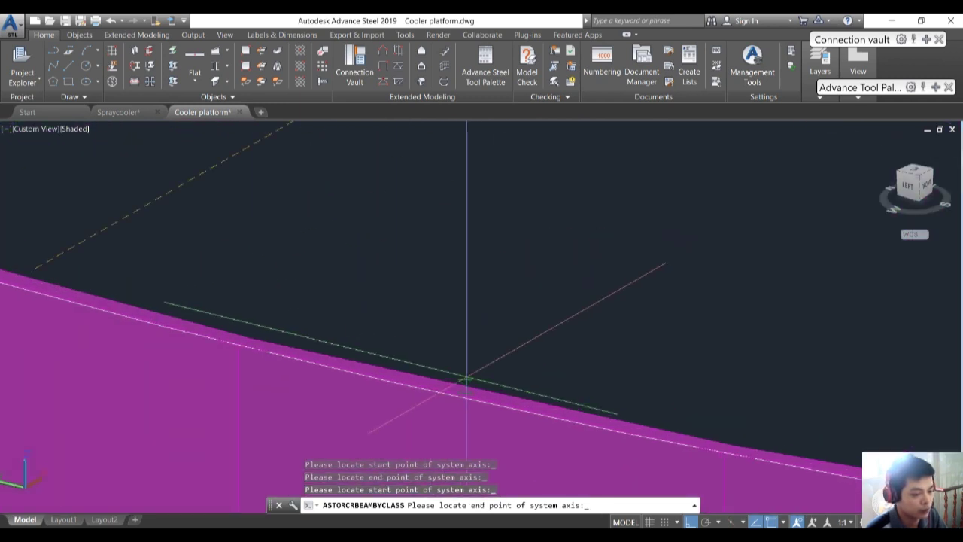
{"action": "scroll", "coordinate": [331, 325], "scroll_direction": "down", "scroll_amount": 2}
{"action": "scroll", "coordinate": [306, 329], "scroll_direction": "up", "scroll_amount": 2}
{"action": "left_click", "coordinate": [284, 336]}
{"action": "scroll", "coordinate": [282, 335], "scroll_direction": "down", "scroll_amount": 6}
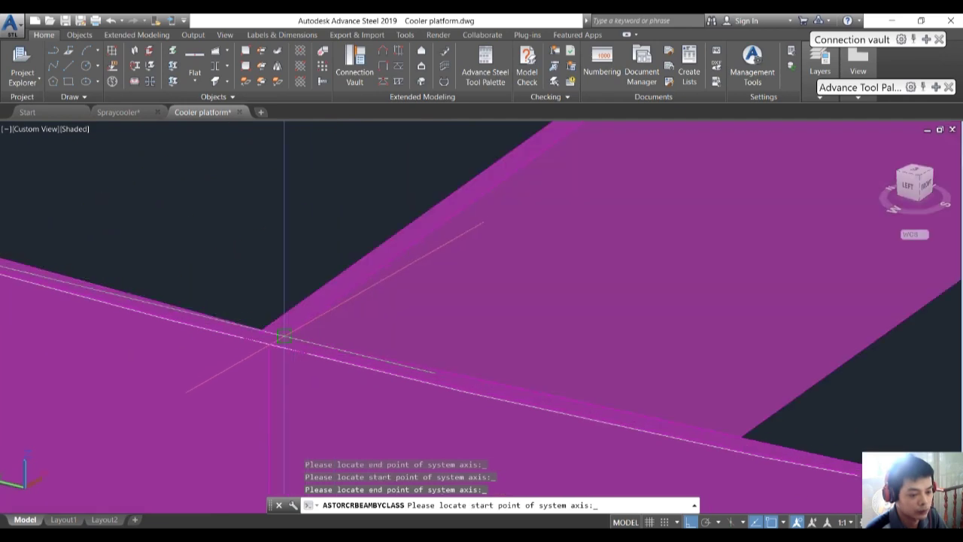
Add a second intermediate flat beam along the 270° direction from the inner to the outer curved beam, and end the beam command
{"action": "scroll", "coordinate": [570, 272], "scroll_direction": "up", "scroll_amount": 5}
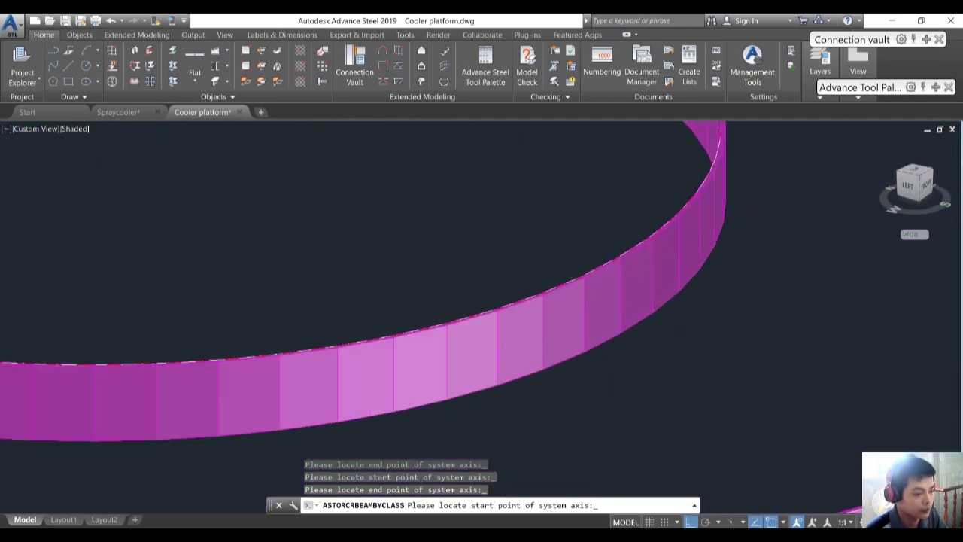
{"action": "left_click", "coordinate": [573, 273]}
{"action": "scroll", "coordinate": [573, 273], "scroll_direction": "down", "scroll_amount": 5}
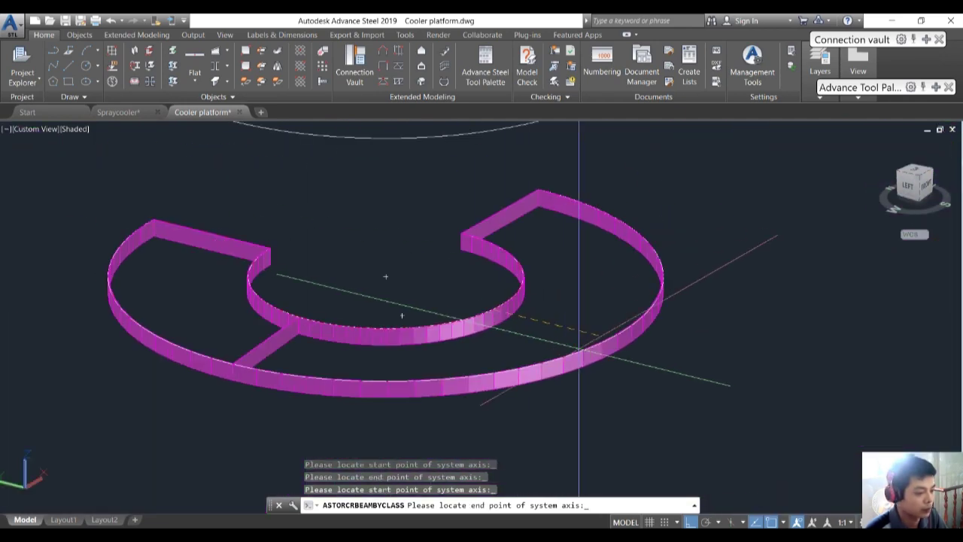
{"action": "scroll", "coordinate": [577, 286], "scroll_direction": "up", "scroll_amount": 6}
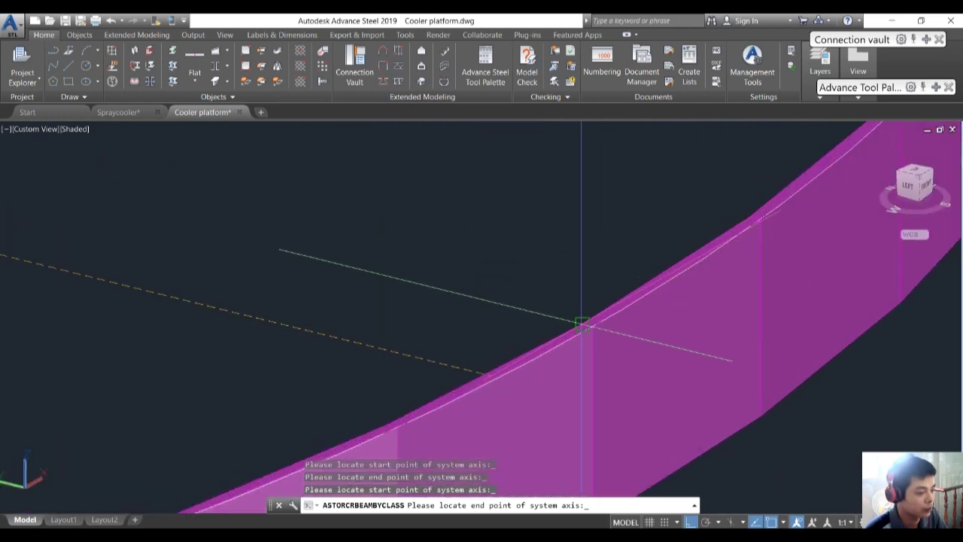
{"action": "left_click", "coordinate": [581, 324]}
{"action": "scroll", "coordinate": [581, 324], "scroll_direction": "down", "scroll_amount": 6}
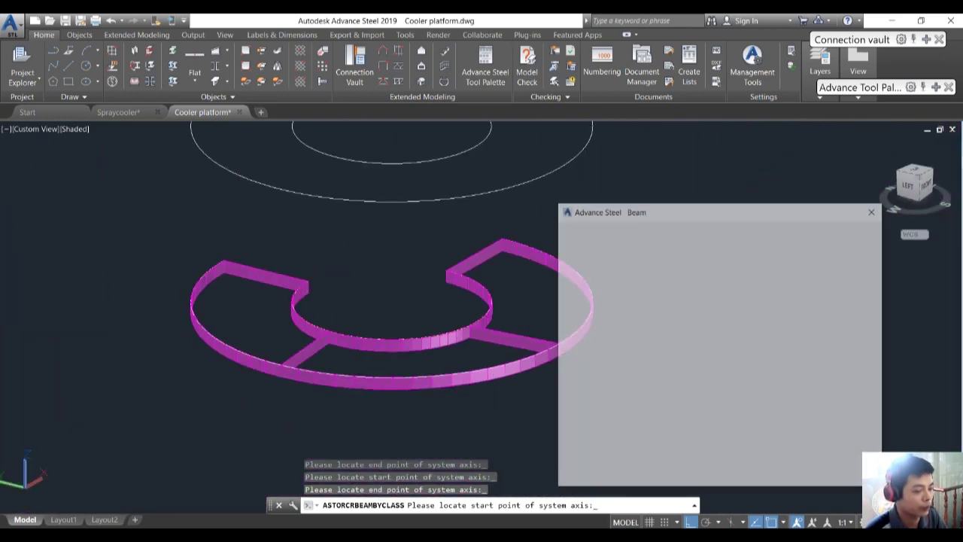
{"action": "left_click", "coordinate": [840, 223]}
{"action": "left_click", "coordinate": [874, 210]}
{"action": "key", "text": "Escape"}
{"action": "scroll", "coordinate": [444, 376], "scroll_direction": "up", "scroll_amount": 4}
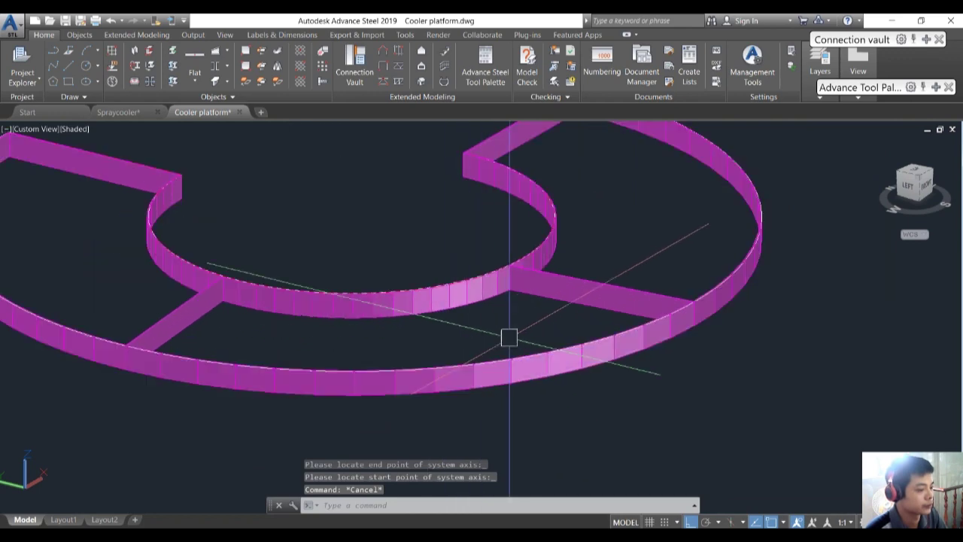
{"action": "middle_click_drag", "start_coordinate": [509, 338], "coordinate": [576, 330], "text": "shift"}
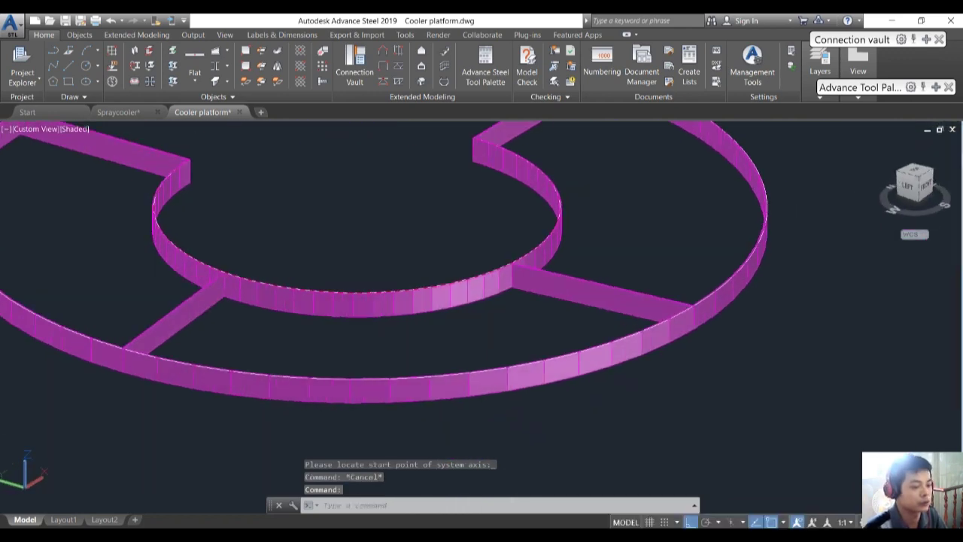
{"action": "scroll", "coordinate": [579, 325], "scroll_direction": "down", "scroll_amount": 4}
{"action": "scroll", "coordinate": [361, 256], "scroll_direction": "up", "scroll_amount": 7}
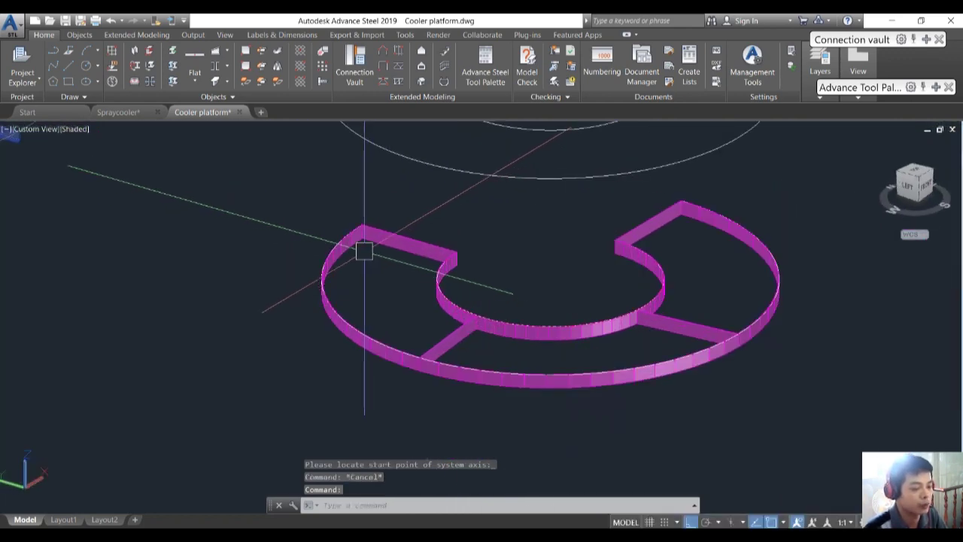
{"action": "scroll", "coordinate": [345, 238], "scroll_direction": "down", "scroll_amount": 7}
{"action": "left_click", "coordinate": [232, 181]}
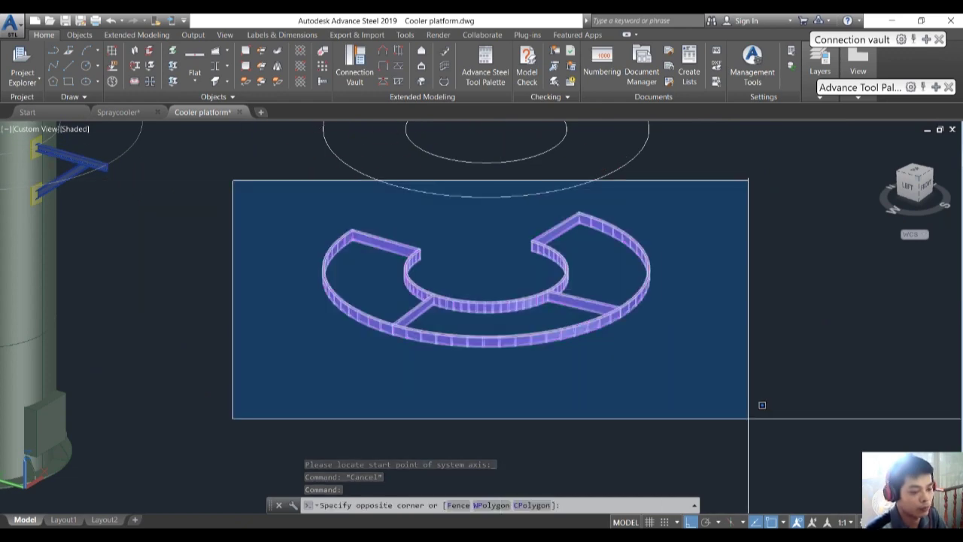
{"action": "left_click", "coordinate": [747, 412]}
{"action": "scroll", "coordinate": [572, 248], "scroll_direction": "up", "scroll_amount": 3}
{"action": "scroll", "coordinate": [574, 210], "scroll_direction": "up", "scroll_amount": 2}
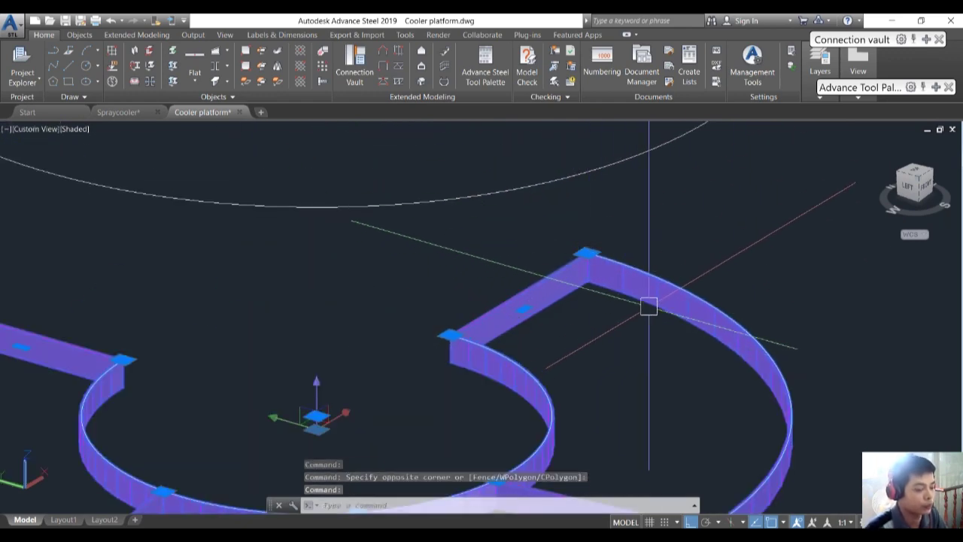
{"action": "scroll", "coordinate": [618, 326], "scroll_direction": "down", "scroll_amount": 5}
{"action": "scroll", "coordinate": [657, 296], "scroll_direction": "up", "scroll_amount": 5}
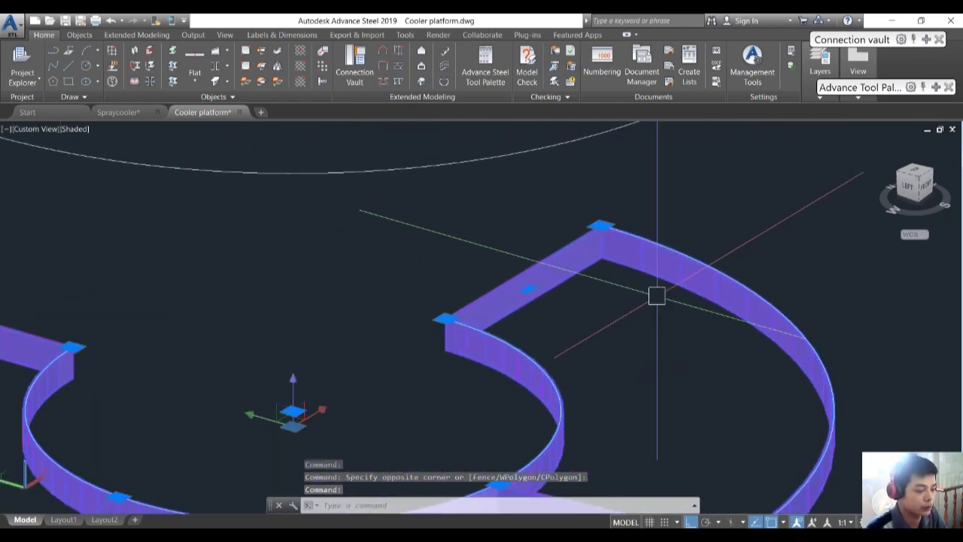
{"action": "scroll", "coordinate": [658, 272], "scroll_direction": "down", "scroll_amount": 5}
{"action": "key", "text": "Escape"}
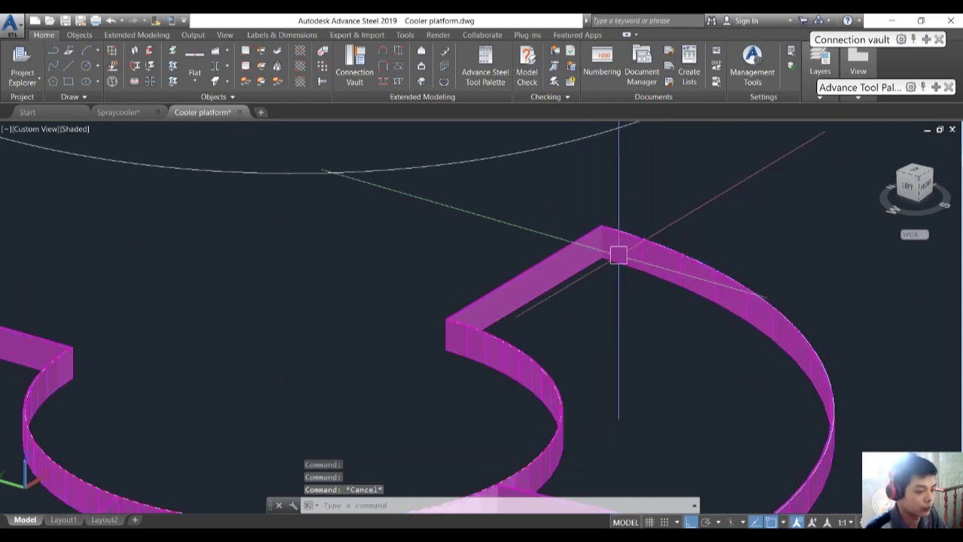
Start the Copy command on the platform frame's outer and inner curved flat beams and all four straight flat beams
{"action": "type", "text": "co"}
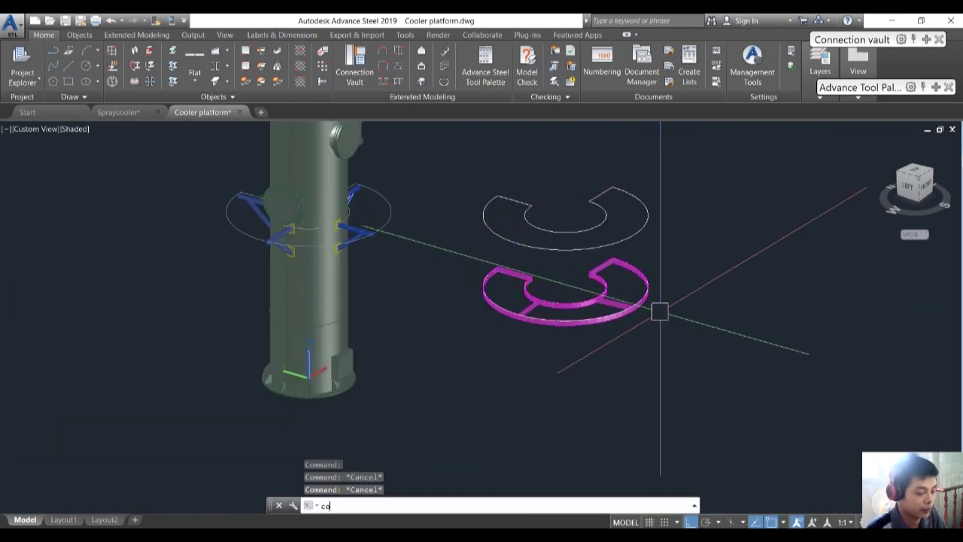
{"action": "key", "text": "Return"}
{"action": "scroll", "coordinate": [617, 307], "scroll_direction": "up", "scroll_amount": 5}
{"action": "left_click", "coordinate": [619, 342]}
{"action": "scroll", "coordinate": [627, 319], "scroll_direction": "up", "scroll_amount": 3}
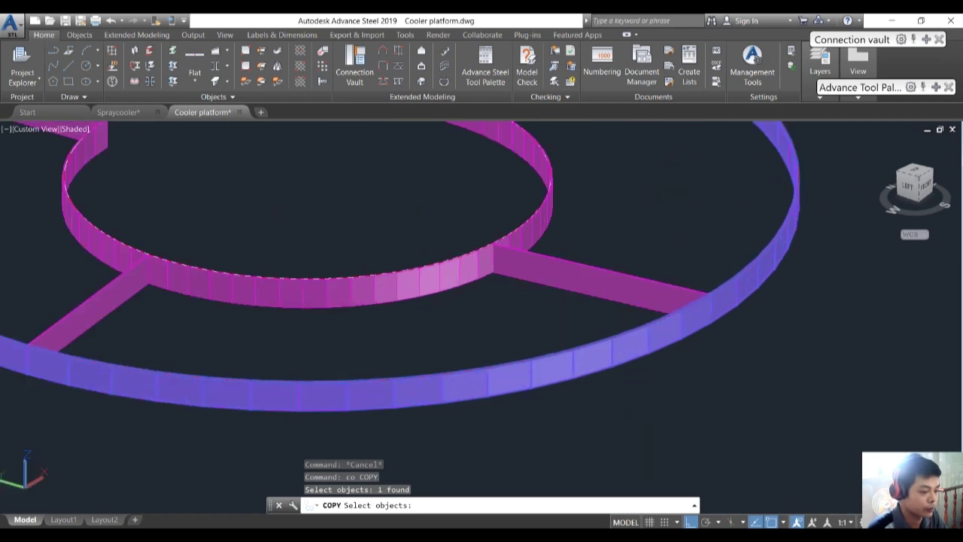
{"action": "left_click", "coordinate": [631, 277]}
{"action": "scroll", "coordinate": [634, 264], "scroll_direction": "down", "scroll_amount": 2}
{"action": "middle_click_drag", "start_coordinate": [639, 232], "coordinate": [638, 287]}
{"action": "scroll", "coordinate": [633, 263], "scroll_direction": "up", "scroll_amount": 4}
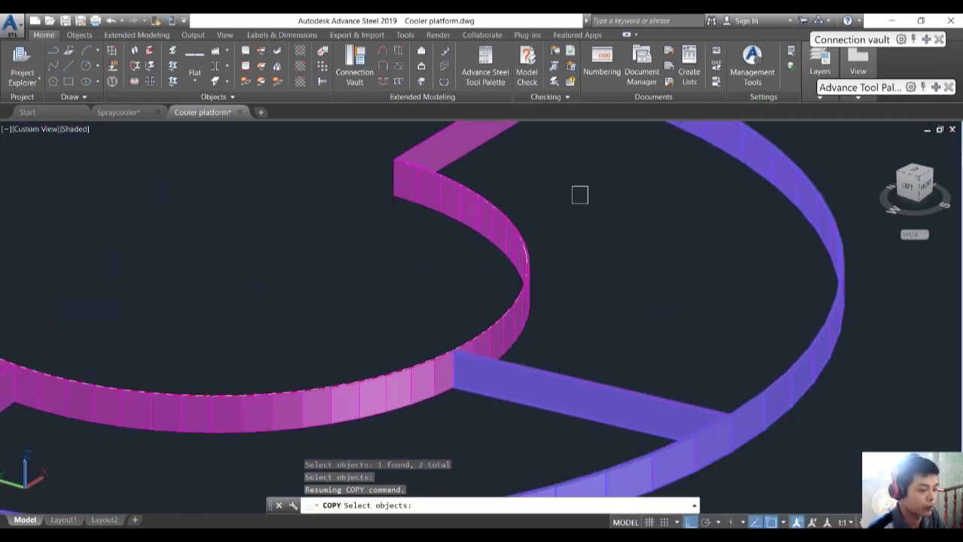
{"action": "left_click", "coordinate": [481, 149]}
{"action": "left_click", "coordinate": [453, 204]}
{"action": "scroll", "coordinate": [453, 206], "scroll_direction": "down", "scroll_amount": 5}
{"action": "middle_click_drag", "start_coordinate": [396, 331], "coordinate": [465, 342]}
{"action": "scroll", "coordinate": [460, 345], "scroll_direction": "up", "scroll_amount": 4}
{"action": "left_click", "coordinate": [445, 363]}
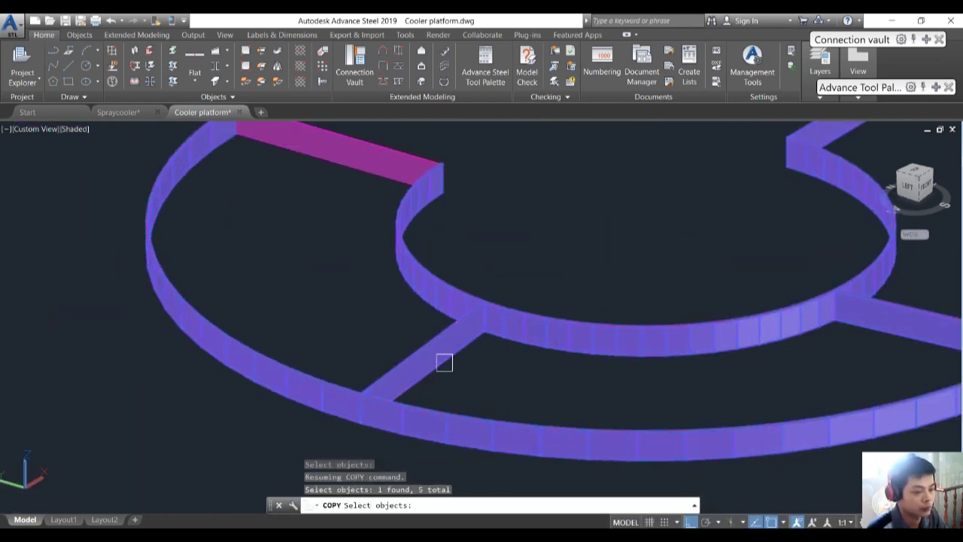
{"action": "scroll", "coordinate": [444, 363], "scroll_direction": "down", "scroll_amount": 2}
{"action": "left_click", "coordinate": [404, 268]}
{"action": "key", "text": "Return"}
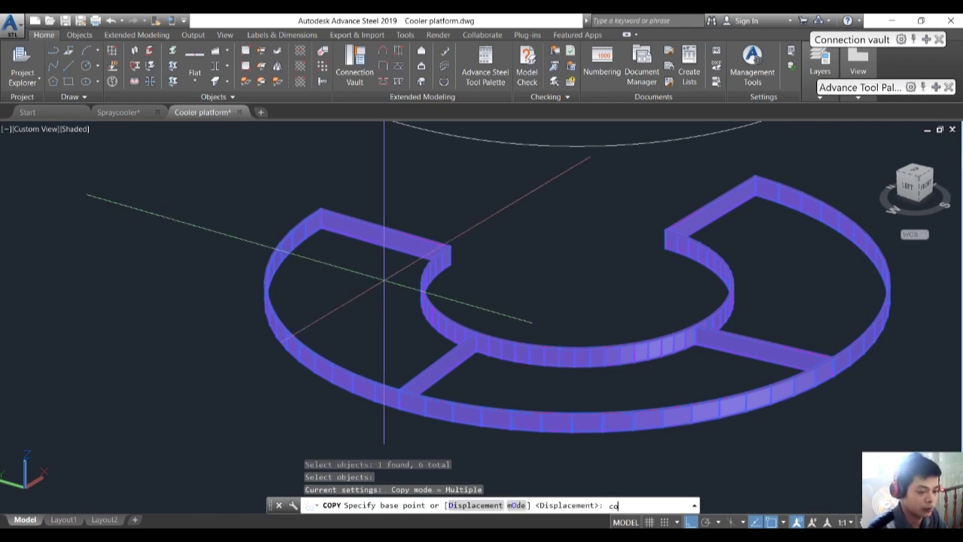
Copy the frame from the lower corner at the outer curved beam's end to the matching outline corner at the column brackets
{"action": "scroll", "coordinate": [766, 199], "scroll_direction": "up", "scroll_amount": 6}
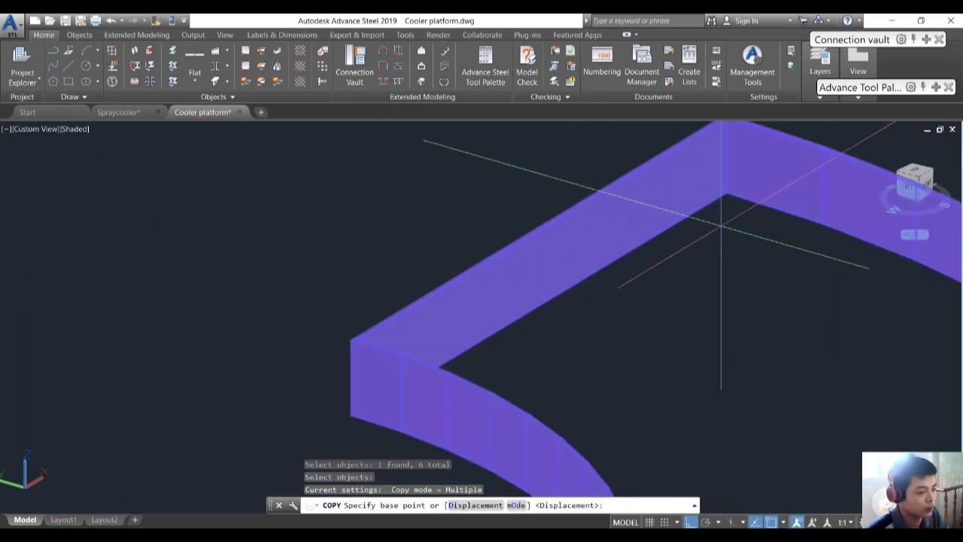
{"action": "scroll", "coordinate": [700, 283], "scroll_direction": "down", "scroll_amount": 2}
{"action": "middle_click_drag", "start_coordinate": [721, 284], "coordinate": [582, 285], "text": "shift"}
{"action": "scroll", "coordinate": [742, 333], "scroll_direction": "up", "scroll_amount": 4}
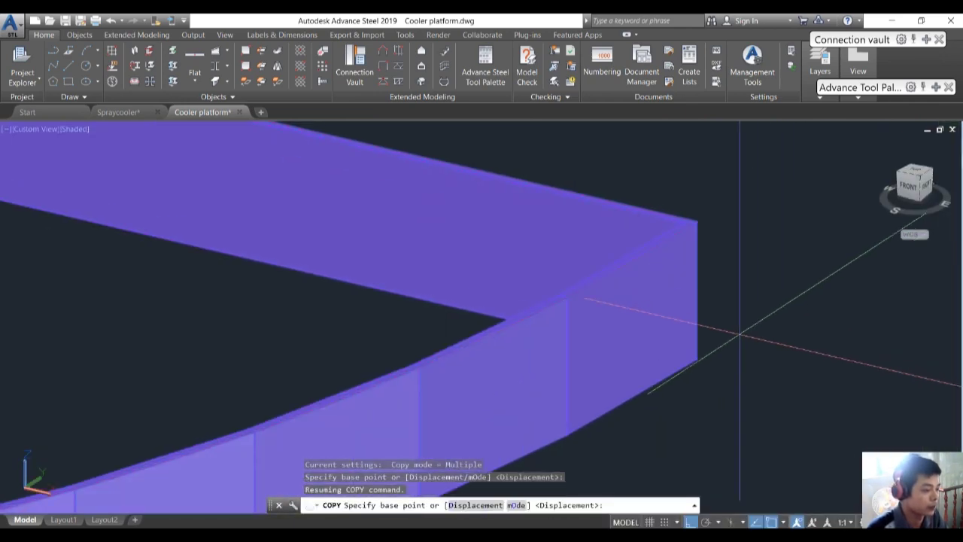
{"action": "left_click", "coordinate": [696, 359]}
{"action": "scroll", "coordinate": [696, 360], "scroll_direction": "down", "scroll_amount": 6}
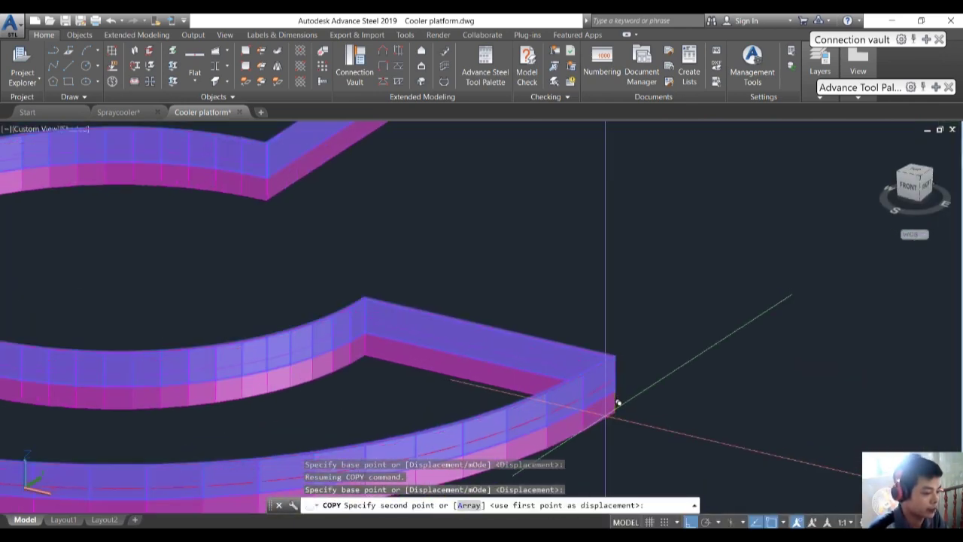
{"action": "scroll", "coordinate": [728, 339], "scroll_direction": "up", "scroll_amount": 7}
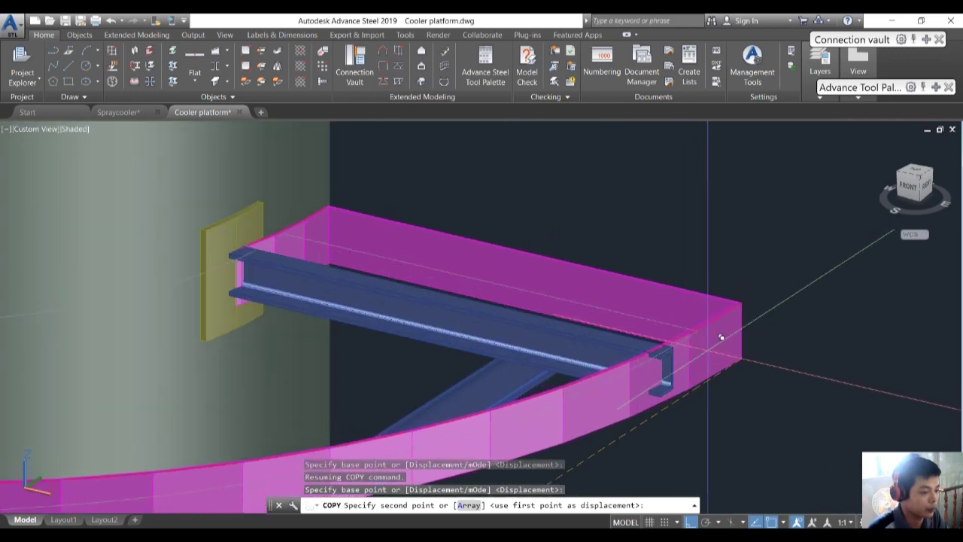
{"action": "scroll", "coordinate": [730, 354], "scroll_direction": "up", "scroll_amount": 5}
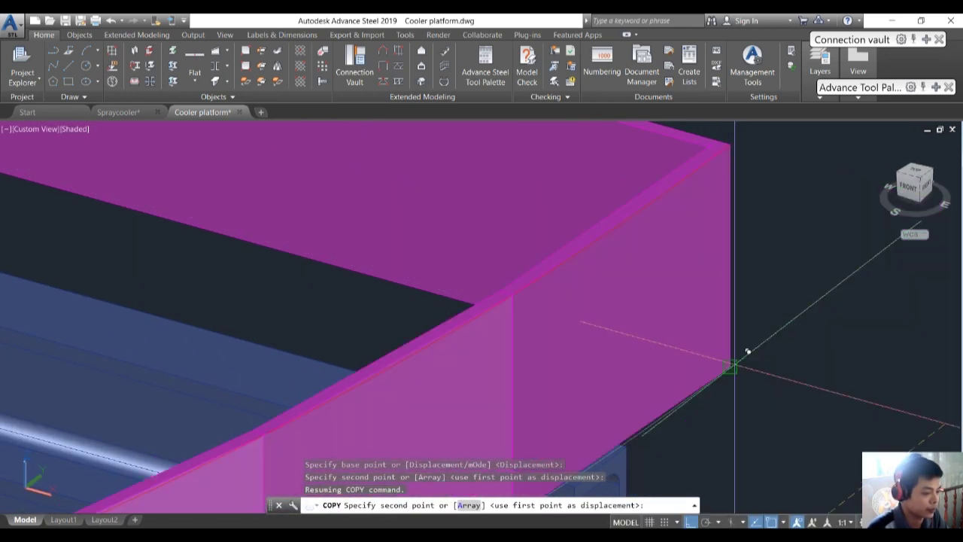
{"action": "left_click", "coordinate": [734, 367]}
{"action": "scroll", "coordinate": [707, 316], "scroll_direction": "down", "scroll_amount": 5}
{"action": "key", "text": "Escape"}
{"action": "key", "text": "Escape"}
{"action": "key", "text": "Escape"}
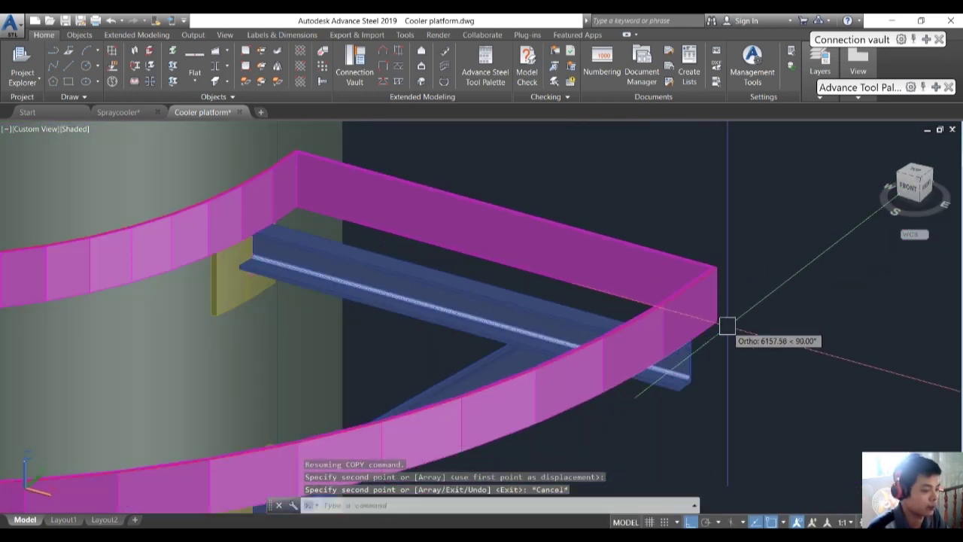
Examine the copied frame on the column brackets and the intermediate beam junctions of the original frame
{"action": "scroll", "coordinate": [737, 319], "scroll_direction": "down", "scroll_amount": 8}
{"action": "middle_click_drag", "start_coordinate": [607, 378], "coordinate": [558, 303], "text": "shift"}
{"action": "scroll", "coordinate": [238, 254], "scroll_direction": "up", "scroll_amount": 2}
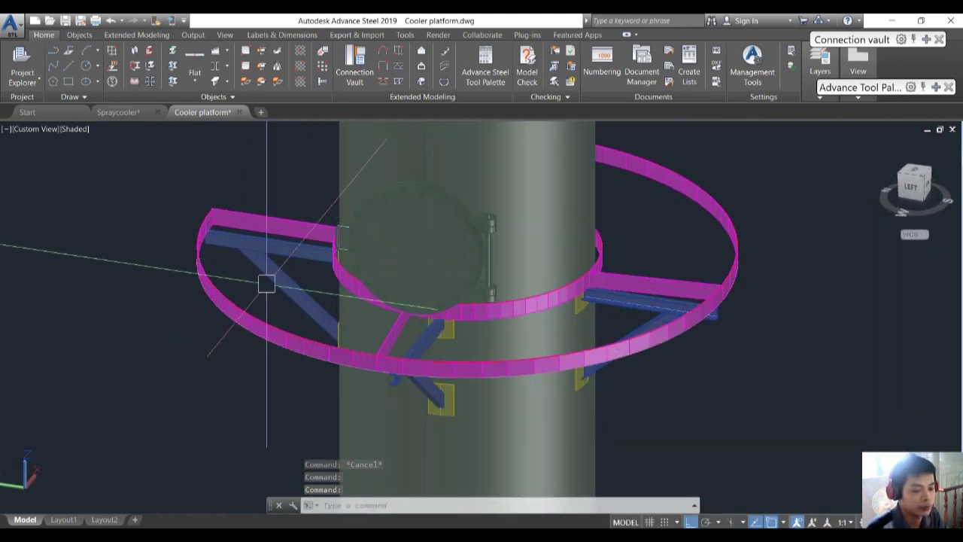
{"action": "scroll", "coordinate": [266, 285], "scroll_direction": "down", "scroll_amount": 4}
{"action": "scroll", "coordinate": [253, 279], "scroll_direction": "up", "scroll_amount": 3}
{"action": "scroll", "coordinate": [258, 280], "scroll_direction": "down", "scroll_amount": 3}
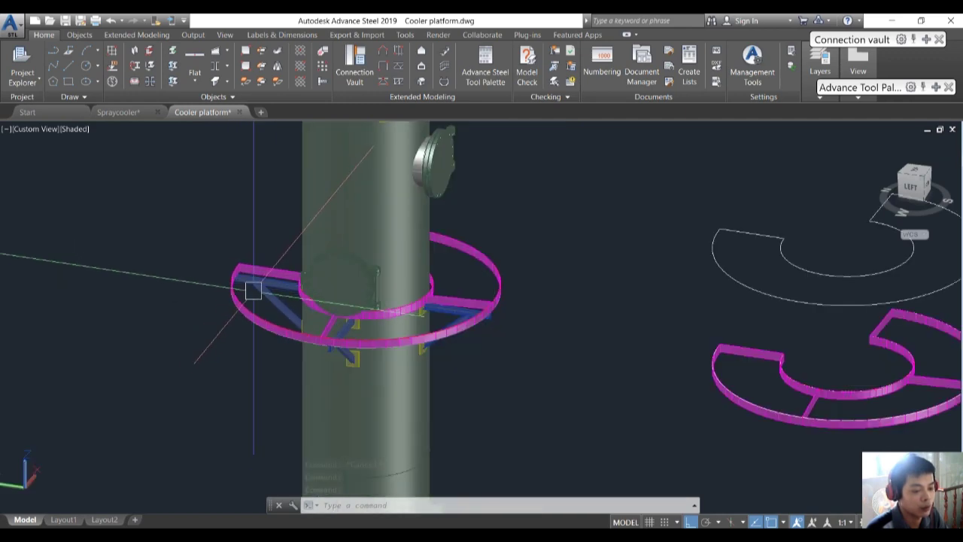
{"action": "scroll", "coordinate": [662, 374], "scroll_direction": "up", "scroll_amount": 4}
{"action": "middle_click_drag", "start_coordinate": [709, 377], "coordinate": [640, 398]}
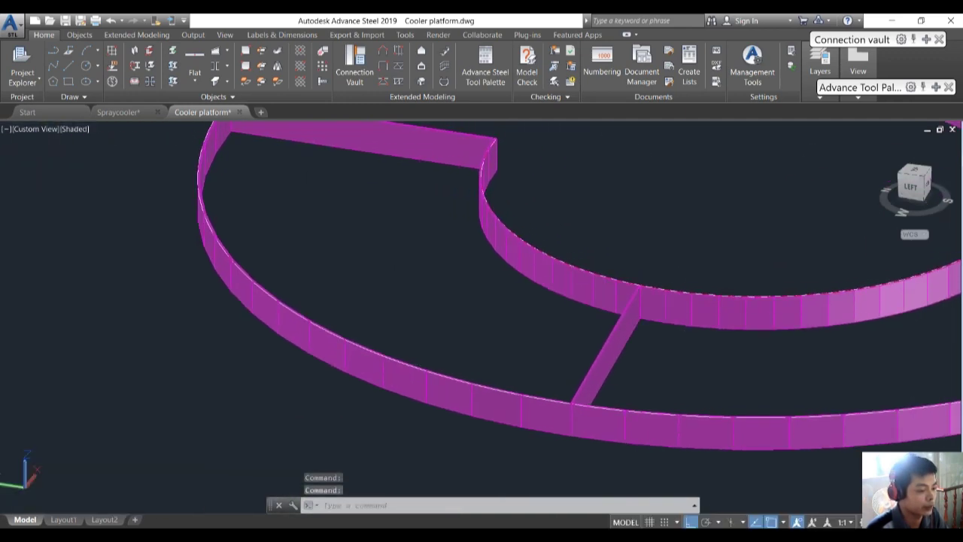
{"action": "scroll", "coordinate": [566, 382], "scroll_direction": "down", "scroll_amount": 2}
{"action": "middle_click_drag", "start_coordinate": [531, 331], "coordinate": [560, 338]}
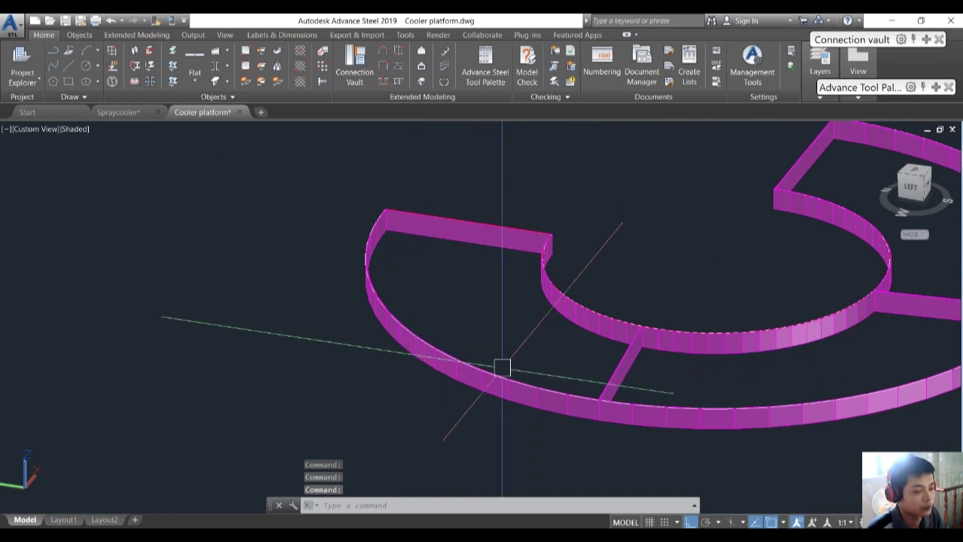
{"action": "scroll", "coordinate": [641, 402], "scroll_direction": "up", "scroll_amount": 3}
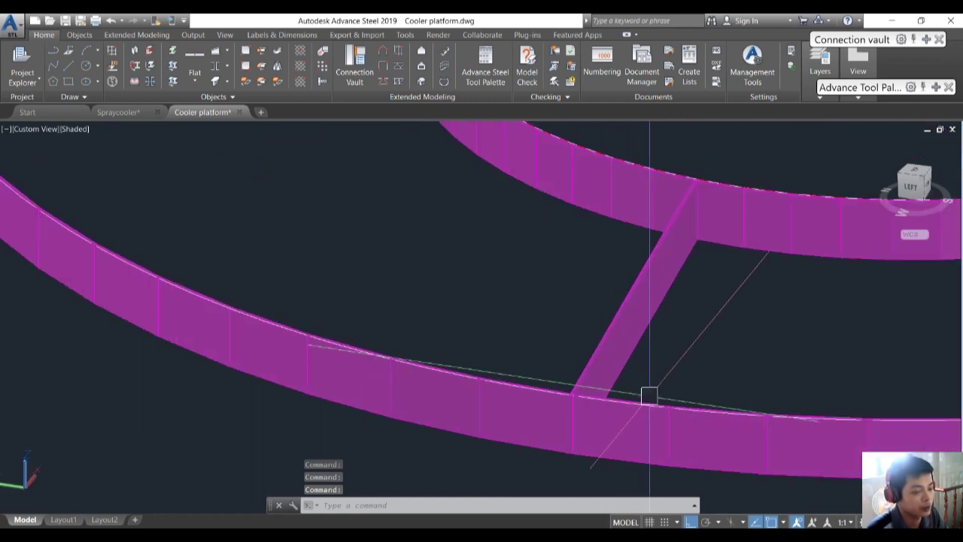
{"action": "type", "text": "xl"}
{"action": "key", "text": "Escape"}
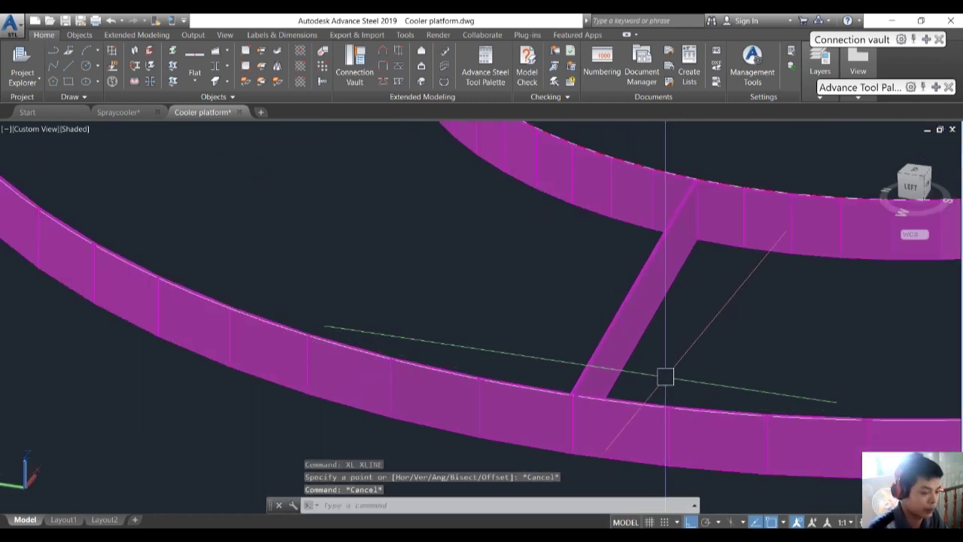
{"action": "type", "text": "o"}
{"action": "key", "text": "Return"}
{"action": "key", "text": "Escape"}
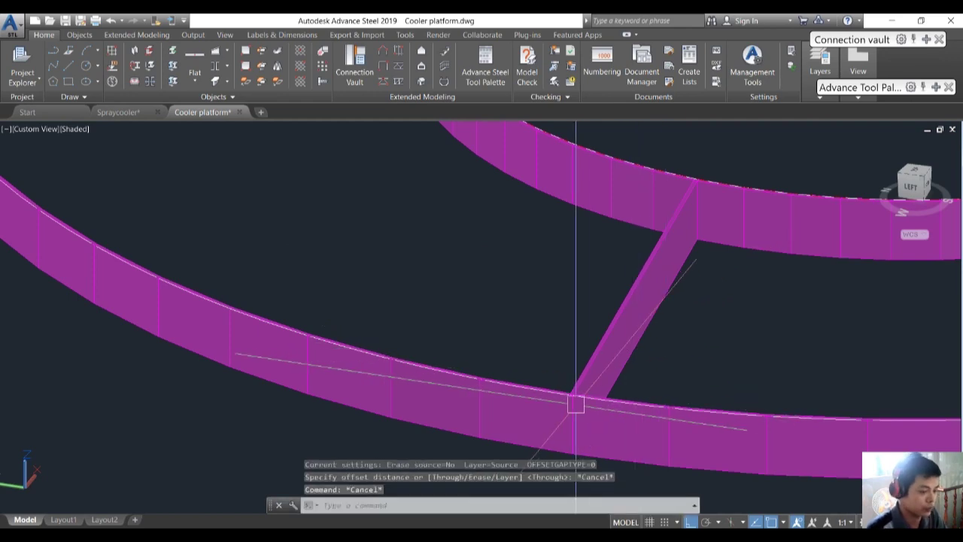
Draw a construction line in the 0° direction along the intermediate flat beam's top edge, starting at its corner on the outer curved beam
{"action": "scroll", "coordinate": [575, 402], "scroll_direction": "up", "scroll_amount": 3}
{"action": "scroll", "coordinate": [559, 371], "scroll_direction": "up", "scroll_amount": 2}
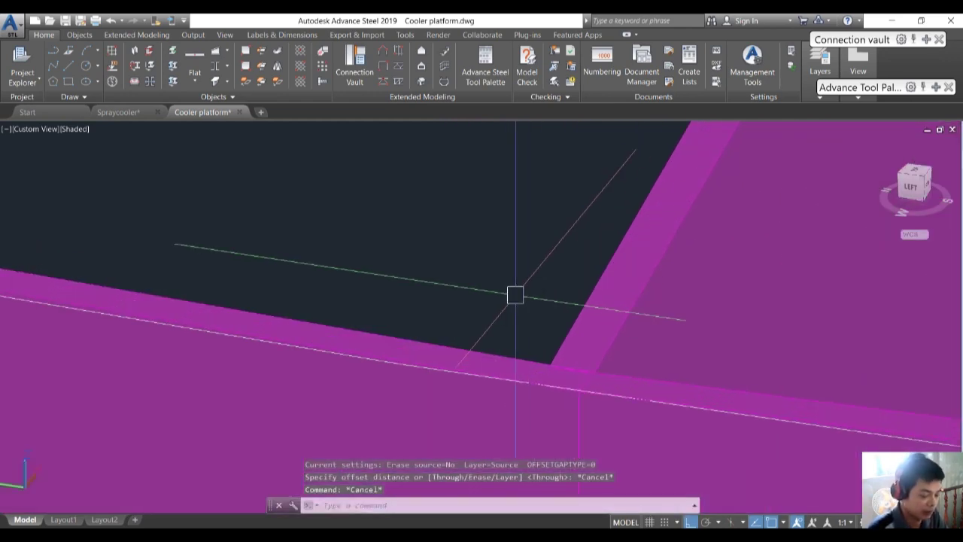
{"action": "scroll", "coordinate": [514, 298], "scroll_direction": "down", "scroll_amount": 5}
{"action": "scroll", "coordinate": [583, 253], "scroll_direction": "up", "scroll_amount": 5}
{"action": "type", "text": "xl"}
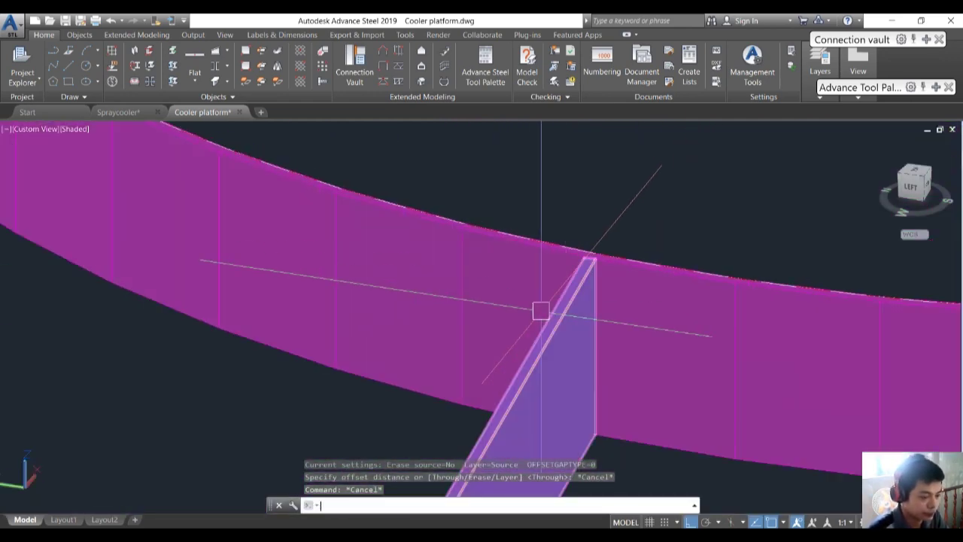
{"action": "key", "text": "Return"}
{"action": "scroll", "coordinate": [511, 339], "scroll_direction": "down", "scroll_amount": 4}
{"action": "scroll", "coordinate": [482, 372], "scroll_direction": "up", "scroll_amount": 6}
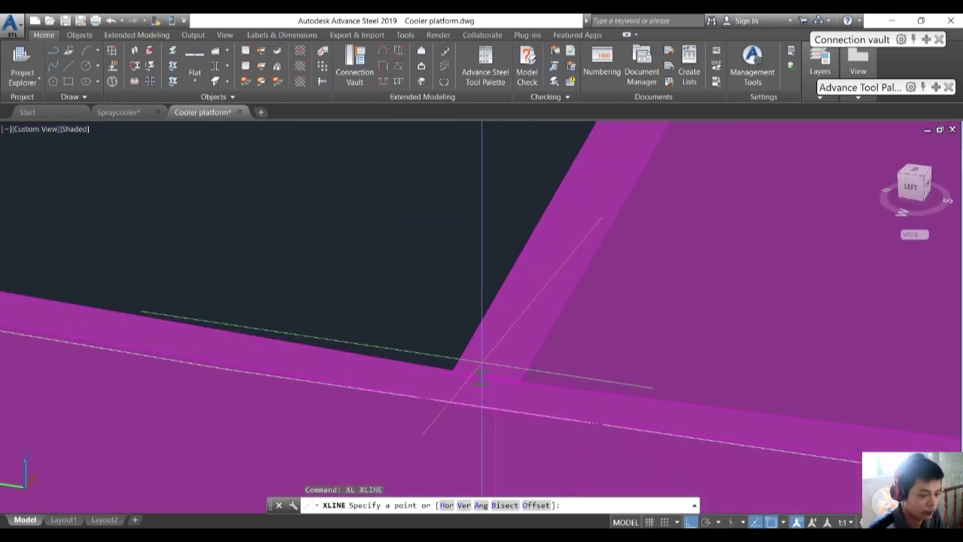
{"action": "scroll", "coordinate": [453, 371], "scroll_direction": "down", "scroll_amount": 2}
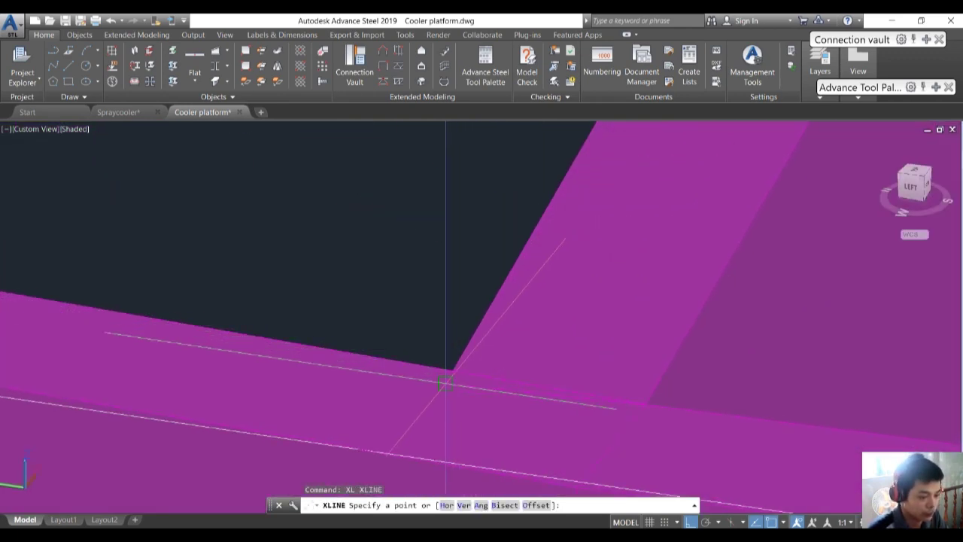
{"action": "left_click", "coordinate": [436, 380]}
{"action": "scroll", "coordinate": [448, 392], "scroll_direction": "down", "scroll_amount": 3}
{"action": "scroll", "coordinate": [448, 392], "scroll_direction": "down", "scroll_amount": 2}
{"action": "scroll", "coordinate": [487, 276], "scroll_direction": "up", "scroll_amount": 8}
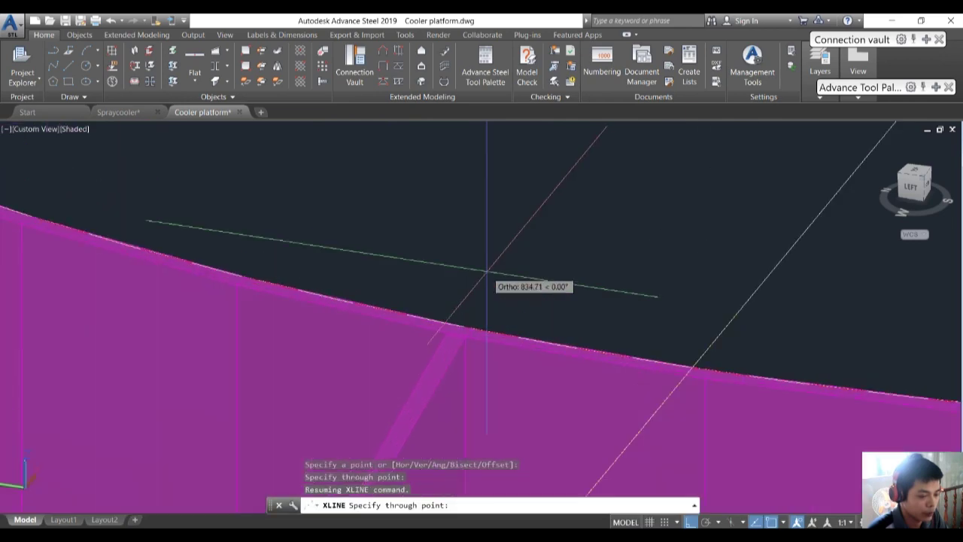
{"action": "scroll", "coordinate": [456, 298], "scroll_direction": "down", "scroll_amount": 3}
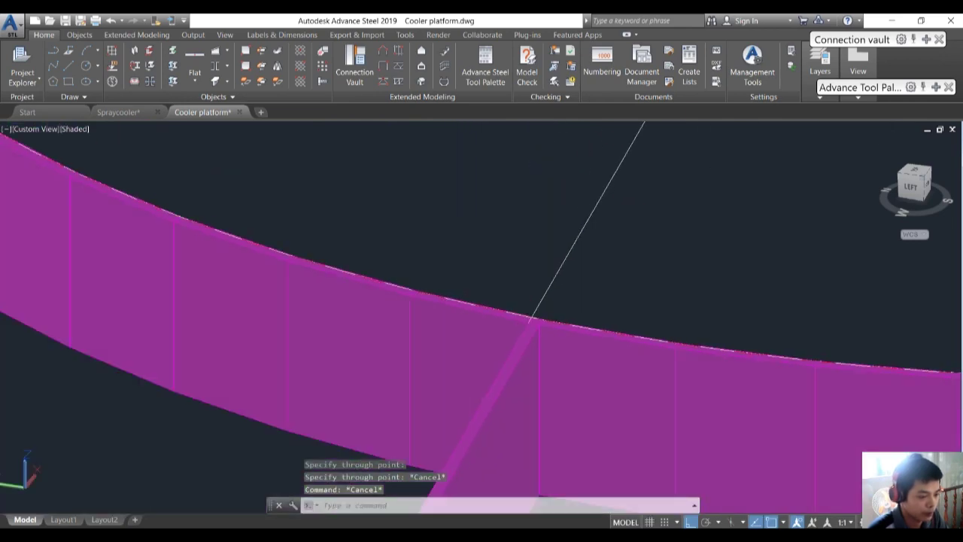
{"action": "scroll", "coordinate": [534, 267], "scroll_direction": "up", "scroll_amount": 3}
{"action": "key", "text": "Escape"}
Offset the inner arc by 6 toward the outer curved beam
{"action": "type", "text": "O"}
{"action": "key", "text": "Return"}
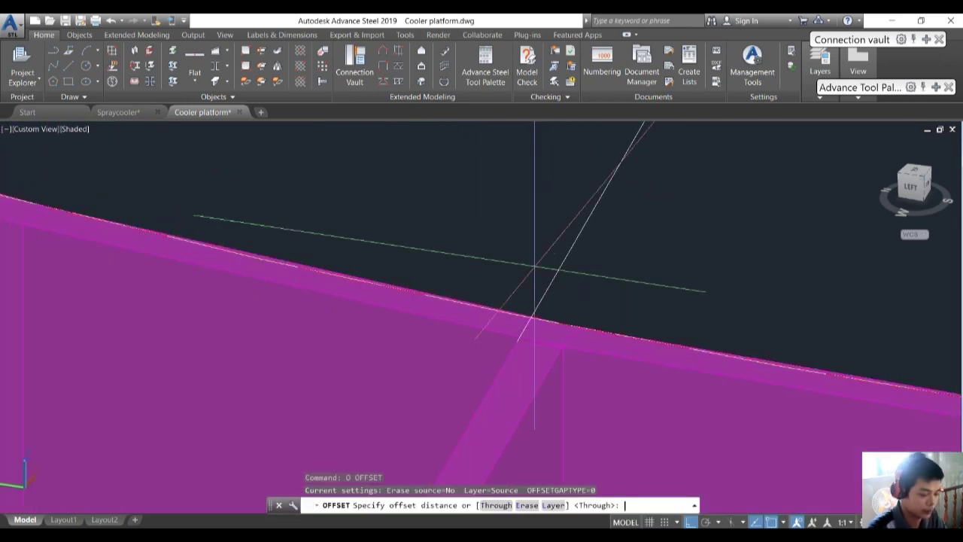
{"action": "type", "text": "6"}
{"action": "key", "text": "Return"}
{"action": "left_click", "coordinate": [494, 301]}
{"action": "scroll", "coordinate": [482, 316], "scroll_direction": "up", "scroll_amount": 2}
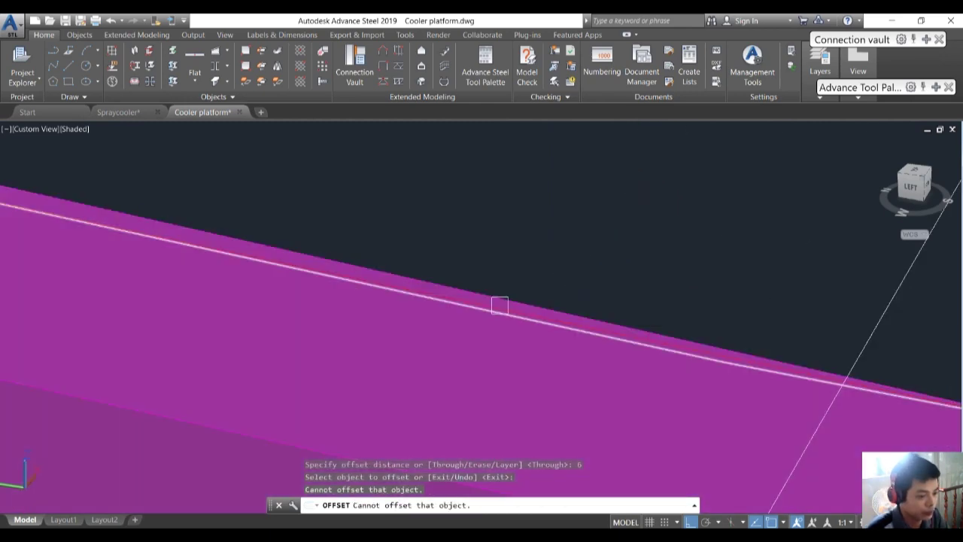
{"action": "left_click", "coordinate": [499, 304]}
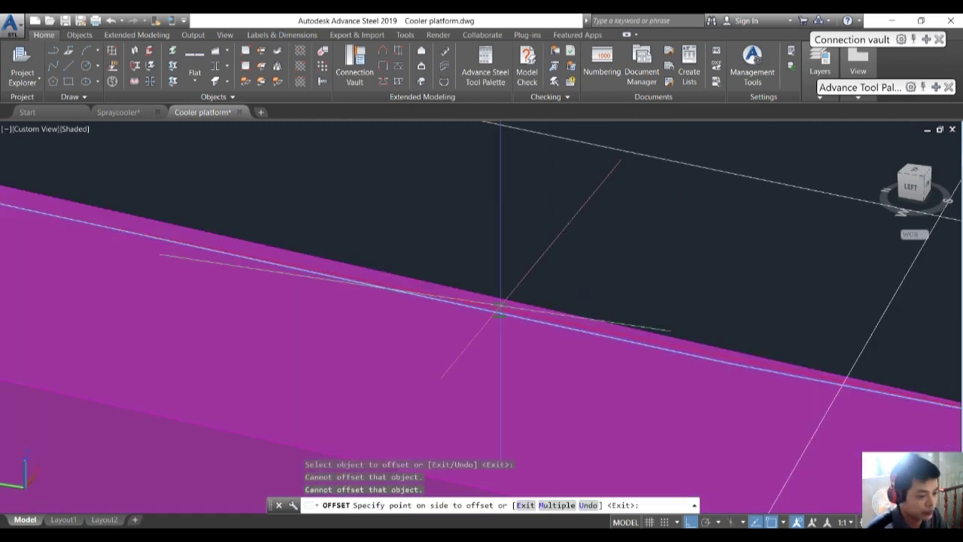
{"action": "scroll", "coordinate": [306, 406], "scroll_direction": "down", "scroll_amount": 3}
{"action": "left_click", "coordinate": [142, 477]}
Offset the outer arc by the same distance inward, toward the inner curved beam
{"action": "scroll", "coordinate": [580, 278], "scroll_direction": "down", "scroll_amount": 6}
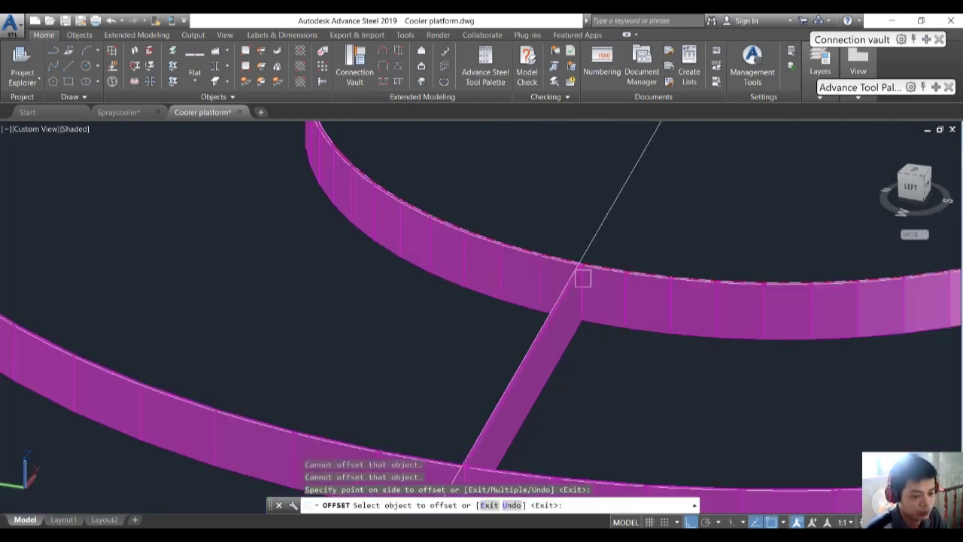
{"action": "middle_click_drag", "start_coordinate": [581, 278], "coordinate": [580, 243]}
{"action": "scroll", "coordinate": [505, 350], "scroll_direction": "up", "scroll_amount": 5}
{"action": "left_click", "coordinate": [490, 348]}
{"action": "scroll", "coordinate": [470, 354], "scroll_direction": "up", "scroll_amount": 3}
{"action": "left_click", "coordinate": [468, 356]}
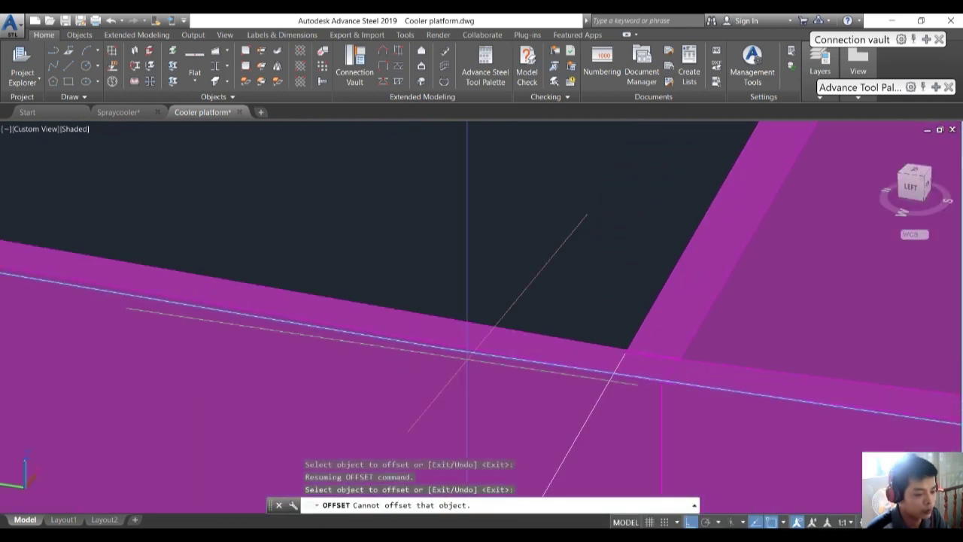
{"action": "left_click", "coordinate": [555, 213]}
{"action": "key", "text": "Escape"}
Draw a construction line along the end flat beam's inside top edge, from its outer curved beam corner through its inner curved beam corner
{"action": "scroll", "coordinate": [579, 310], "scroll_direction": "down", "scroll_amount": 6}
{"action": "scroll", "coordinate": [590, 324], "scroll_direction": "down", "scroll_amount": 3}
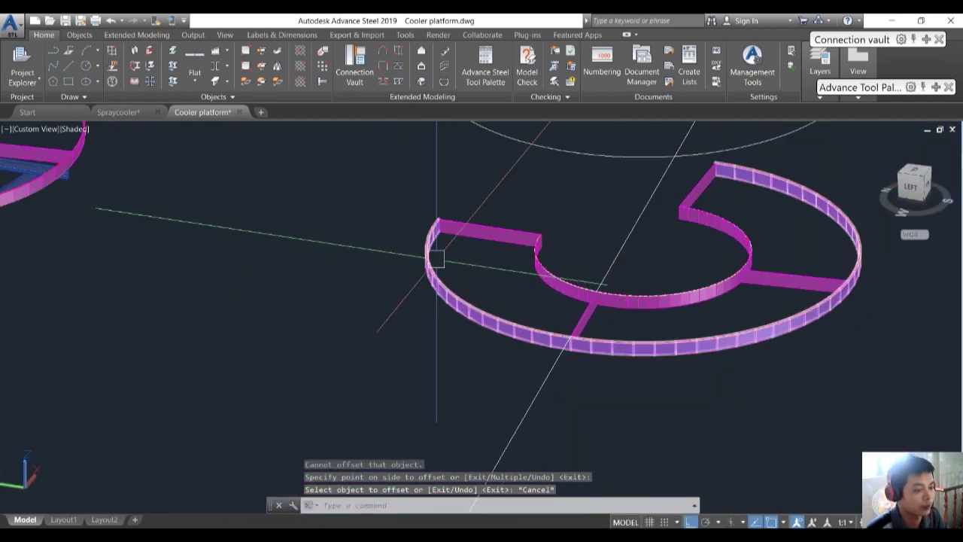
{"action": "scroll", "coordinate": [473, 221], "scroll_direction": "up", "scroll_amount": 6}
{"action": "type", "text": "XL"}
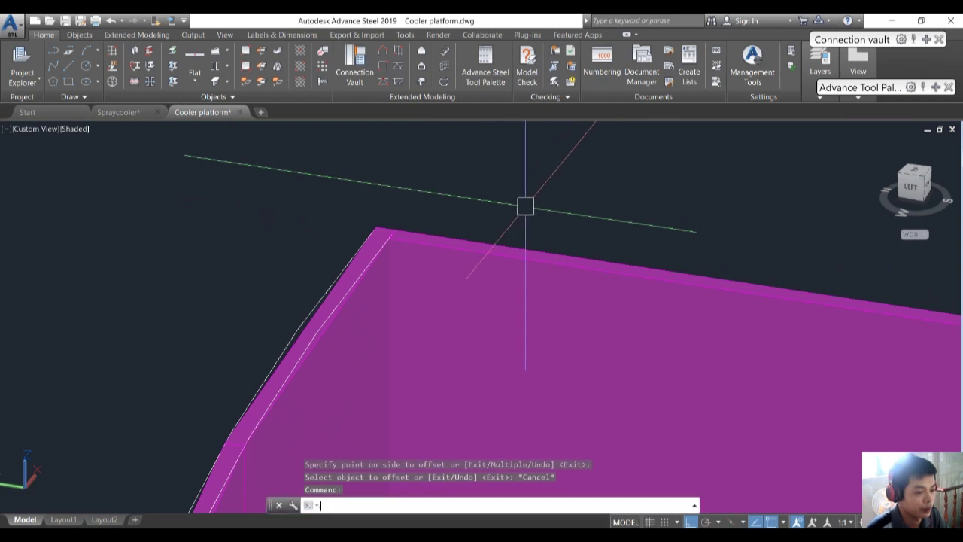
{"action": "key", "text": "Return"}
{"action": "scroll", "coordinate": [467, 221], "scroll_direction": "up", "scroll_amount": 2}
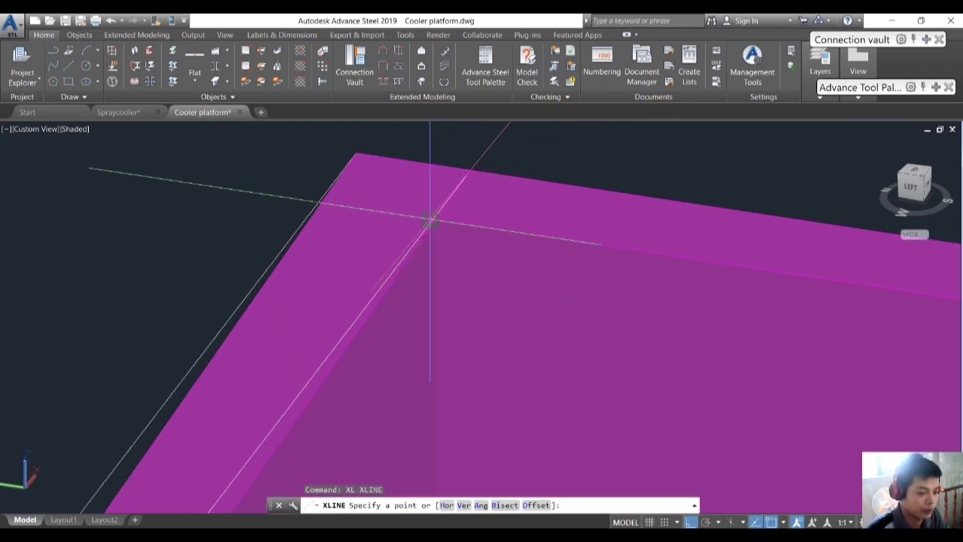
{"action": "scroll", "coordinate": [430, 221], "scroll_direction": "up", "scroll_amount": 2}
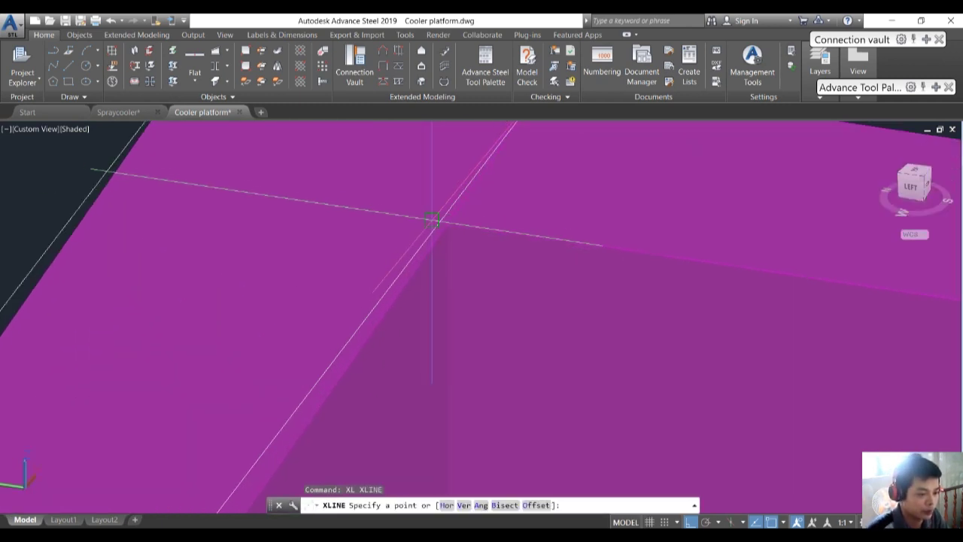
{"action": "left_click", "coordinate": [431, 219]}
{"action": "scroll", "coordinate": [500, 348], "scroll_direction": "down", "scroll_amount": 5}
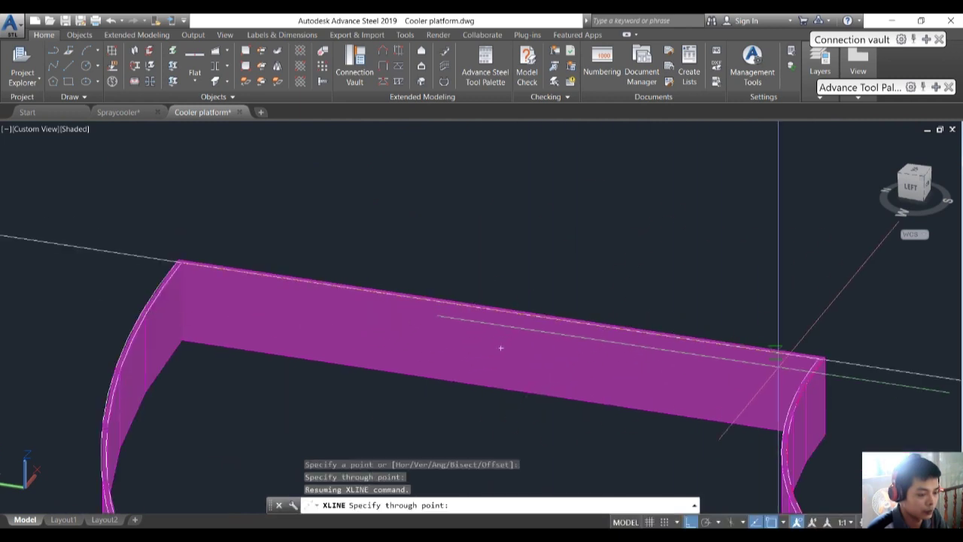
{"action": "scroll", "coordinate": [753, 380], "scroll_direction": "up", "scroll_amount": 5}
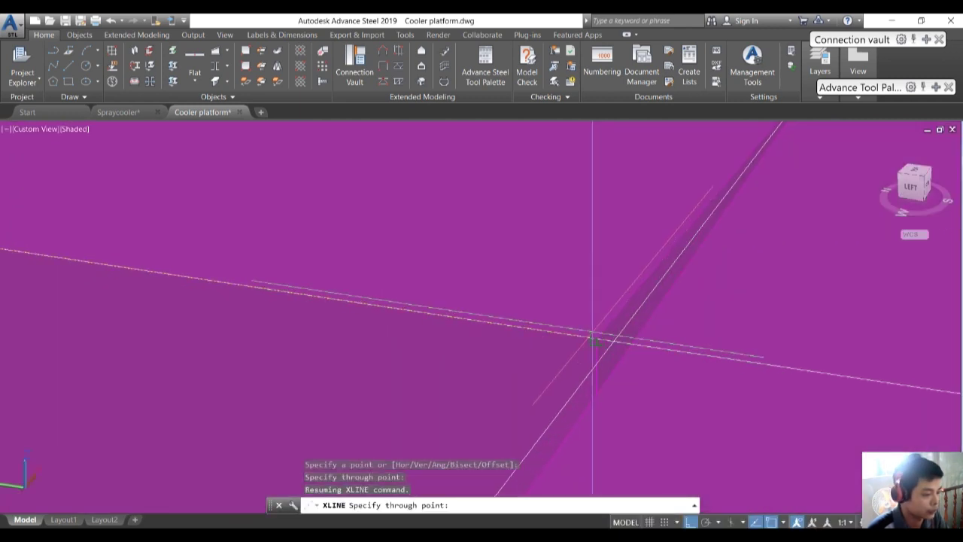
{"action": "left_click", "coordinate": [596, 341]}
{"action": "scroll", "coordinate": [598, 338], "scroll_direction": "down", "scroll_amount": 3}
{"action": "key", "text": "Return"}
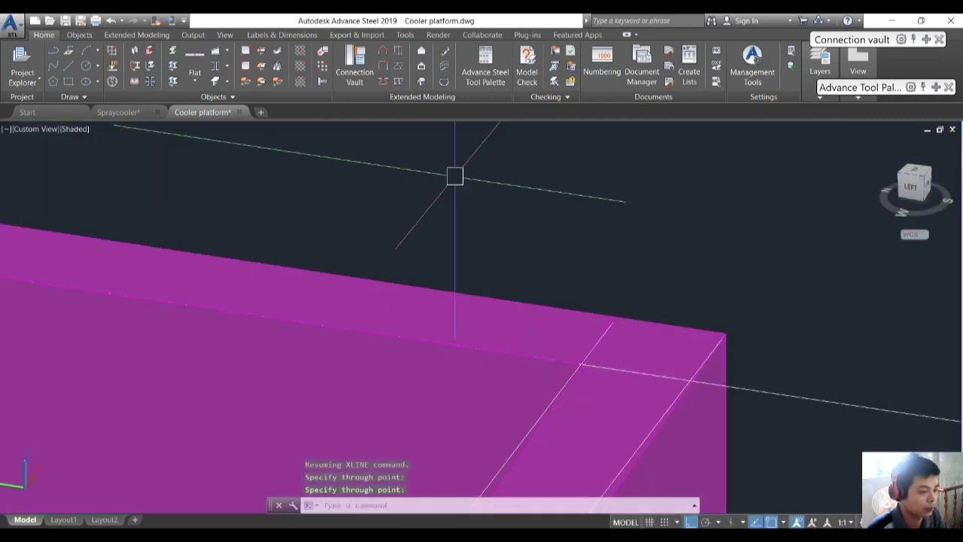
Start a polyline where the end beam's construction line meets the offset inner arc and run it to the offset outer arc
{"action": "type", "text": "pl"}
{"action": "key", "text": "Return"}
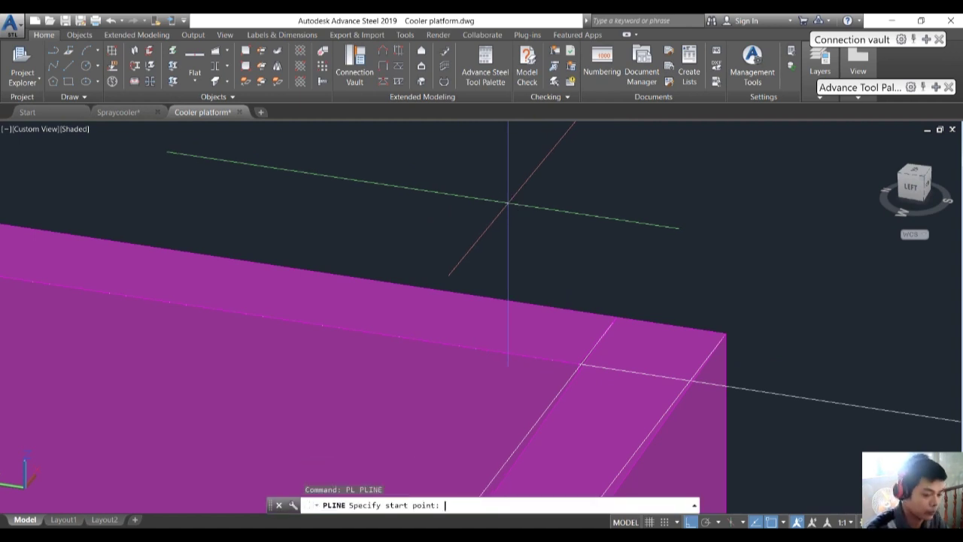
{"action": "scroll", "coordinate": [577, 318], "scroll_direction": "up", "scroll_amount": 4}
{"action": "left_click", "coordinate": [576, 318]}
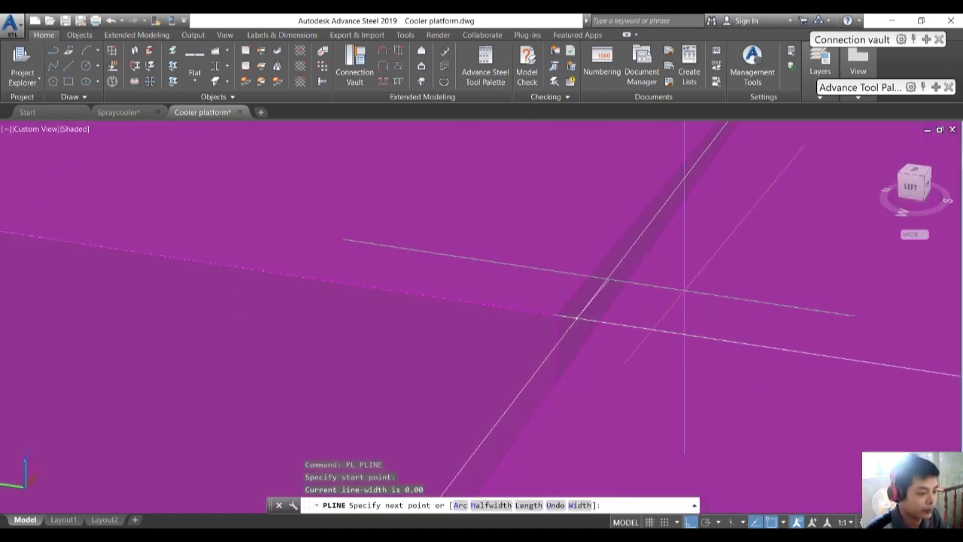
{"action": "scroll", "coordinate": [572, 318], "scroll_direction": "down", "scroll_amount": 5}
{"action": "scroll", "coordinate": [376, 310], "scroll_direction": "up", "scroll_amount": 8}
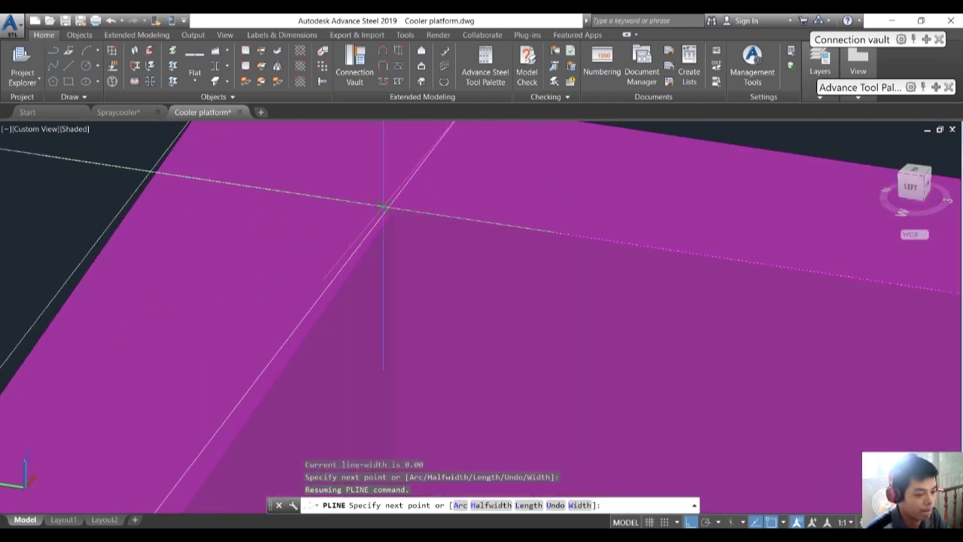
{"action": "scroll", "coordinate": [384, 207], "scroll_direction": "up", "scroll_amount": 2}
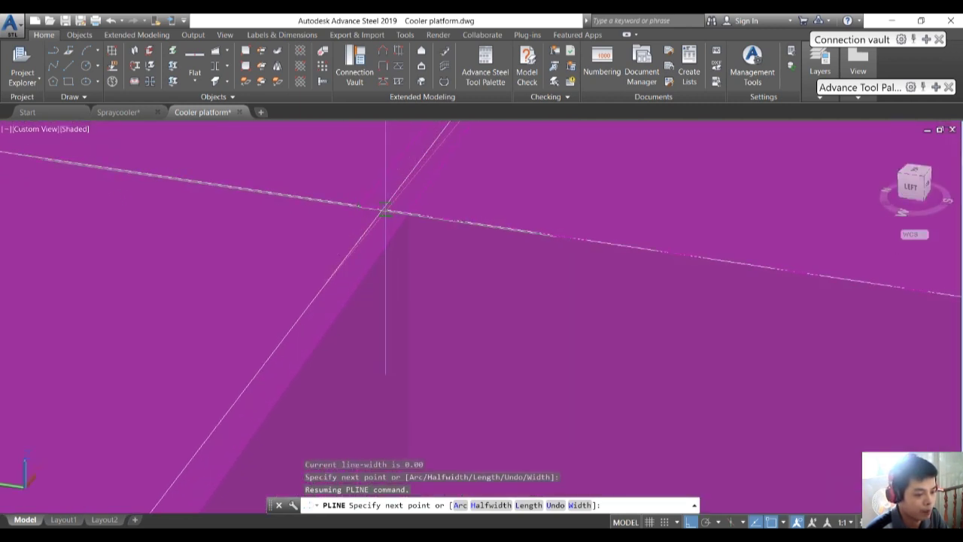
{"action": "scroll", "coordinate": [386, 209], "scroll_direction": "down", "scroll_amount": 3}
{"action": "left_click", "coordinate": [387, 209]}
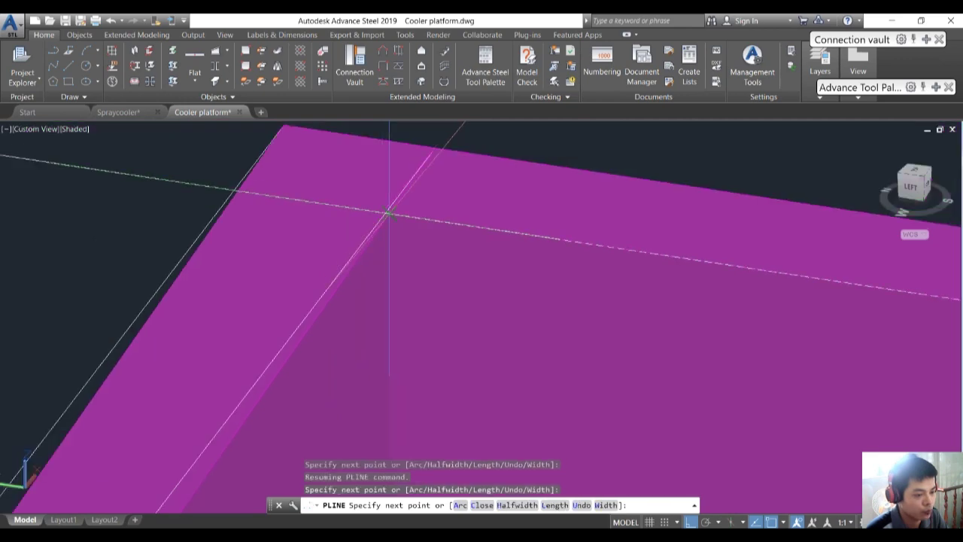
Add an arc segment to the polyline, ending where the intermediate beam's construction line meets the offset outer arc
{"action": "scroll", "coordinate": [497, 199], "scroll_direction": "up", "scroll_amount": 3}
{"action": "scroll", "coordinate": [512, 324], "scroll_direction": "down", "scroll_amount": 3}
{"action": "type", "text": "a"}
{"action": "key", "text": "Return"}
{"action": "scroll", "coordinate": [681, 412], "scroll_direction": "up", "scroll_amount": 4}
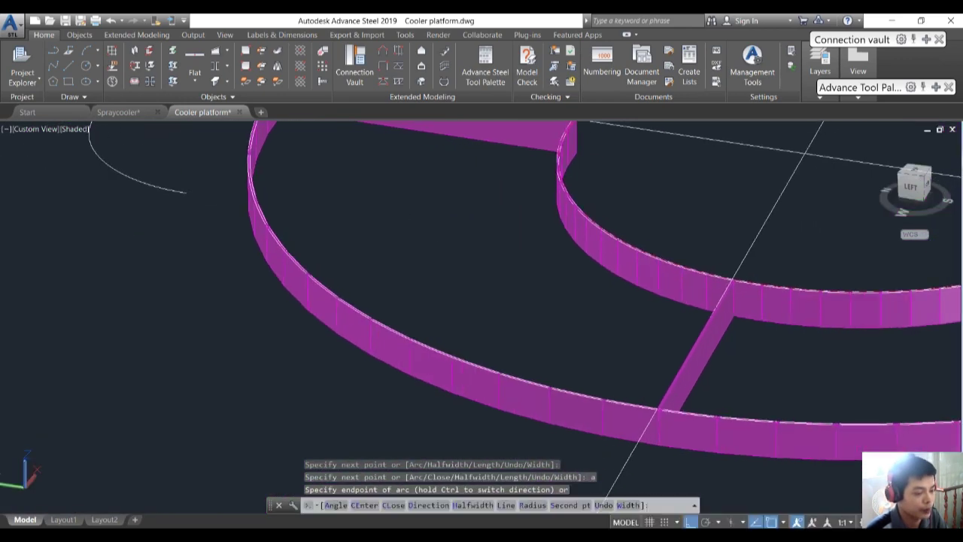
{"action": "scroll", "coordinate": [681, 412], "scroll_direction": "up", "scroll_amount": 3}
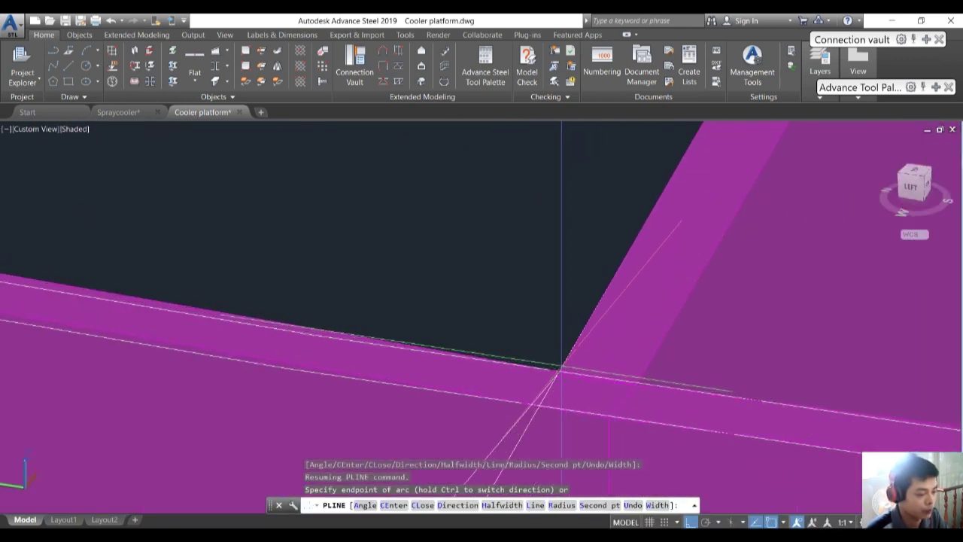
{"action": "scroll", "coordinate": [710, 344], "scroll_direction": "down", "scroll_amount": 4}
Add a straight polyline segment along the intermediate beam to the offset inner arc
{"action": "type", "text": "l"}
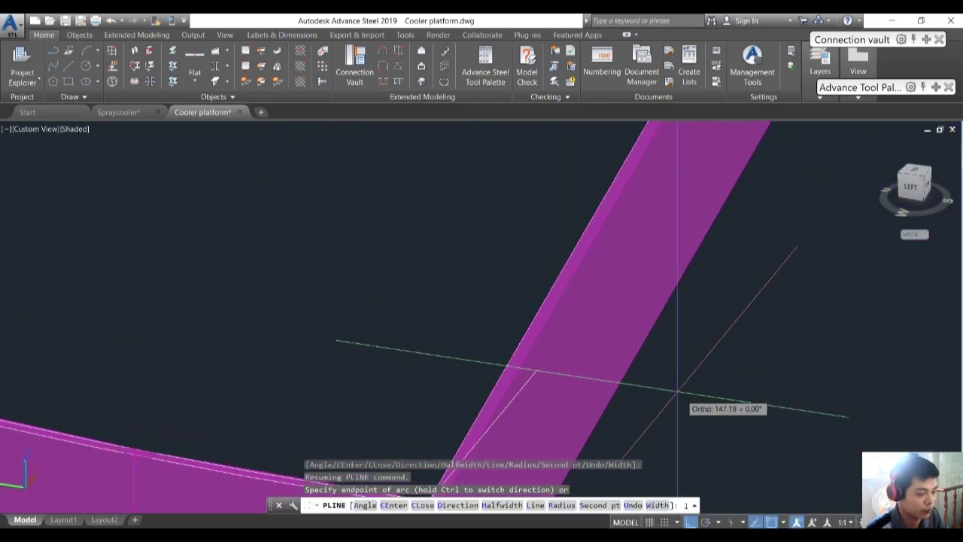
{"action": "key", "text": "Return"}
{"action": "scroll", "coordinate": [691, 331], "scroll_direction": "down", "scroll_amount": 2}
{"action": "scroll", "coordinate": [690, 330], "scroll_direction": "down", "scroll_amount": 2}
{"action": "scroll", "coordinate": [624, 331], "scroll_direction": "up", "scroll_amount": 5}
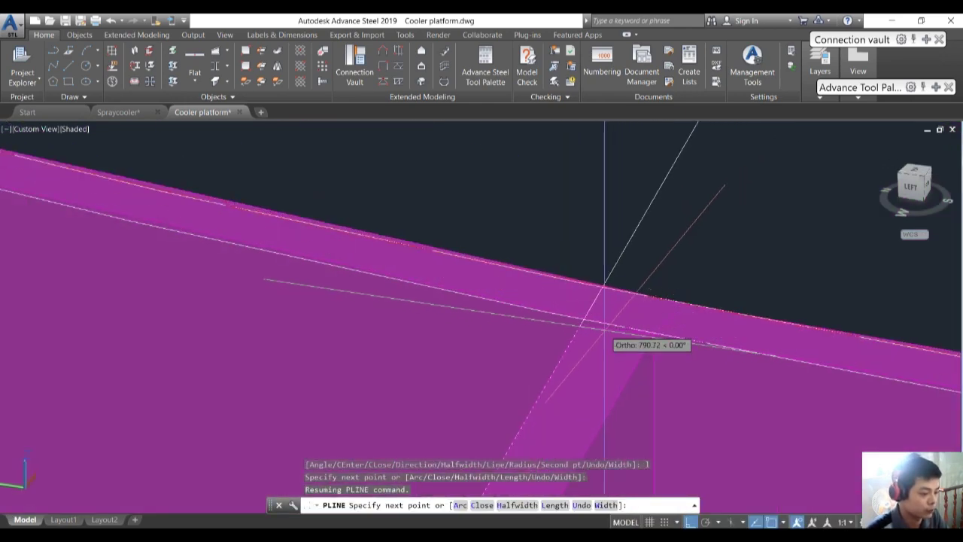
{"action": "left_click", "coordinate": [583, 320]}
Close the polyline with an arc segment back to its start point at the end beam
{"action": "scroll", "coordinate": [584, 320], "scroll_direction": "down", "scroll_amount": 3}
{"action": "type", "text": "a"}
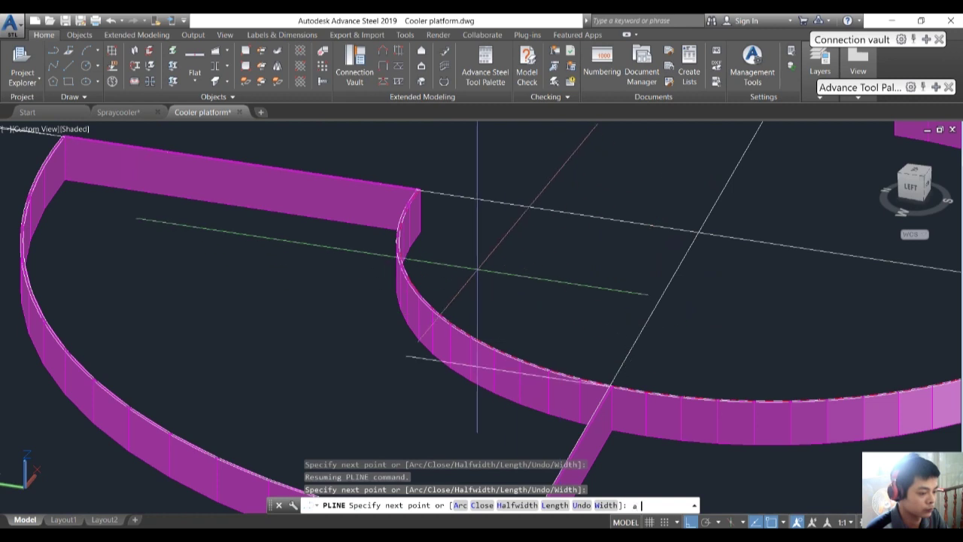
{"action": "key", "text": "Return"}
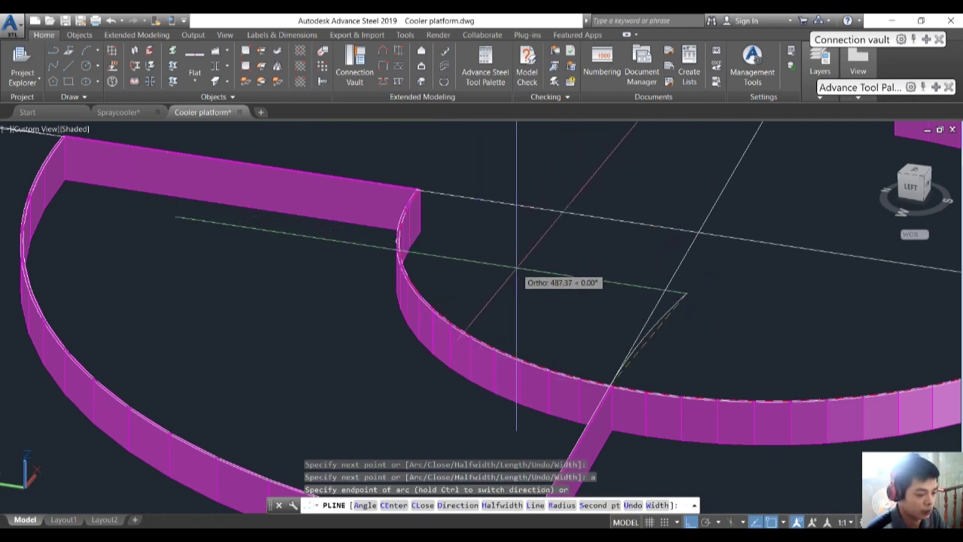
{"action": "type", "text": "c"}
{"action": "key", "text": "Return"}
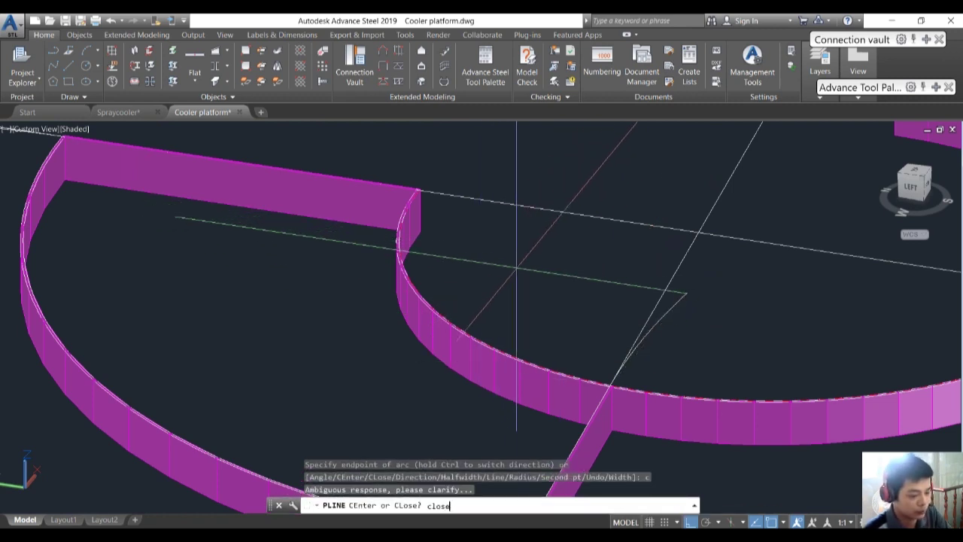
{"action": "type", "text": "close"}
{"action": "key", "text": "Return"}
Stretch the midpoint of the polyline's closing arc onto the offset inner arc using a perpendicular snap
{"action": "left_click", "coordinate": [564, 241]}
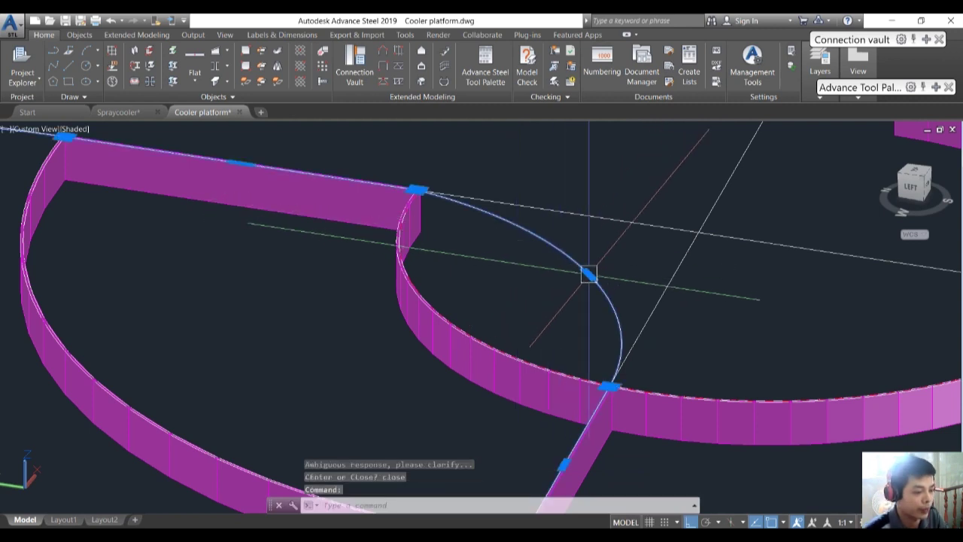
{"action": "scroll", "coordinate": [418, 296], "scroll_direction": "up", "scroll_amount": 4}
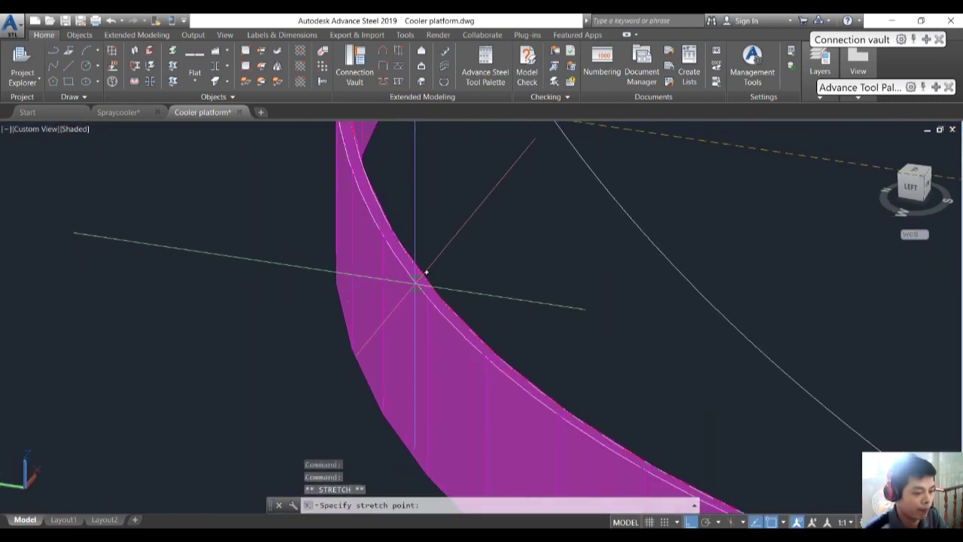
{"action": "type", "text": "per"}
{"action": "key", "text": "Return"}
{"action": "scroll", "coordinate": [431, 289], "scroll_direction": "up", "scroll_amount": 2}
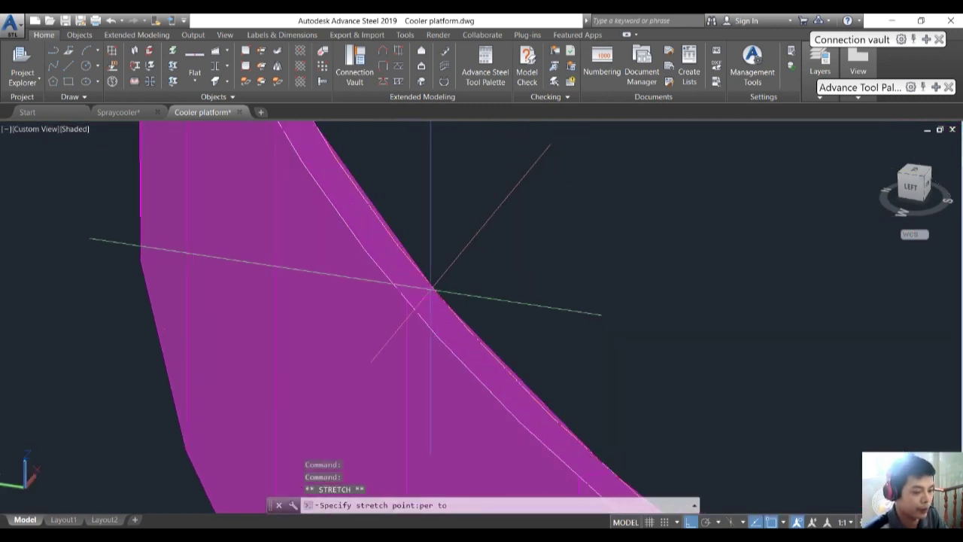
{"action": "left_click", "coordinate": [405, 301]}
{"action": "scroll", "coordinate": [499, 273], "scroll_direction": "down", "scroll_amount": 6}
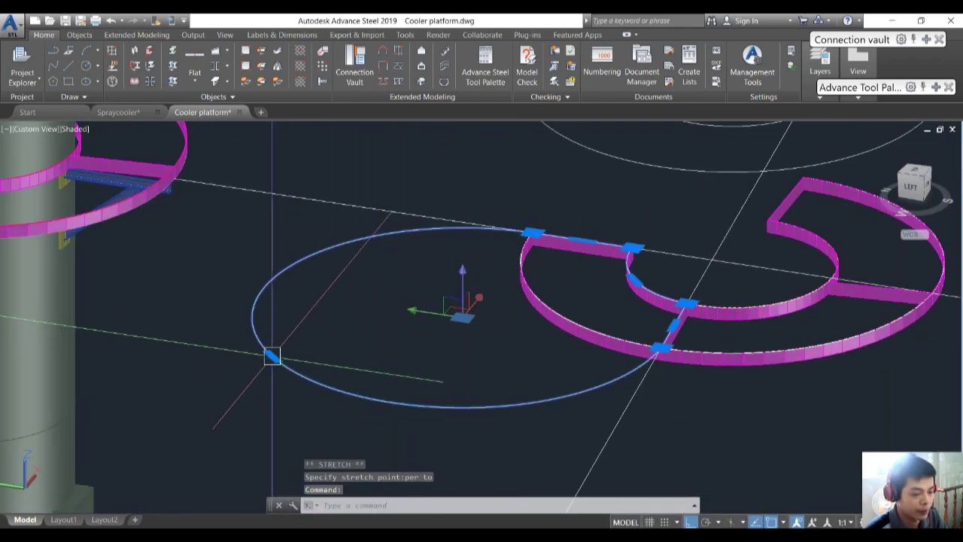
Stretch the midpoint of the polyline's outer arc segment onto the offset outer arc with a perpendicular snap
{"action": "left_click", "coordinate": [272, 358]}
{"action": "scroll", "coordinate": [553, 305], "scroll_direction": "up", "scroll_amount": 5}
{"action": "scroll", "coordinate": [539, 295], "scroll_direction": "up", "scroll_amount": 3}
{"action": "type", "text": "pecify stretch point: pe"}
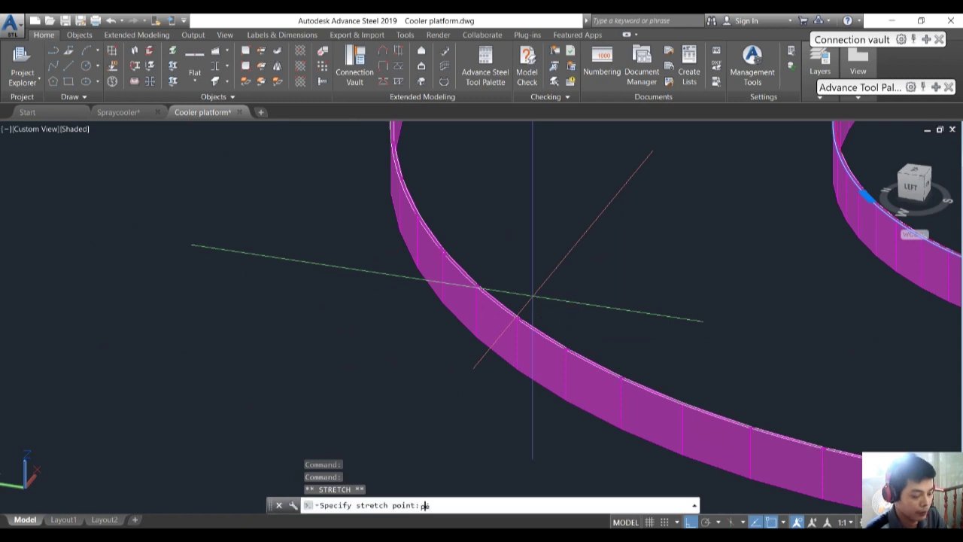
{"action": "type", "text": "r"}
{"action": "key", "text": "Return"}
{"action": "scroll", "coordinate": [533, 295], "scroll_direction": "up", "scroll_amount": 4}
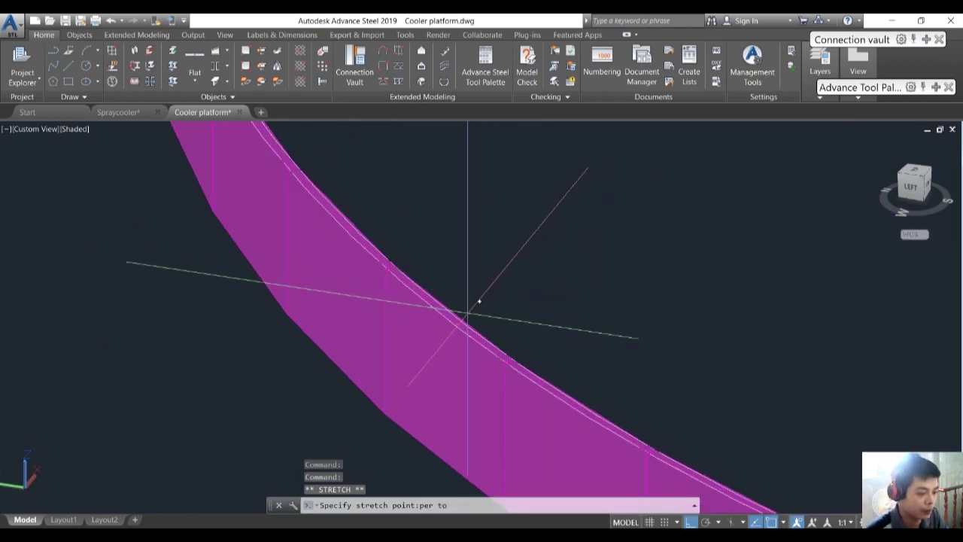
{"action": "scroll", "coordinate": [529, 365], "scroll_direction": "up", "scroll_amount": 3}
{"action": "scroll", "coordinate": [529, 365], "scroll_direction": "down", "scroll_amount": 8}
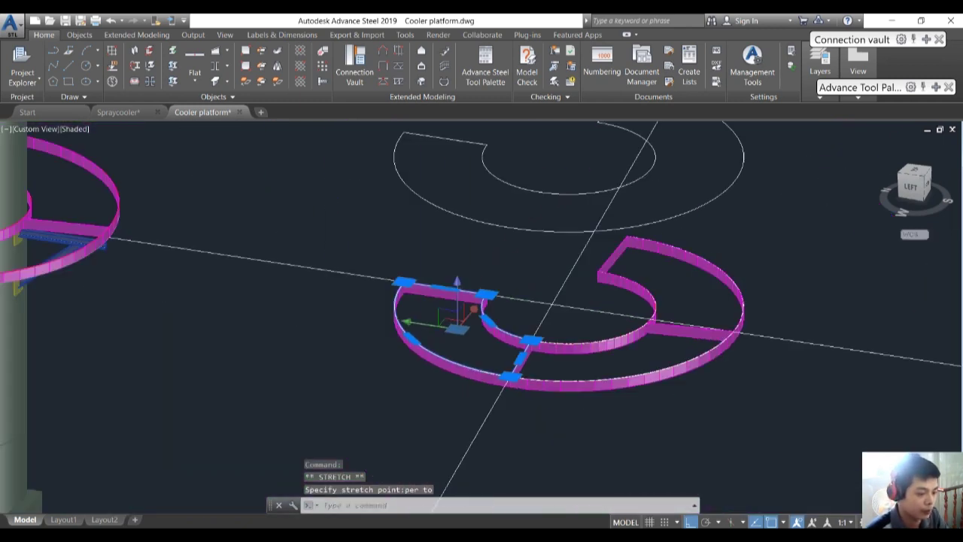
{"action": "key", "text": "Escape"}
Erase the outer curved beam and the original outer arc along its edge
{"action": "mouse_move", "coordinate": [591, 400]}
{"action": "middle_mouse_down"}
{"action": "mouse_move", "coordinate": [614, 408]}
{"action": "mouse_move", "coordinate": [596, 414]}
{"action": "middle_mouse_up"}
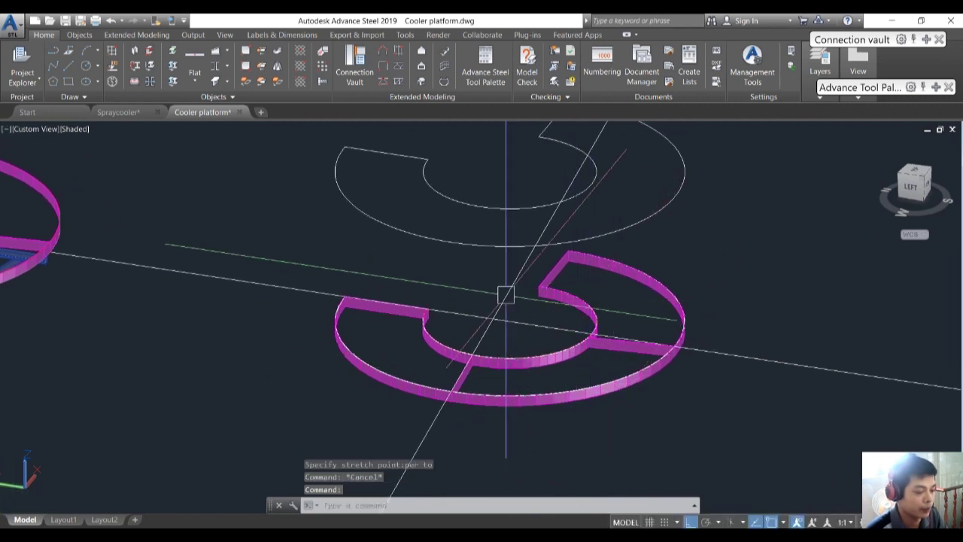
{"action": "scroll", "coordinate": [339, 347], "scroll_direction": "up", "scroll_amount": 2}
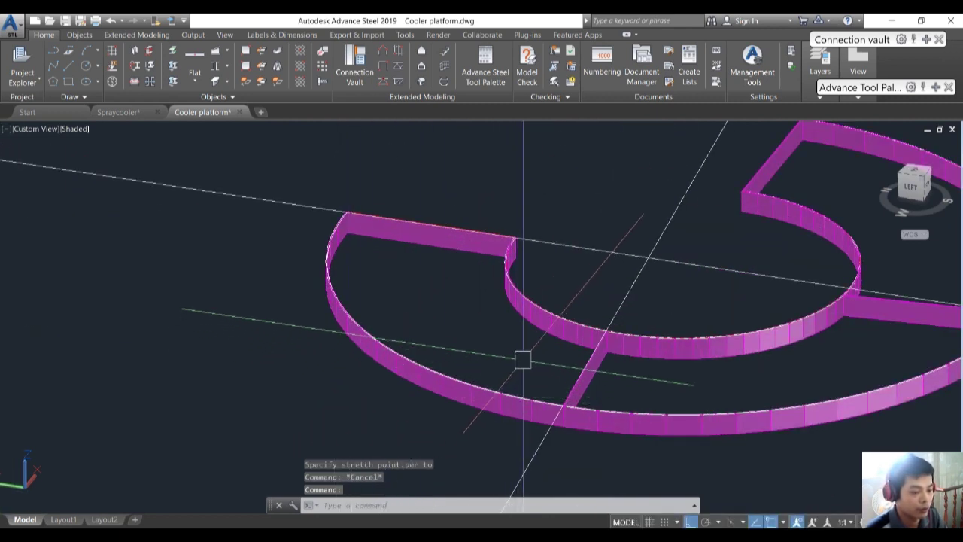
{"action": "middle_click_drag", "start_coordinate": [520, 359], "coordinate": [490, 377]}
{"action": "scroll", "coordinate": [406, 408], "scroll_direction": "up", "scroll_amount": 1}
{"action": "left_click", "coordinate": [405, 409]}
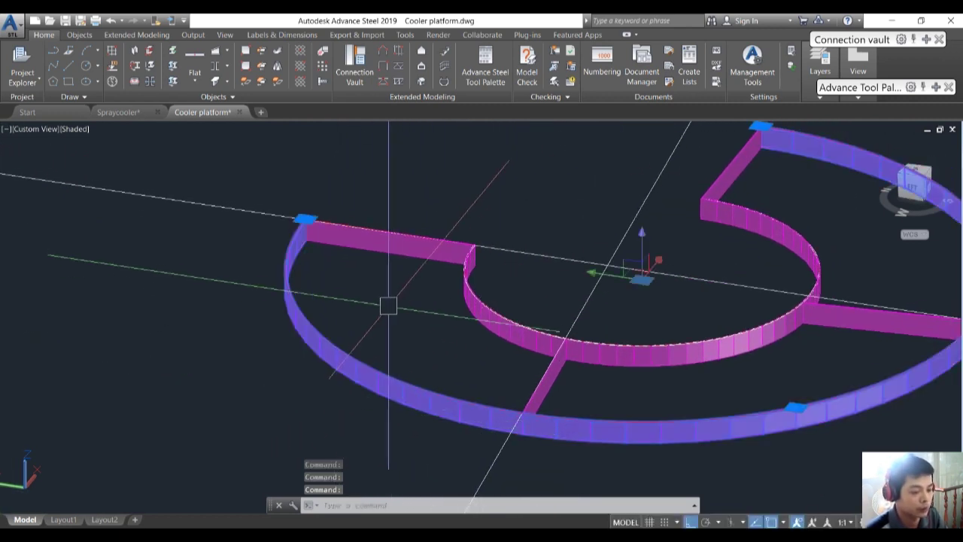
{"action": "type", "text": "E"}
{"action": "key", "text": "Return"}
{"action": "scroll", "coordinate": [486, 411], "scroll_direction": "up", "scroll_amount": 5}
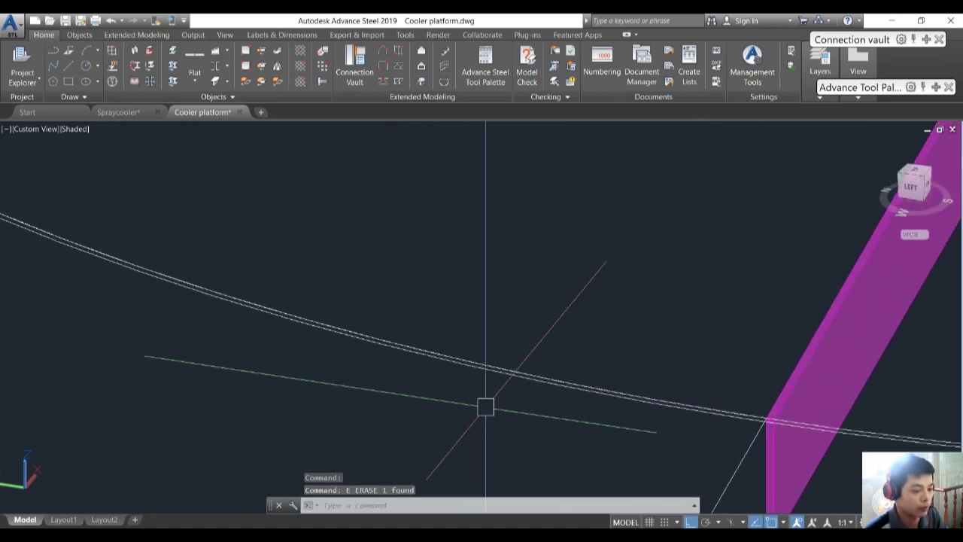
{"action": "left_click", "coordinate": [491, 380]}
{"action": "type", "text": "e"}
{"action": "key", "text": "Return"}
Erase the inner curved beam and the original inner arc along its edge
{"action": "scroll", "coordinate": [491, 379], "scroll_direction": "down", "scroll_amount": 8}
{"action": "scroll", "coordinate": [435, 243], "scroll_direction": "up", "scroll_amount": 1}
{"action": "middle_click_drag", "start_coordinate": [436, 242], "coordinate": [422, 304]}
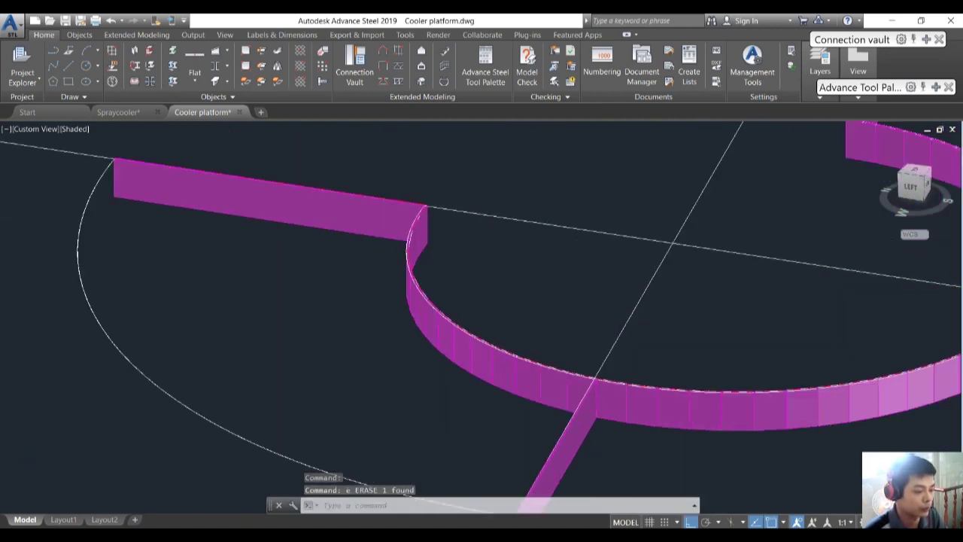
{"action": "scroll", "coordinate": [422, 303], "scroll_direction": "up", "scroll_amount": 6}
{"action": "left_click", "coordinate": [400, 279]}
{"action": "type", "text": "E"}
{"action": "key", "text": "Return"}
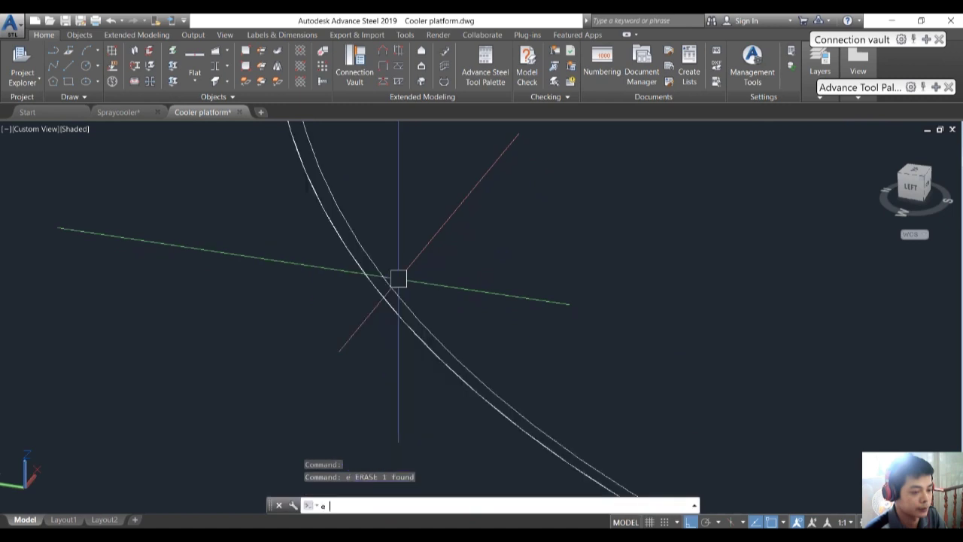
{"action": "type", "text": "e"}
{"action": "key", "text": "Return"}
{"action": "scroll", "coordinate": [402, 280], "scroll_direction": "down", "scroll_amount": 6}
{"action": "scroll", "coordinate": [422, 323], "scroll_direction": "down", "scroll_amount": 4}
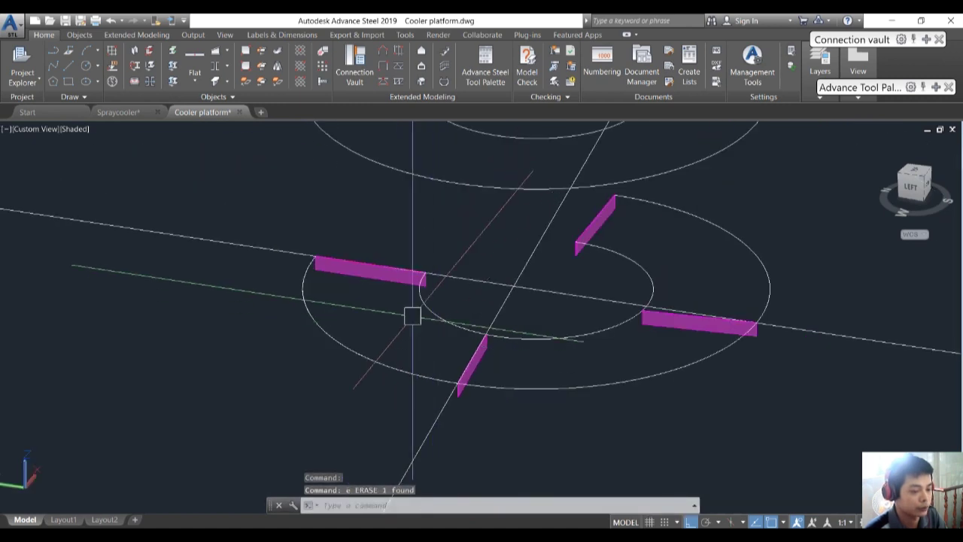
Create a variable grating from the closed polyline between the first two radial beams, keeping its default properties
{"action": "key", "text": "Escape"}
{"action": "scroll", "coordinate": [410, 313], "scroll_direction": "up", "scroll_amount": 3}
{"action": "middle_click_drag", "start_coordinate": [461, 344], "coordinate": [359, 305]}
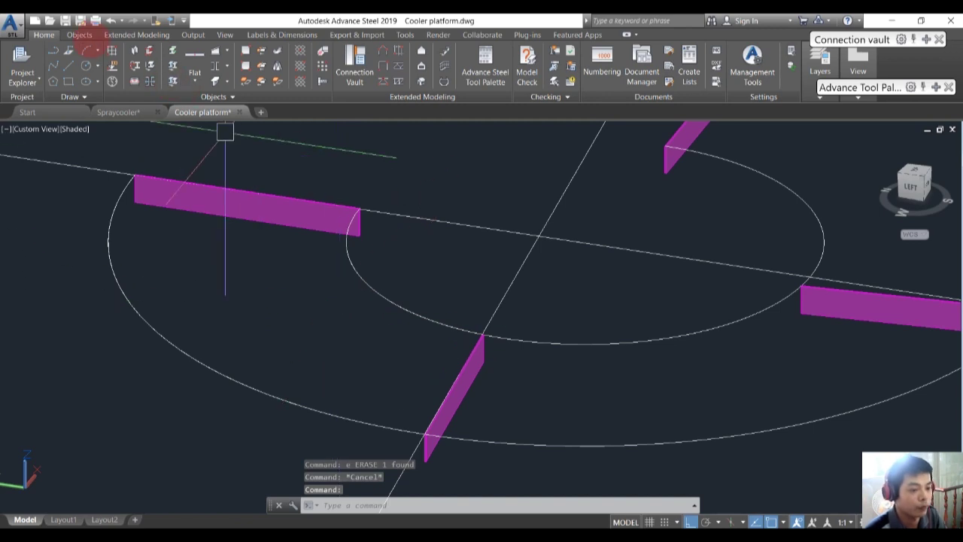
{"action": "left_click", "coordinate": [79, 34]}
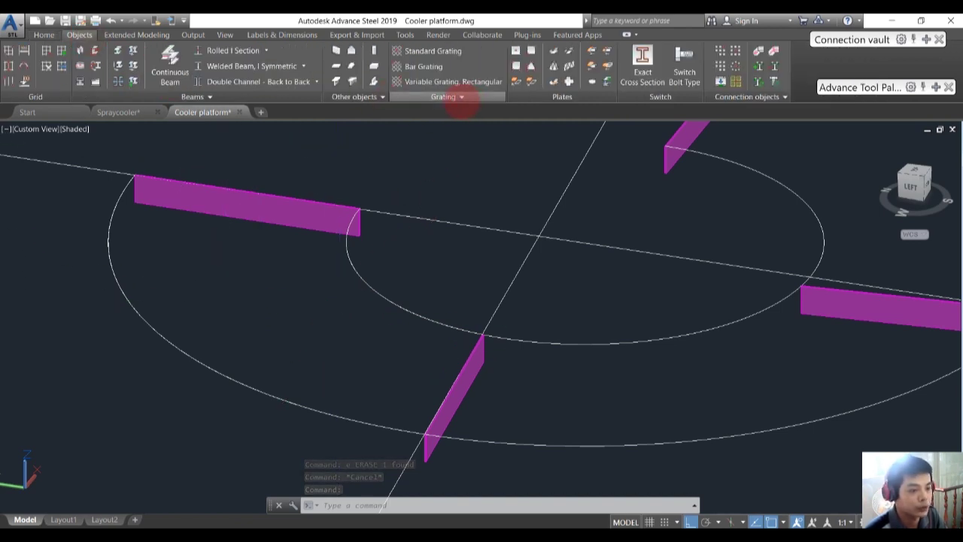
{"action": "left_click", "coordinate": [460, 98]}
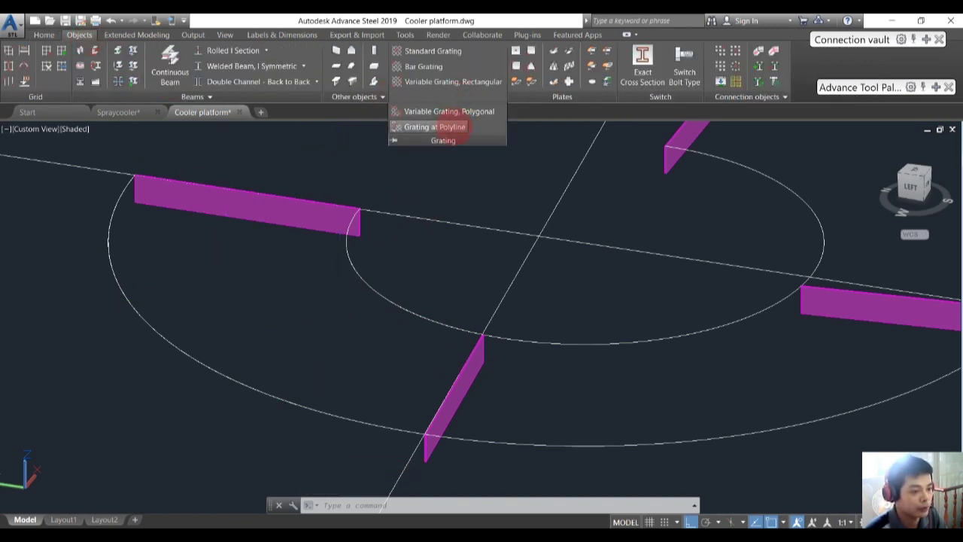
{"action": "left_click", "coordinate": [452, 126]}
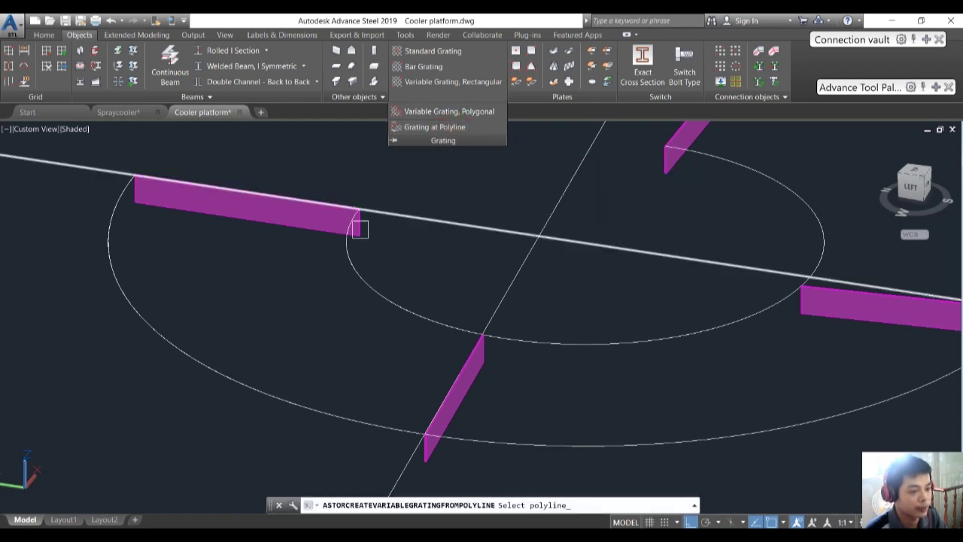
{"action": "middle_click_drag", "start_coordinate": [310, 364], "coordinate": [414, 336]}
{"action": "left_click", "coordinate": [349, 350]}
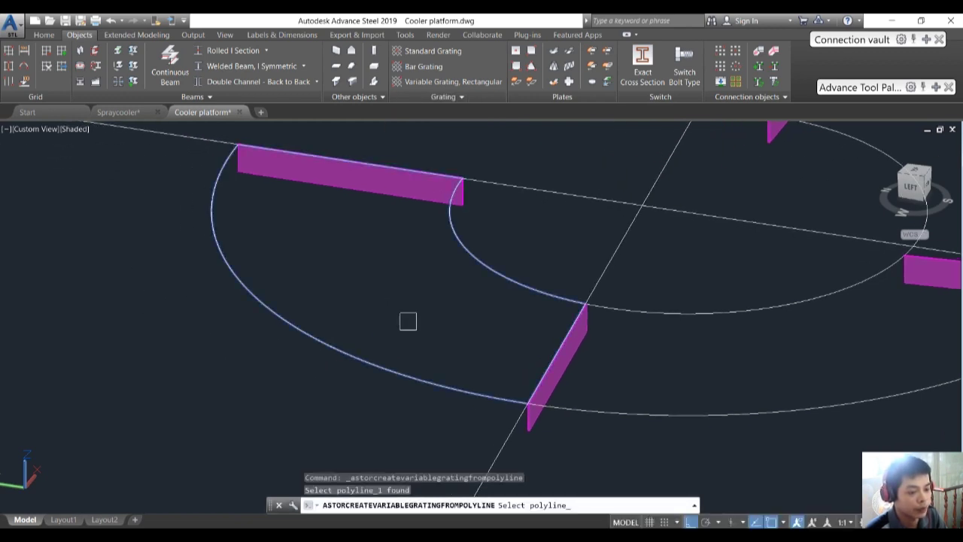
{"action": "key", "text": "Return"}
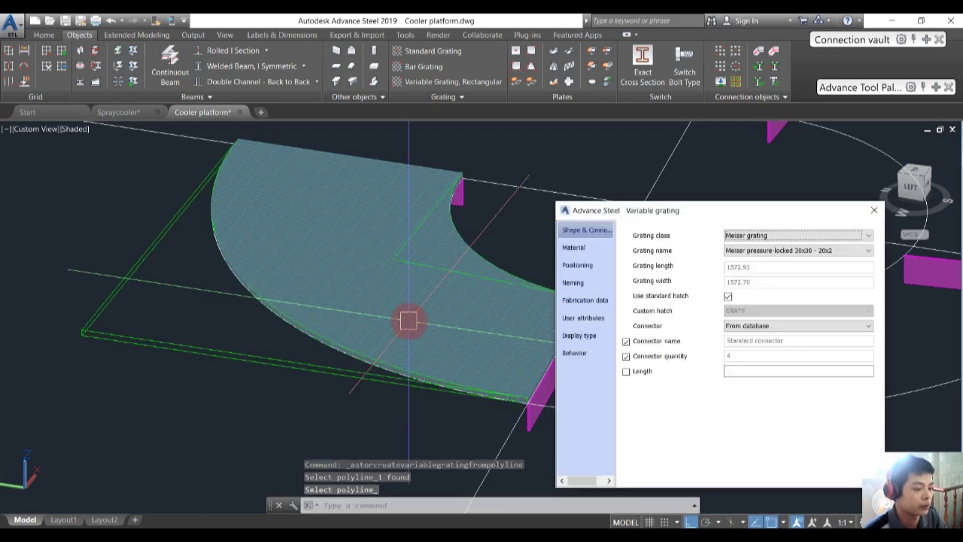
{"action": "left_click", "coordinate": [873, 210]}
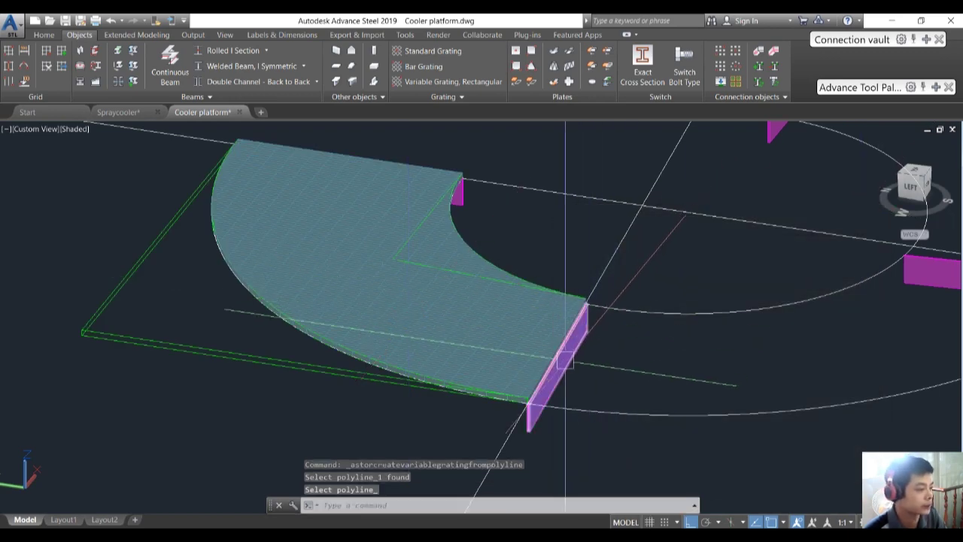
Move the grating from the loose radial beam's top corner to the matching beam corner of the platform frame on the column
{"action": "scroll", "coordinate": [572, 286], "scroll_direction": "up", "scroll_amount": 5}
{"action": "key", "text": "Return"}
{"action": "left_click", "coordinate": [453, 282]}
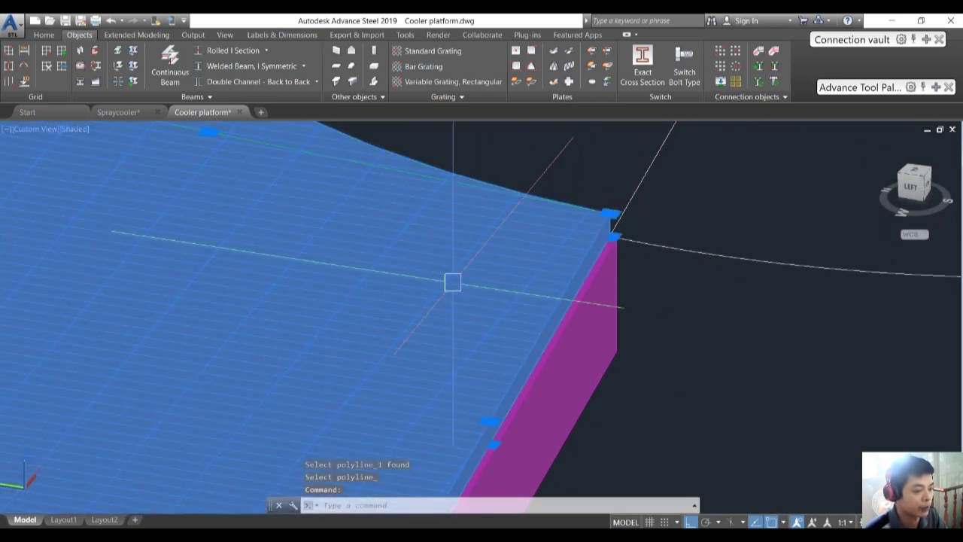
{"action": "type", "text": "co"}
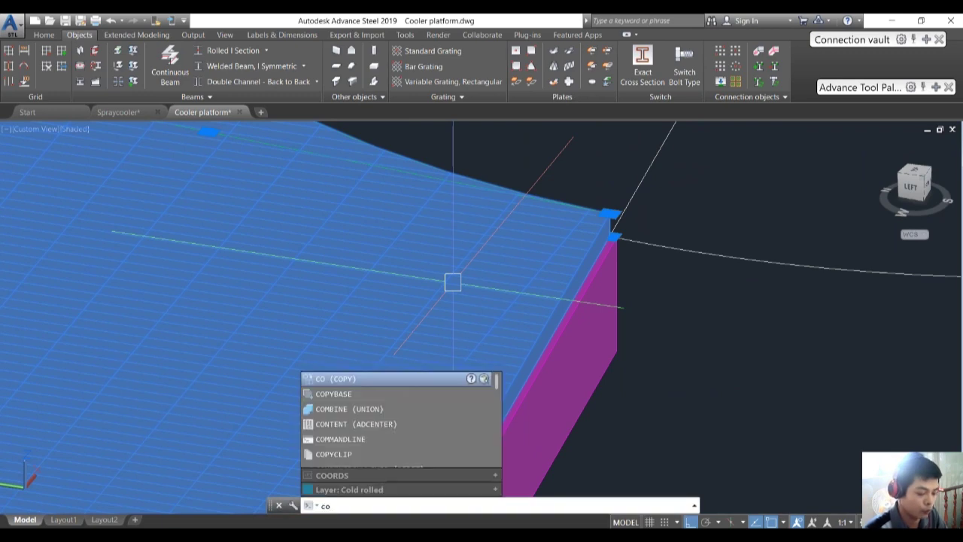
{"action": "key", "text": "Escape"}
{"action": "type", "text": "m"}
{"action": "key", "text": "Return"}
{"action": "scroll", "coordinate": [595, 258], "scroll_direction": "up", "scroll_amount": 2}
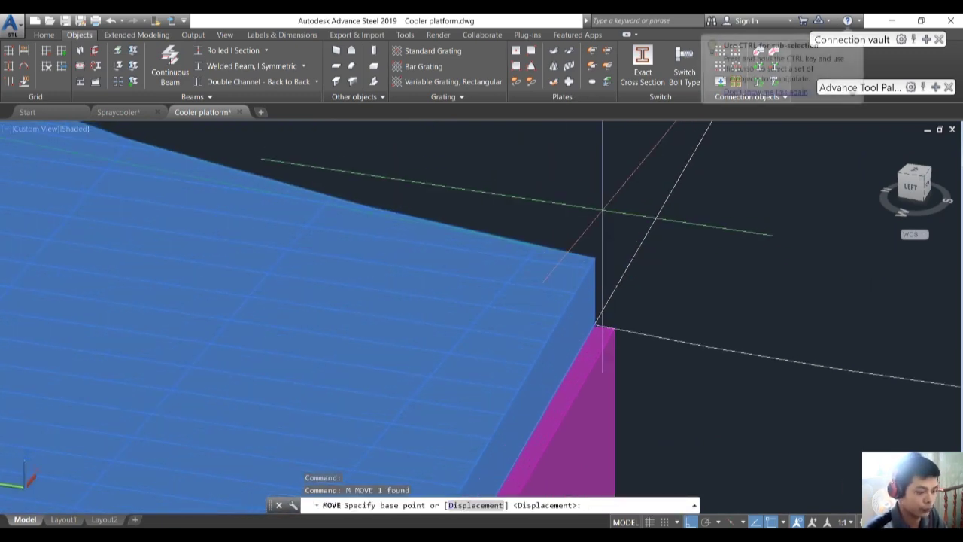
{"action": "scroll", "coordinate": [597, 326], "scroll_direction": "down", "scroll_amount": 5}
{"action": "scroll", "coordinate": [513, 338], "scroll_direction": "up", "scroll_amount": 1}
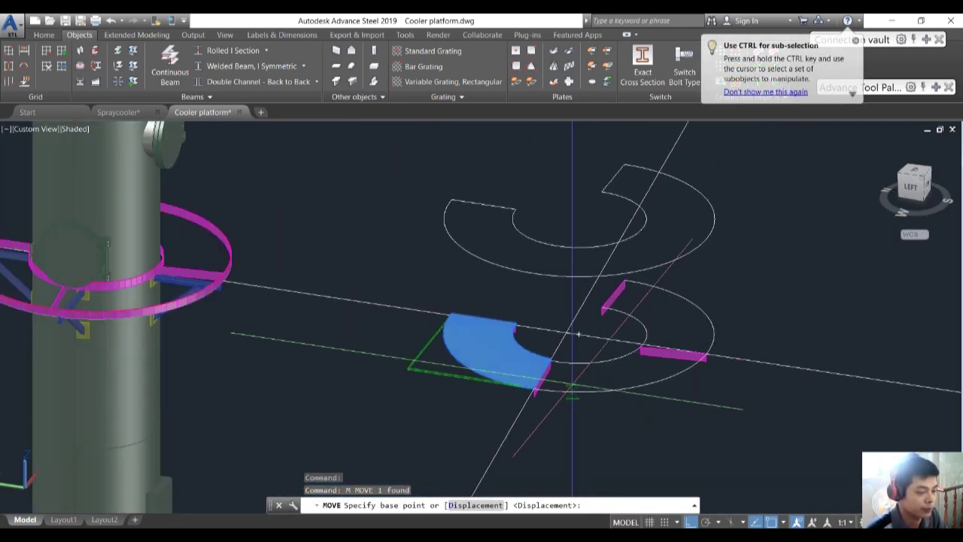
{"action": "scroll", "coordinate": [513, 338], "scroll_direction": "up", "scroll_amount": 2}
{"action": "scroll", "coordinate": [513, 338], "scroll_direction": "up", "scroll_amount": 4}
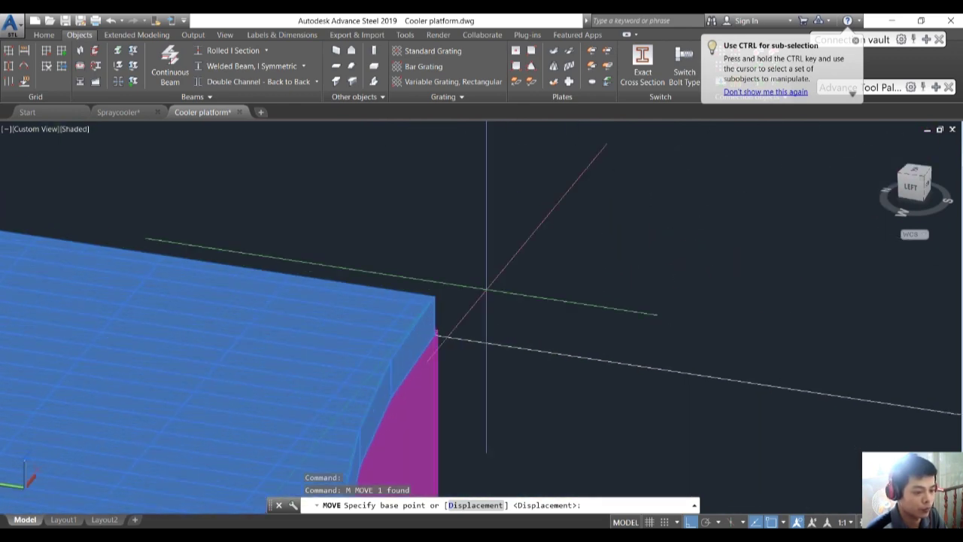
{"action": "scroll", "coordinate": [449, 334], "scroll_direction": "up", "scroll_amount": 3}
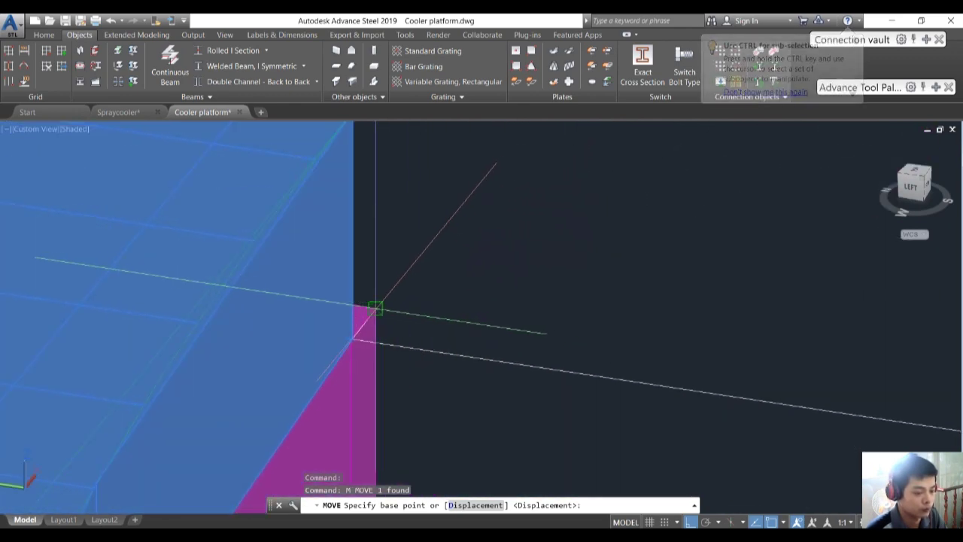
{"action": "left_click", "coordinate": [377, 308]}
{"action": "scroll", "coordinate": [611, 368], "scroll_direction": "down", "scroll_amount": 7}
{"action": "scroll", "coordinate": [679, 369], "scroll_direction": "down", "scroll_amount": 4}
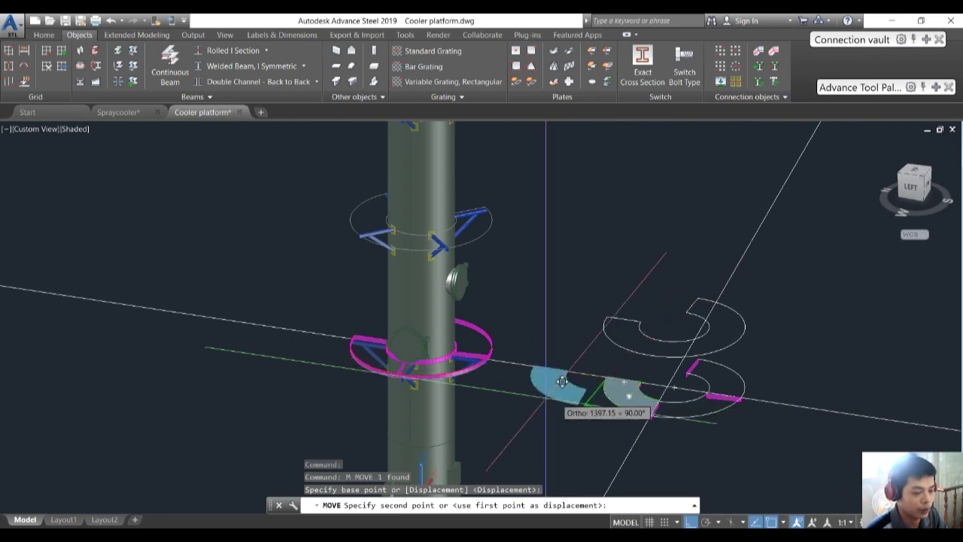
{"action": "scroll", "coordinate": [377, 319], "scroll_direction": "up", "scroll_amount": 6}
{"action": "scroll", "coordinate": [428, 242], "scroll_direction": "up", "scroll_amount": 5}
{"action": "middle_click_drag", "start_coordinate": [437, 239], "coordinate": [501, 284], "text": "shift"}
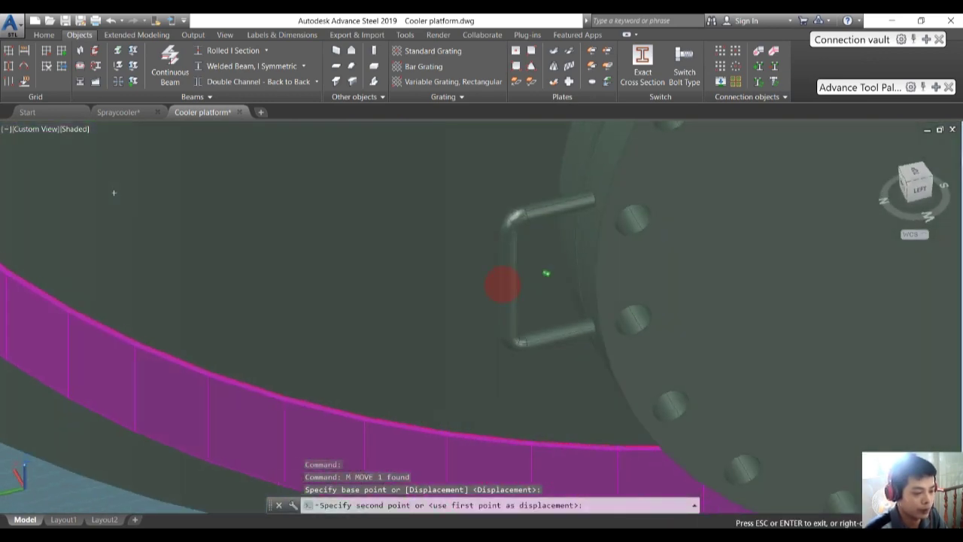
{"action": "scroll", "coordinate": [498, 292], "scroll_direction": "down", "scroll_amount": 4}
{"action": "scroll", "coordinate": [270, 199], "scroll_direction": "up", "scroll_amount": 4}
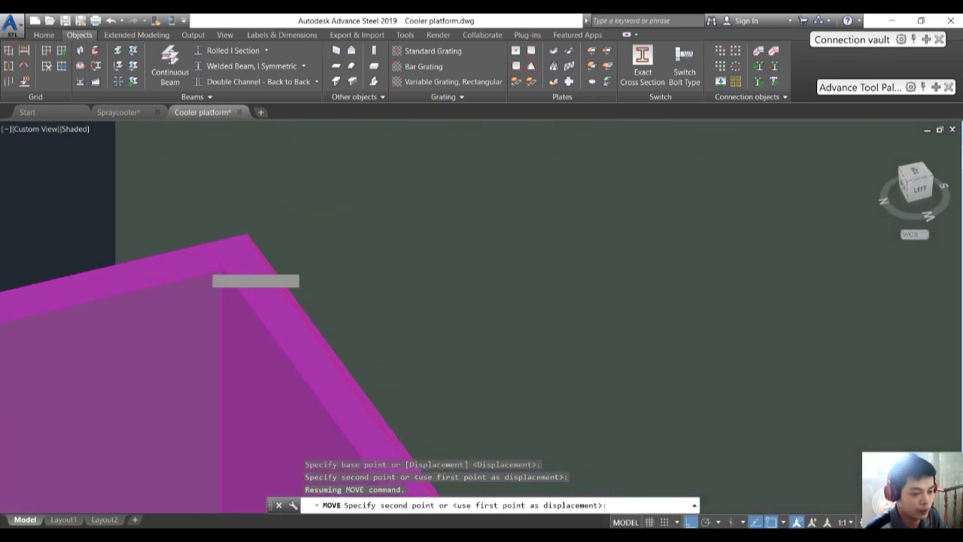
{"action": "left_click", "coordinate": [204, 234]}
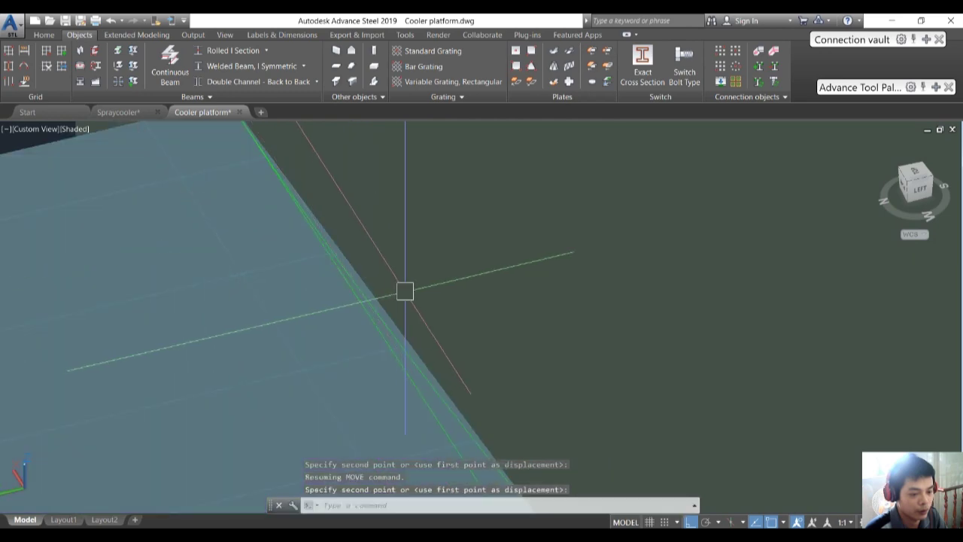
Try to move the grating 20 downward at the frame's outer corner
{"action": "scroll", "coordinate": [399, 284], "scroll_direction": "down", "scroll_amount": 7}
{"action": "key", "text": "Escape"}
{"action": "scroll", "coordinate": [180, 313], "scroll_direction": "up", "scroll_amount": 5}
{"action": "middle_click_drag", "start_coordinate": [211, 189], "coordinate": [299, 249]}
{"action": "left_click", "coordinate": [299, 249]}
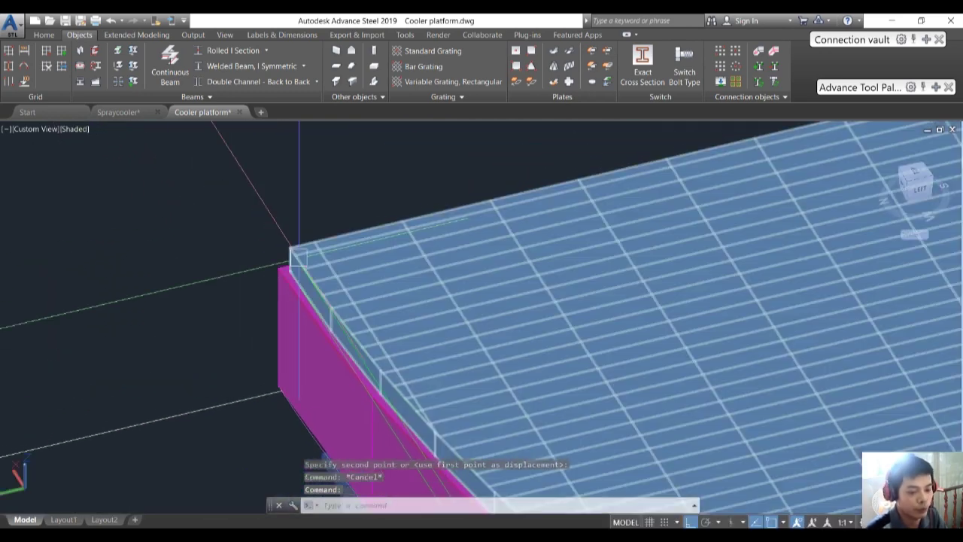
{"action": "scroll", "coordinate": [299, 250], "scroll_direction": "up", "scroll_amount": 4}
{"action": "type", "text": "m"}
{"action": "key", "text": "space"}
{"action": "left_click", "coordinate": [190, 213]}
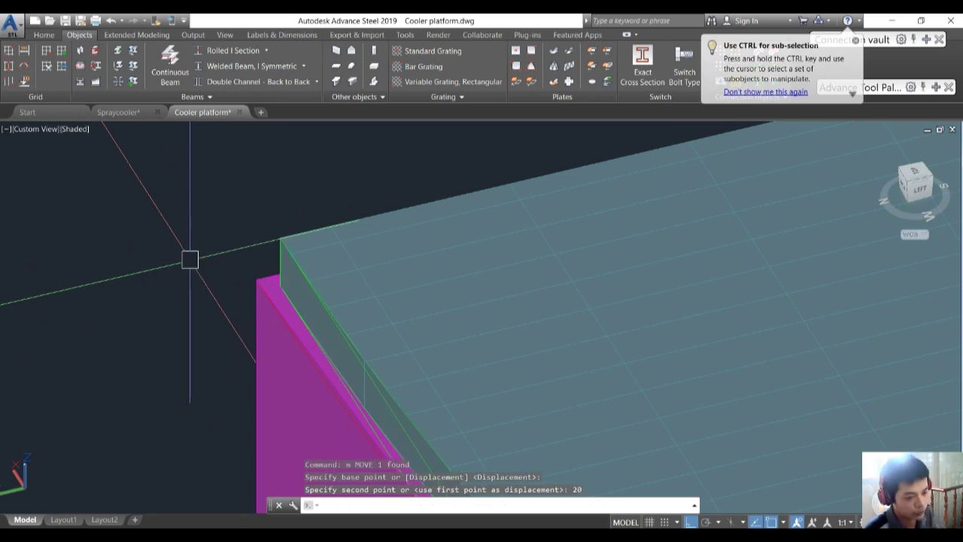
Move the grating straight down so its top surface is flush with the top edge of the platform frame
{"action": "key", "text": "Escape"}
{"action": "key", "text": "Escape"}
{"action": "left_click", "coordinate": [312, 264]}
{"action": "type", "text": "m"}
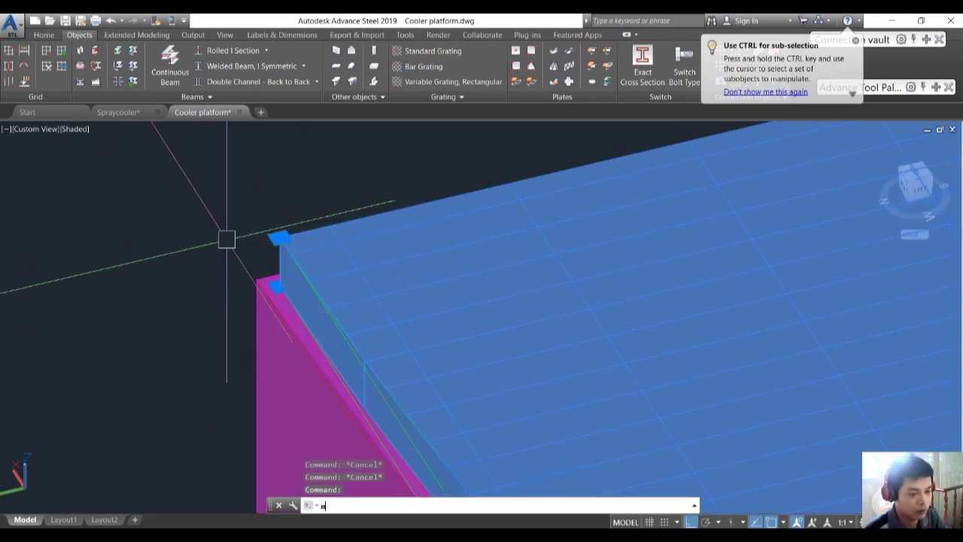
{"action": "key", "text": "Return"}
{"action": "left_click", "coordinate": [312, 248]}
{"action": "scroll", "coordinate": [310, 310], "scroll_direction": "up", "scroll_amount": 3}
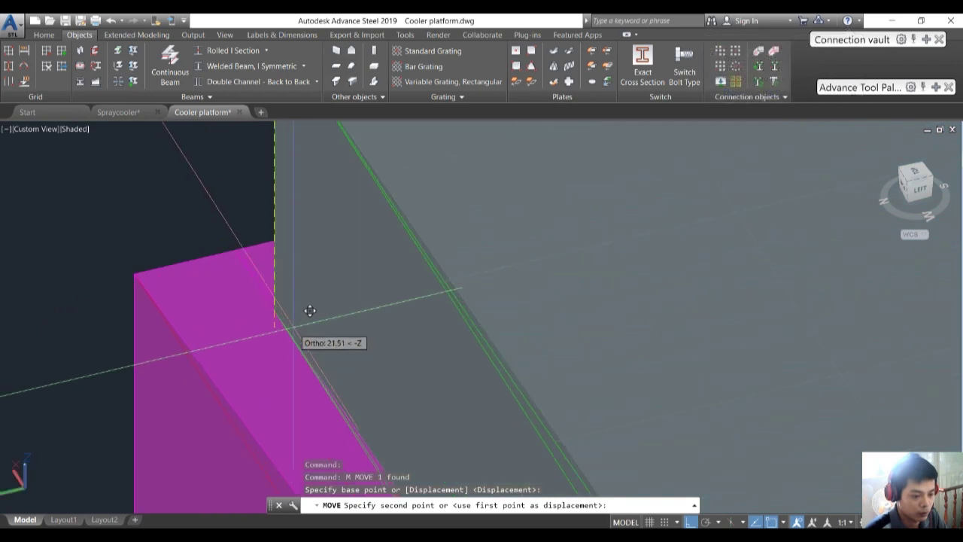
{"action": "scroll", "coordinate": [293, 292], "scroll_direction": "up", "scroll_amount": 2}
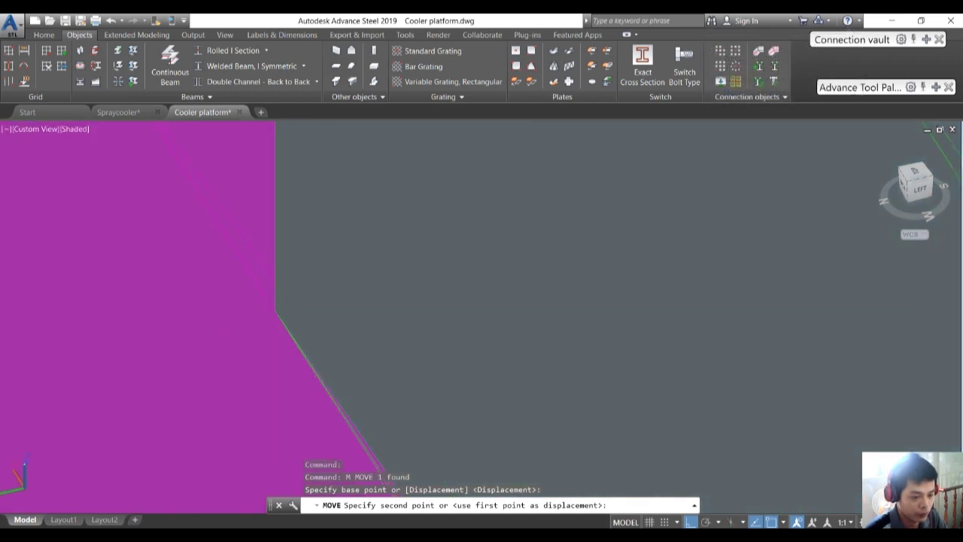
{"action": "scroll", "coordinate": [258, 275], "scroll_direction": "down", "scroll_amount": 8}
{"action": "key", "text": "Escape"}
{"action": "key", "text": "Escape"}
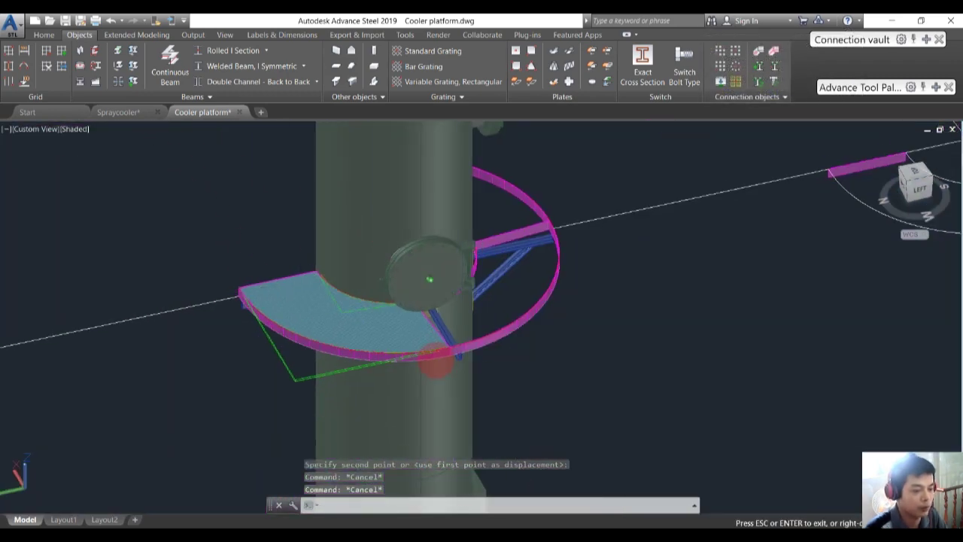
Examine the fit of the placed grating in the frame and the loose beams with the remaining panel outlines beside the column
{"action": "middle_click_drag", "start_coordinate": [435, 363], "coordinate": [350, 324], "text": "shift"}
{"action": "scroll", "coordinate": [310, 276], "scroll_direction": "up", "scroll_amount": 5}
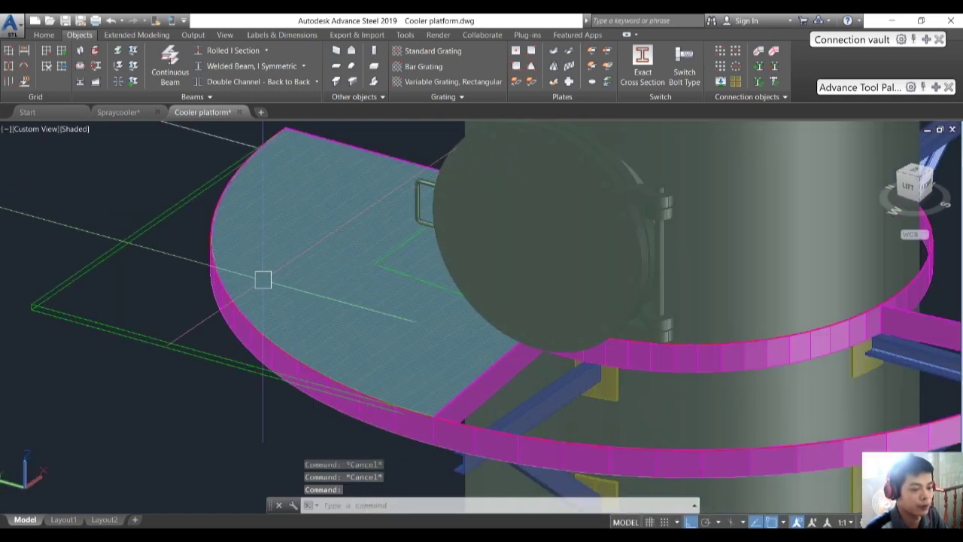
{"action": "scroll", "coordinate": [263, 279], "scroll_direction": "down", "scroll_amount": 7}
{"action": "middle_click_drag", "start_coordinate": [461, 314], "coordinate": [315, 303]}
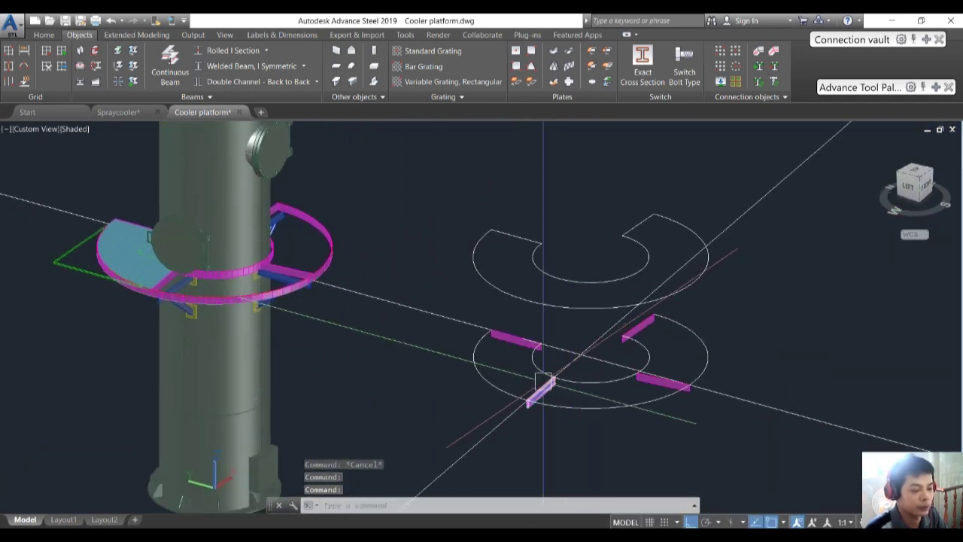
{"action": "scroll", "coordinate": [482, 376], "scroll_direction": "up", "scroll_amount": 3}
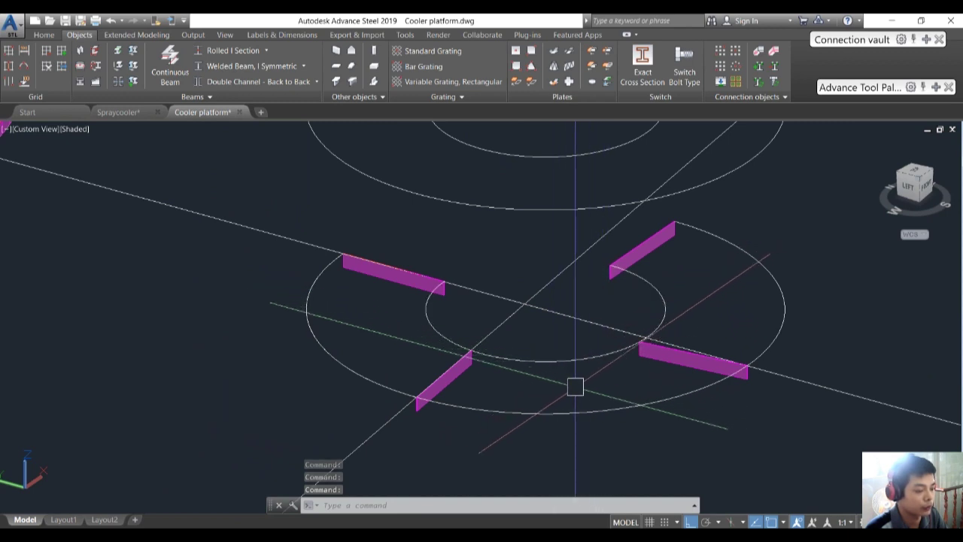
{"action": "middle_click_drag", "start_coordinate": [564, 381], "coordinate": [482, 370]}
{"action": "middle_click_drag", "start_coordinate": [643, 281], "coordinate": [614, 261]}
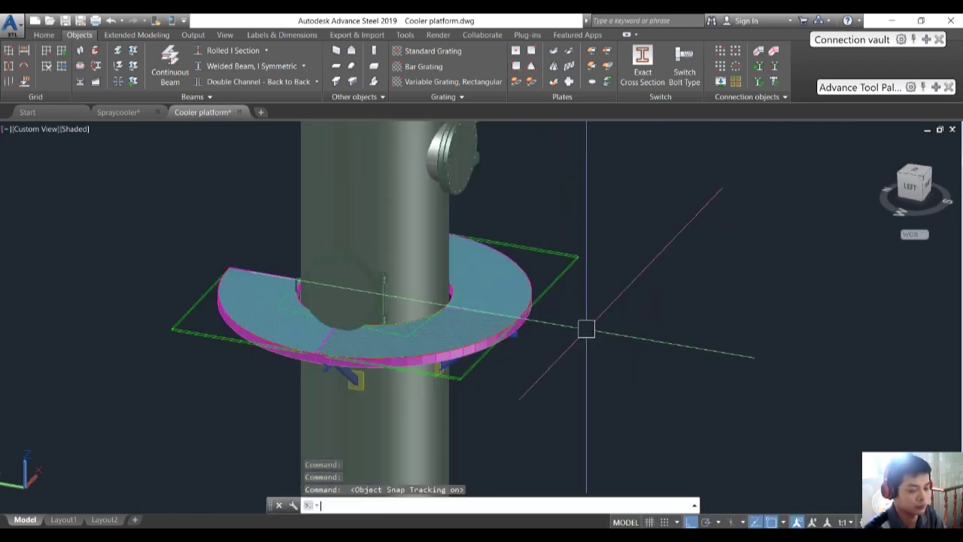
Examine the gratings fitted around the column from several sides, including the platform's open ends and the manhole area
{"action": "middle_click_drag", "start_coordinate": [318, 389], "coordinate": [311, 393], "text": "shift"}
{"action": "scroll", "coordinate": [278, 345], "scroll_direction": "up", "scroll_amount": 3}
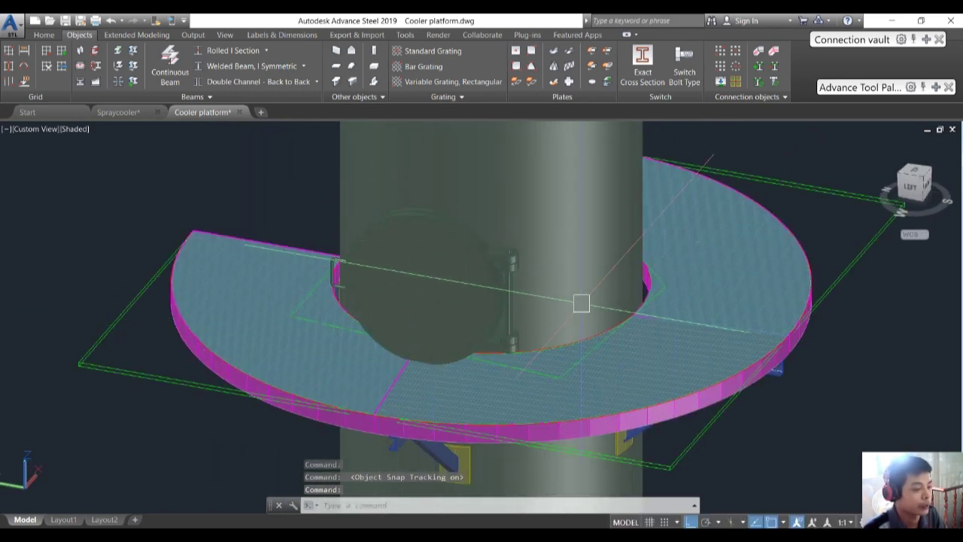
{"action": "scroll", "coordinate": [580, 316], "scroll_direction": "down", "scroll_amount": 2}
{"action": "middle_click_drag", "start_coordinate": [383, 366], "coordinate": [465, 368], "text": "shift"}
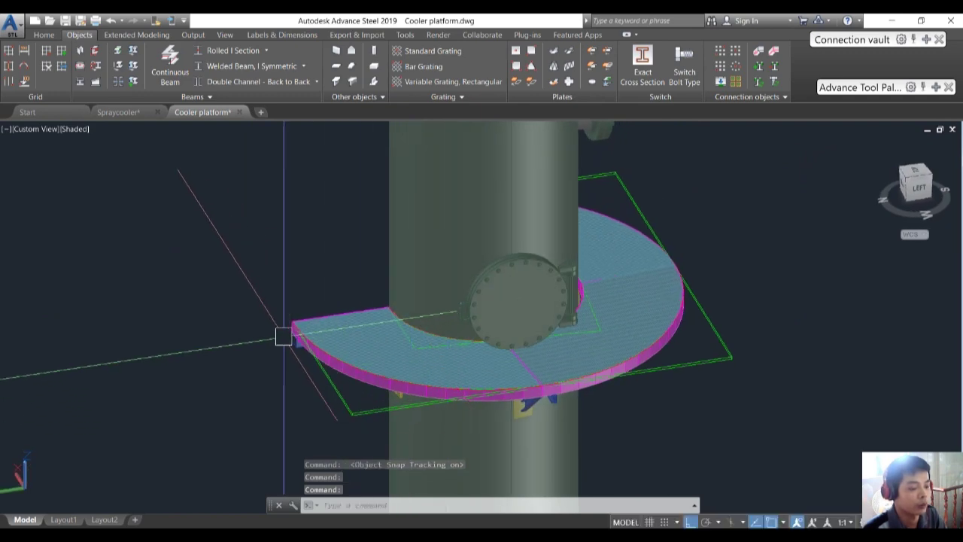
{"action": "scroll", "coordinate": [284, 336], "scroll_direction": "up", "scroll_amount": 3}
{"action": "scroll", "coordinate": [307, 342], "scroll_direction": "down", "scroll_amount": 4}
{"action": "middle_click_drag", "start_coordinate": [600, 338], "coordinate": [509, 347], "text": "shift"}
{"action": "scroll", "coordinate": [324, 326], "scroll_direction": "up", "scroll_amount": 3}
{"action": "scroll", "coordinate": [792, 354], "scroll_direction": "down", "scroll_amount": 2}
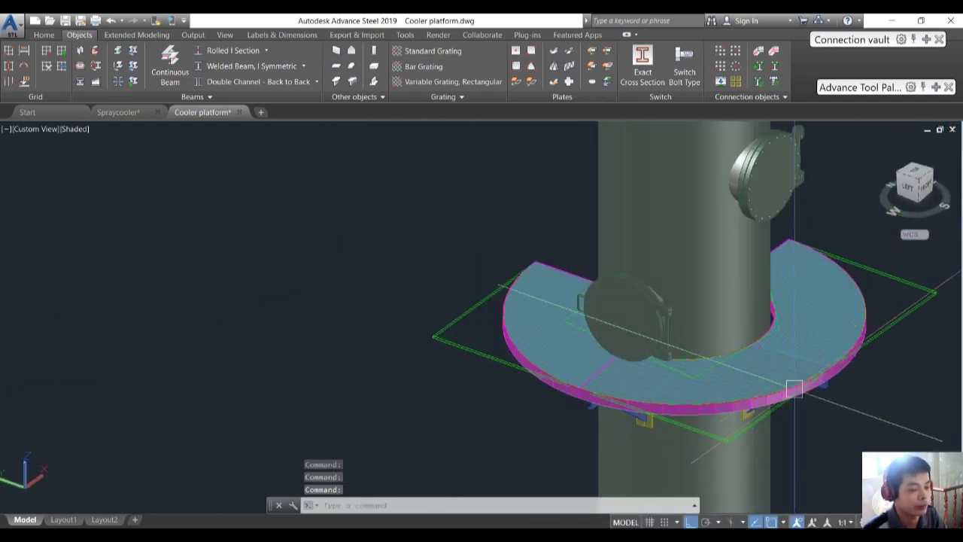
{"action": "middle_click_drag", "start_coordinate": [469, 385], "coordinate": [579, 388], "text": "shift"}
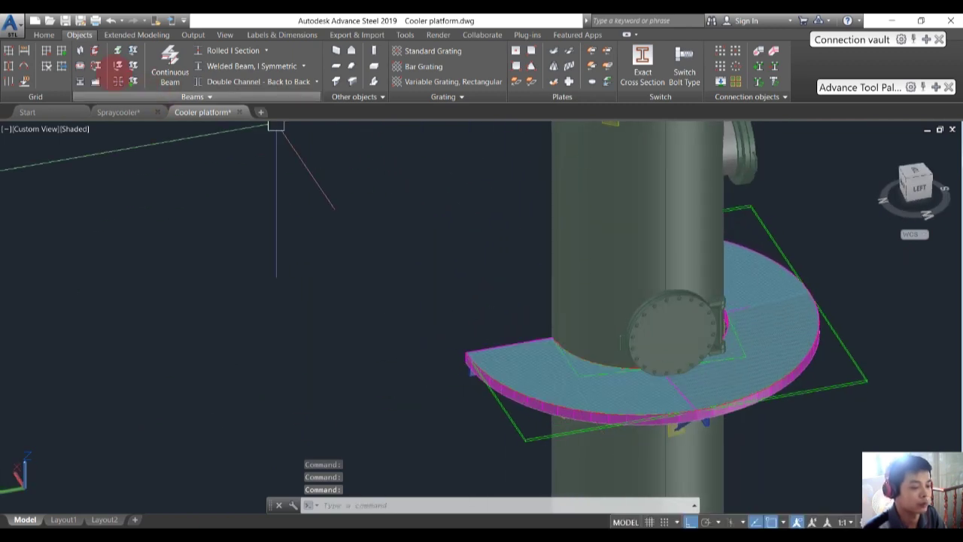
Try to create a railing on the curved outer frame beam using freely picked start and end points and no nosing point
{"action": "left_click", "coordinate": [44, 34]}
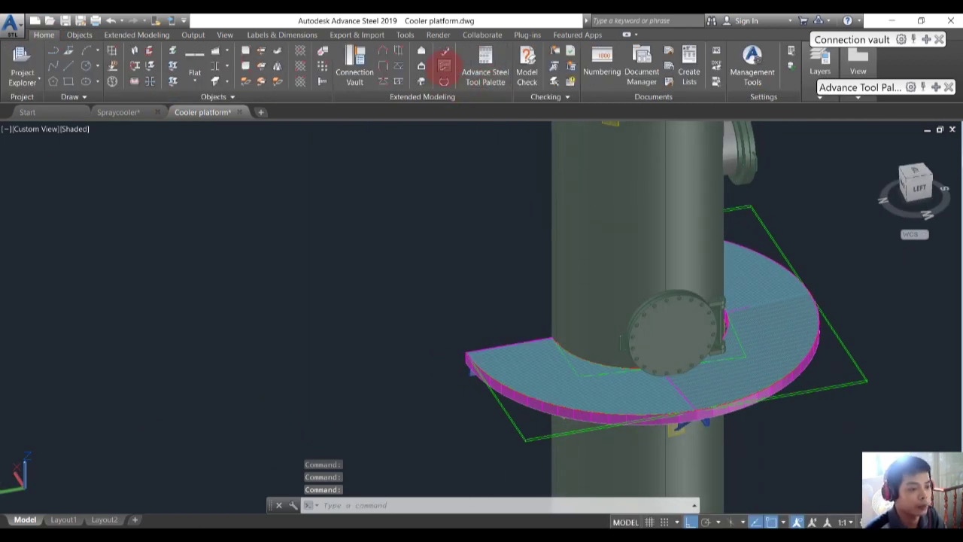
{"action": "left_click", "coordinate": [444, 73]}
{"action": "scroll", "coordinate": [452, 365], "scroll_direction": "up", "scroll_amount": 5}
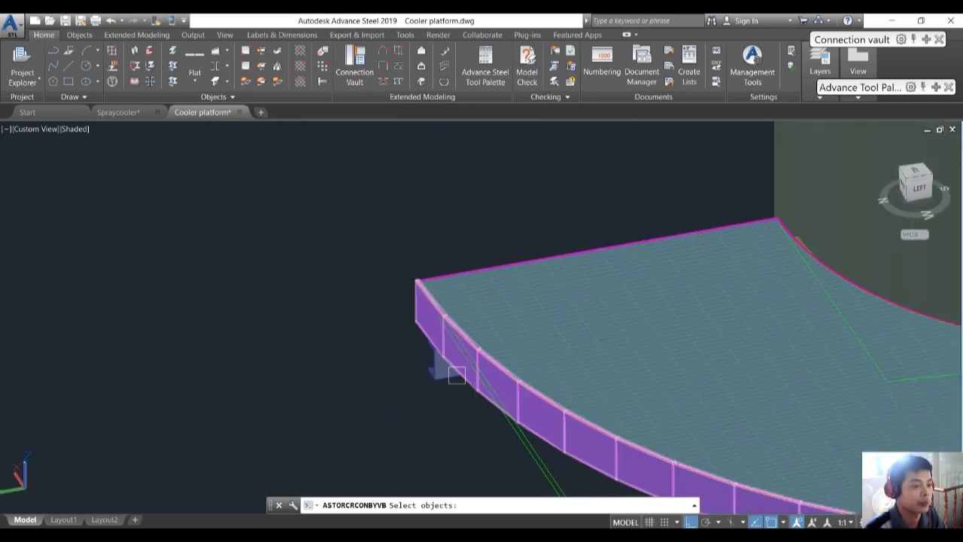
{"action": "left_click", "coordinate": [415, 302]}
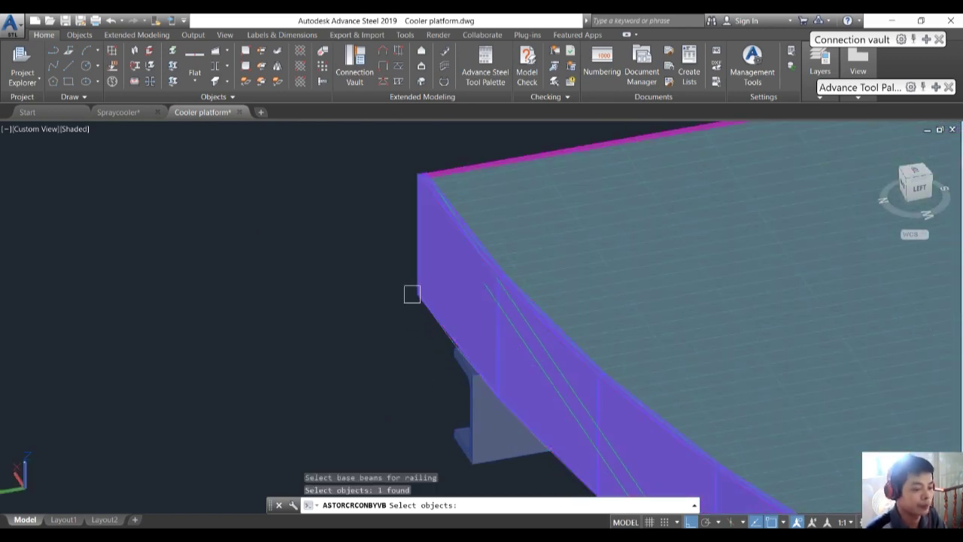
{"action": "scroll", "coordinate": [301, 359], "scroll_direction": "down", "scroll_amount": 6}
{"action": "key", "text": "Return"}
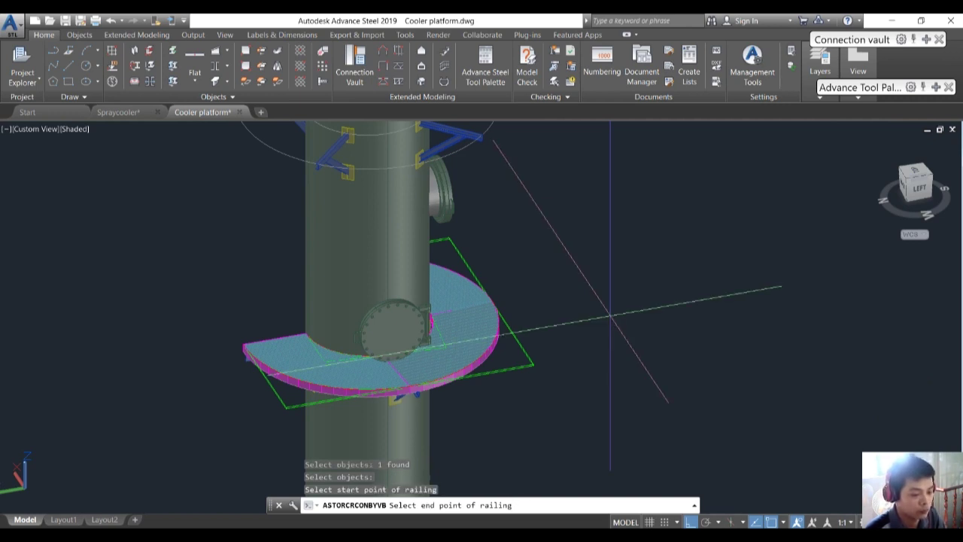
{"action": "left_click", "coordinate": [610, 317]}
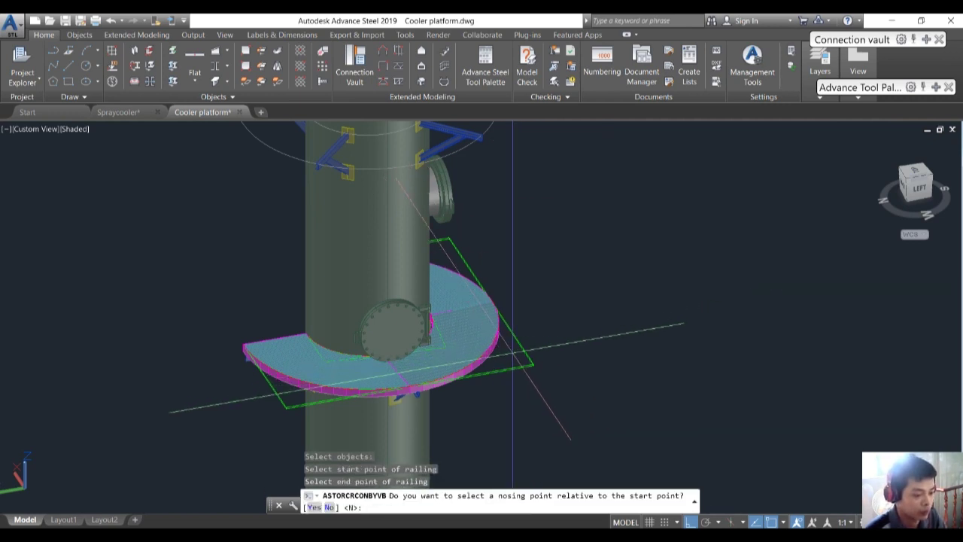
{"action": "key", "text": "Return"}
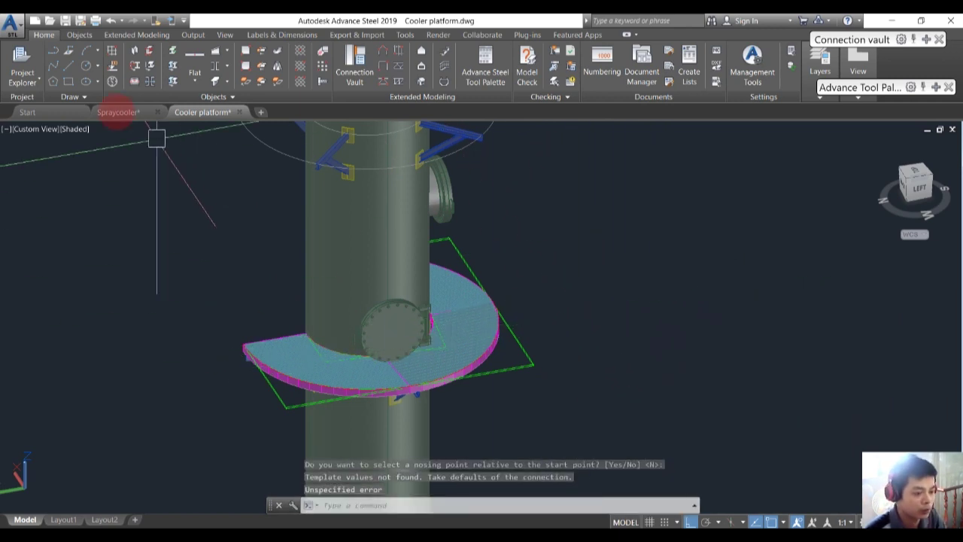
Create a railing along the curved outer frame beam, from one outer top corner of the platform to the opposite one, without a nosing point
{"action": "key", "text": "Return"}
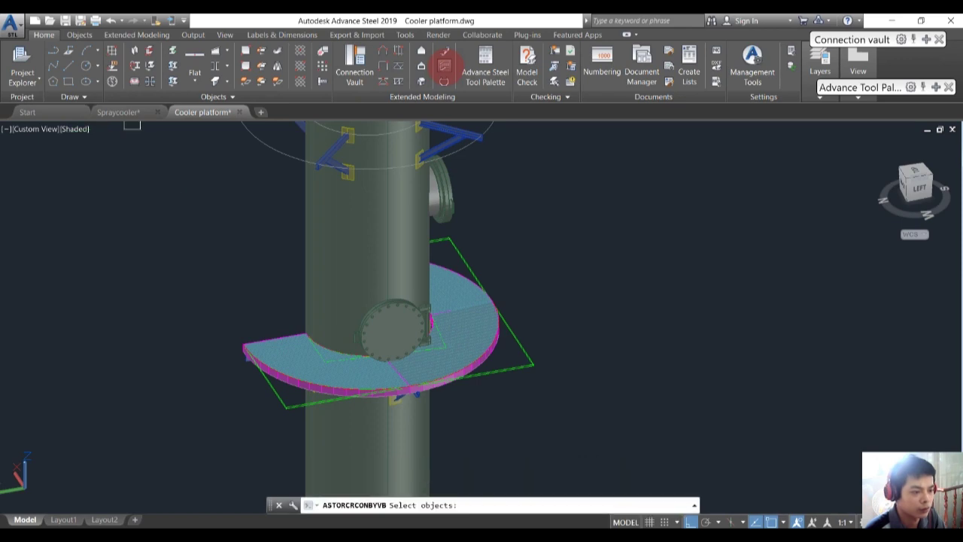
{"action": "scroll", "coordinate": [297, 365], "scroll_direction": "up", "scroll_amount": 6}
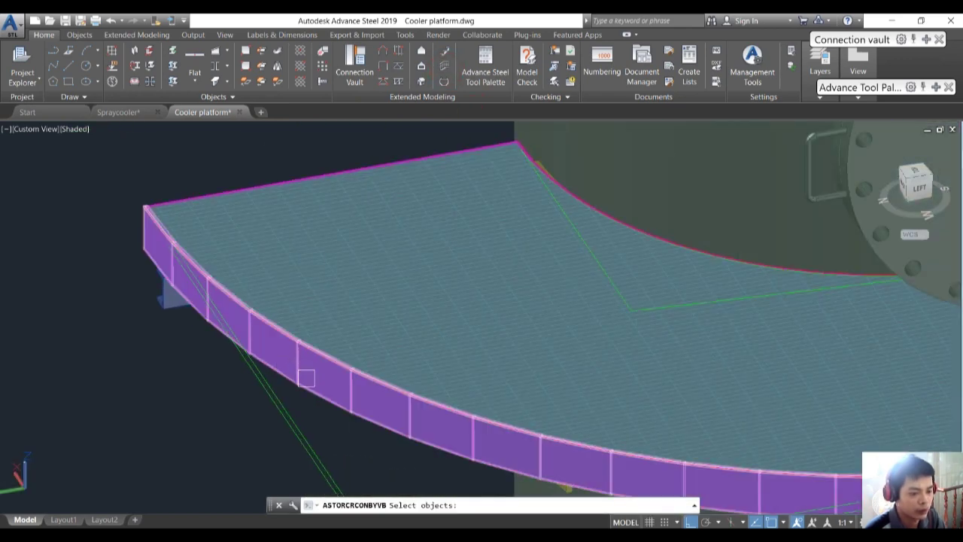
{"action": "left_click", "coordinate": [308, 380]}
{"action": "scroll", "coordinate": [286, 372], "scroll_direction": "down", "scroll_amount": 5}
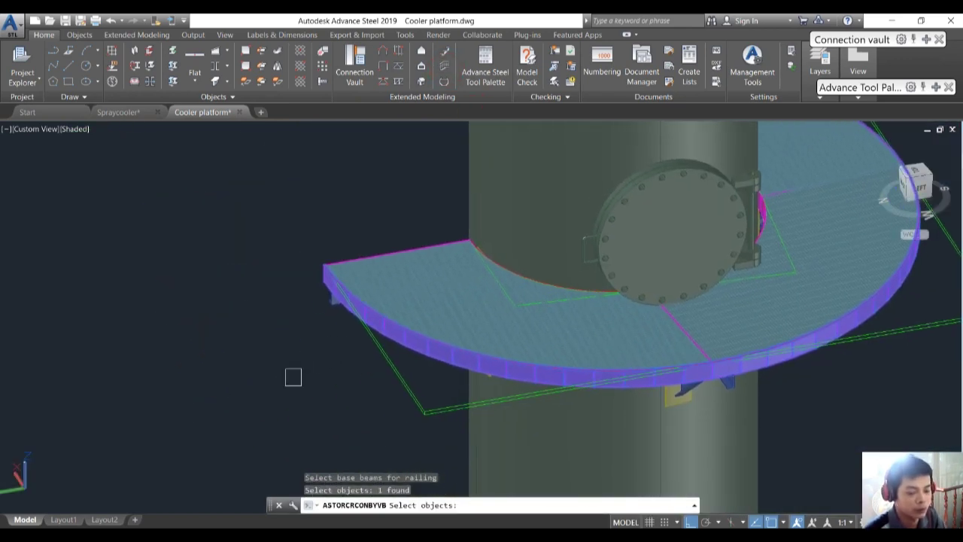
{"action": "key", "text": "Return"}
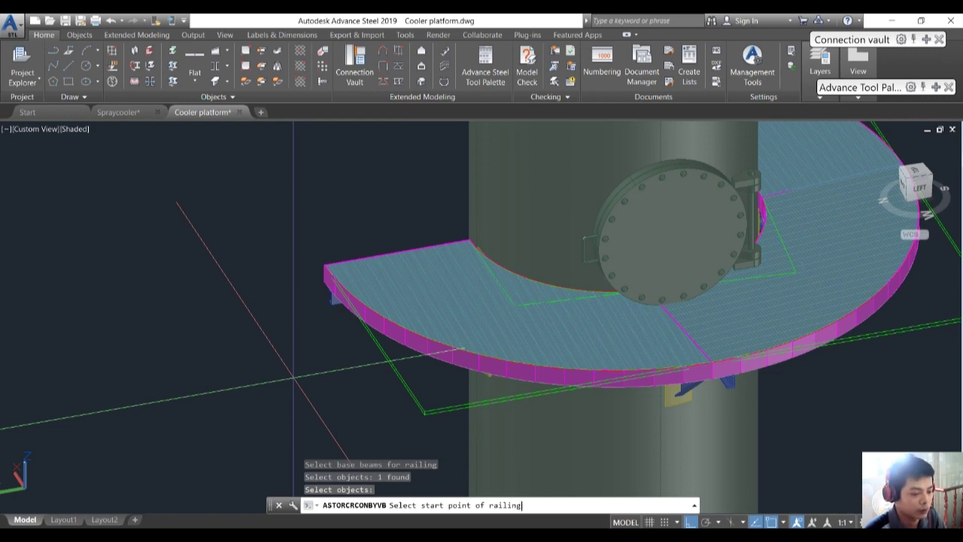
{"action": "scroll", "coordinate": [309, 256], "scroll_direction": "up", "scroll_amount": 5}
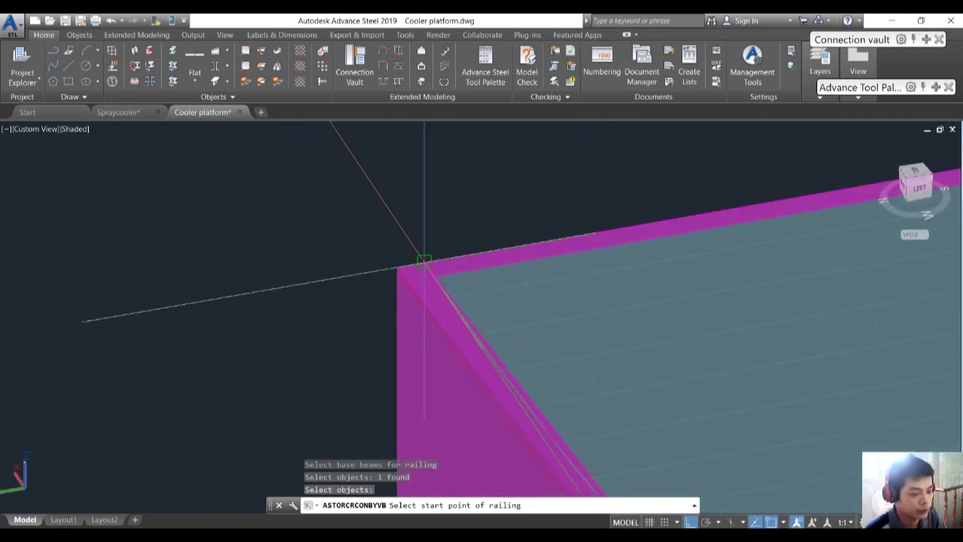
{"action": "left_click", "coordinate": [397, 267]}
{"action": "scroll", "coordinate": [396, 267], "scroll_direction": "down", "scroll_amount": 6}
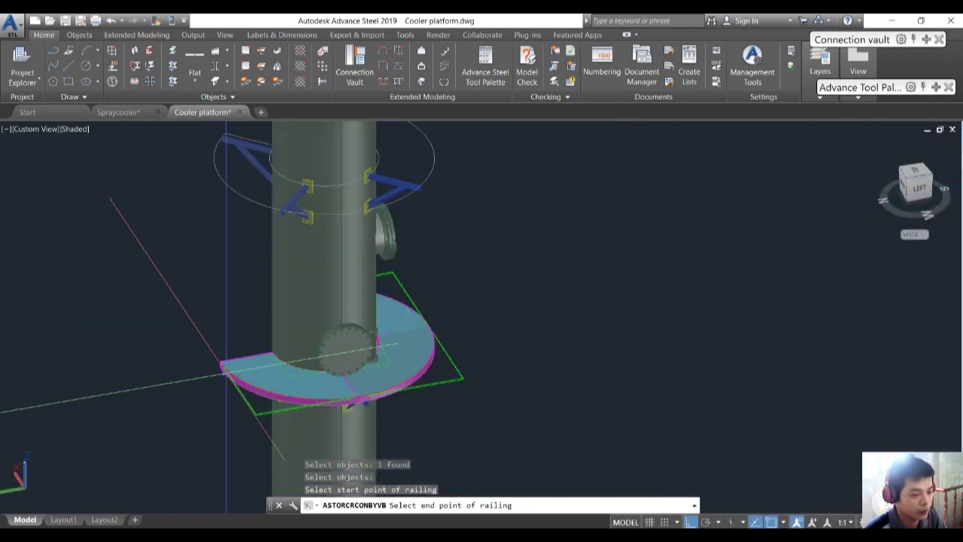
{"action": "middle_click_drag", "start_coordinate": [306, 362], "coordinate": [398, 379], "text": "shift"}
{"action": "scroll", "coordinate": [402, 339], "scroll_direction": "up", "scroll_amount": 5}
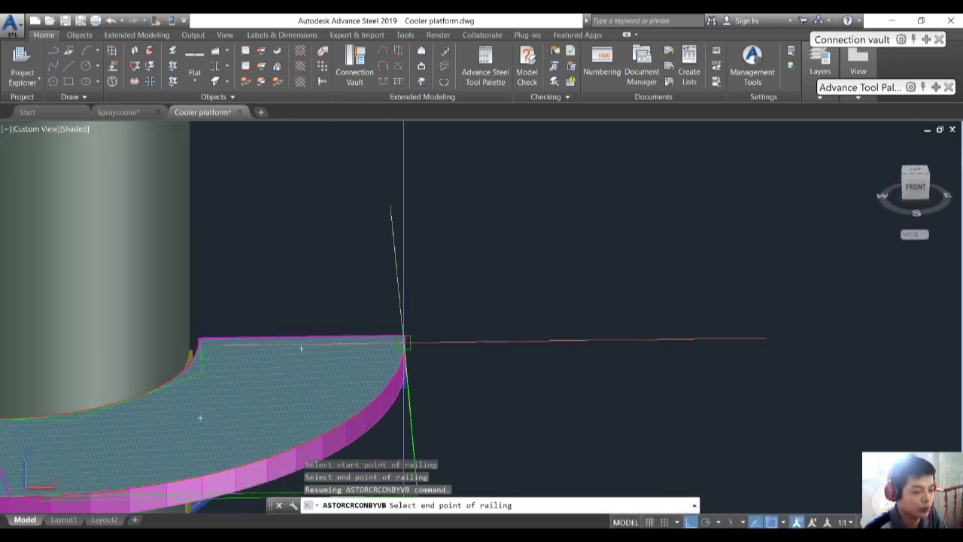
{"action": "left_click", "coordinate": [404, 337]}
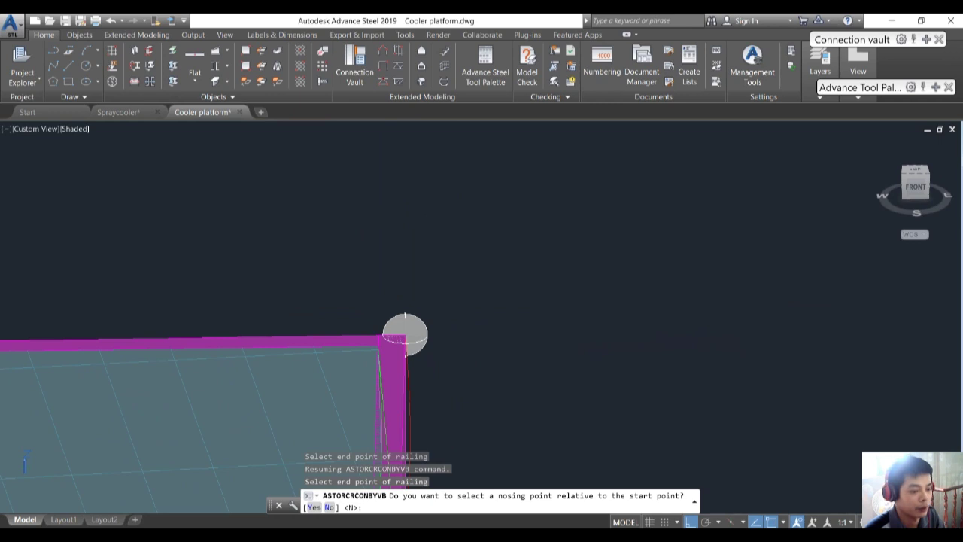
{"action": "key", "text": "Return"}
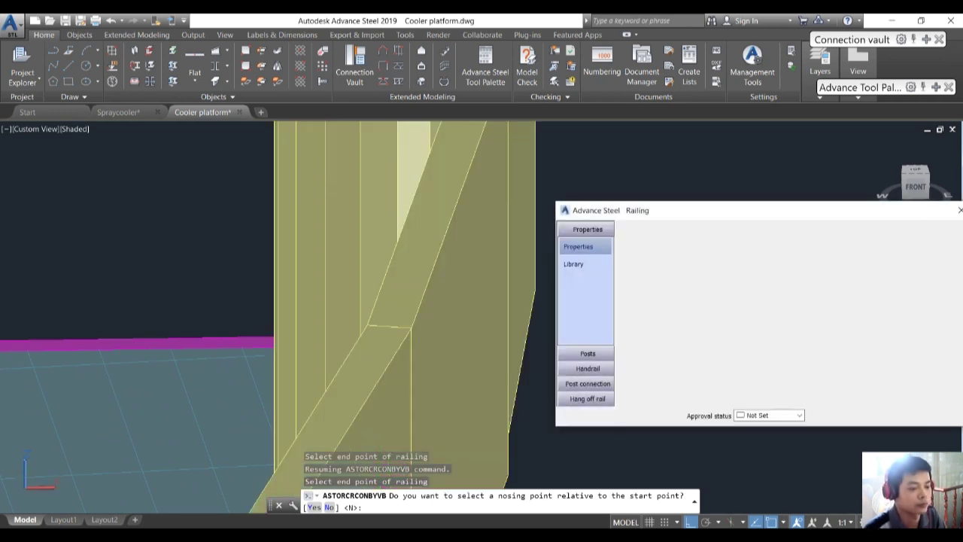
Set the railing's post alignment to Right
{"action": "right_click", "coordinate": [482, 344]}
{"action": "scroll", "coordinate": [456, 347], "scroll_direction": "down", "scroll_amount": 5}
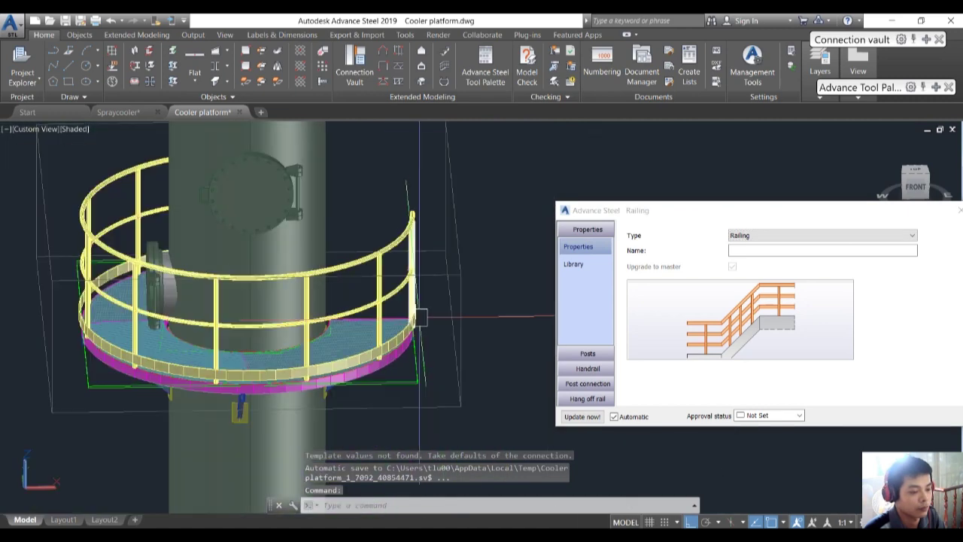
{"action": "middle_click_drag", "start_coordinate": [399, 353], "coordinate": [409, 384], "text": "shift"}
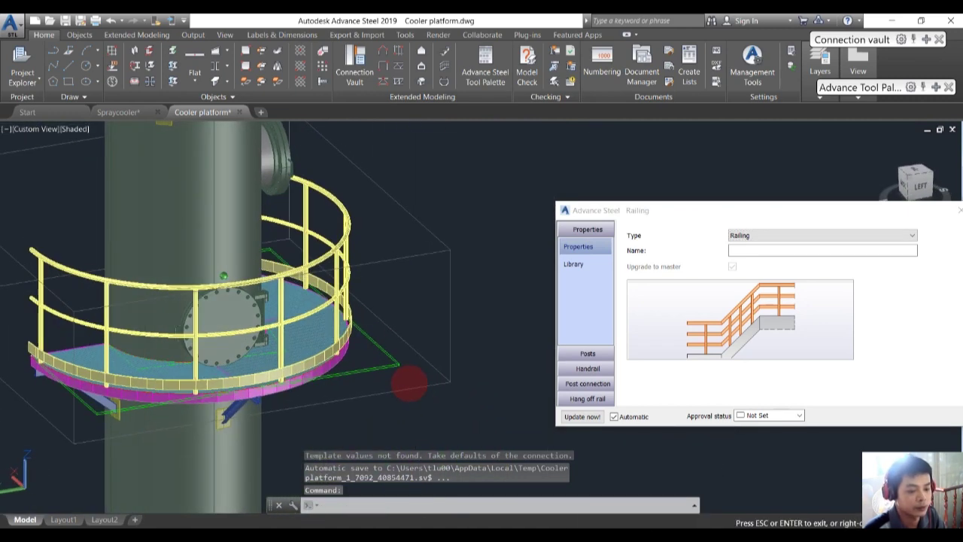
{"action": "middle_click_drag", "start_coordinate": [285, 389], "coordinate": [466, 344]}
{"action": "scroll", "coordinate": [217, 316], "scroll_direction": "up", "scroll_amount": 2}
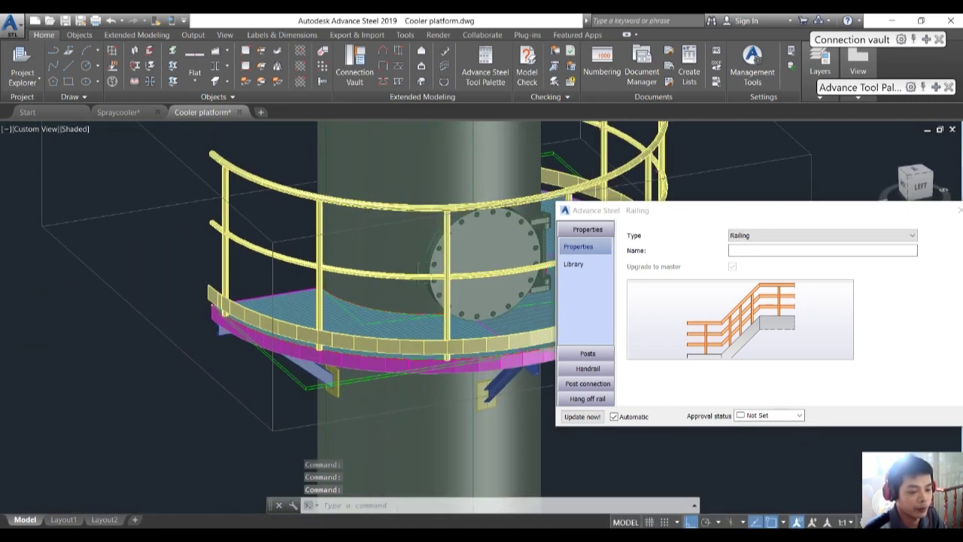
{"action": "scroll", "coordinate": [99, 185], "scroll_direction": "up", "scroll_amount": 5}
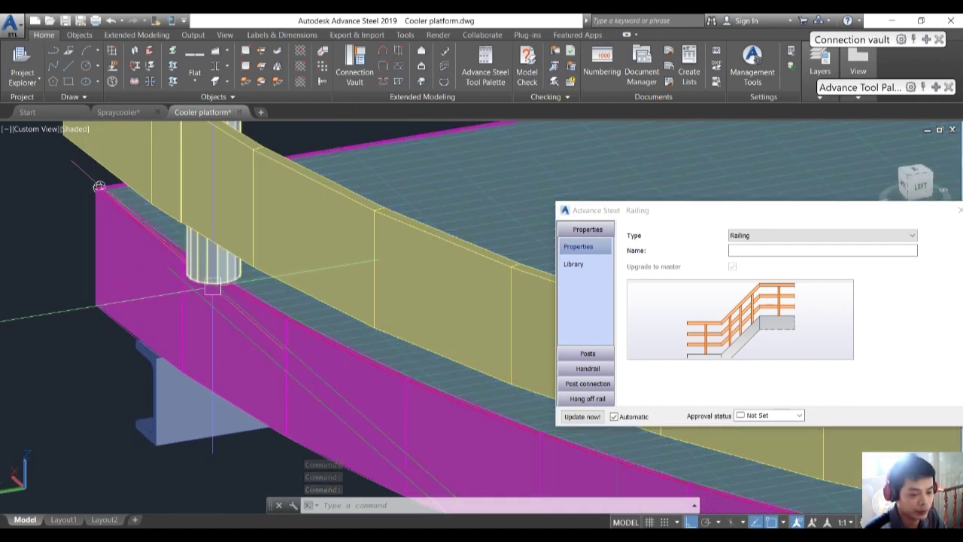
{"action": "scroll", "coordinate": [211, 278], "scroll_direction": "down", "scroll_amount": 3}
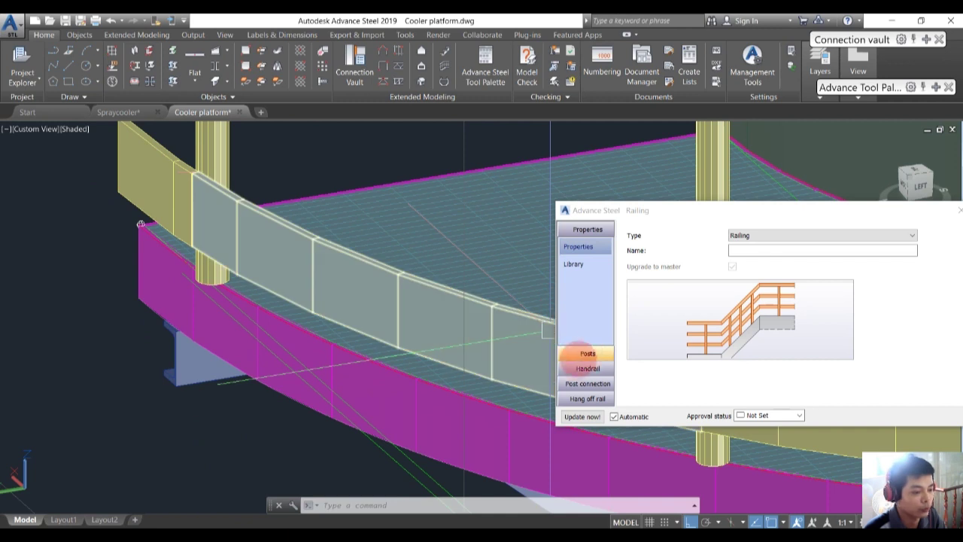
{"action": "left_click", "coordinate": [588, 353]}
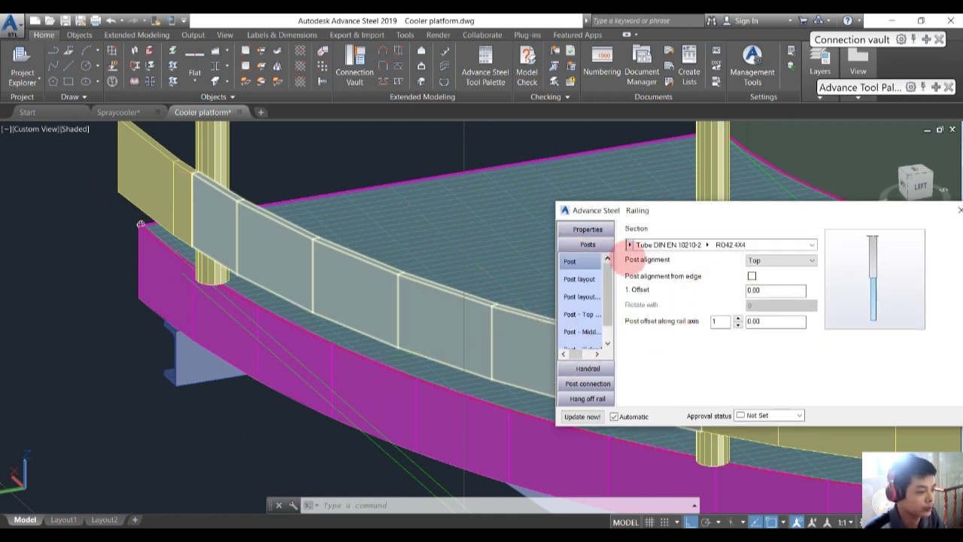
{"action": "left_click", "coordinate": [783, 260]}
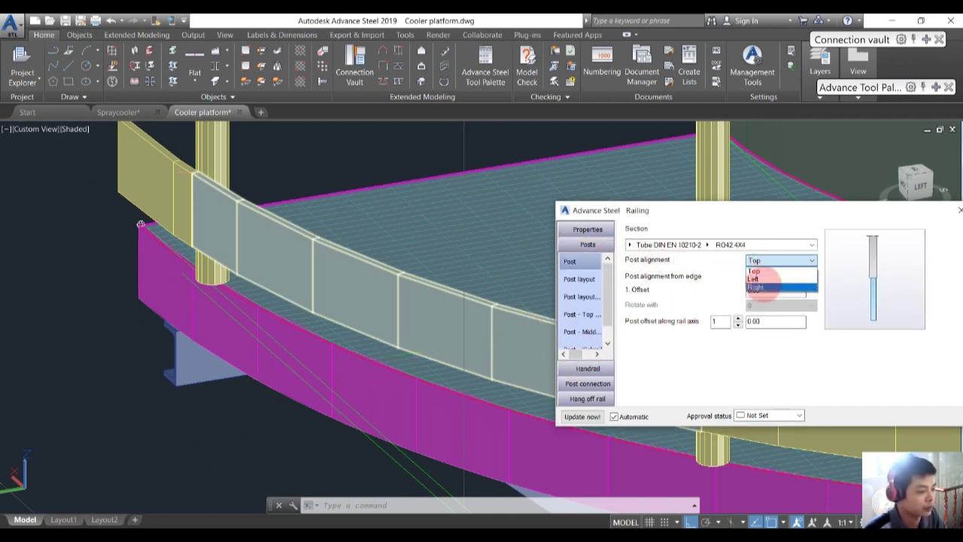
{"action": "left_click", "coordinate": [435, 343]}
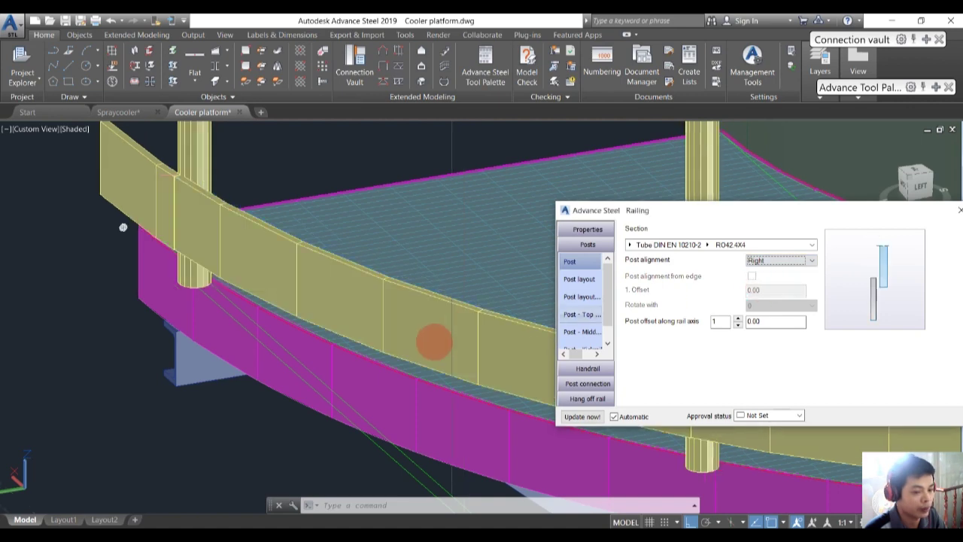
Set the connection type of the railing posts to Outer tube
{"action": "scroll", "coordinate": [196, 309], "scroll_direction": "down", "scroll_amount": 10}
{"action": "middle_click_drag", "start_coordinate": [233, 335], "coordinate": [382, 346], "text": "shift"}
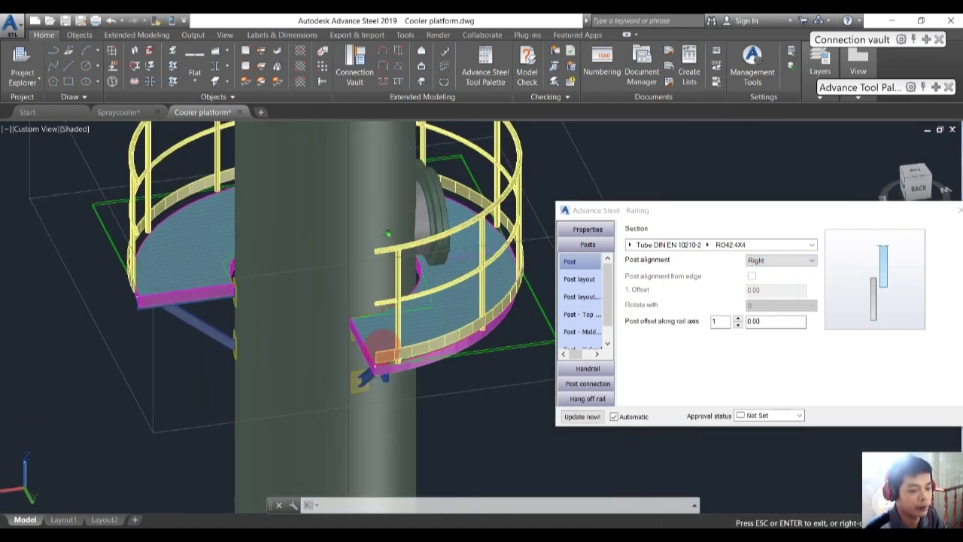
{"action": "scroll", "coordinate": [424, 364], "scroll_direction": "up", "scroll_amount": 3}
{"action": "scroll", "coordinate": [366, 351], "scroll_direction": "down", "scroll_amount": 5}
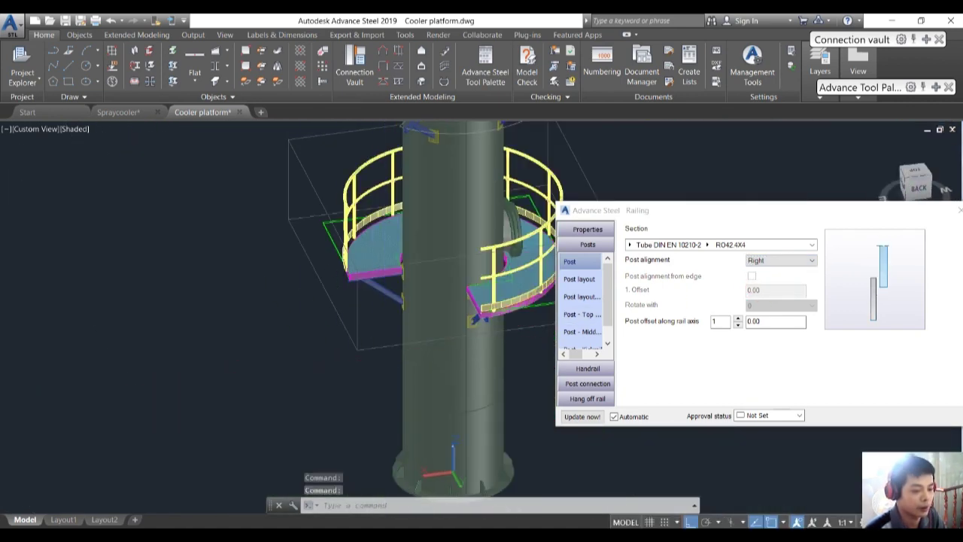
{"action": "middle_click_drag", "start_coordinate": [487, 322], "coordinate": [349, 343]}
{"action": "scroll", "coordinate": [385, 343], "scroll_direction": "up", "scroll_amount": 2}
{"action": "scroll", "coordinate": [392, 331], "scroll_direction": "up", "scroll_amount": 3}
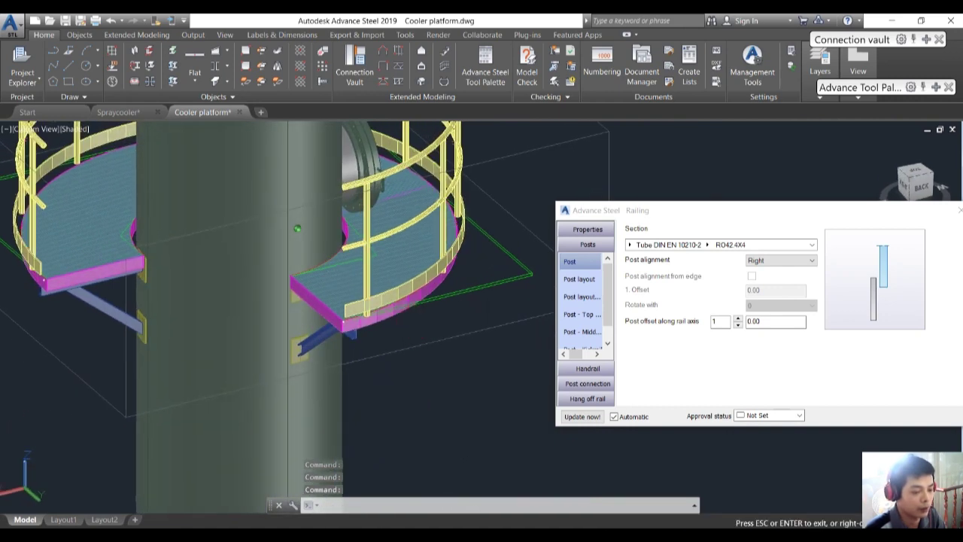
{"action": "left_click", "coordinate": [586, 383]}
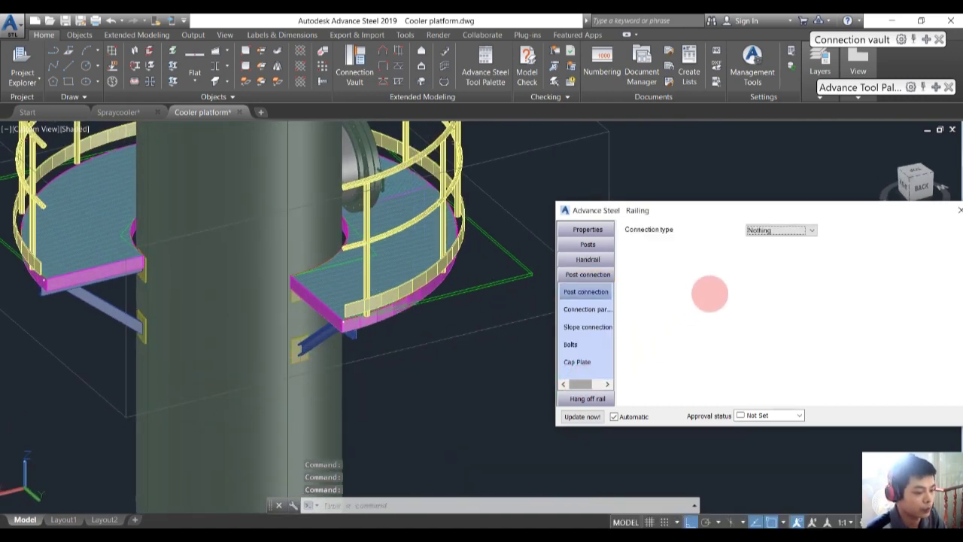
{"action": "left_click", "coordinate": [760, 229]}
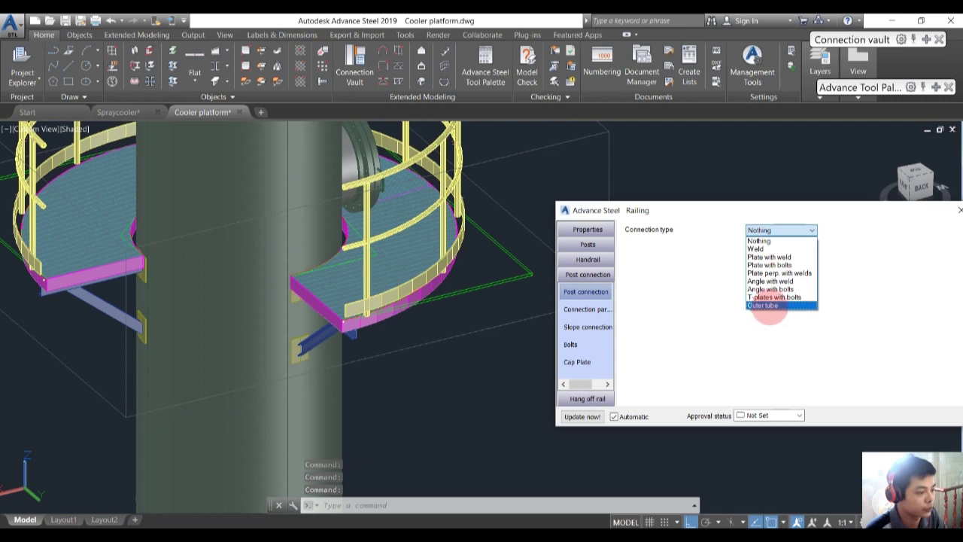
{"action": "left_click", "coordinate": [764, 306]}
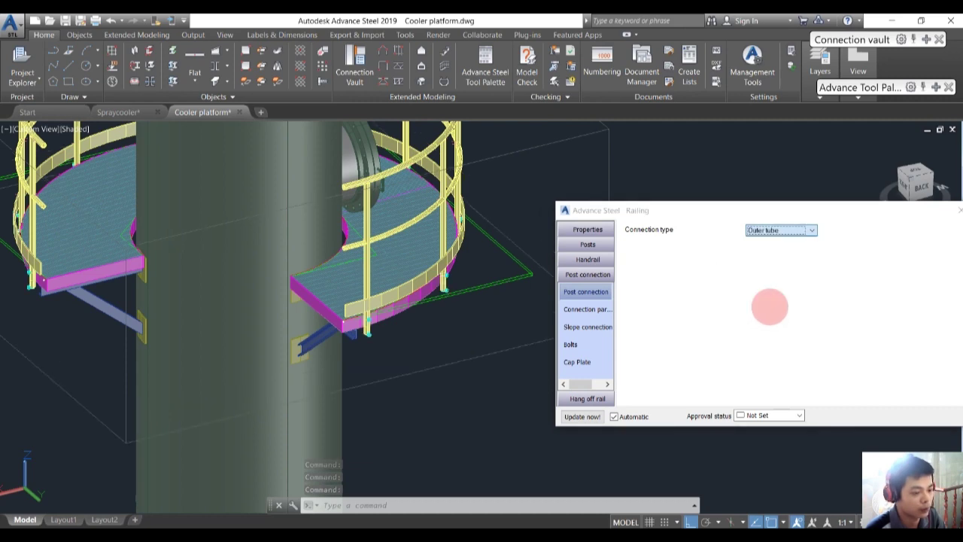
Set the distance from top of the posts' outer tube connection to 100
{"action": "scroll", "coordinate": [418, 371], "scroll_direction": "up", "scroll_amount": 5}
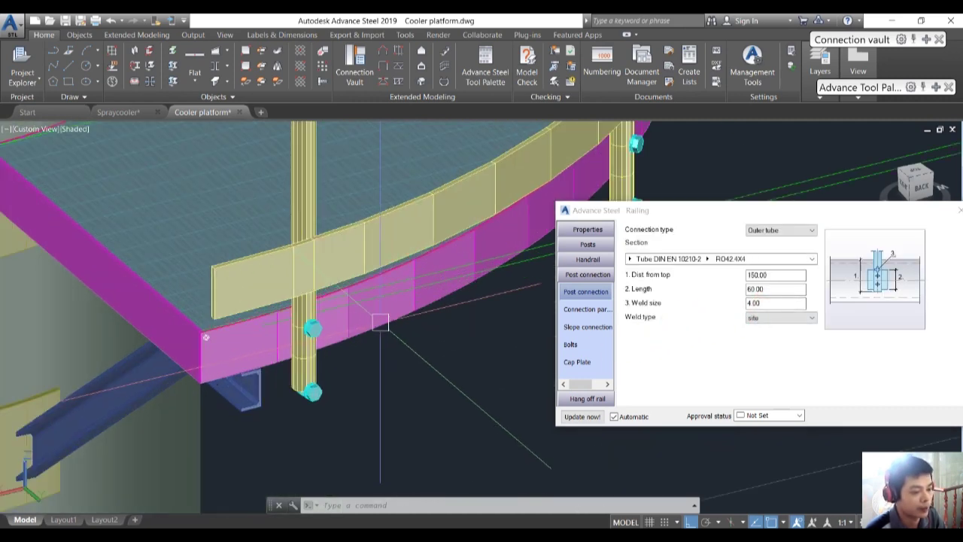
{"action": "left_click", "coordinate": [726, 303]}
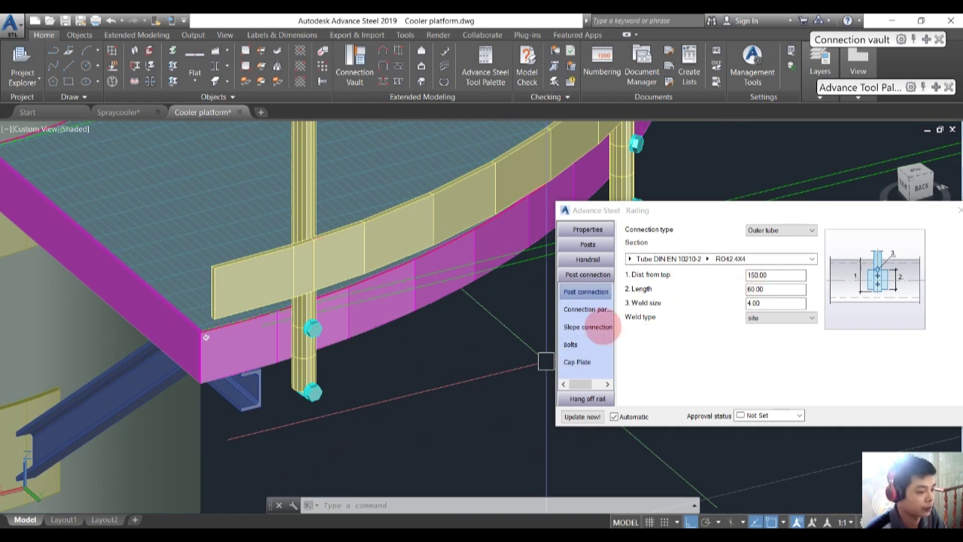
{"action": "double_click", "coordinate": [783, 275]}
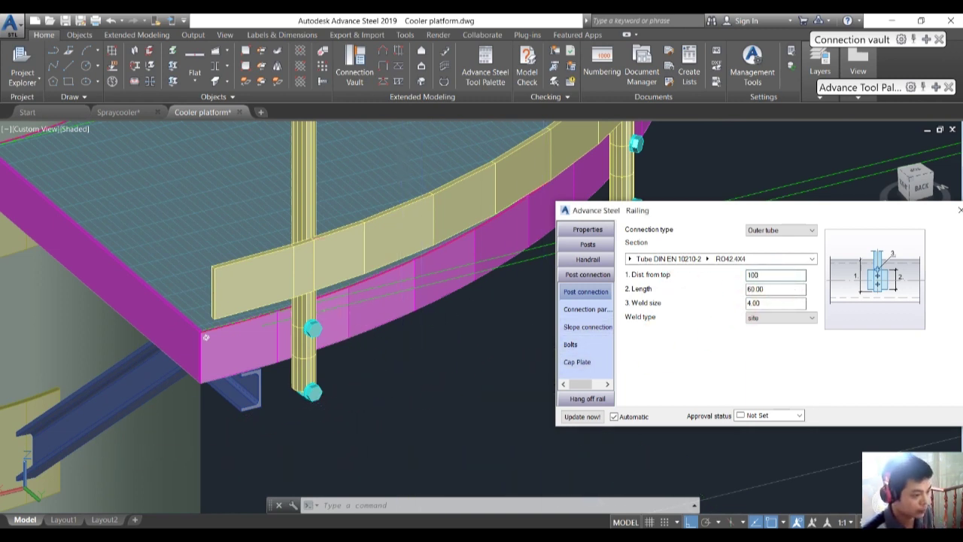
{"action": "key", "text": "Return"}
{"action": "left_click", "coordinate": [686, 290]}
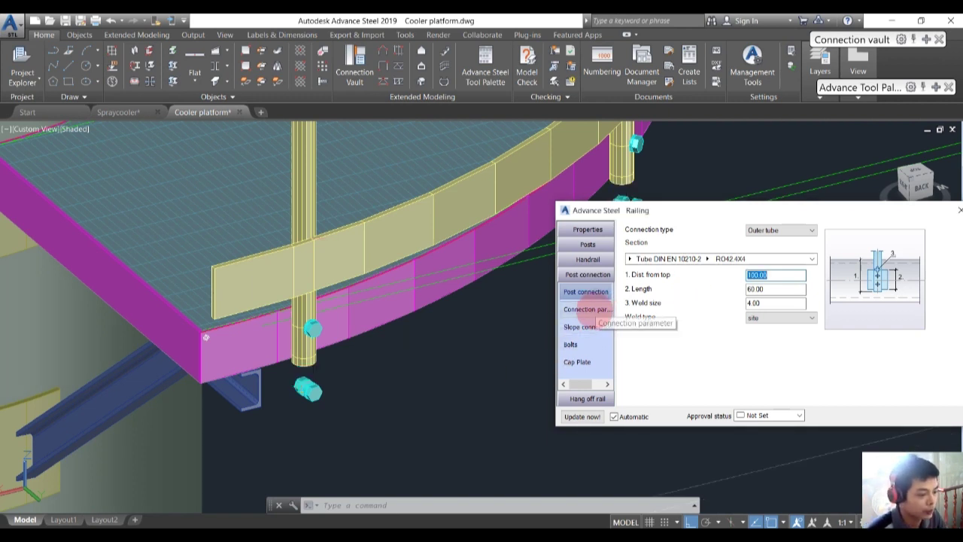
Set the post connection's bolt edge distance to 0, bolt distance in Y to 25 and intermediate distance to 50
{"action": "left_click", "coordinate": [603, 310]}
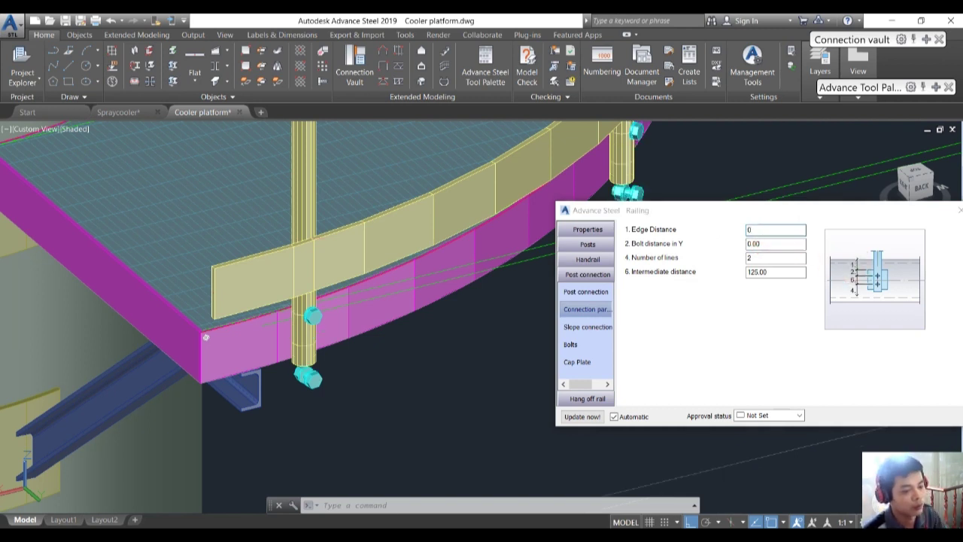
{"action": "key", "text": "Tab"}
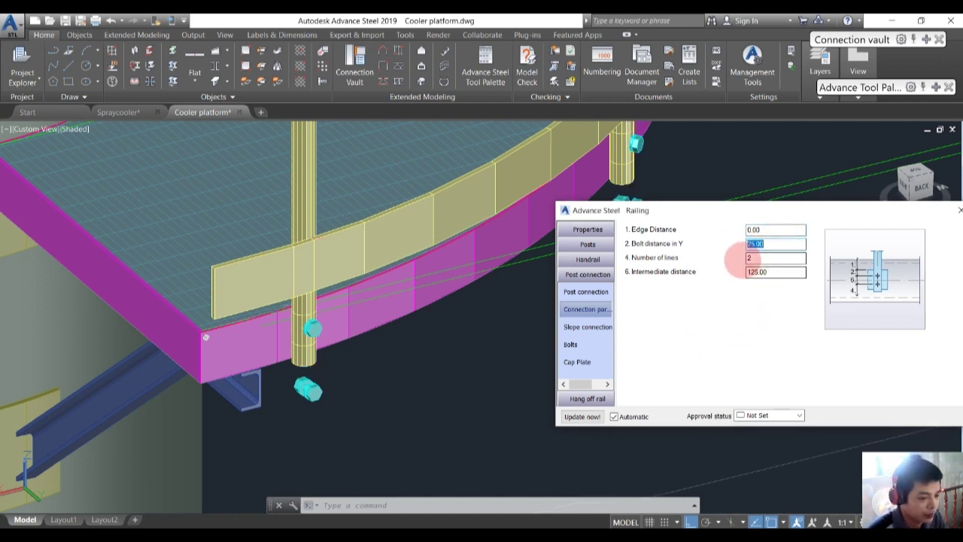
{"action": "left_click", "coordinate": [776, 271]}
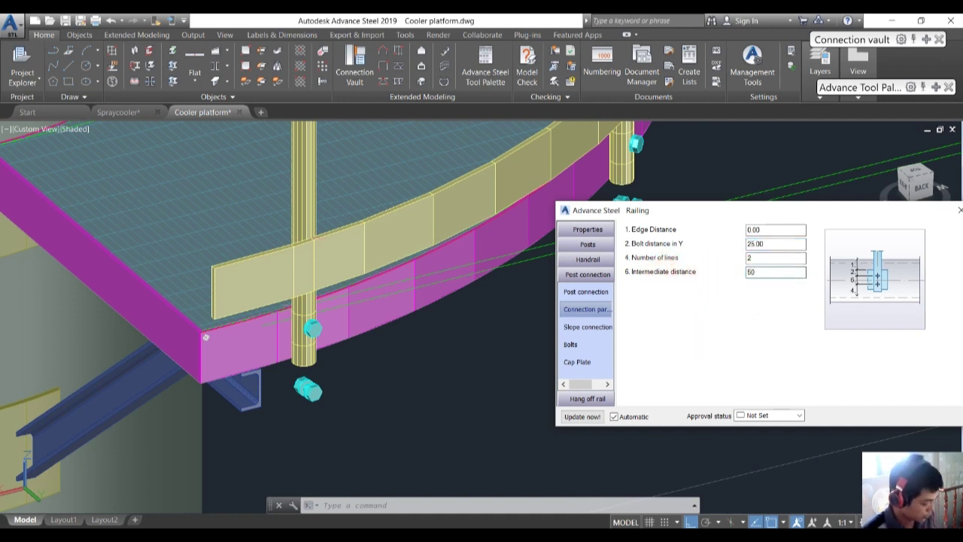
{"action": "left_click", "coordinate": [705, 334]}
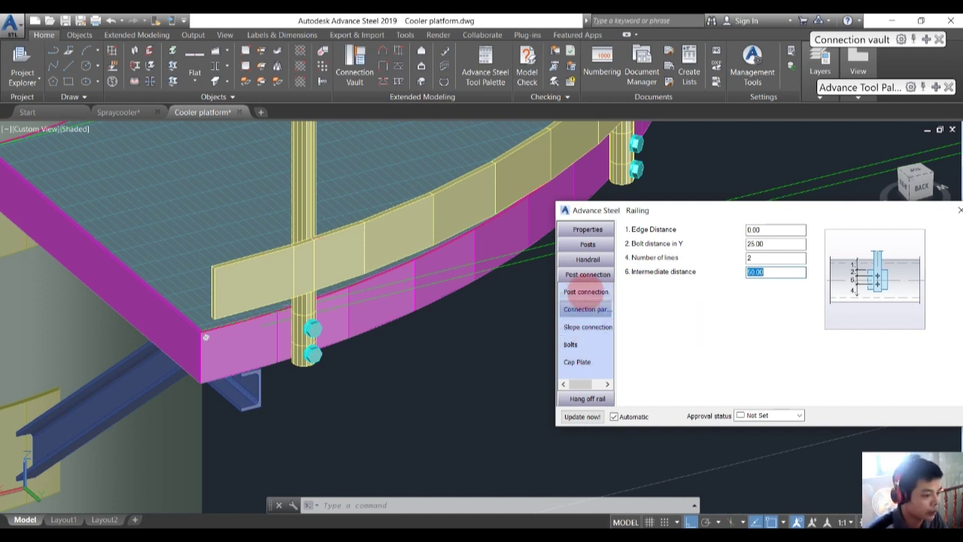
Change the outer connection tube's section to RO48.3X3.2 and set its length to 100
{"action": "left_click", "coordinate": [583, 291]}
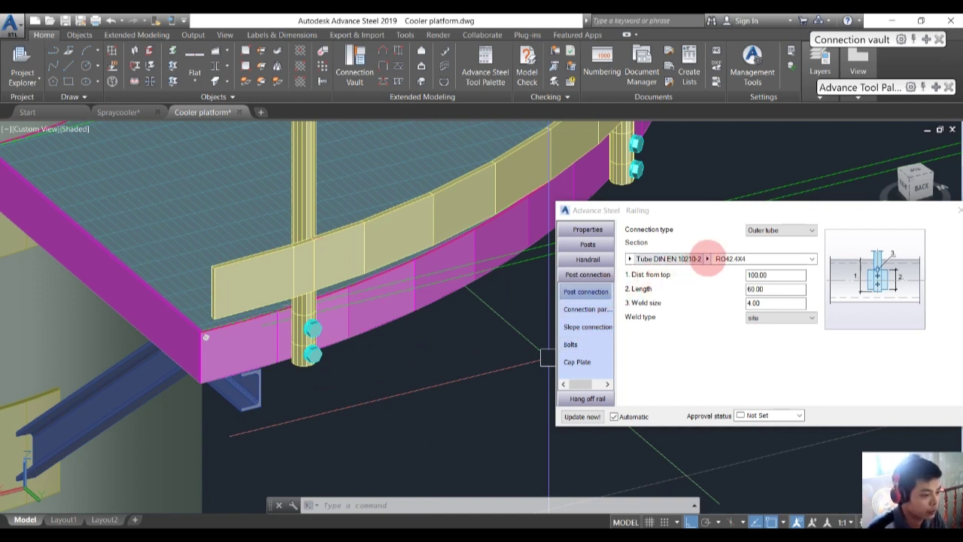
{"action": "left_click", "coordinate": [707, 258]}
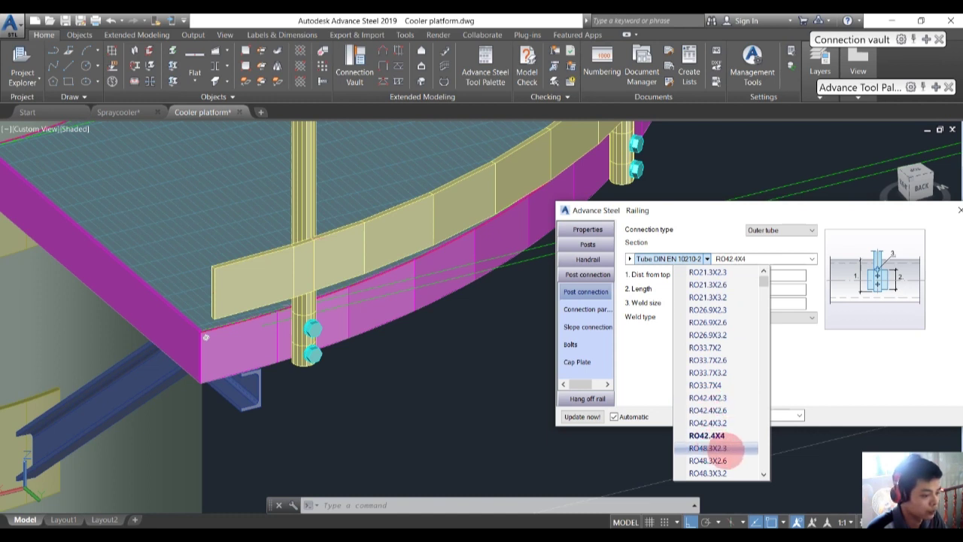
{"action": "left_click", "coordinate": [727, 472]}
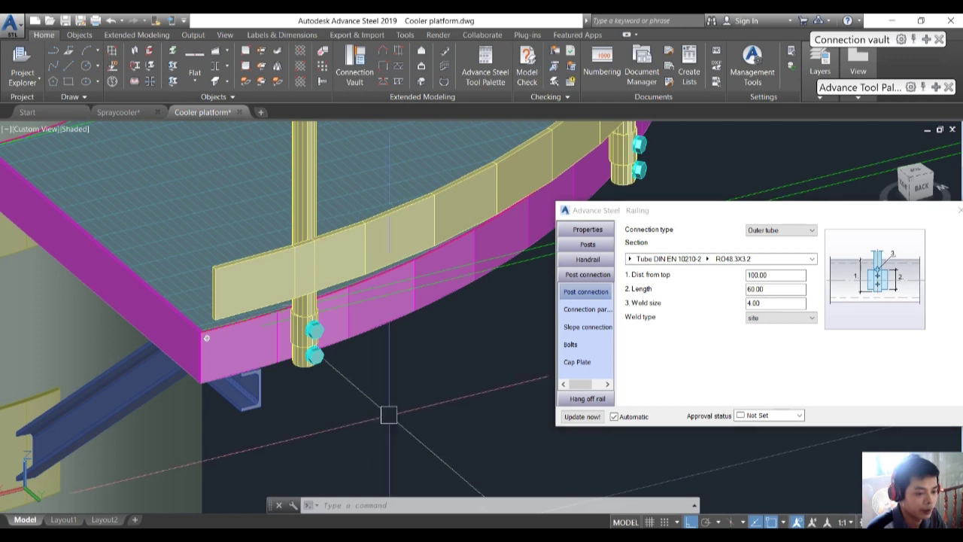
{"action": "scroll", "coordinate": [316, 354], "scroll_direction": "up", "scroll_amount": 4}
{"action": "middle_click_drag", "start_coordinate": [316, 360], "coordinate": [346, 368], "text": "shift"}
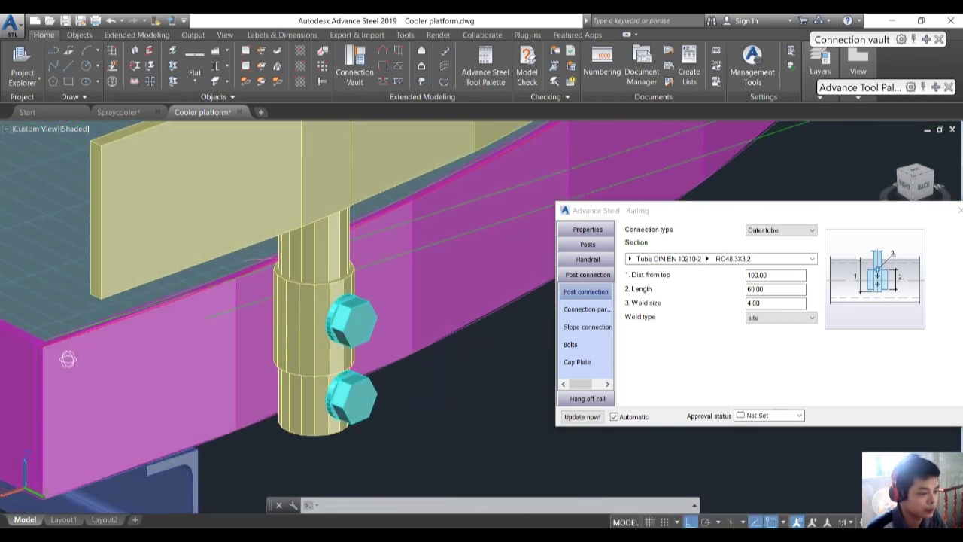
{"action": "double_click", "coordinate": [769, 289]}
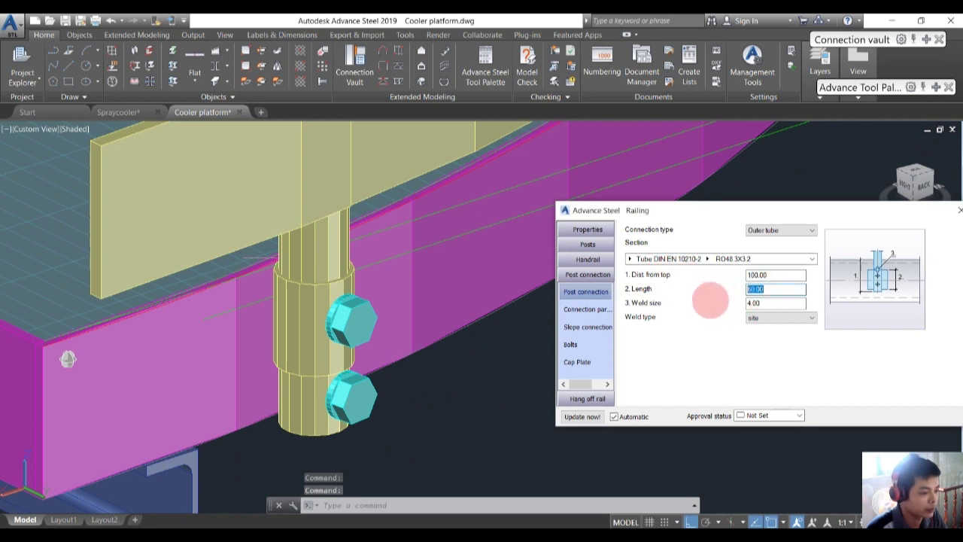
{"action": "type", "text": "1"}
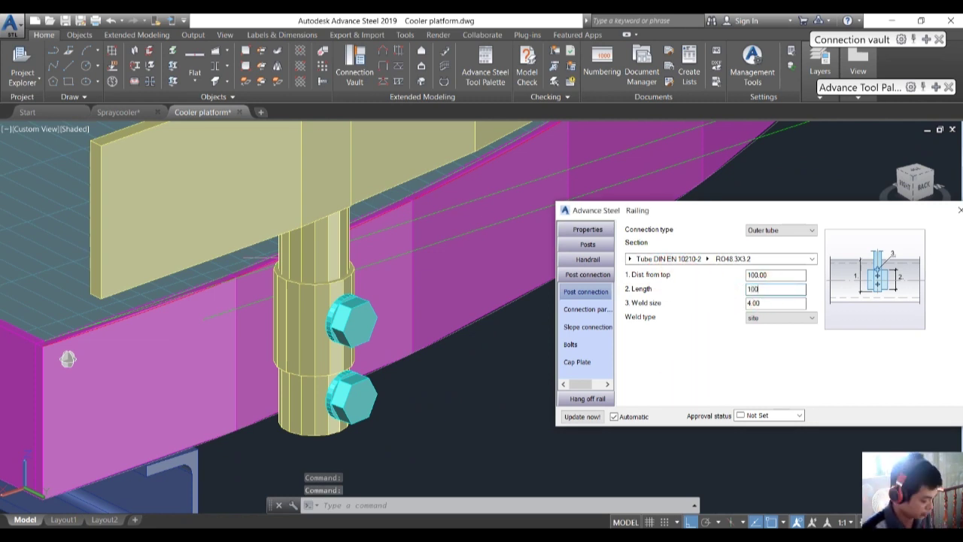
{"action": "left_click", "coordinate": [685, 379]}
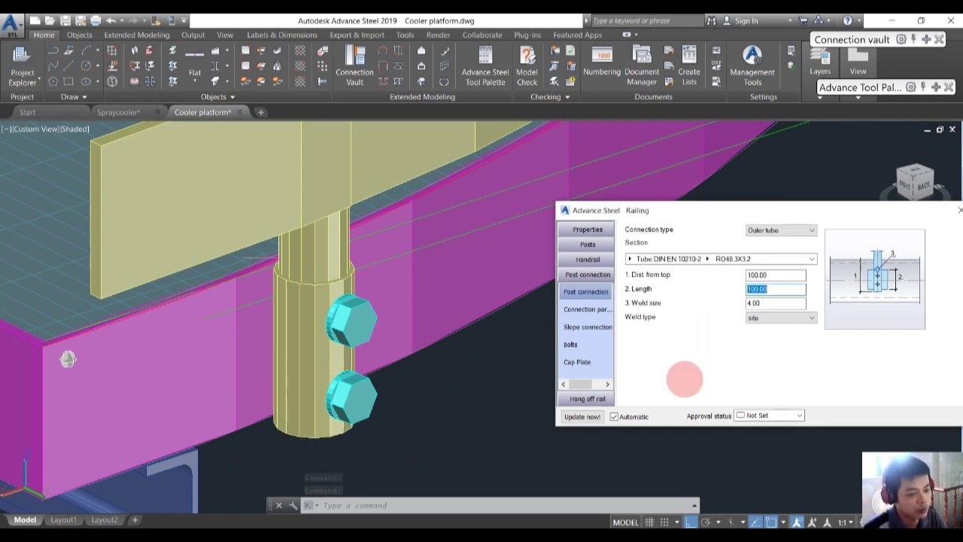
Set the diameter of the post connection bolts to 12 mm and close the railing settings
{"action": "scroll", "coordinate": [435, 393], "scroll_direction": "down", "scroll_amount": 5}
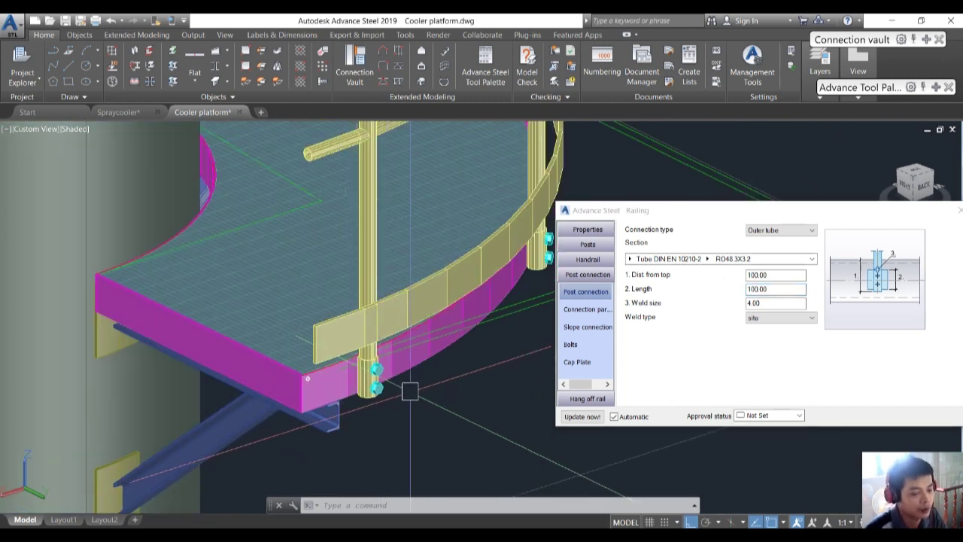
{"action": "left_click", "coordinate": [581, 346]}
{"action": "left_click", "coordinate": [786, 229]}
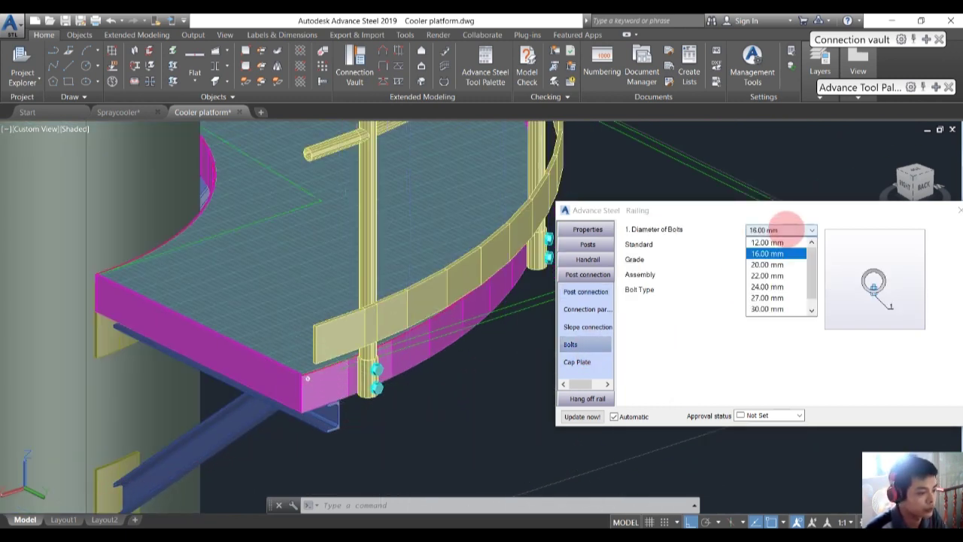
{"action": "left_click", "coordinate": [781, 243]}
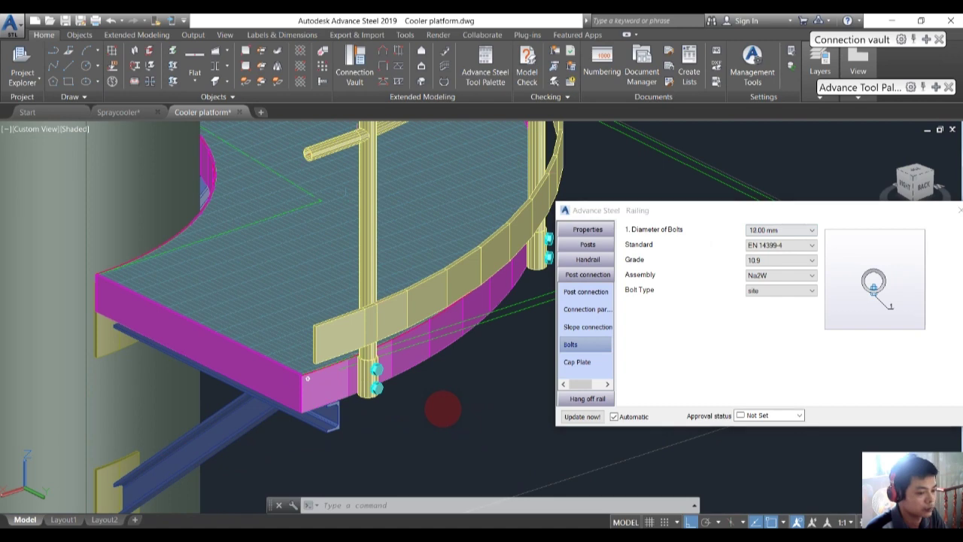
{"action": "left_click", "coordinate": [442, 409]}
{"action": "scroll", "coordinate": [386, 389], "scroll_direction": "up", "scroll_amount": 2}
{"action": "scroll", "coordinate": [332, 380], "scroll_direction": "down", "scroll_amount": 6}
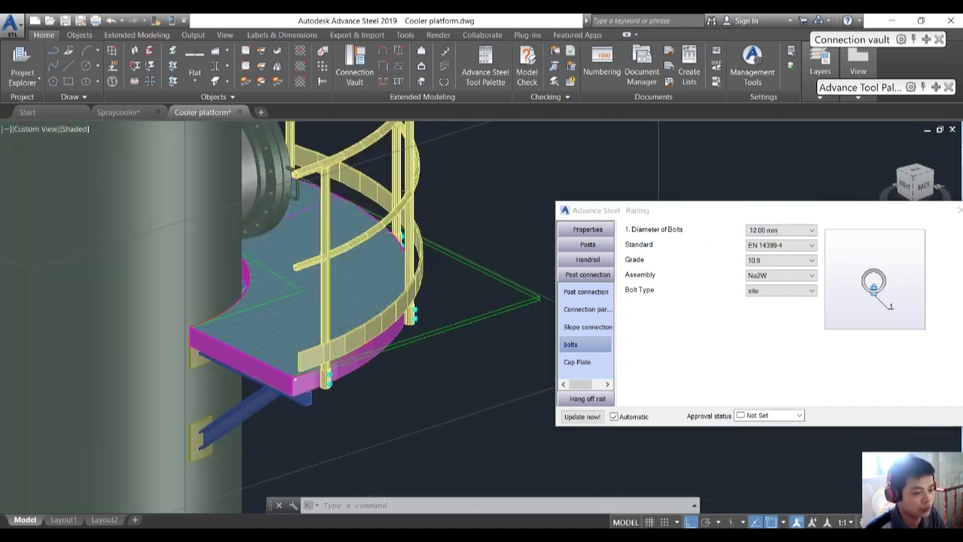
{"action": "middle_click_drag", "start_coordinate": [399, 386], "coordinate": [188, 376], "text": "shift"}
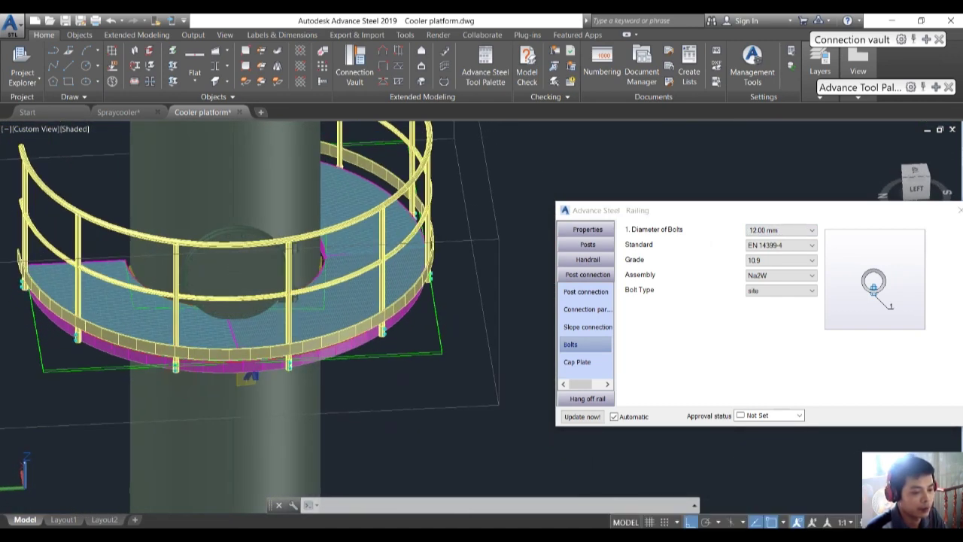
{"action": "scroll", "coordinate": [382, 331], "scroll_direction": "up", "scroll_amount": 6}
{"action": "scroll", "coordinate": [430, 330], "scroll_direction": "down", "scroll_amount": 4}
{"action": "middle_click_drag", "start_coordinate": [470, 331], "coordinate": [357, 434]}
{"action": "middle_click_drag", "start_coordinate": [419, 377], "coordinate": [354, 375], "text": "shift"}
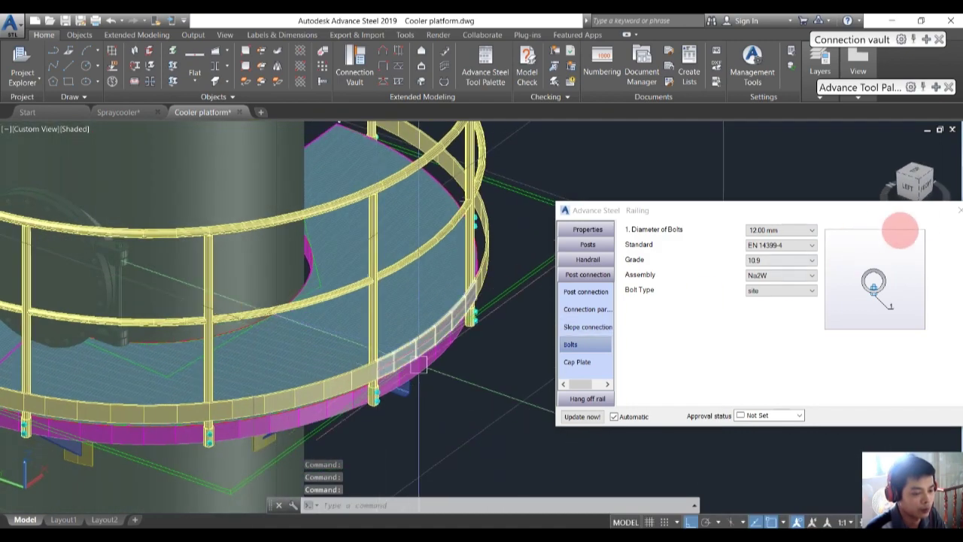
{"action": "left_click", "coordinate": [960, 213]}
Examine both end edges of the platform and the corners where the straight and curved railings meet
{"action": "scroll", "coordinate": [677, 293], "scroll_direction": "down", "scroll_amount": 5}
{"action": "middle_click_drag", "start_coordinate": [479, 316], "coordinate": [787, 319], "text": "shift"}
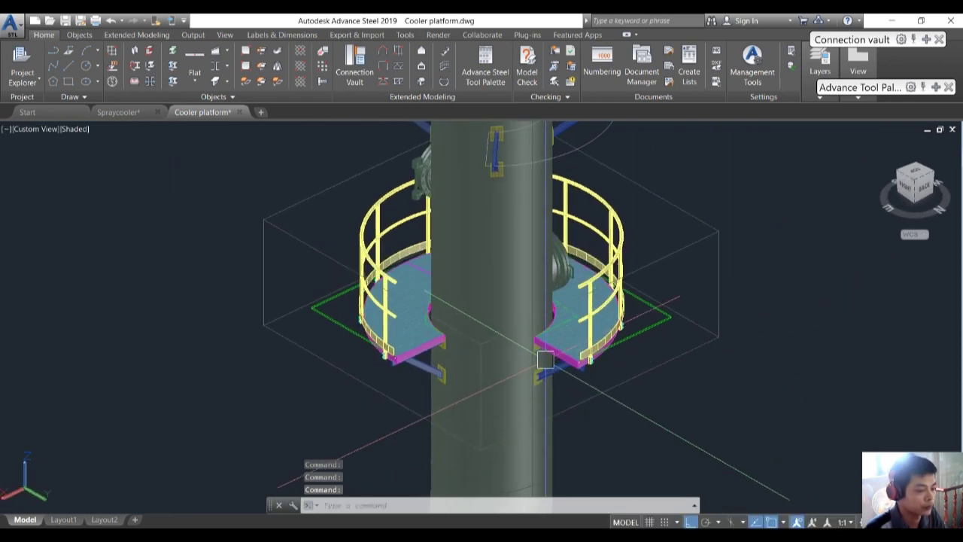
{"action": "scroll", "coordinate": [534, 331], "scroll_direction": "up", "scroll_amount": 4}
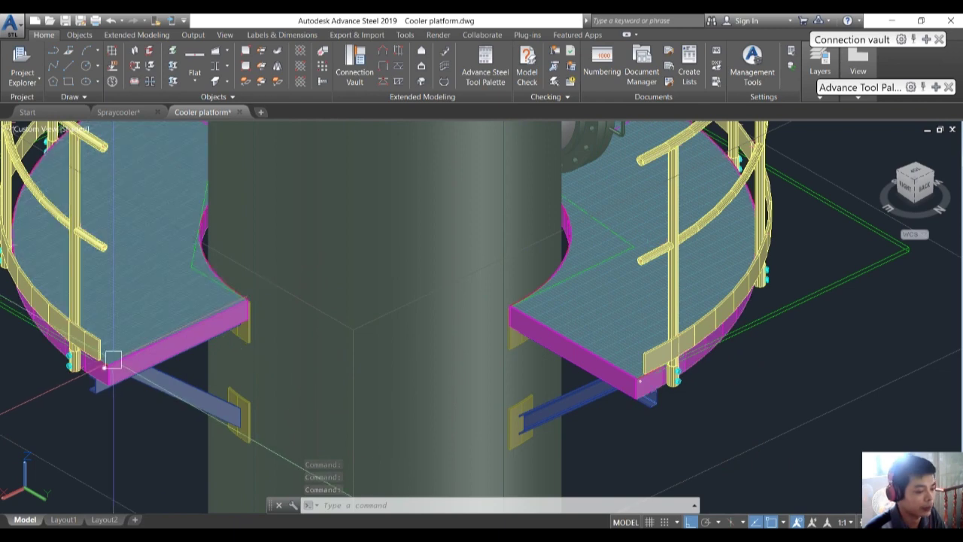
{"action": "scroll", "coordinate": [331, 339], "scroll_direction": "down", "scroll_amount": 5}
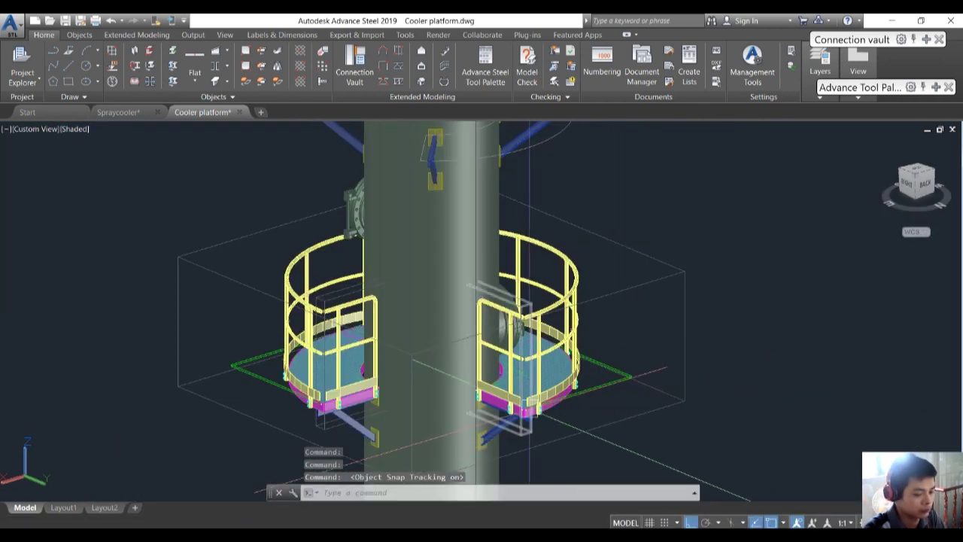
{"action": "scroll", "coordinate": [425, 374], "scroll_direction": "up", "scroll_amount": 6}
{"action": "mouse_move", "coordinate": [406, 365]}
{"action": "middle_mouse_down", "text": "shift"}
{"action": "mouse_move", "coordinate": [430, 362]}
{"action": "mouse_move", "coordinate": [409, 379]}
{"action": "middle_mouse_up", "text": "shift"}
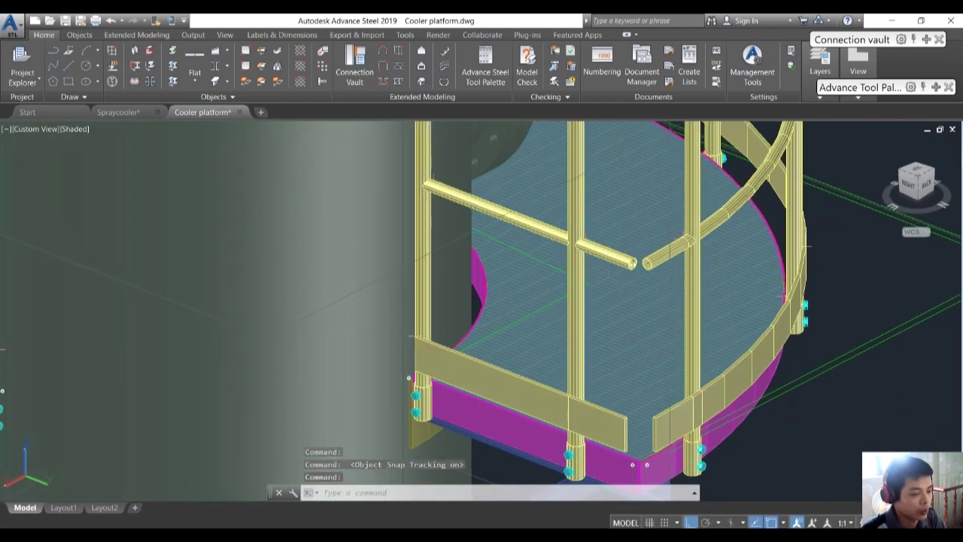
{"action": "scroll", "coordinate": [445, 372], "scroll_direction": "down", "scroll_amount": 6}
{"action": "scroll", "coordinate": [466, 388], "scroll_direction": "up", "scroll_amount": 5}
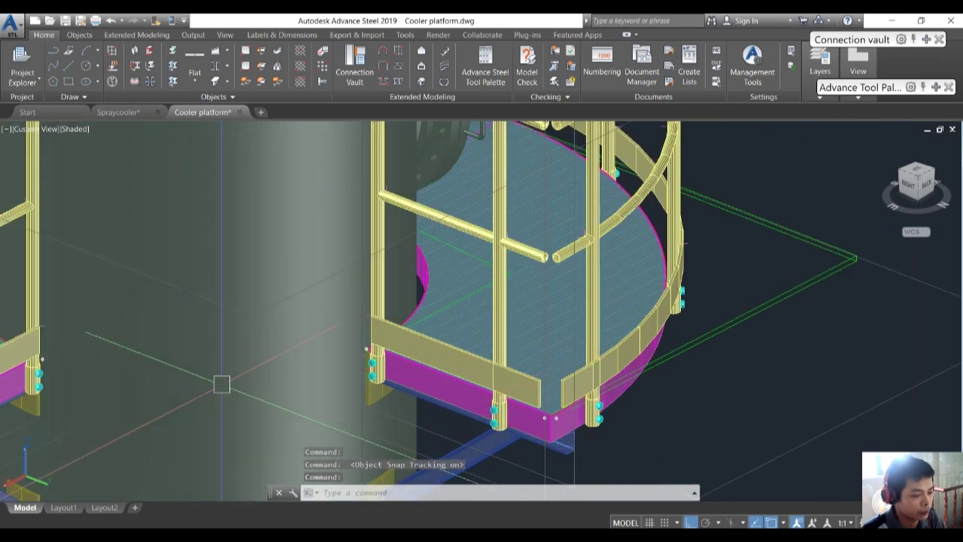
{"action": "middle_click_drag", "start_coordinate": [221, 383], "coordinate": [443, 379]}
{"action": "middle_click_drag", "start_coordinate": [581, 387], "coordinate": [425, 368]}
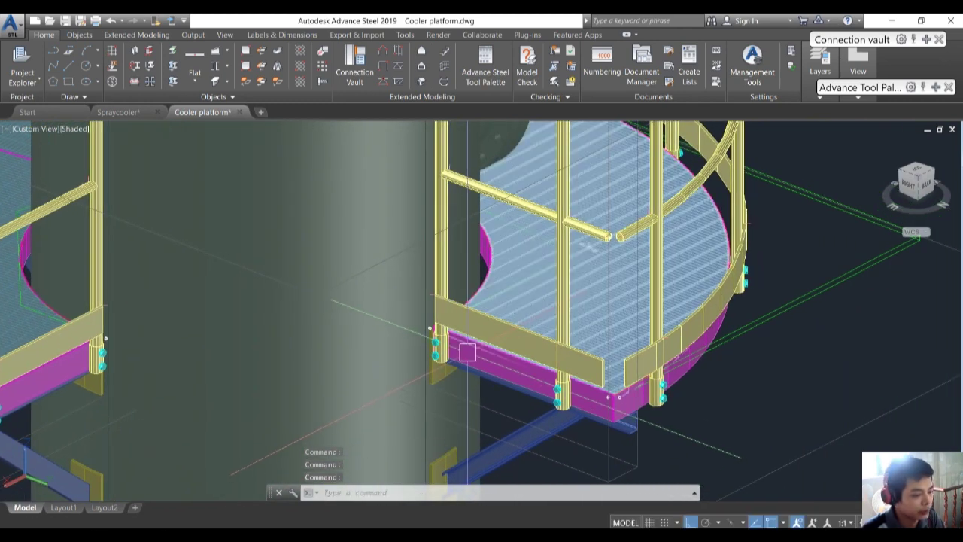
{"action": "scroll", "coordinate": [491, 360], "scroll_direction": "down", "scroll_amount": 4}
{"action": "scroll", "coordinate": [202, 370], "scroll_direction": "up", "scroll_amount": 3}
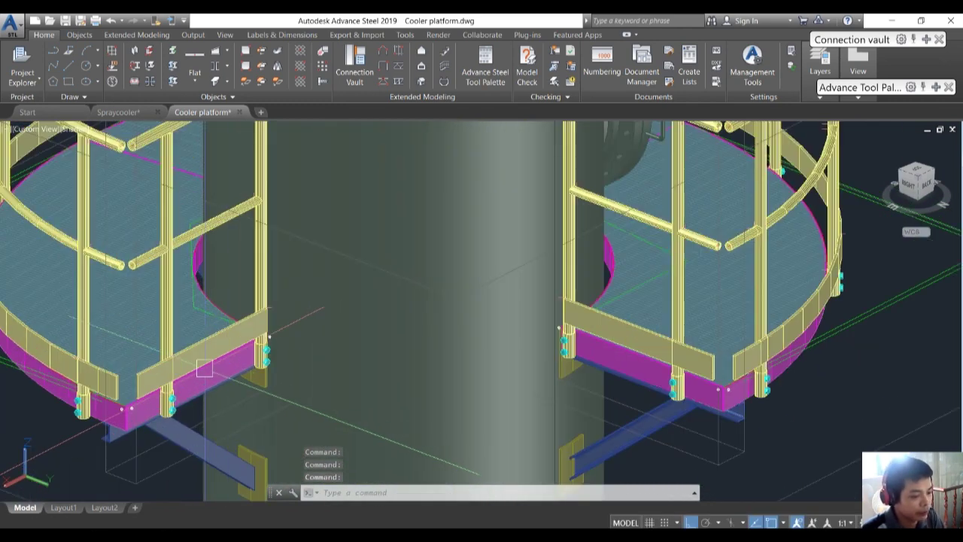
{"action": "scroll", "coordinate": [202, 382], "scroll_direction": "down", "scroll_amount": 4}
{"action": "scroll", "coordinate": [199, 384], "scroll_direction": "up", "scroll_amount": 6}
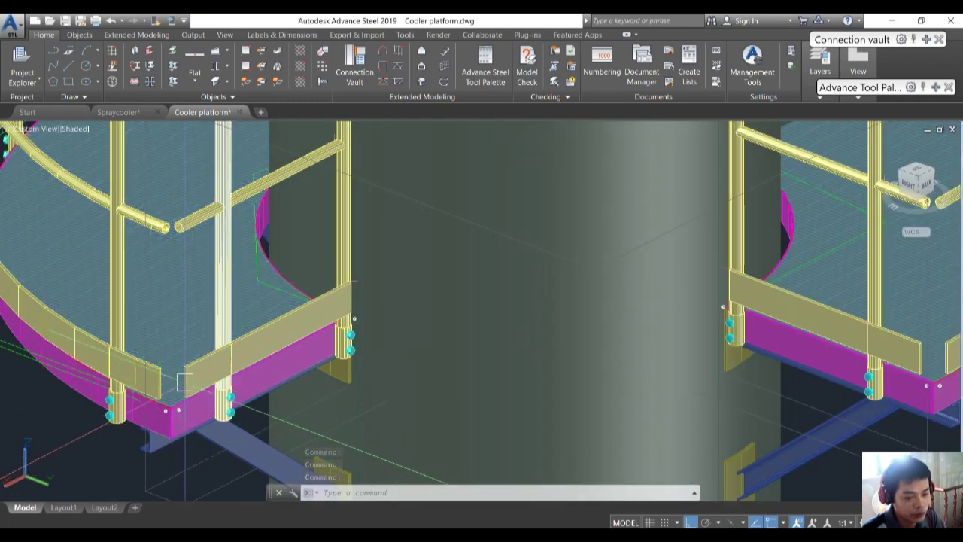
{"action": "scroll", "coordinate": [195, 385], "scroll_direction": "down", "scroll_amount": 3}
{"action": "middle_click_drag", "start_coordinate": [196, 386], "coordinate": [240, 260], "text": "shift"}
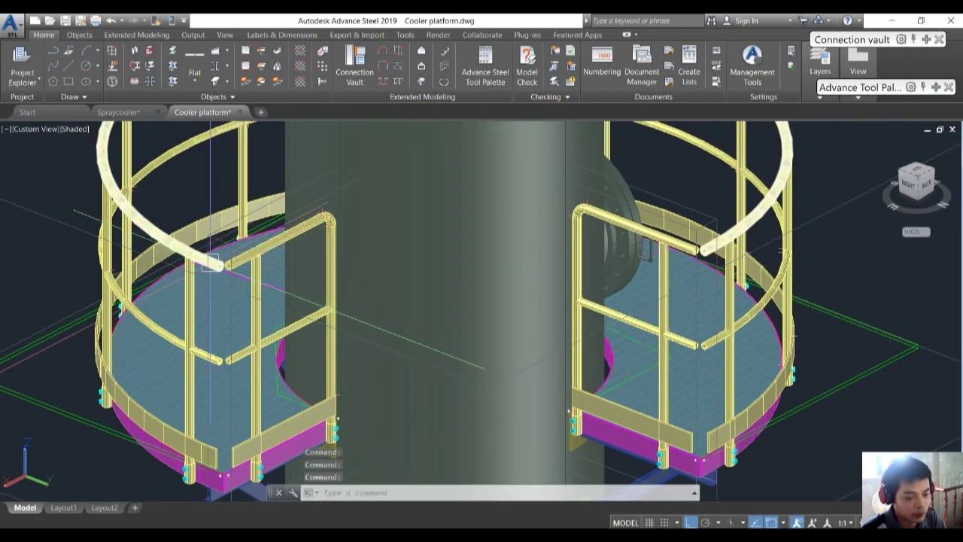
Join the straight end railing's top handrail to the curved railing's top handrail at one platform corner with a Railing joint handrail connection
{"action": "mouse_move", "coordinate": [931, 79]}
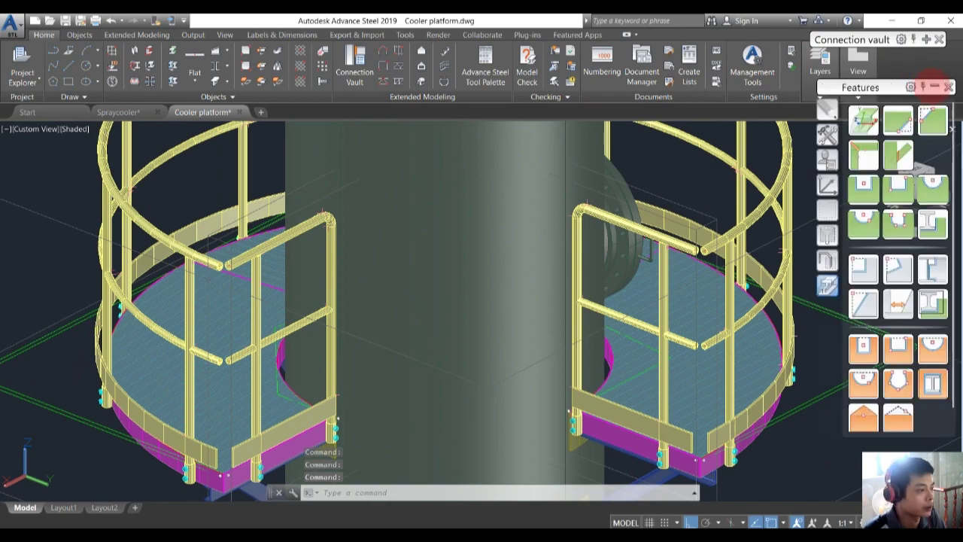
{"action": "mouse_move", "coordinate": [926, 43]}
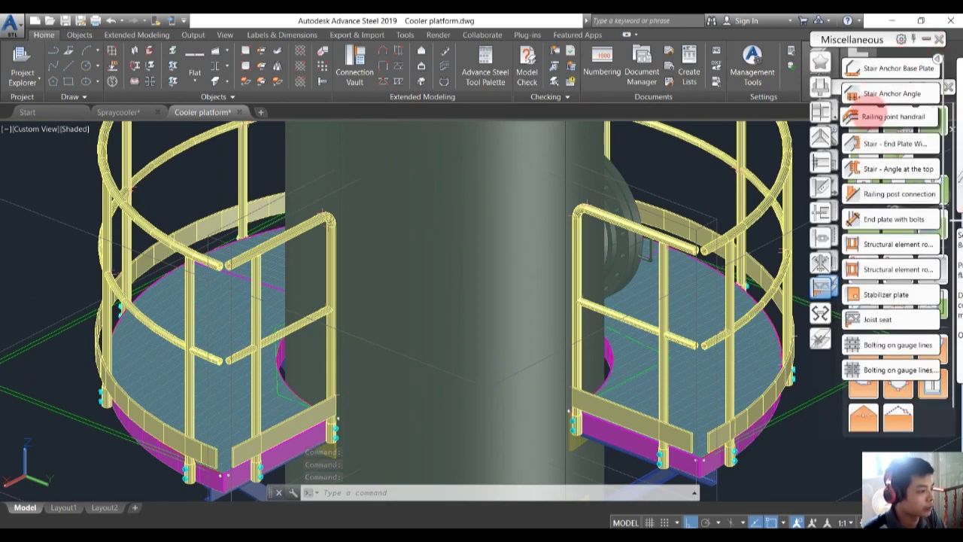
{"action": "left_click", "coordinate": [877, 117]}
{"action": "scroll", "coordinate": [376, 275], "scroll_direction": "up", "scroll_amount": 8}
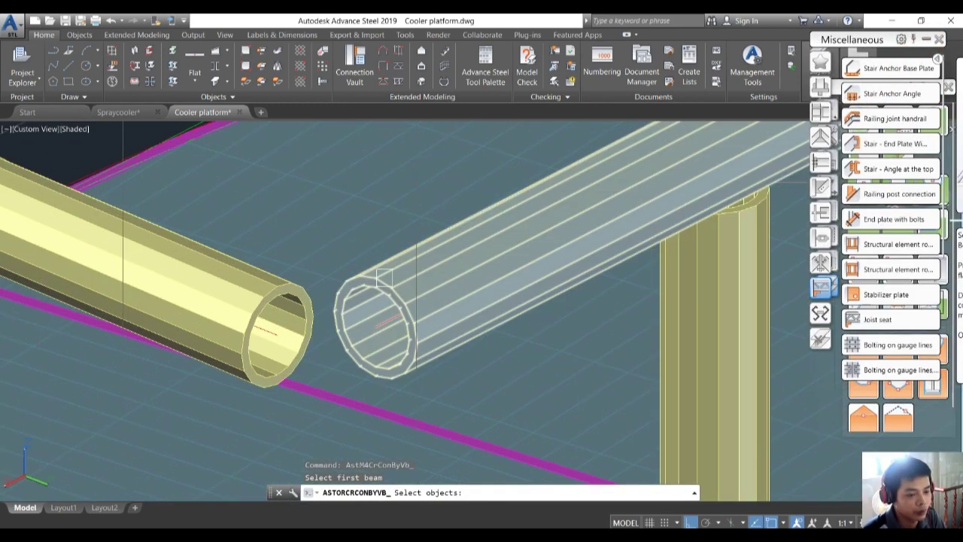
{"action": "left_click", "coordinate": [384, 277]}
{"action": "key", "text": "Return"}
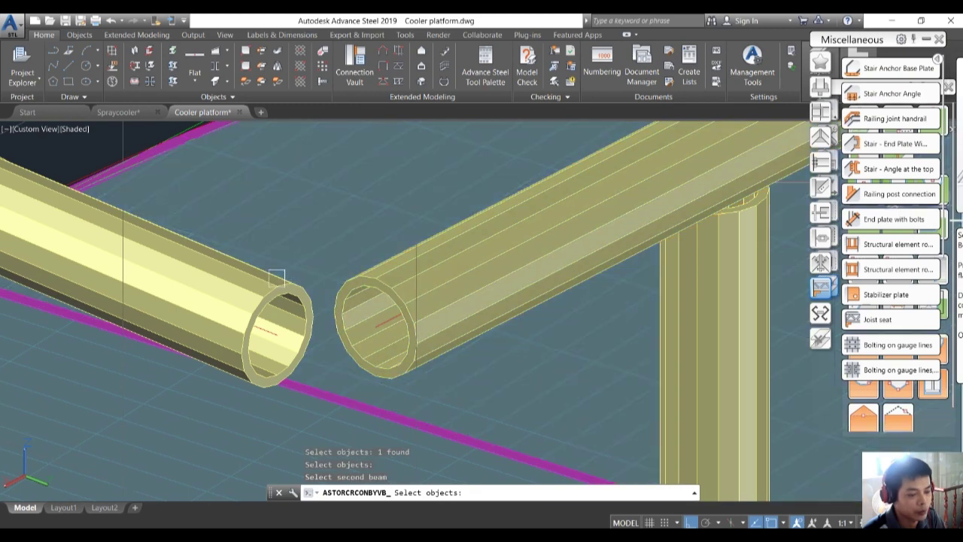
{"action": "left_click", "coordinate": [271, 282]}
{"action": "key", "text": "Return"}
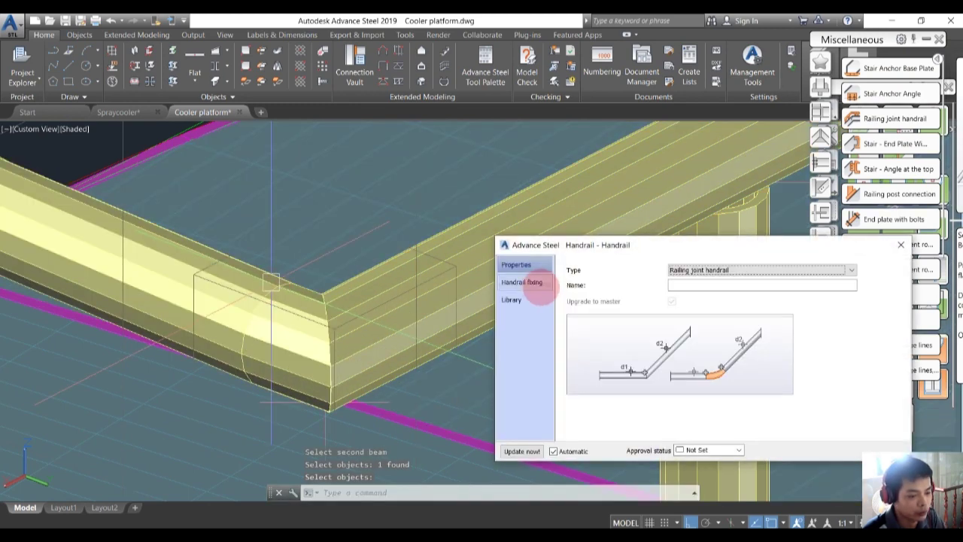
Set the top handrail joint to a Knee connection with radius 100 and workshop weld location, and close its settings
{"action": "left_click", "coordinate": [522, 281]}
{"action": "left_click", "coordinate": [719, 265]}
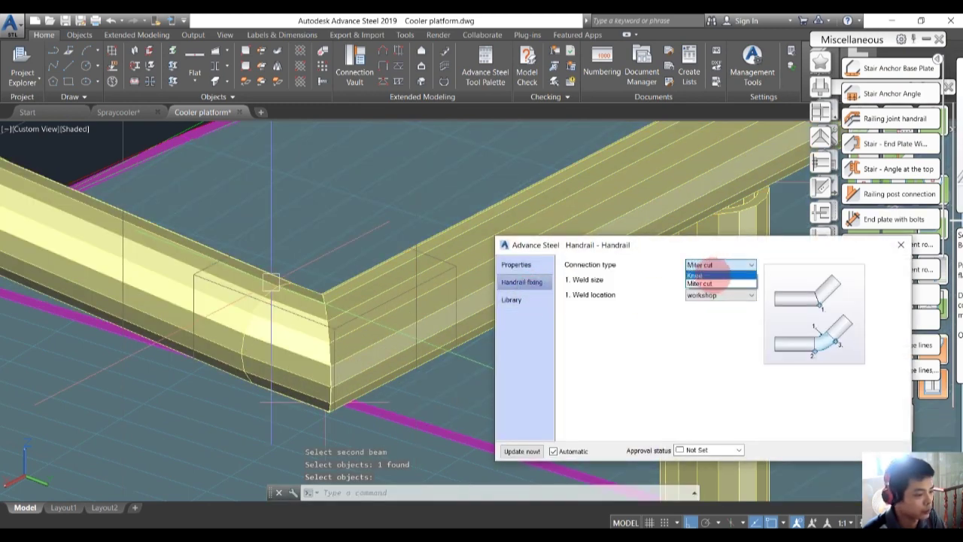
{"action": "left_click", "coordinate": [708, 277]}
{"action": "scroll", "coordinate": [318, 338], "scroll_direction": "down", "scroll_amount": 6}
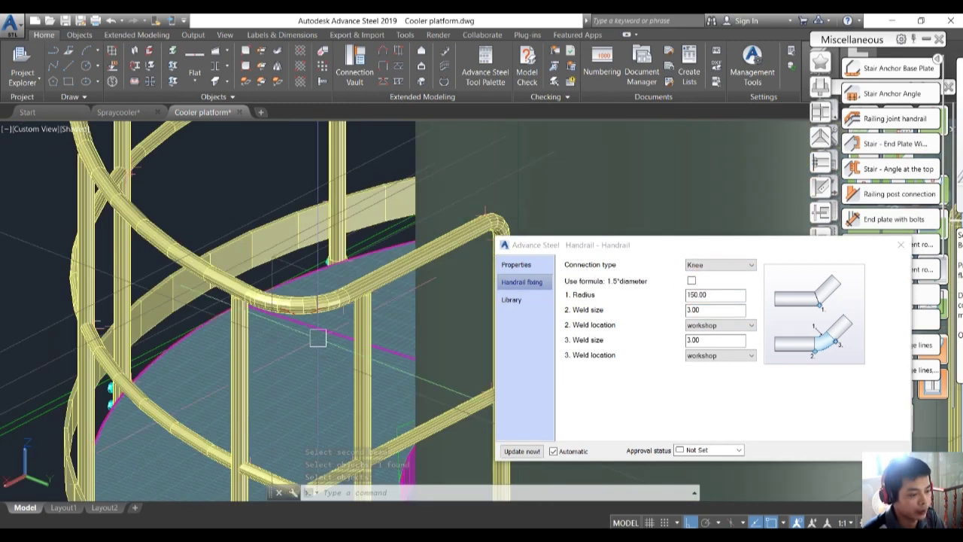
{"action": "left_click_drag", "start_coordinate": [712, 296], "coordinate": [661, 296]}
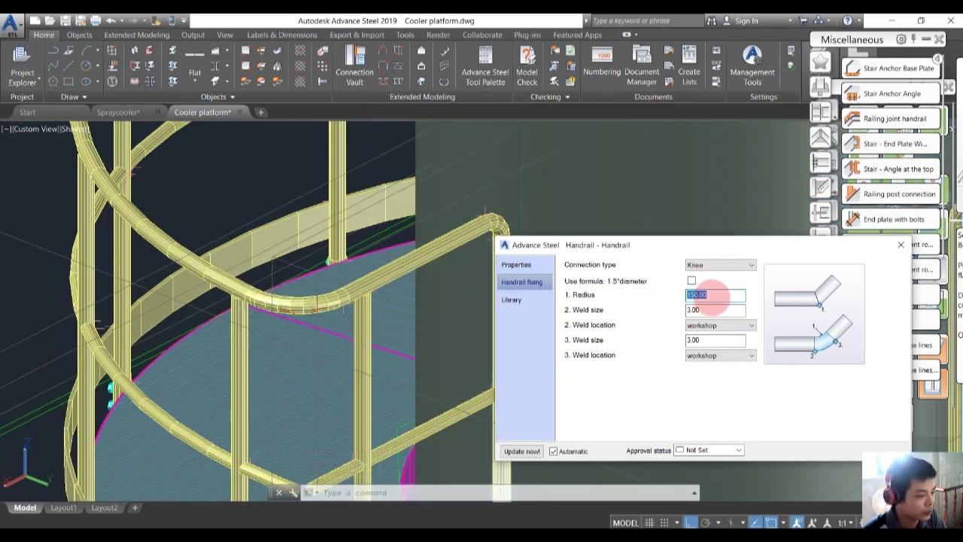
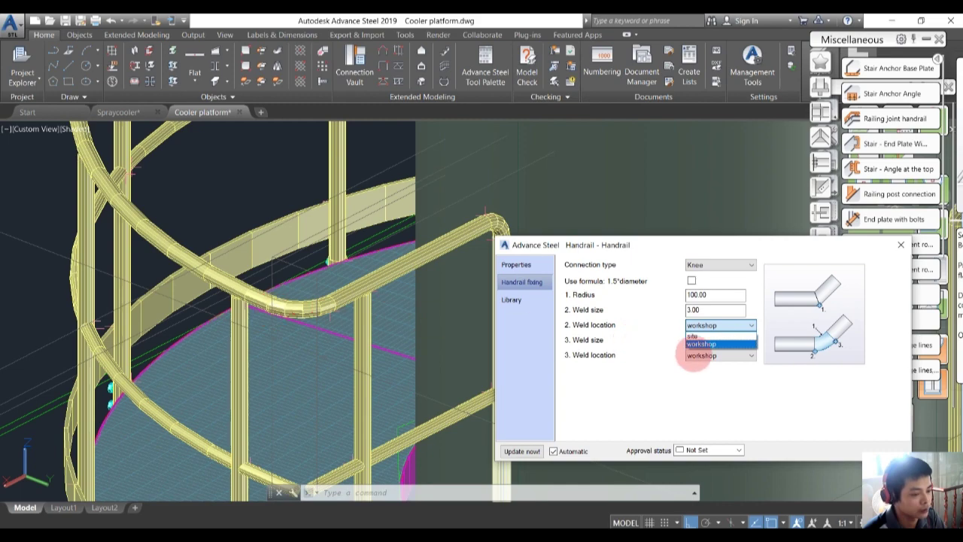
{"action": "left_click", "coordinate": [702, 344]}
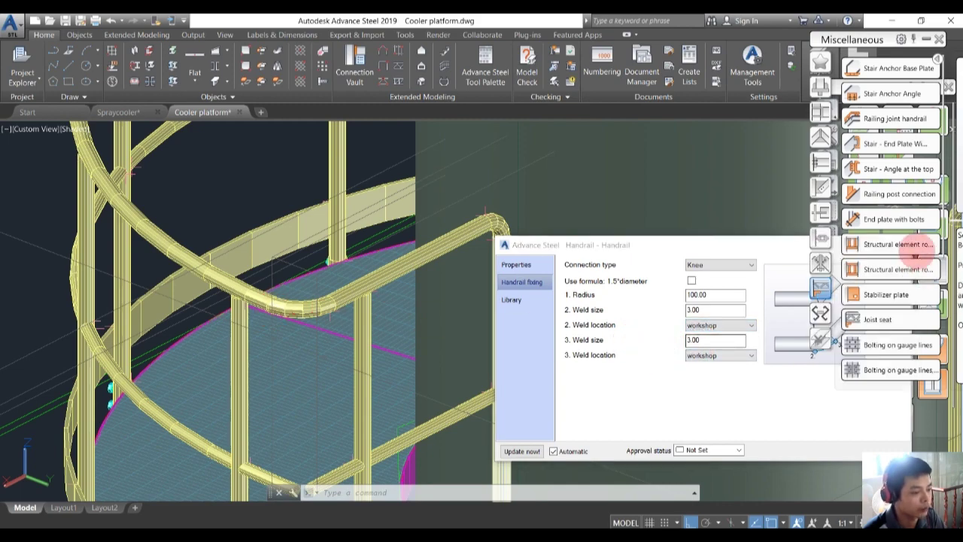
{"action": "left_click_drag", "start_coordinate": [746, 247], "coordinate": [568, 234]}
{"action": "left_click", "coordinate": [723, 231]}
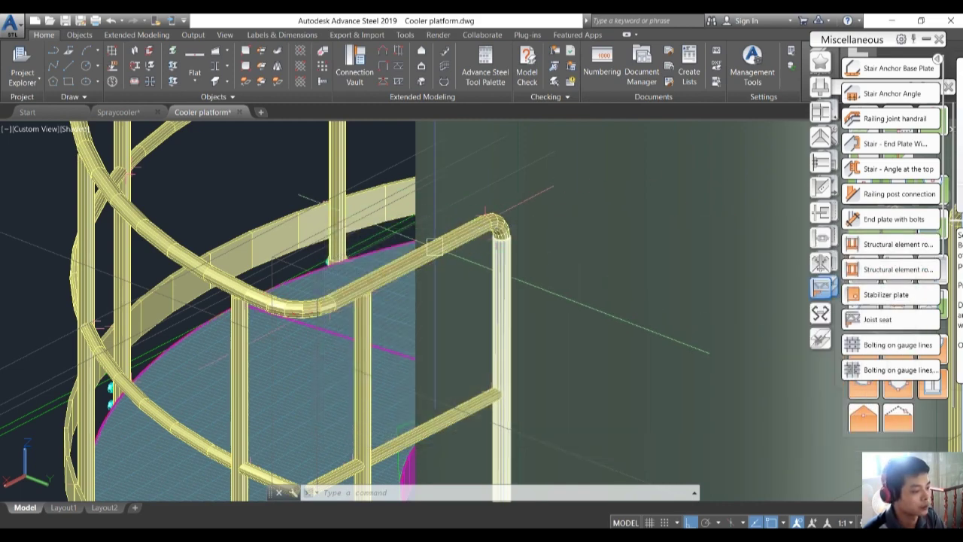
Join the straight and curved middle rails at the same platform corner with a Railing joint handrail connection
{"action": "scroll", "coordinate": [377, 382], "scroll_direction": "down", "scroll_amount": 3}
{"action": "scroll", "coordinate": [533, 241], "scroll_direction": "up", "scroll_amount": 6}
{"action": "scroll", "coordinate": [493, 277], "scroll_direction": "down", "scroll_amount": 3}
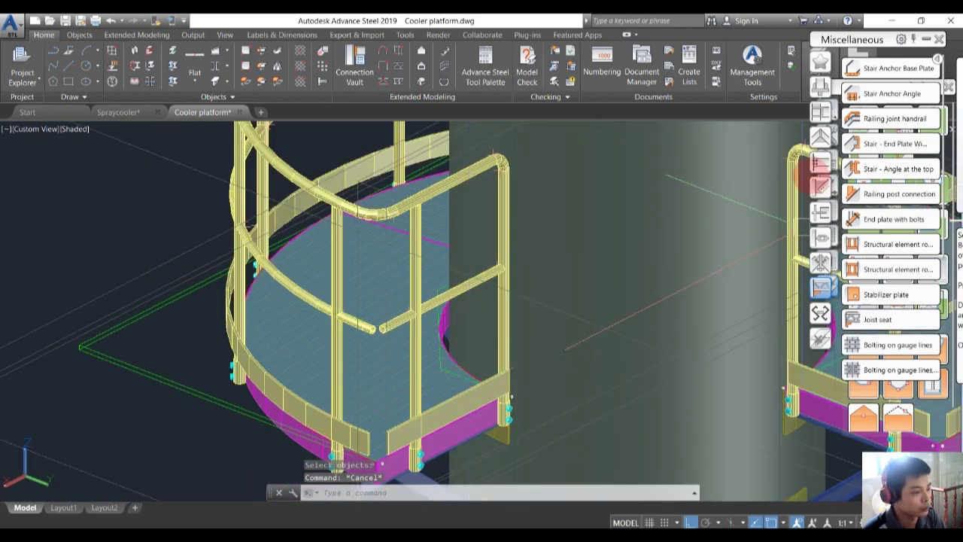
{"action": "left_click", "coordinate": [895, 118]}
{"action": "scroll", "coordinate": [388, 325], "scroll_direction": "up", "scroll_amount": 4}
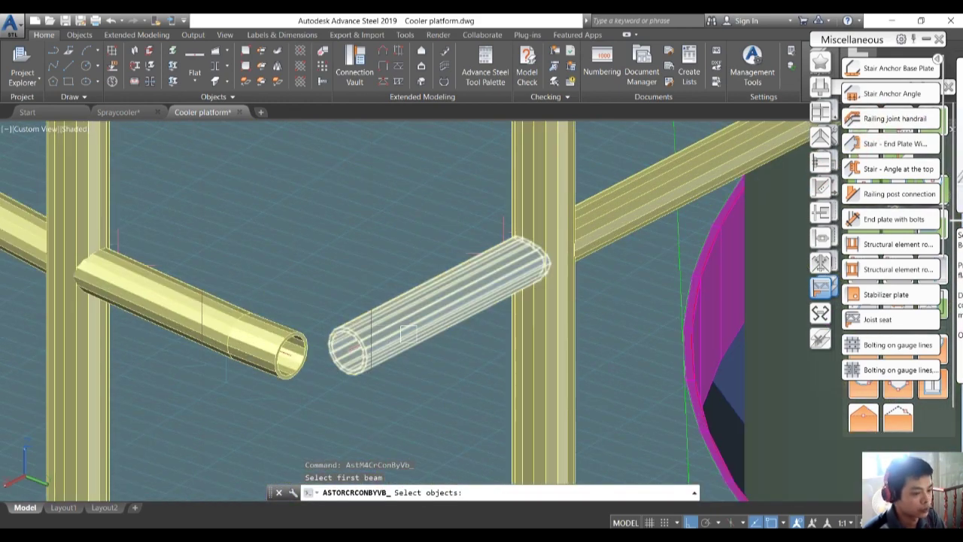
{"action": "left_click", "coordinate": [387, 325]}
{"action": "key", "text": "Return"}
{"action": "left_click", "coordinate": [282, 348]}
{"action": "key", "text": "Return"}
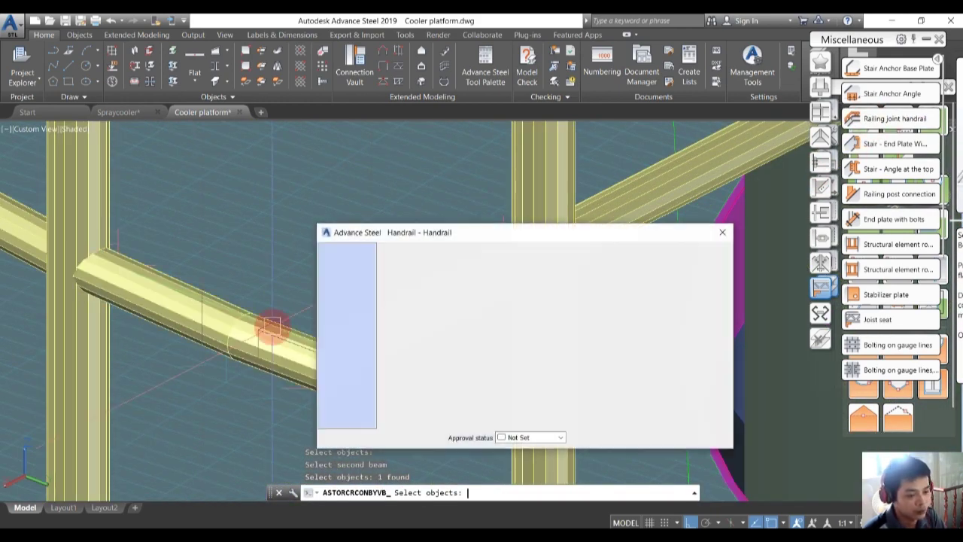
Set the middle rail joint to a Knee connection with radius 100 and close its settings
{"action": "left_click", "coordinate": [344, 270]}
{"action": "left_click", "coordinate": [542, 253]}
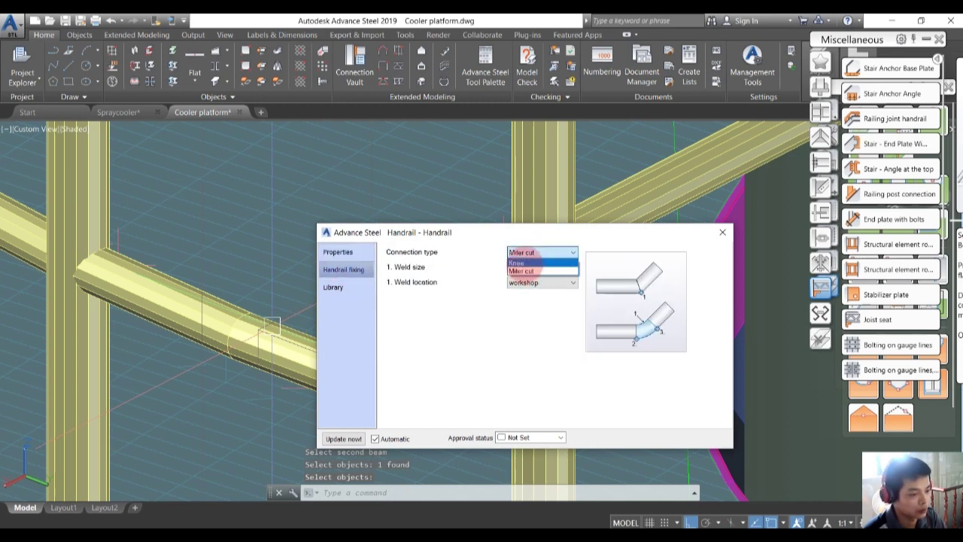
{"action": "left_click", "coordinate": [516, 262]}
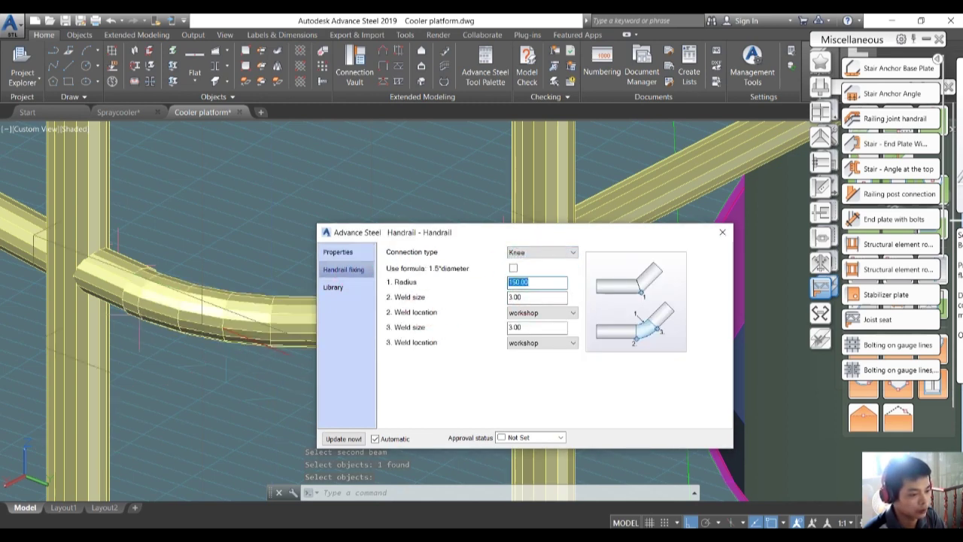
{"action": "type", "text": "100"}
{"action": "key", "text": "Return"}
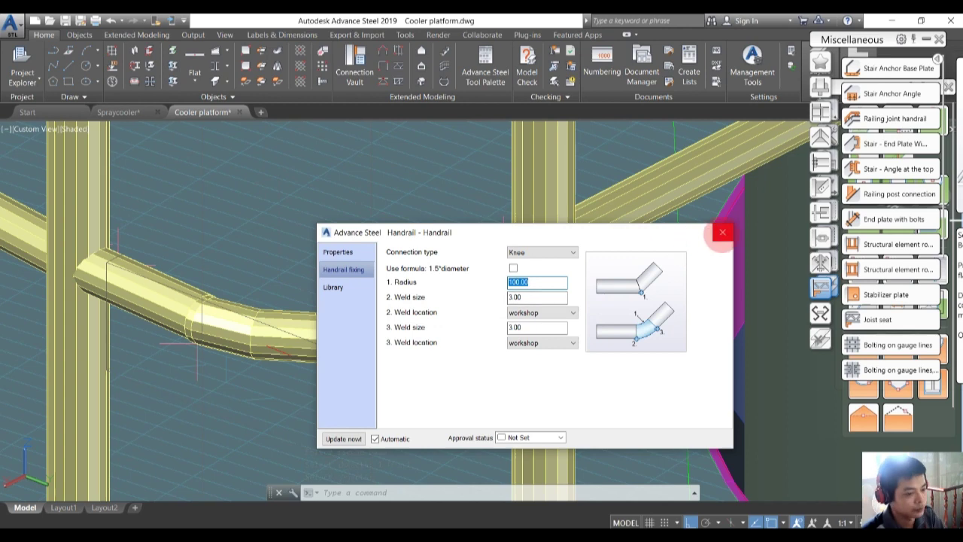
{"action": "left_click", "coordinate": [723, 234]}
Join the straight and curved kick plates at this corner with a Railing joint handrail connection, keeping the default settings
{"action": "left_click", "coordinate": [882, 121]}
{"action": "scroll", "coordinate": [560, 266], "scroll_direction": "down", "scroll_amount": 5}
{"action": "middle_click_drag", "start_coordinate": [560, 356], "coordinate": [528, 309]}
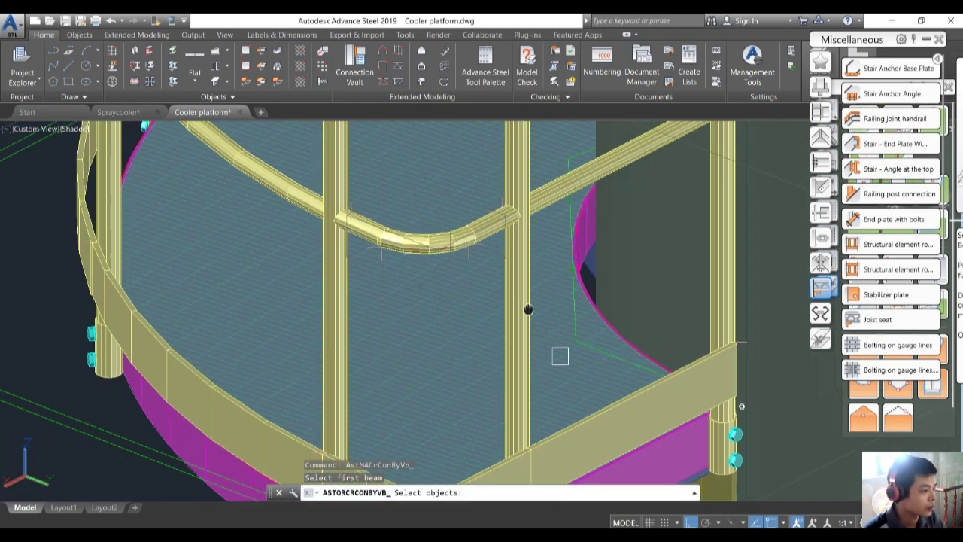
{"action": "scroll", "coordinate": [560, 356], "scroll_direction": "down", "scroll_amount": 3}
{"action": "scroll", "coordinate": [447, 369], "scroll_direction": "up", "scroll_amount": 4}
{"action": "left_click", "coordinate": [430, 351]}
{"action": "key", "text": "Return"}
{"action": "left_click", "coordinate": [325, 355]}
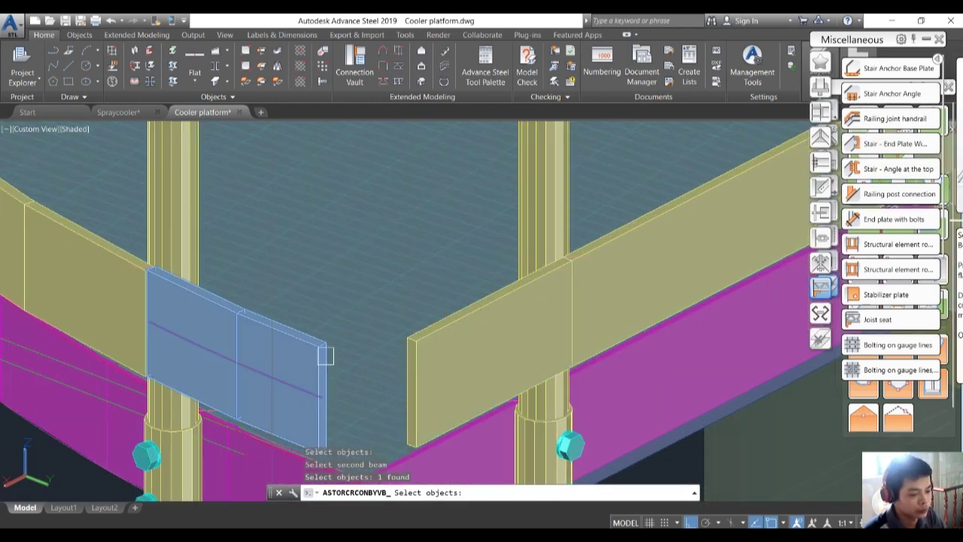
{"action": "key", "text": "Return"}
{"action": "left_click_drag", "start_coordinate": [439, 231], "coordinate": [652, 231]}
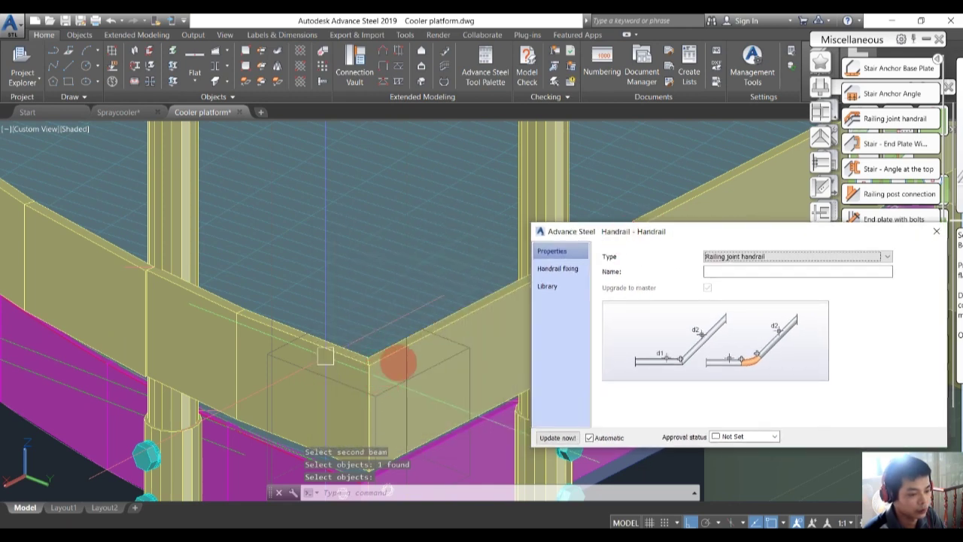
{"action": "middle_click_drag", "start_coordinate": [338, 371], "coordinate": [287, 400], "text": "shift"}
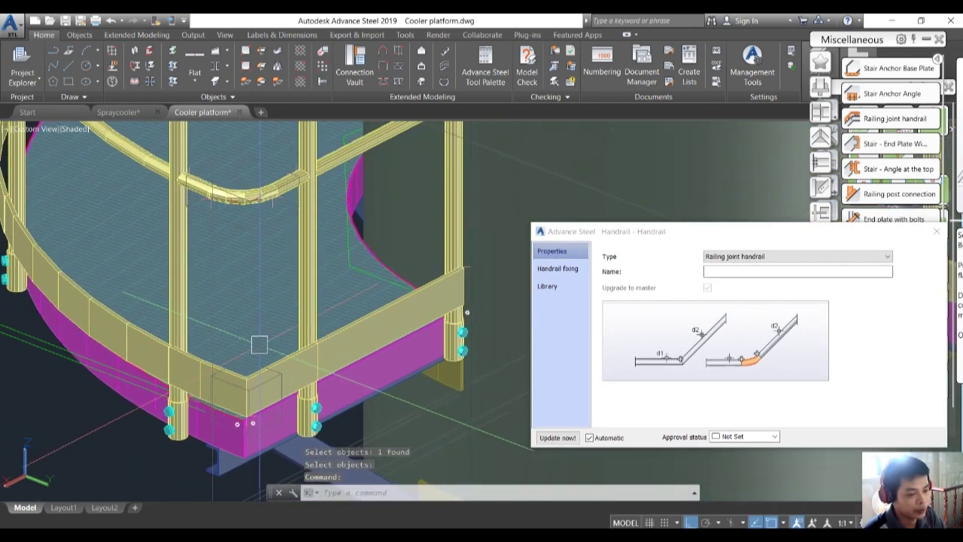
{"action": "scroll", "coordinate": [258, 344], "scroll_direction": "down", "scroll_amount": 3}
{"action": "left_click", "coordinate": [935, 231]}
{"action": "key", "text": "Escape"}
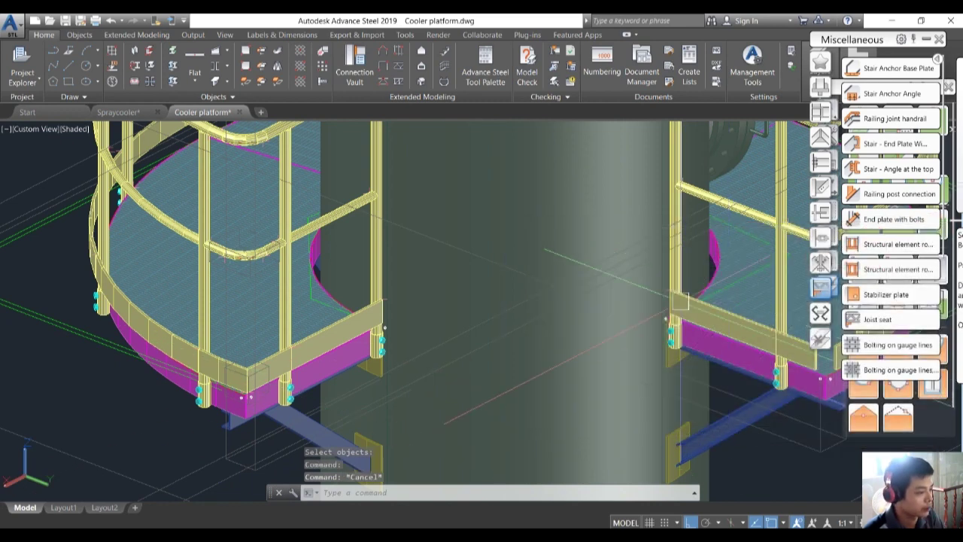
{"action": "scroll", "coordinate": [519, 308], "scroll_direction": "down", "scroll_amount": 4}
{"action": "middle_click_drag", "start_coordinate": [520, 308], "coordinate": [371, 332]}
{"action": "left_click", "coordinate": [927, 39]}
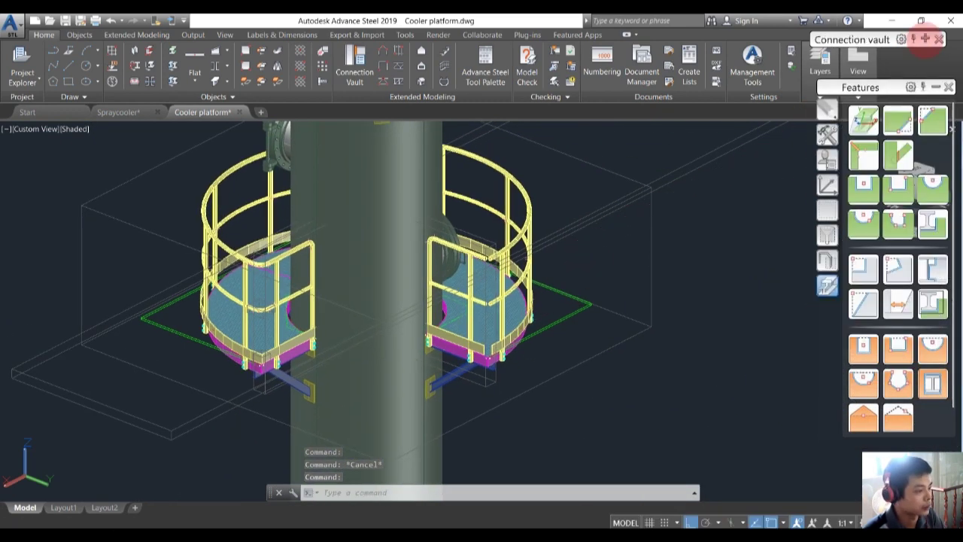
{"action": "left_click", "coordinate": [828, 135]}
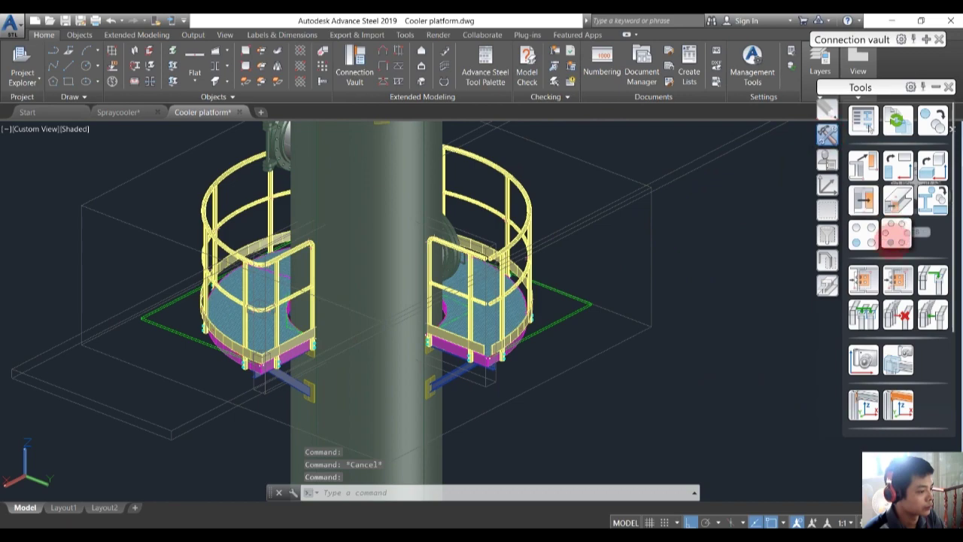
{"action": "left_click", "coordinate": [895, 279]}
{"action": "scroll", "coordinate": [275, 256], "scroll_direction": "up", "scroll_amount": 10}
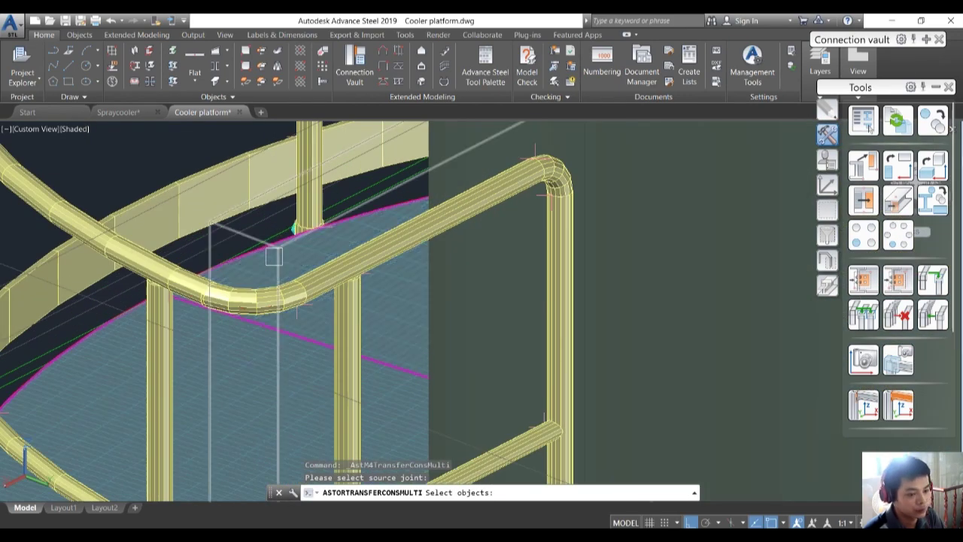
{"action": "middle_click_drag", "start_coordinate": [235, 366], "coordinate": [330, 360], "text": "shift"}
{"action": "scroll", "coordinate": [329, 360], "scroll_direction": "down", "scroll_amount": 9}
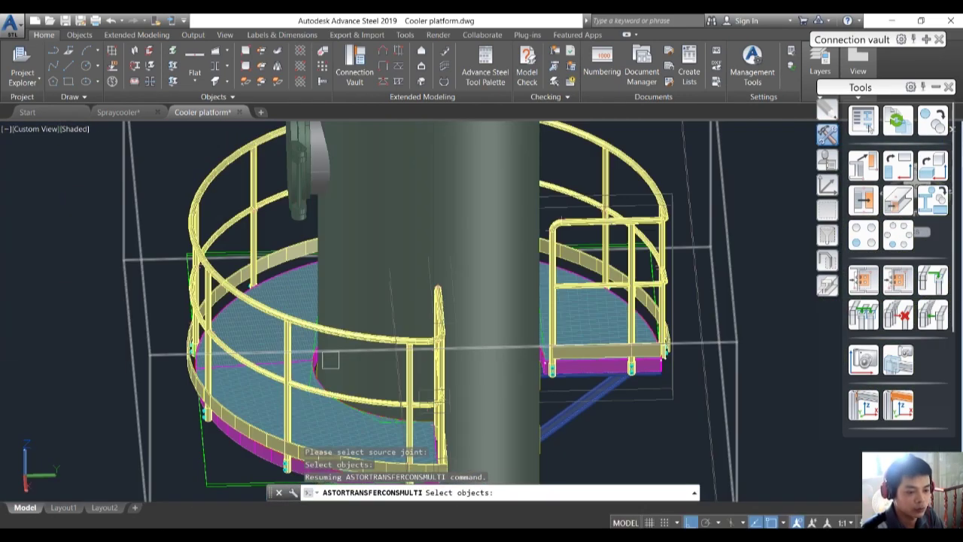
{"action": "mouse_move", "coordinate": [461, 373]}
{"action": "middle_mouse_down"}
{"action": "mouse_move", "coordinate": [372, 374]}
{"action": "mouse_move", "coordinate": [463, 365]}
{"action": "middle_mouse_up"}
{"action": "scroll", "coordinate": [491, 306], "scroll_direction": "up", "scroll_amount": 6}
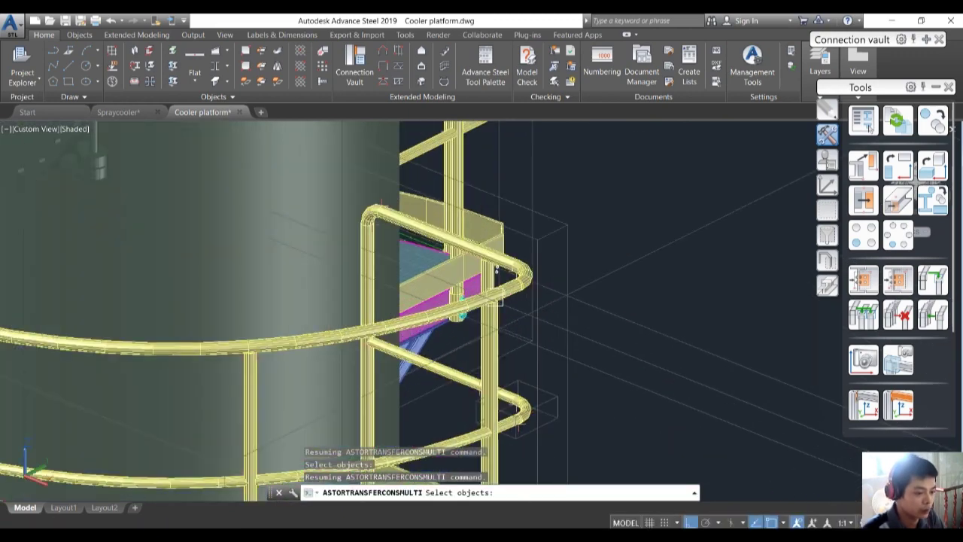
{"action": "middle_click_drag", "start_coordinate": [547, 303], "coordinate": [454, 377]}
{"action": "key", "text": "Escape"}
{"action": "key", "text": "Escape"}
Join the straight end railing's top handrail to the curved top handrail at the platform's other corner with a Railing joint handrail connection
{"action": "scroll", "coordinate": [466, 321], "scroll_direction": "down", "scroll_amount": 6}
{"action": "middle_click_drag", "start_coordinate": [536, 302], "coordinate": [432, 297], "text": "shift"}
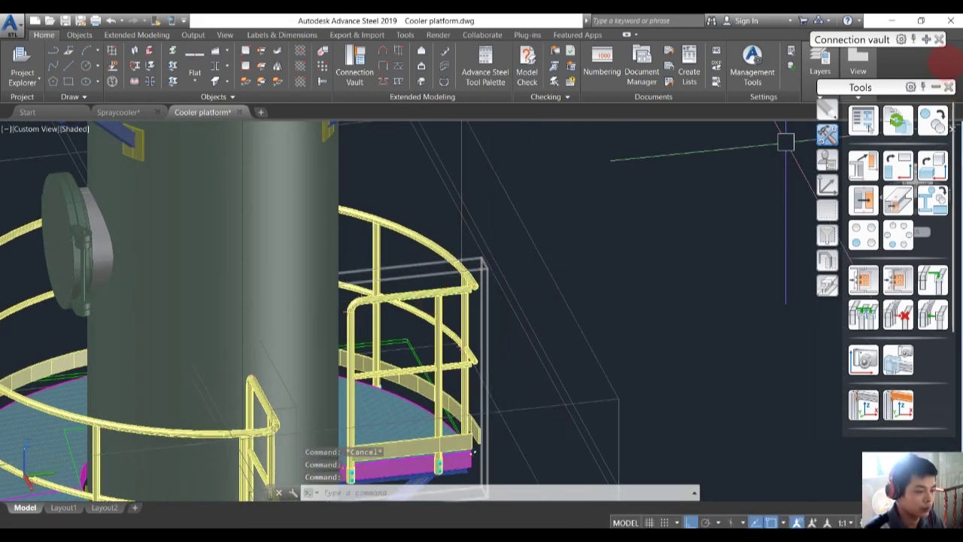
{"action": "left_click", "coordinate": [926, 39]}
{"action": "left_click", "coordinate": [882, 91]}
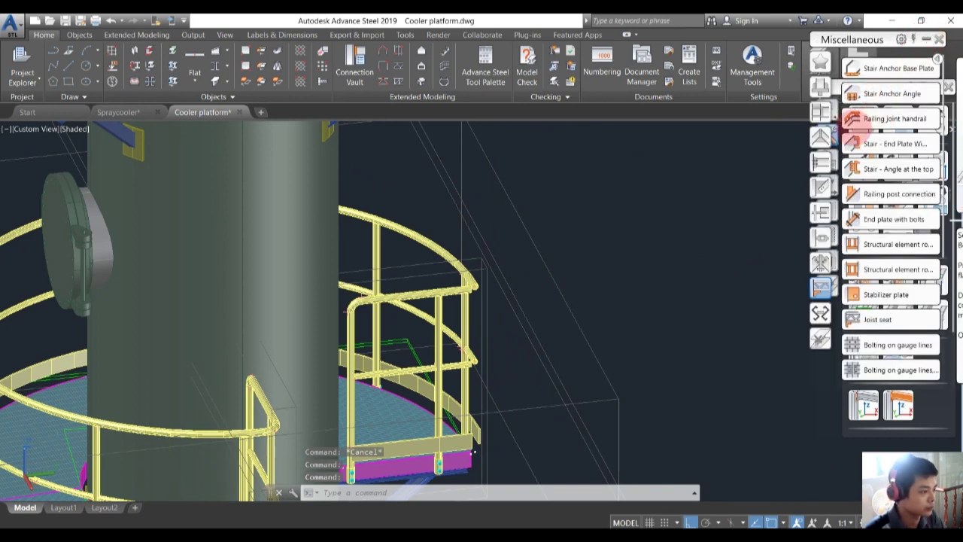
{"action": "scroll", "coordinate": [509, 281], "scroll_direction": "up", "scroll_amount": 5}
{"action": "left_click", "coordinate": [388, 286]}
{"action": "key", "text": "Return"}
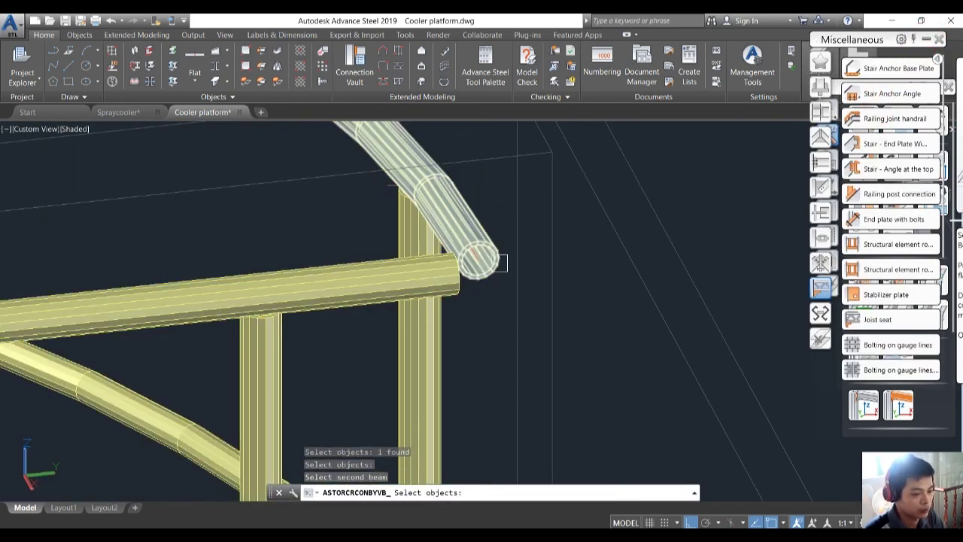
{"action": "left_click", "coordinate": [491, 253]}
{"action": "key", "text": "Return"}
Set this corner's top handrail joint to a Knee connection with radius 100 and close its settings
{"action": "left_click", "coordinate": [557, 268]}
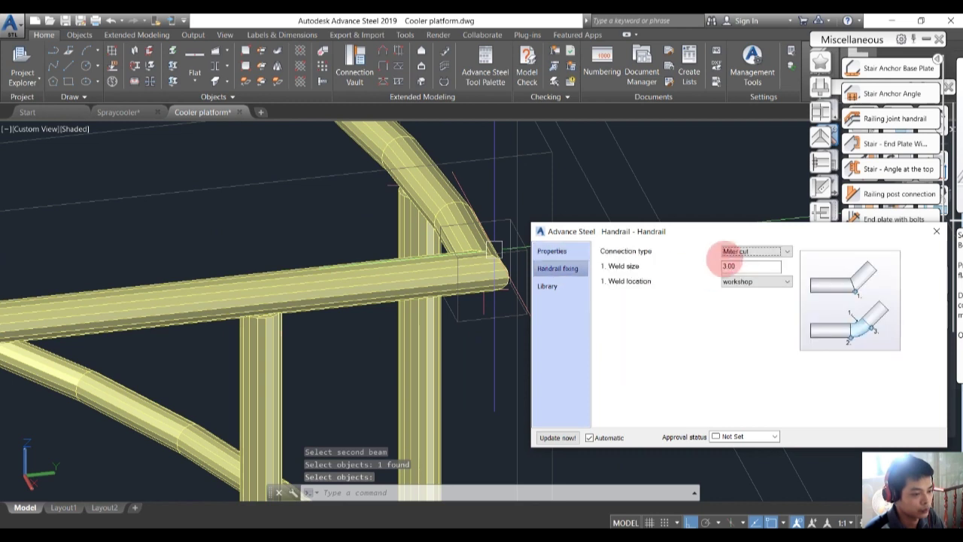
{"action": "left_click", "coordinate": [731, 262]}
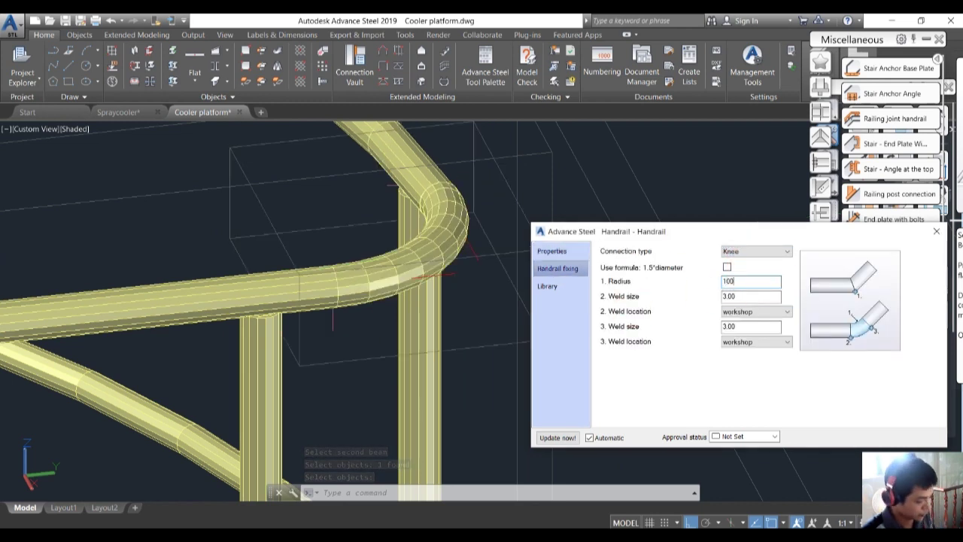
{"action": "type", "text": "100"}
{"action": "key", "text": "Return"}
{"action": "left_click_drag", "start_coordinate": [681, 229], "coordinate": [544, 224]}
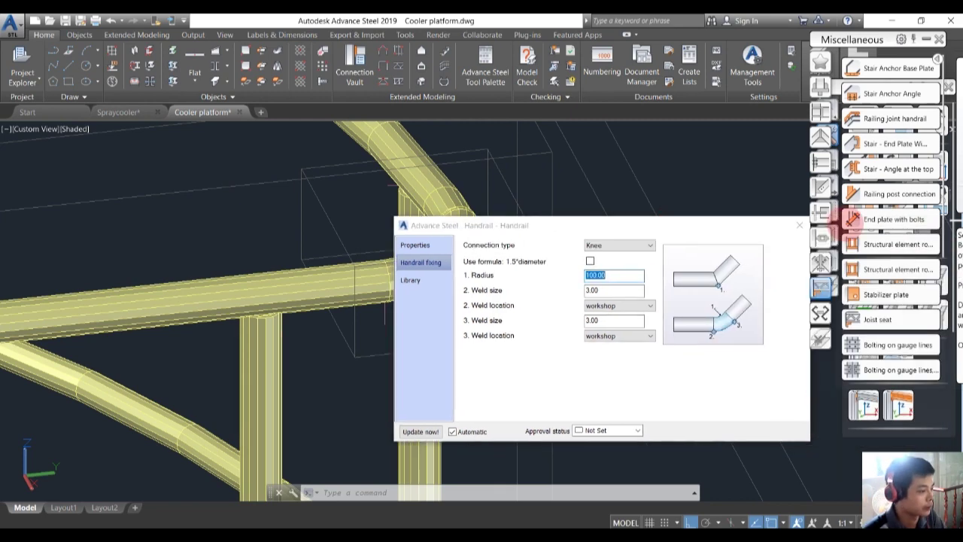
{"action": "left_click", "coordinate": [797, 225]}
{"action": "key", "text": "Escape"}
{"action": "key", "text": "Escape"}
{"action": "key", "text": "Escape"}
Join the straight and curved middle rails below the new top handrail bend with another Railing joint handrail connection
{"action": "scroll", "coordinate": [543, 229], "scroll_direction": "down", "scroll_amount": 4}
{"action": "middle_click_drag", "start_coordinate": [484, 449], "coordinate": [437, 376]}
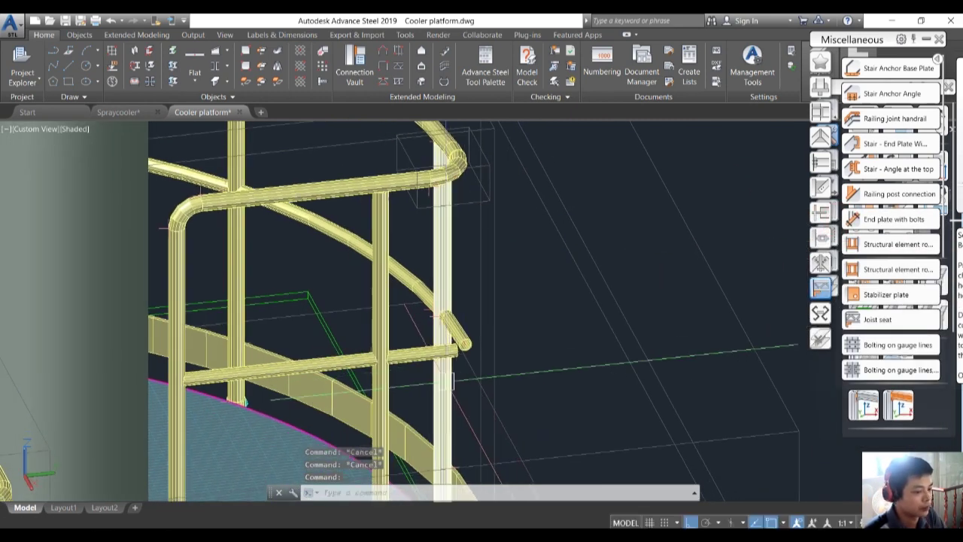
{"action": "scroll", "coordinate": [436, 376], "scroll_direction": "up", "scroll_amount": 3}
{"action": "key", "text": "space"}
{"action": "left_click", "coordinate": [494, 290]}
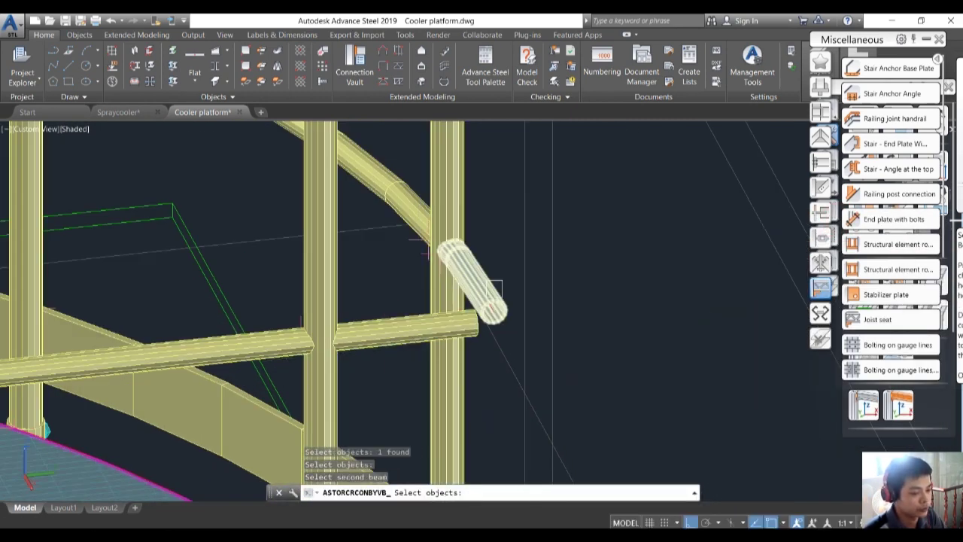
{"action": "key", "text": "Return"}
Change this middle rail joint's connection type to Knee and close its settings
{"action": "left_click", "coordinate": [420, 260]}
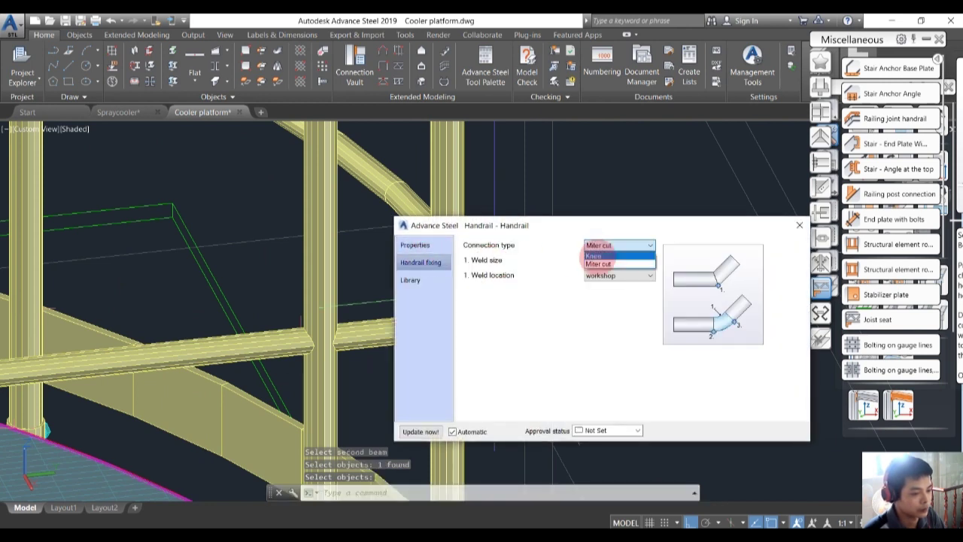
{"action": "left_click", "coordinate": [593, 256]}
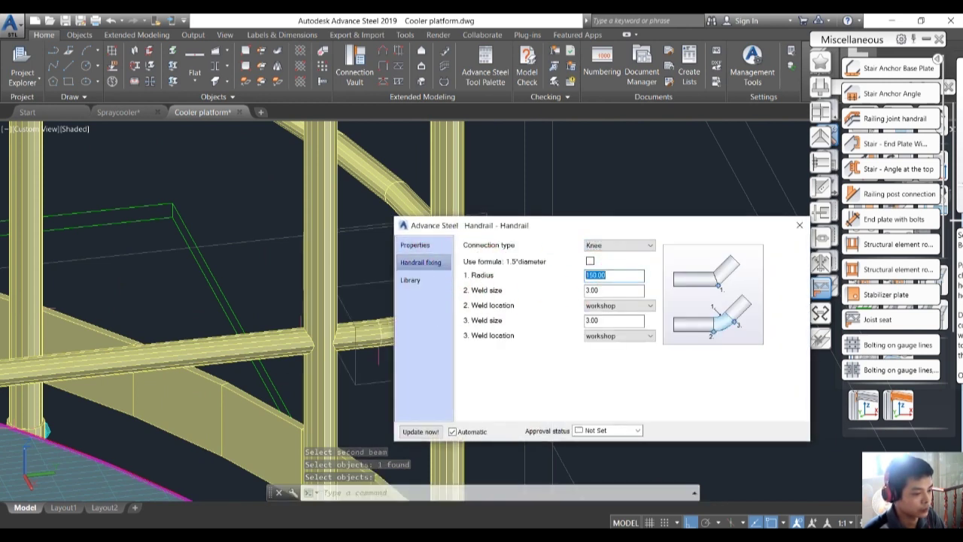
{"action": "left_click", "coordinate": [648, 319]}
{"action": "left_click", "coordinate": [800, 225]}
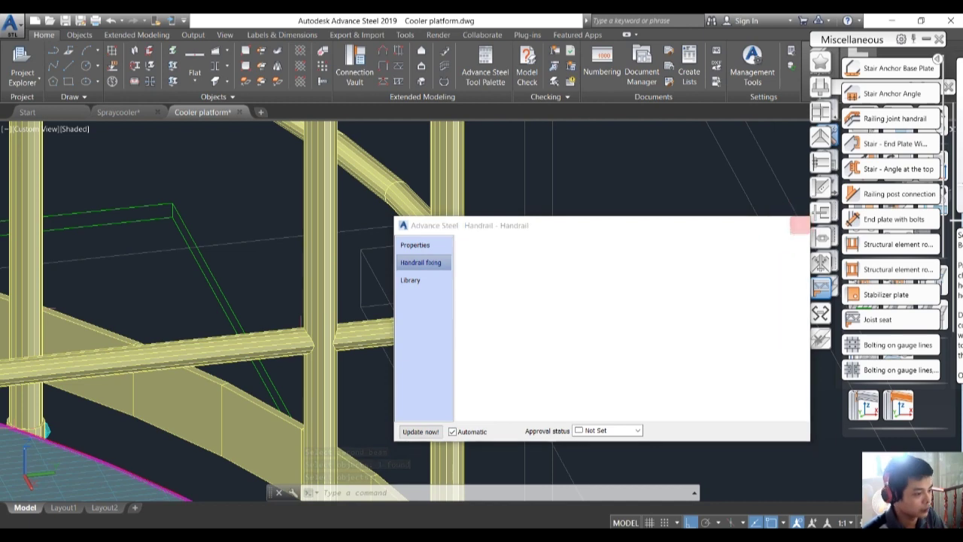
Join the straight and curved kick plates at the second corner with a Railing joint handrail connection
{"action": "scroll", "coordinate": [585, 354], "scroll_direction": "down", "scroll_amount": 2}
{"action": "middle_click_drag", "start_coordinate": [585, 354], "coordinate": [566, 159]}
{"action": "scroll", "coordinate": [548, 348], "scroll_direction": "up", "scroll_amount": 3}
{"action": "key", "text": "space"}
{"action": "scroll", "coordinate": [519, 334], "scroll_direction": "up", "scroll_amount": 2}
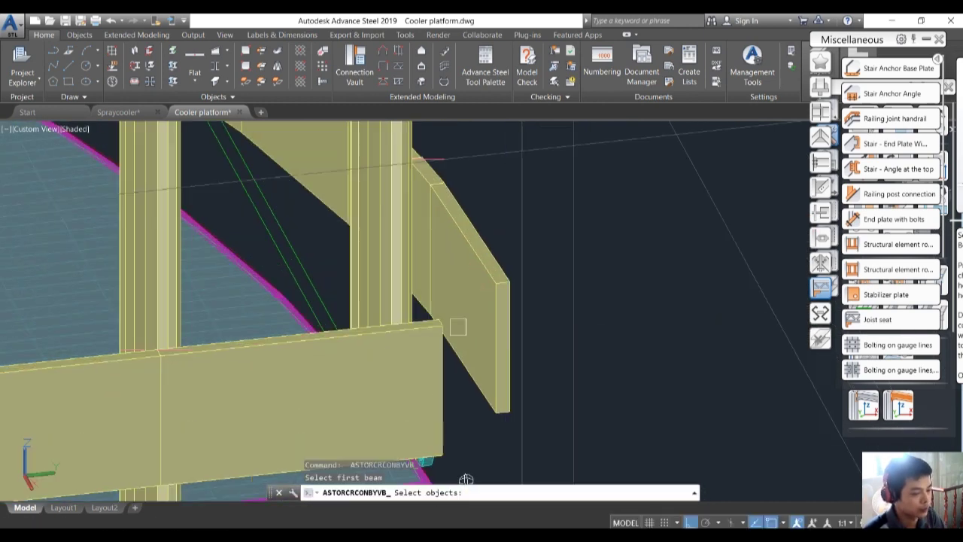
{"action": "scroll", "coordinate": [455, 325], "scroll_direction": "up", "scroll_amount": 4}
{"action": "left_click", "coordinate": [424, 325]}
{"action": "key", "text": "space"}
{"action": "left_click", "coordinate": [523, 276]}
{"action": "key", "text": "Return"}
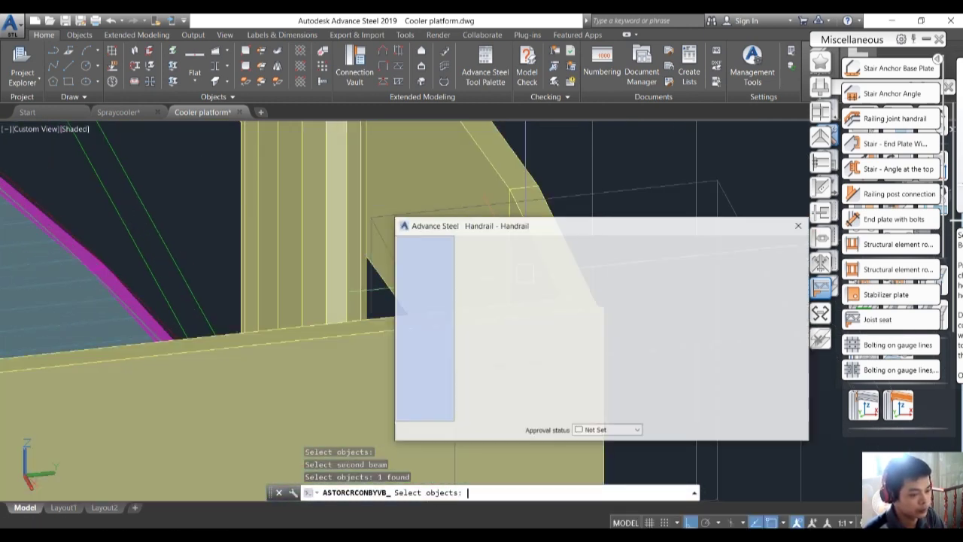
Close the settings of the kick plate handrail joint at the second corner
{"action": "left_click", "coordinate": [799, 224]}
{"action": "scroll", "coordinate": [542, 377], "scroll_direction": "down", "scroll_amount": 6}
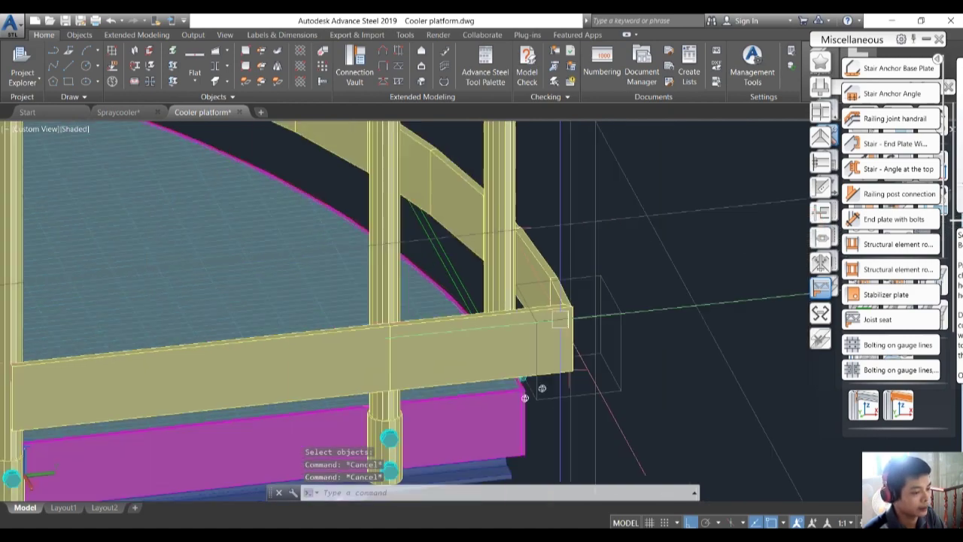
{"action": "middle_click_drag", "start_coordinate": [476, 333], "coordinate": [288, 329], "text": "shift"}
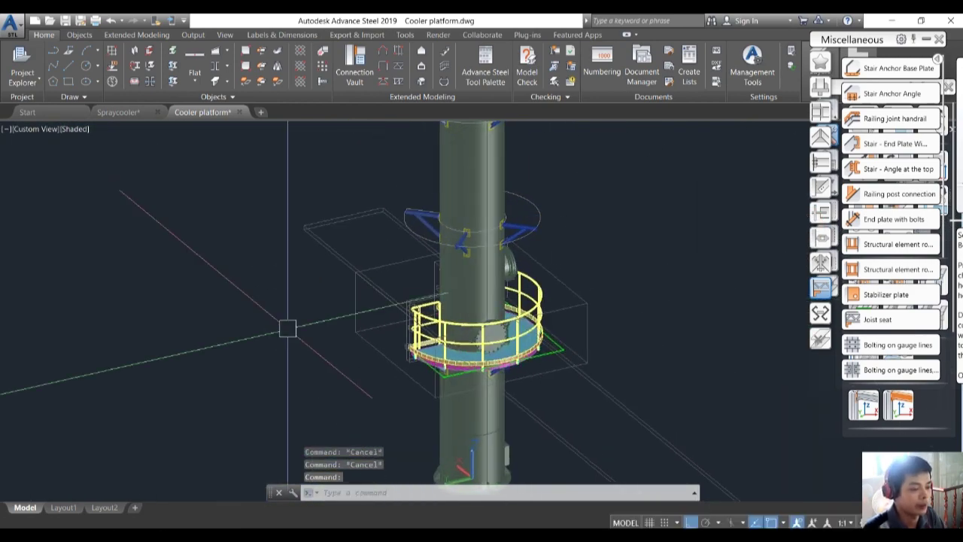
Examine the finished platform railing and the bracket levels higher up the cooler tower
{"action": "scroll", "coordinate": [553, 352], "scroll_direction": "up", "scroll_amount": 6}
{"action": "scroll", "coordinate": [578, 359], "scroll_direction": "down", "scroll_amount": 3}
{"action": "middle_click_drag", "start_coordinate": [549, 369], "coordinate": [450, 363], "text": "shift"}
{"action": "scroll", "coordinate": [483, 371], "scroll_direction": "down", "scroll_amount": 3}
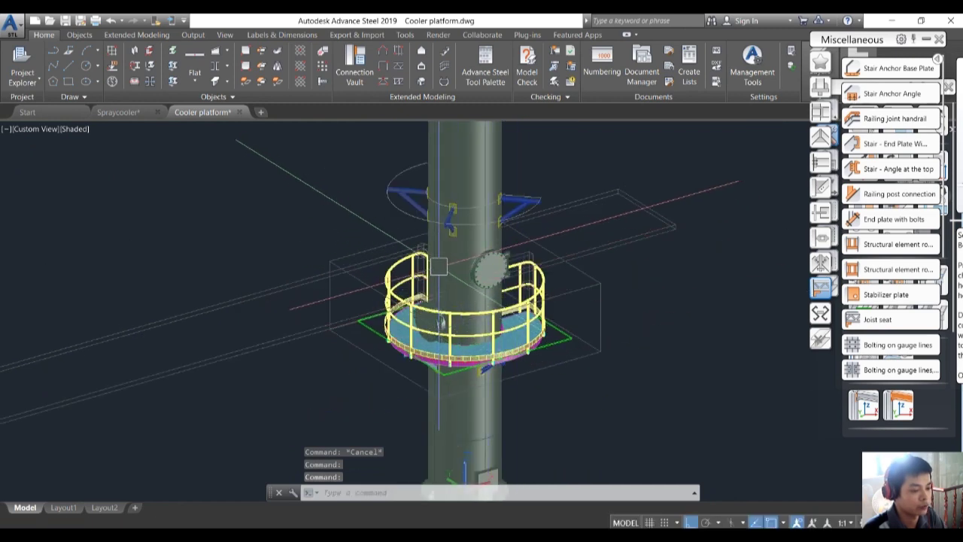
{"action": "scroll", "coordinate": [444, 262], "scroll_direction": "down", "scroll_amount": 5}
{"action": "scroll", "coordinate": [452, 301], "scroll_direction": "up", "scroll_amount": 4}
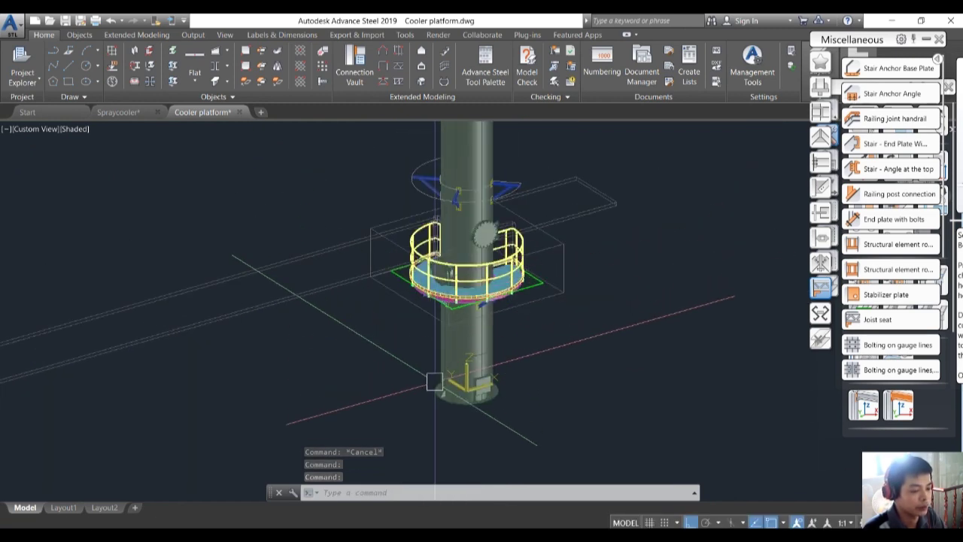
{"action": "middle_click_drag", "start_coordinate": [481, 286], "coordinate": [466, 416]}
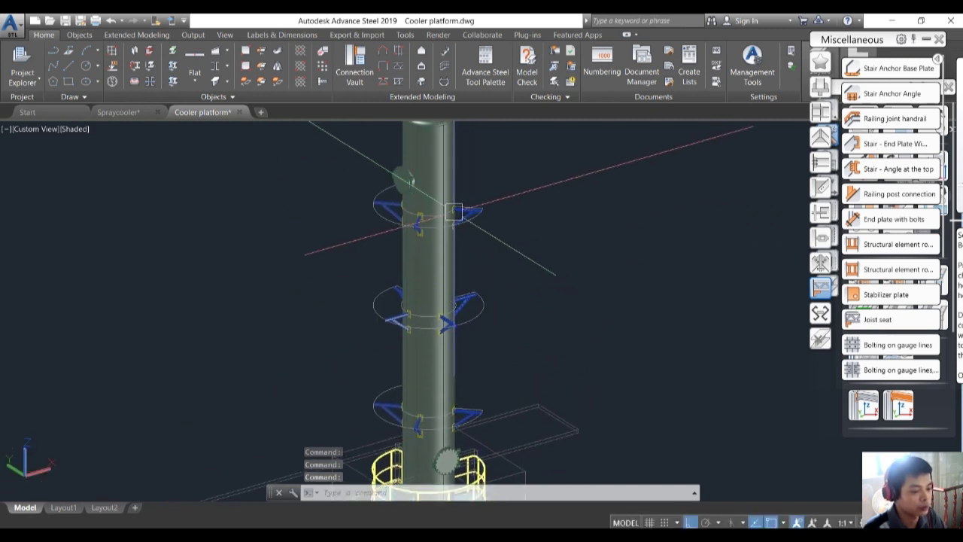
{"action": "scroll", "coordinate": [454, 212], "scroll_direction": "down", "scroll_amount": 4}
{"action": "scroll", "coordinate": [473, 374], "scroll_direction": "up", "scroll_amount": 3}
{"action": "middle_click_drag", "start_coordinate": [473, 375], "coordinate": [469, 326]}
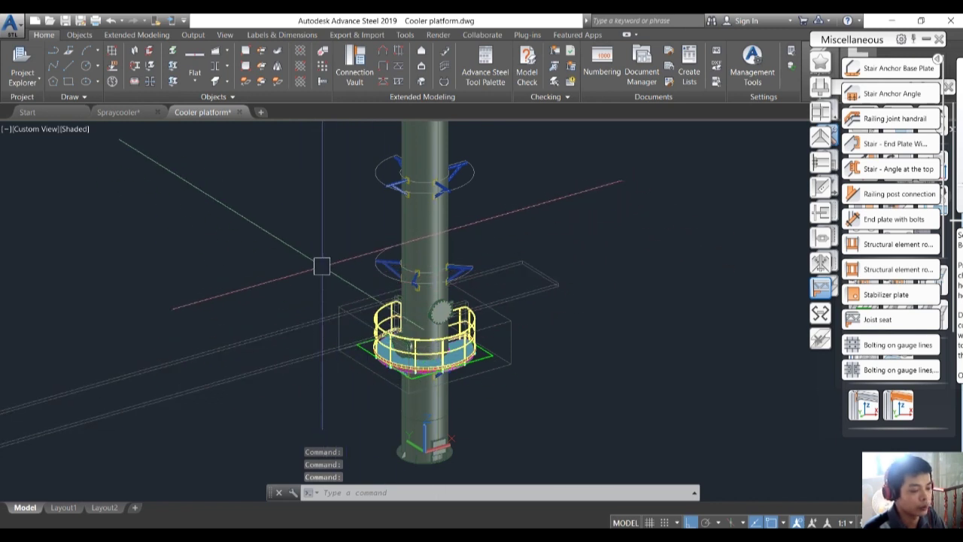
{"action": "middle_click_drag", "start_coordinate": [551, 271], "coordinate": [542, 321]}
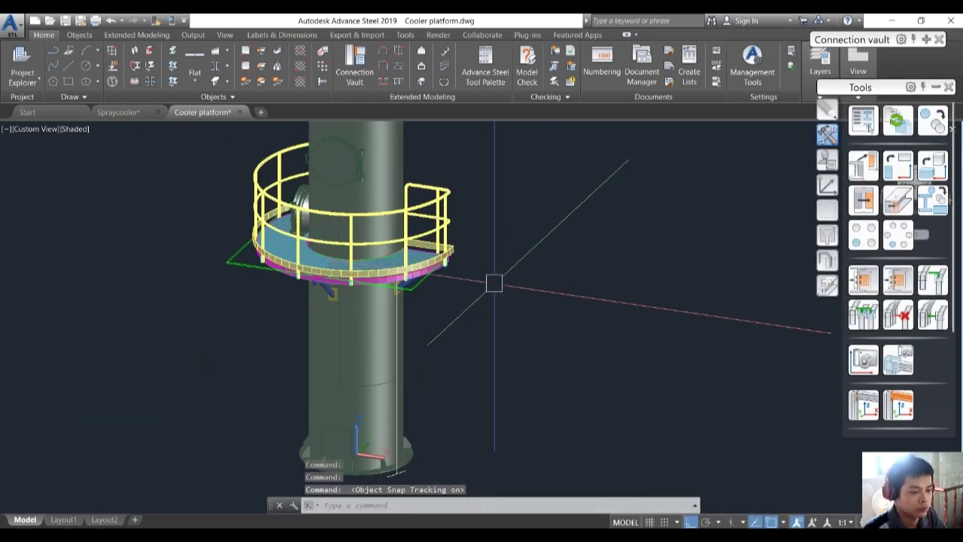
Examine the railed platforms on every level of the tower, from the top level down to the base
{"action": "scroll", "coordinate": [494, 283], "scroll_direction": "down", "scroll_amount": 5}
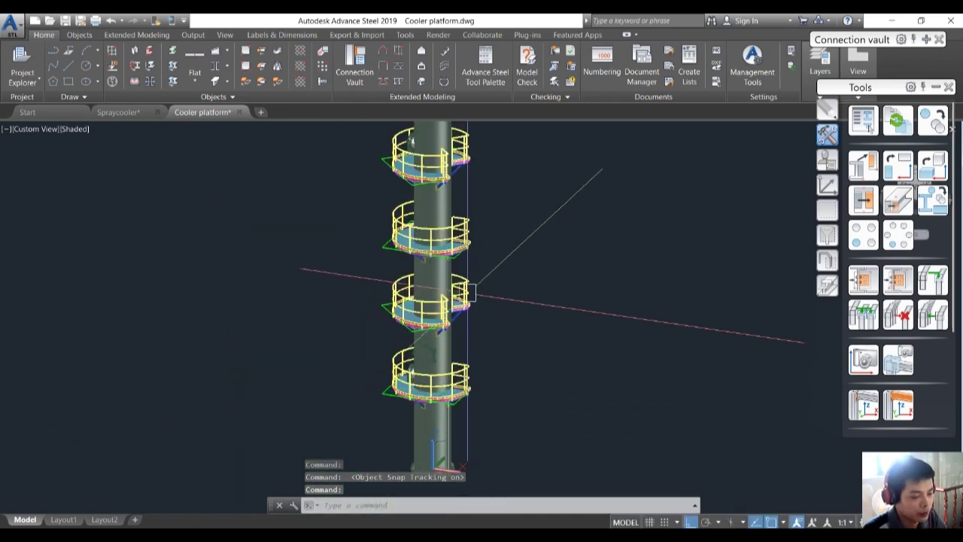
{"action": "scroll", "coordinate": [468, 292], "scroll_direction": "up", "scroll_amount": 3}
{"action": "scroll", "coordinate": [474, 273], "scroll_direction": "down", "scroll_amount": 2}
{"action": "middle_click_drag", "start_coordinate": [475, 271], "coordinate": [461, 414]}
{"action": "scroll", "coordinate": [448, 252], "scroll_direction": "up", "scroll_amount": 2}
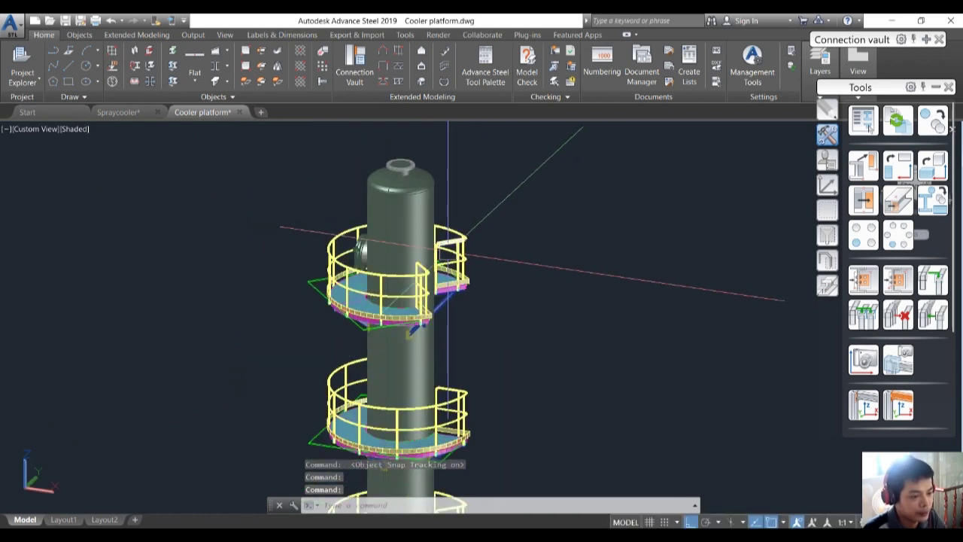
{"action": "scroll", "coordinate": [448, 251], "scroll_direction": "down", "scroll_amount": 2}
{"action": "middle_click_drag", "start_coordinate": [487, 361], "coordinate": [496, 204]}
{"action": "scroll", "coordinate": [456, 271], "scroll_direction": "up", "scroll_amount": 5}
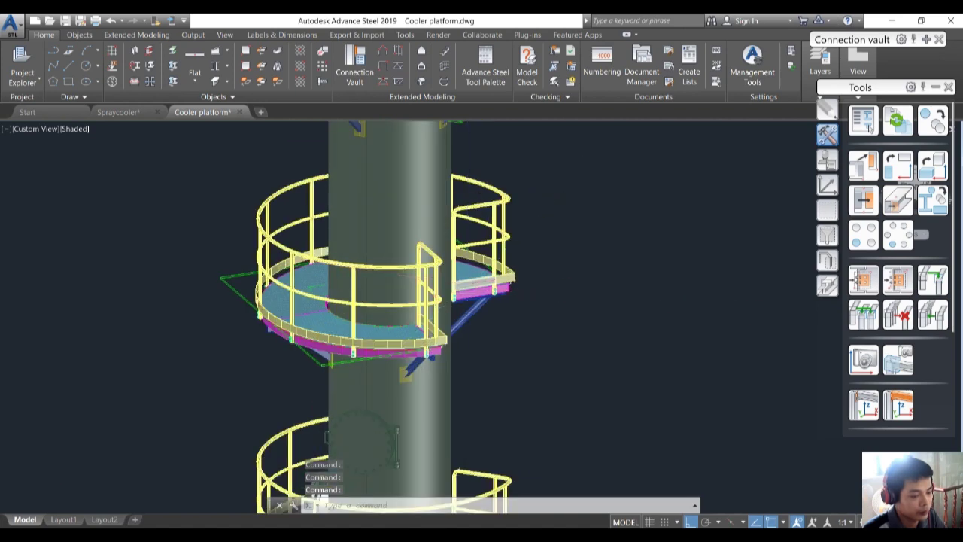
{"action": "scroll", "coordinate": [461, 271], "scroll_direction": "down", "scroll_amount": 2}
{"action": "middle_click_drag", "start_coordinate": [518, 350], "coordinate": [505, 210]}
{"action": "scroll", "coordinate": [439, 351], "scroll_direction": "up", "scroll_amount": 3}
{"action": "scroll", "coordinate": [456, 313], "scroll_direction": "down", "scroll_amount": 2}
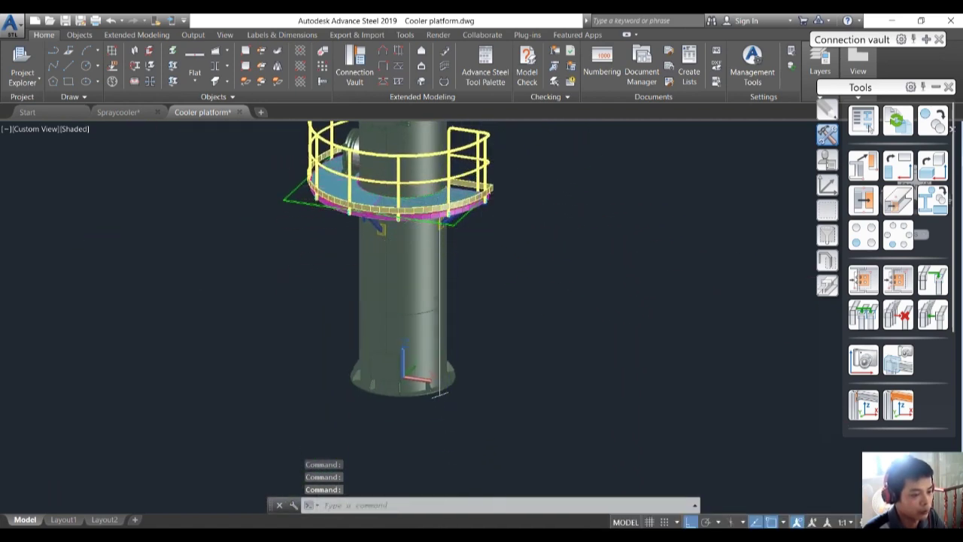
Set a UCS at the foot of the vertical guide line beside the tower base, with X along the short base line and Y upward
{"action": "middle_click_drag", "start_coordinate": [440, 393], "coordinate": [442, 463]}
{"action": "scroll", "coordinate": [452, 276], "scroll_direction": "up", "scroll_amount": 3}
{"action": "middle_click_drag", "start_coordinate": [452, 276], "coordinate": [452, 260], "text": "shift"}
{"action": "scroll", "coordinate": [445, 243], "scroll_direction": "down", "scroll_amount": 4}
{"action": "mouse_move", "coordinate": [481, 385]}
{"action": "middle_mouse_down"}
{"action": "mouse_move", "coordinate": [489, 336]}
{"action": "mouse_move", "coordinate": [466, 393]}
{"action": "middle_mouse_up"}
{"action": "scroll", "coordinate": [462, 368], "scroll_direction": "up", "scroll_amount": 5}
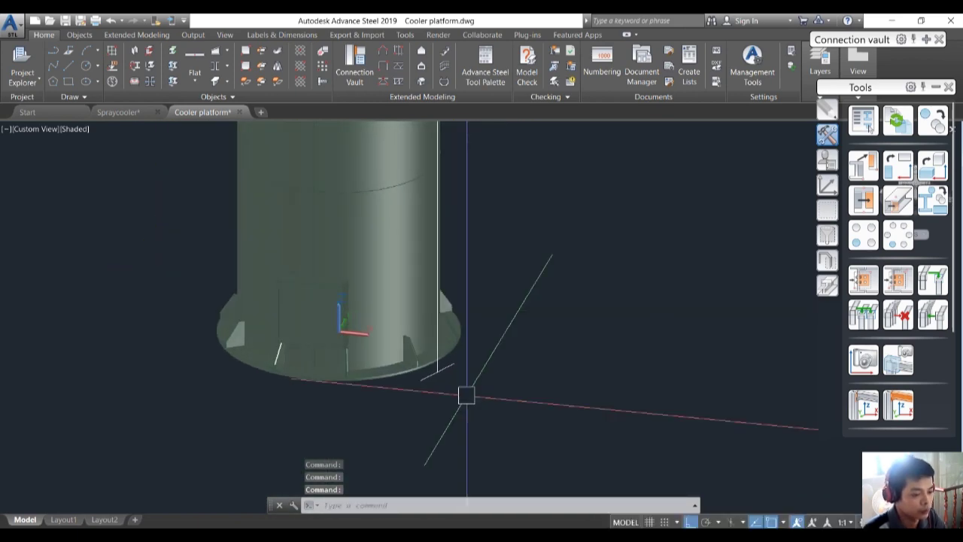
{"action": "scroll", "coordinate": [456, 393], "scroll_direction": "up", "scroll_amount": 2}
{"action": "type", "text": "ucs"}
{"action": "key", "text": "Return"}
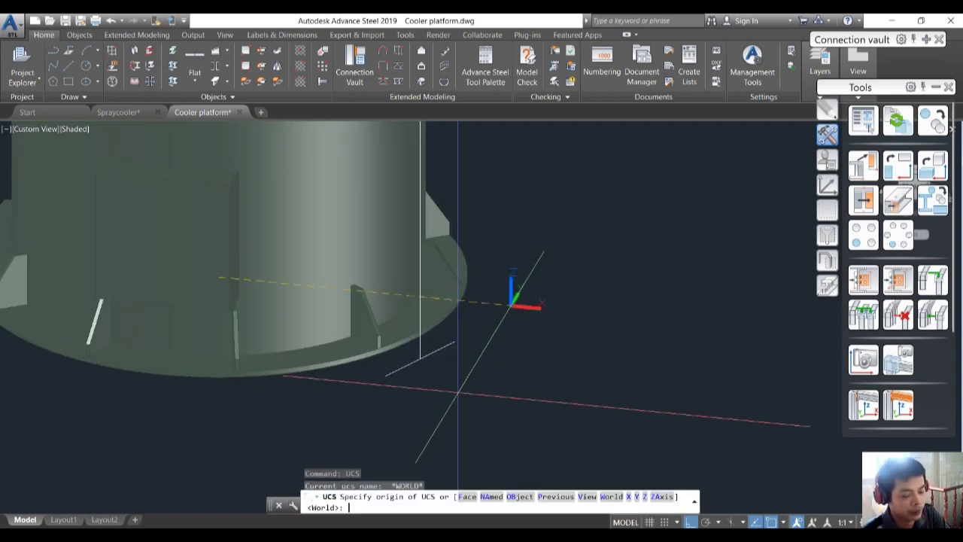
{"action": "scroll", "coordinate": [401, 364], "scroll_direction": "up", "scroll_amount": 2}
{"action": "left_click", "coordinate": [397, 365]}
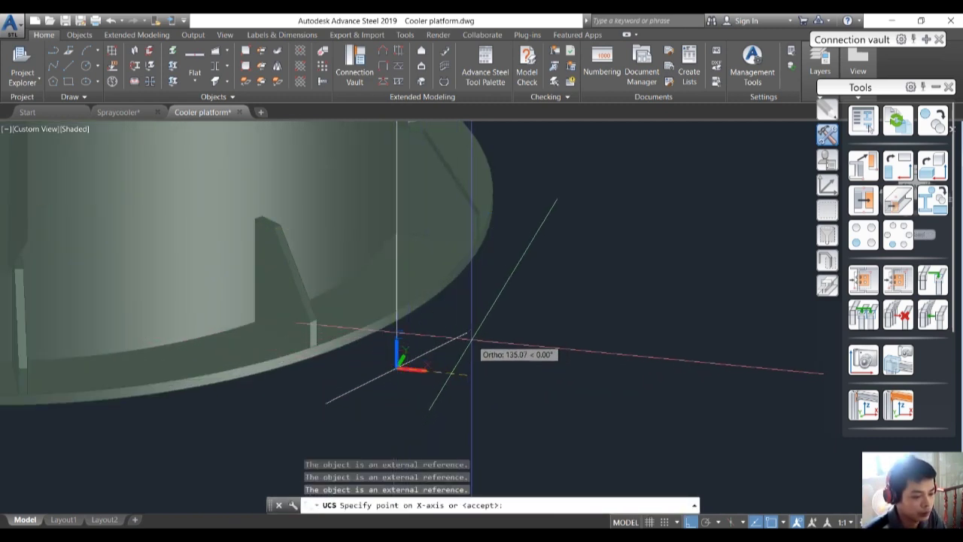
{"action": "left_click", "coordinate": [463, 331]}
{"action": "scroll", "coordinate": [414, 455], "scroll_direction": "up", "scroll_amount": 2}
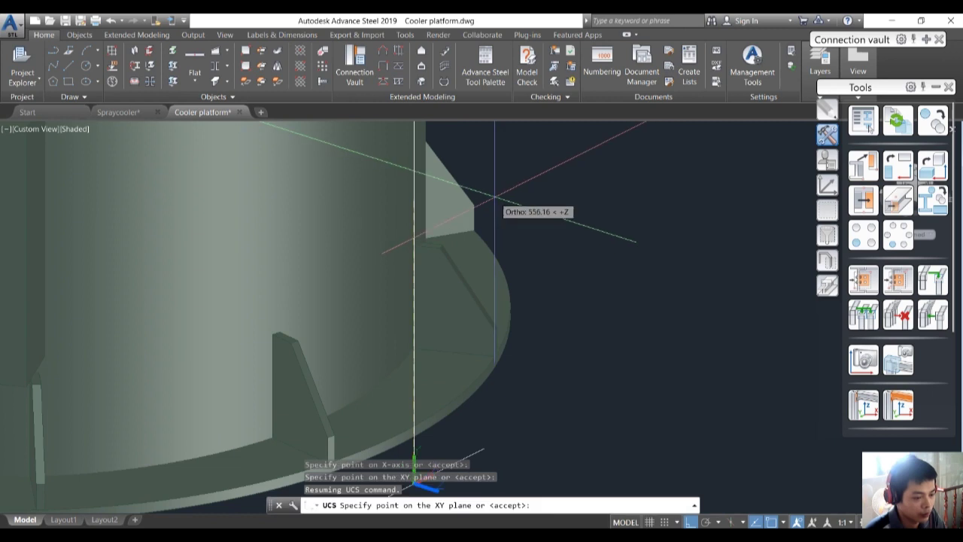
{"action": "left_click", "coordinate": [506, 188]}
{"action": "scroll", "coordinate": [509, 222], "scroll_direction": "down", "scroll_amount": 2}
{"action": "middle_click_drag", "start_coordinate": [522, 316], "coordinate": [511, 280]}
{"action": "key", "text": "Return"}
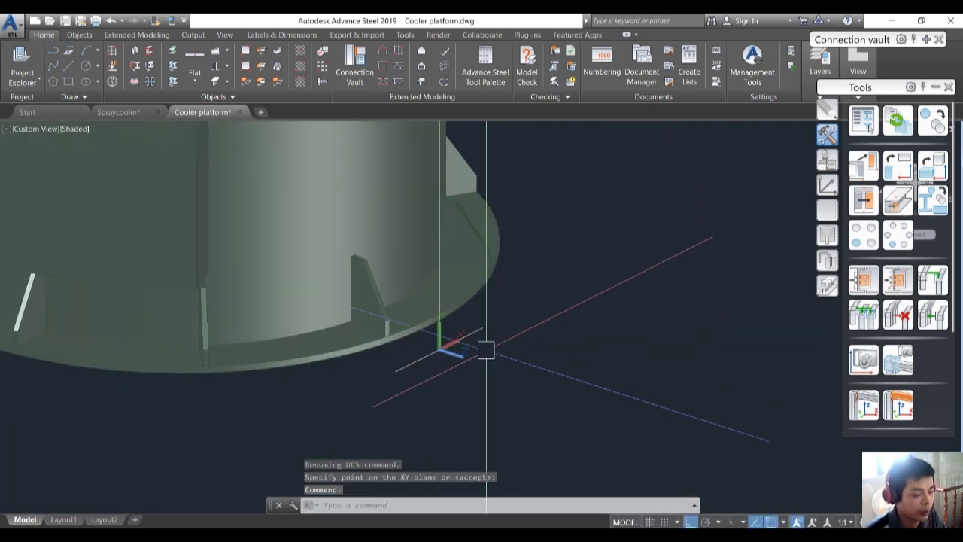
Reorient the UCS at the guide line's foot so X points up and Y points away from the tower
{"action": "scroll", "coordinate": [450, 356], "scroll_direction": "up", "scroll_amount": 2}
{"action": "scroll", "coordinate": [434, 360], "scroll_direction": "up", "scroll_amount": 1}
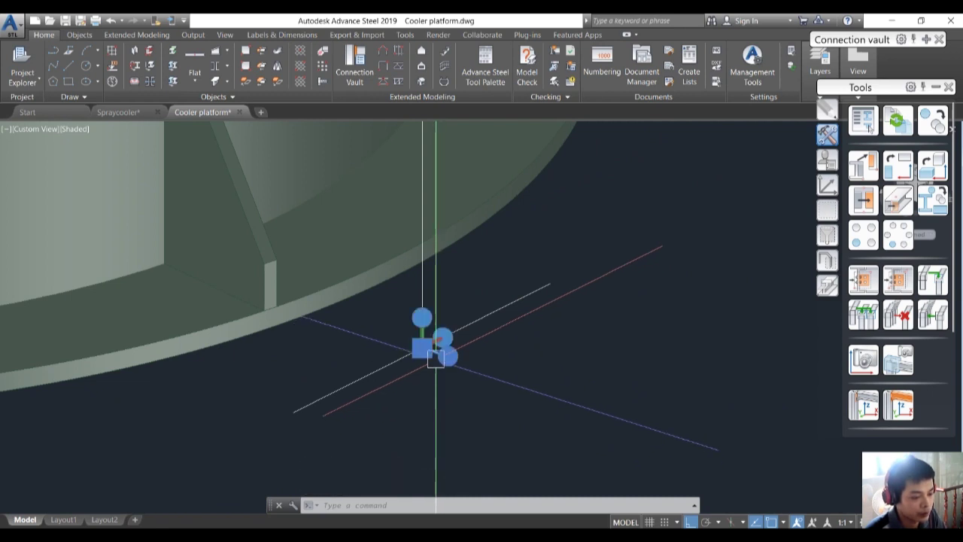
{"action": "left_click", "coordinate": [422, 317]}
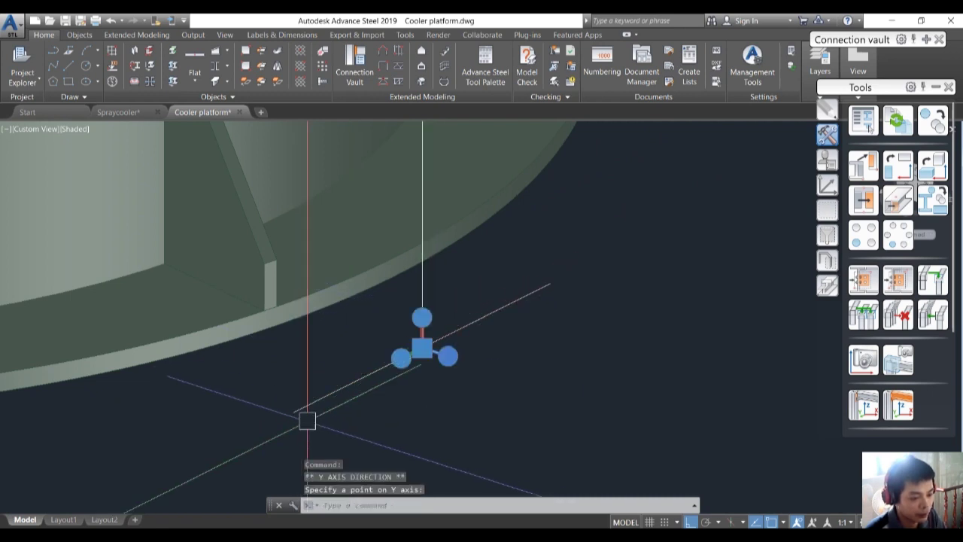
{"action": "key", "text": "Escape"}
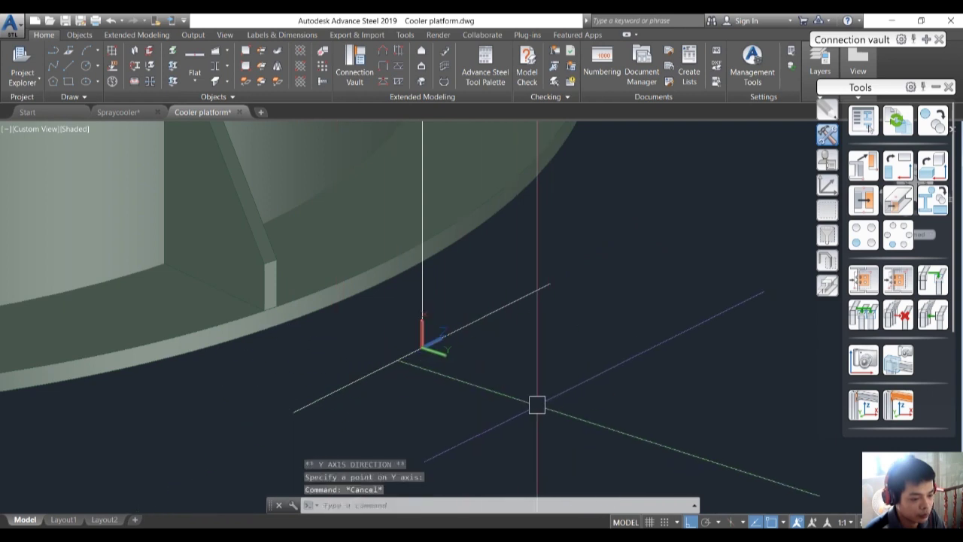
{"action": "key", "text": "Escape"}
{"action": "key", "text": "Escape"}
Try to place a cage ladder from the guide line's foot up to the lowest platform level
{"action": "left_click", "coordinate": [445, 80]}
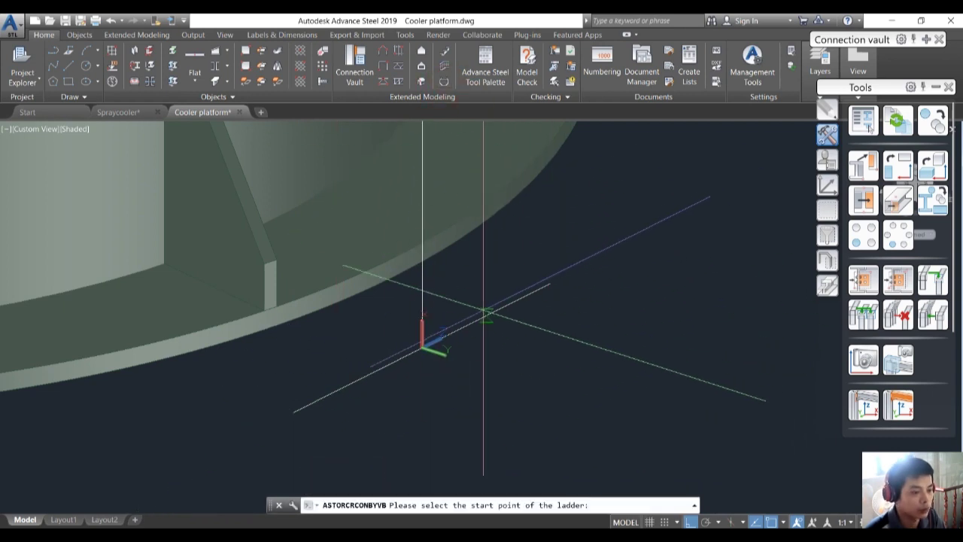
{"action": "scroll", "coordinate": [438, 336], "scroll_direction": "up", "scroll_amount": 3}
{"action": "left_click", "coordinate": [405, 356]}
{"action": "scroll", "coordinate": [440, 427], "scroll_direction": "down", "scroll_amount": 10}
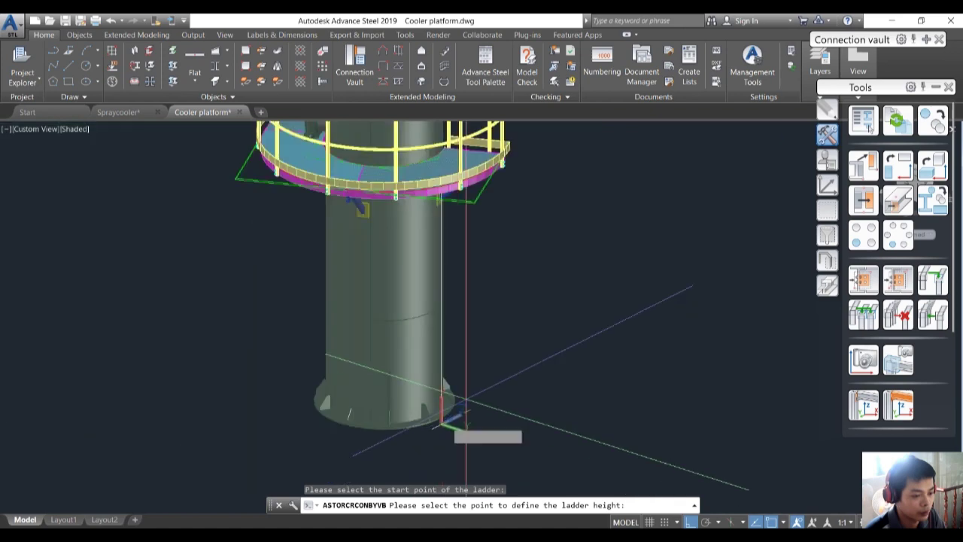
{"action": "middle_click_drag", "start_coordinate": [499, 279], "coordinate": [497, 407]}
{"action": "scroll", "coordinate": [438, 297], "scroll_direction": "up", "scroll_amount": 5}
{"action": "scroll", "coordinate": [514, 263], "scroll_direction": "up", "scroll_amount": 4}
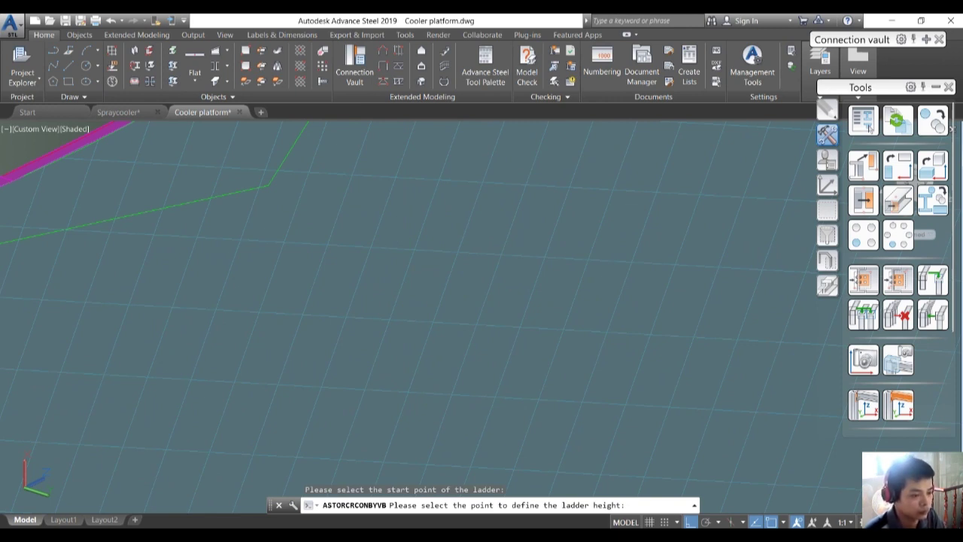
{"action": "left_click", "coordinate": [478, 273]}
{"action": "left_click_drag", "start_coordinate": [747, 222], "coordinate": [962, 357]}
{"action": "scroll", "coordinate": [507, 254], "scroll_direction": "down", "scroll_amount": 6}
{"action": "middle_click_drag", "start_coordinate": [485, 369], "coordinate": [499, 207]}
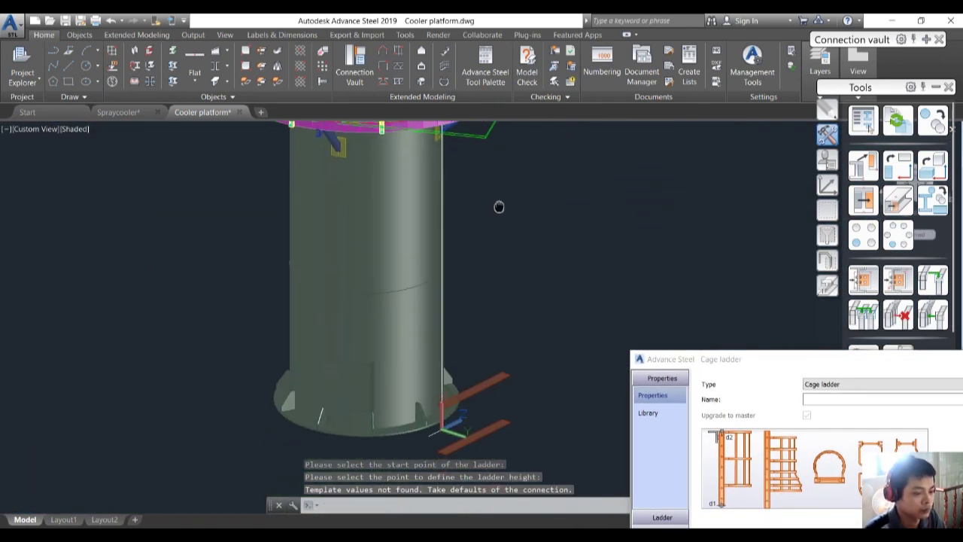
{"action": "middle_click_drag", "start_coordinate": [530, 355], "coordinate": [514, 306]}
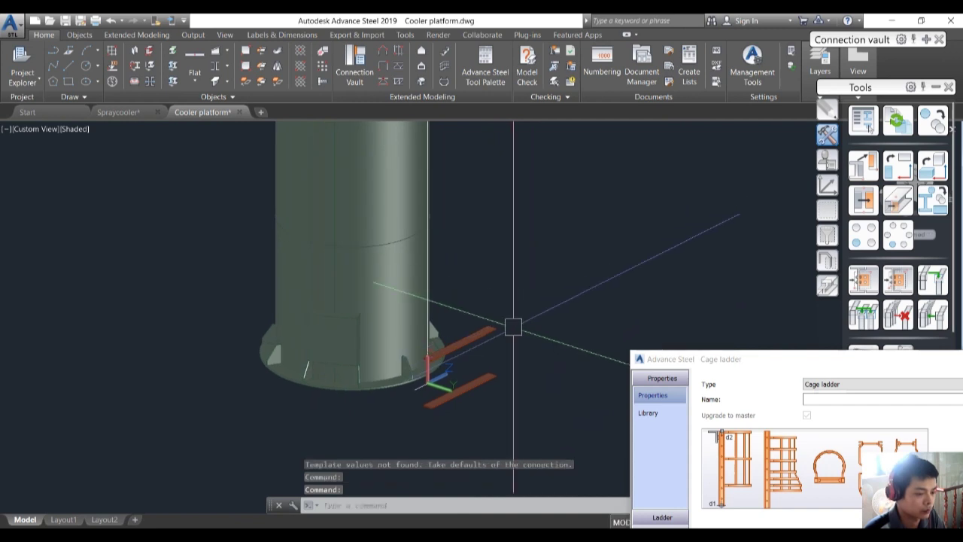
{"action": "mouse_move", "coordinate": [487, 378]}
{"action": "middle_mouse_down", "text": "shift"}
{"action": "mouse_move", "coordinate": [533, 375]}
{"action": "mouse_move", "coordinate": [488, 383]}
{"action": "middle_mouse_up", "text": "shift"}
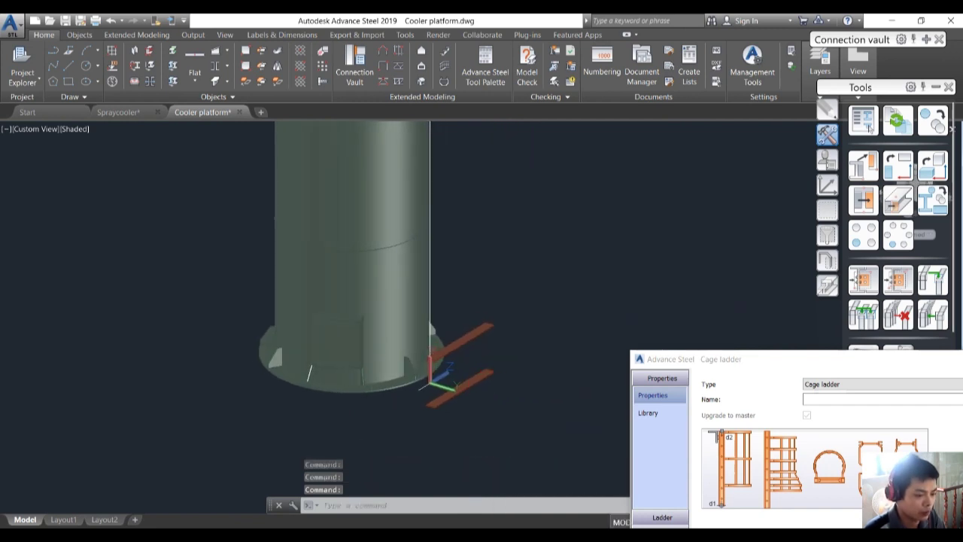
{"action": "left_click_drag", "start_coordinate": [731, 361], "coordinate": [464, 309]}
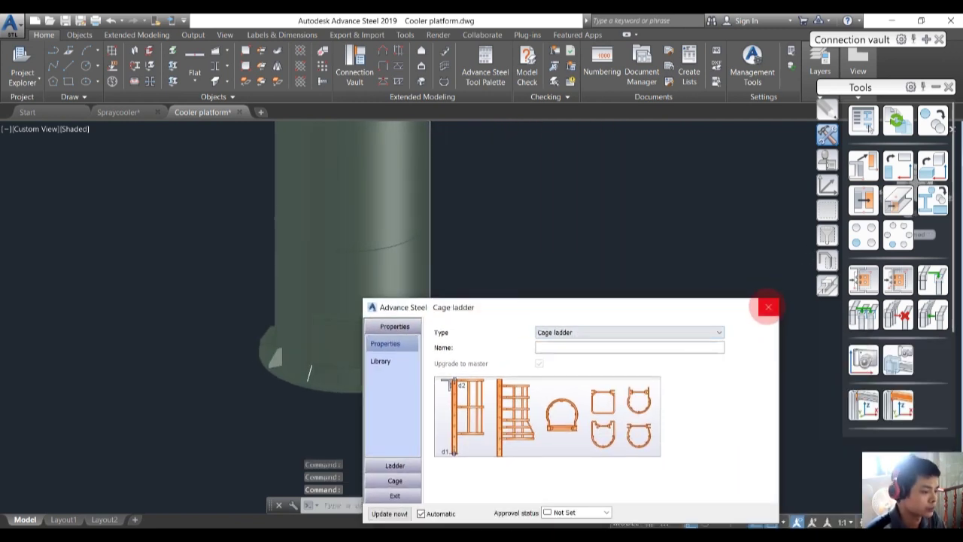
Close the cage ladder settings and delete the wrongly oriented ladder
{"action": "left_click", "coordinate": [769, 307]}
{"action": "scroll", "coordinate": [490, 369], "scroll_direction": "up", "scroll_amount": 3}
{"action": "left_click", "coordinate": [490, 370]}
{"action": "type", "text": "e"}
{"action": "key", "text": "Return"}
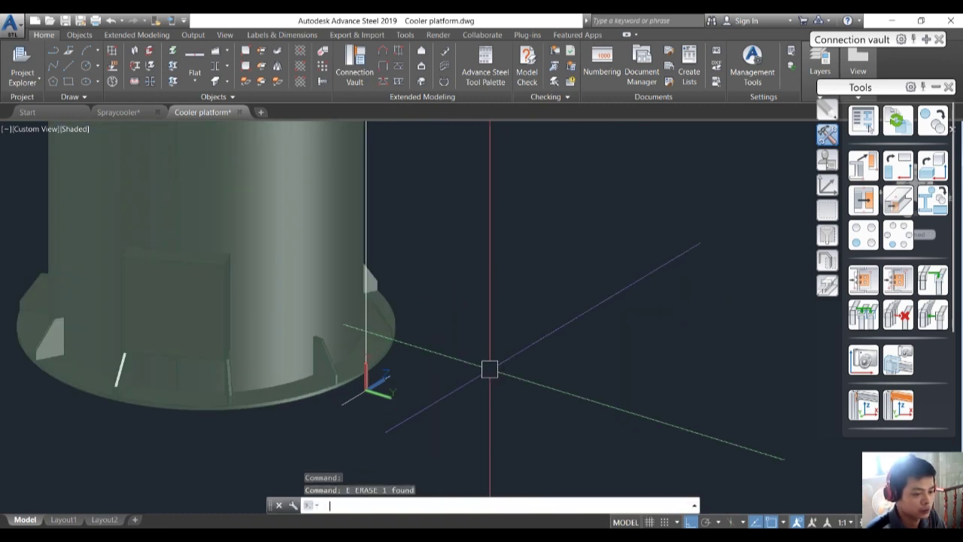
{"action": "key", "text": "Escape"}
Redirect the UCS Z axis upward along the vertical guide line, keeping Y pointing away from the tower
{"action": "scroll", "coordinate": [384, 377], "scroll_direction": "up", "scroll_amount": 2}
{"action": "left_click", "coordinate": [386, 376]}
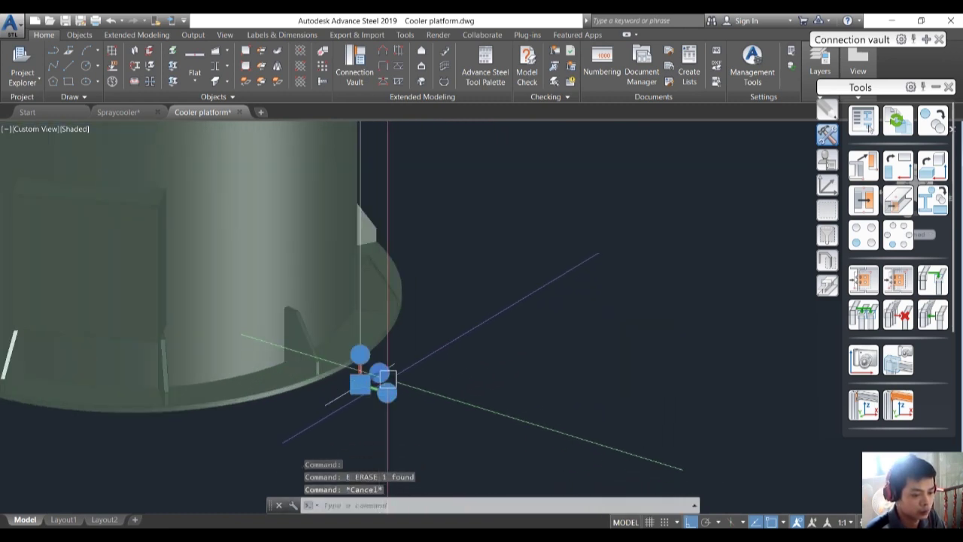
{"action": "left_click", "coordinate": [379, 372]}
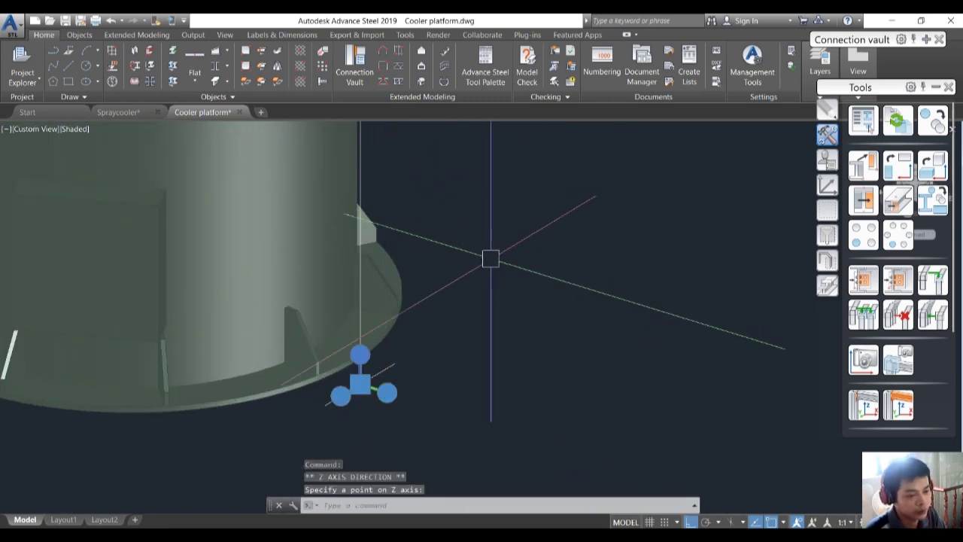
{"action": "key", "text": "Escape"}
{"action": "key", "text": "Escape"}
{"action": "key", "text": "Escape"}
Place a cage ladder starting at the guide line's foot, with its height defined at the lowest platform level
{"action": "left_click", "coordinate": [444, 81]}
{"action": "middle_click_drag", "start_coordinate": [470, 409], "coordinate": [519, 390]}
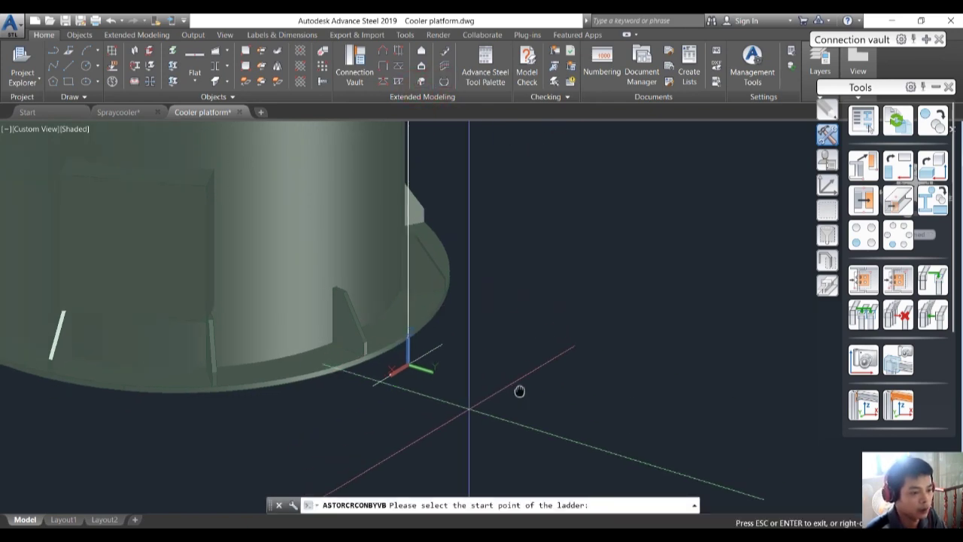
{"action": "scroll", "coordinate": [423, 379], "scroll_direction": "up", "scroll_amount": 3}
{"action": "left_click", "coordinate": [395, 354]}
{"action": "scroll", "coordinate": [421, 414], "scroll_direction": "down", "scroll_amount": 5}
{"action": "middle_click_drag", "start_coordinate": [474, 260], "coordinate": [480, 401]}
{"action": "scroll", "coordinate": [480, 401], "scroll_direction": "down", "scroll_amount": 2}
{"action": "scroll", "coordinate": [464, 289], "scroll_direction": "up", "scroll_amount": 6}
{"action": "scroll", "coordinate": [451, 226], "scroll_direction": "up", "scroll_amount": 4}
{"action": "scroll", "coordinate": [452, 290], "scroll_direction": "up", "scroll_amount": 5}
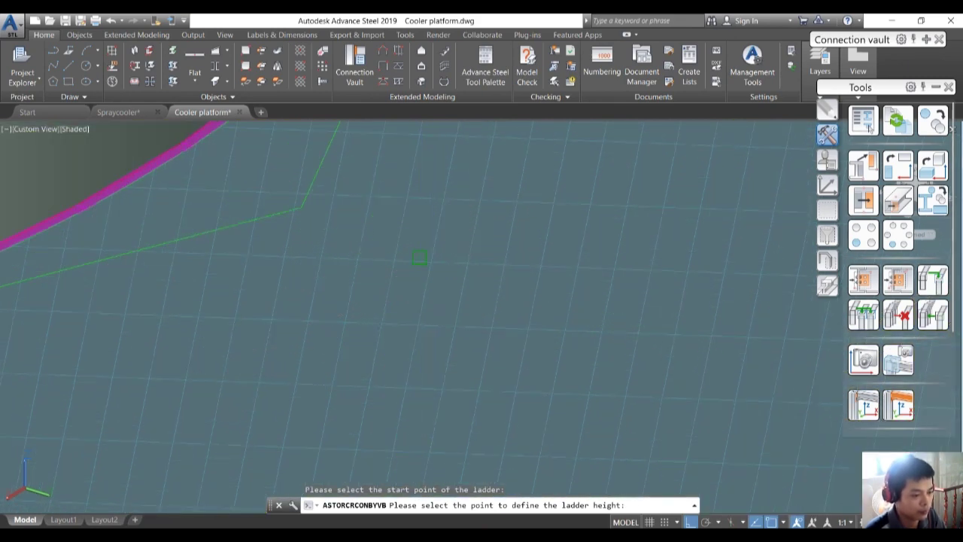
{"action": "scroll", "coordinate": [419, 257], "scroll_direction": "down", "scroll_amount": 3}
{"action": "left_click", "coordinate": [419, 258]}
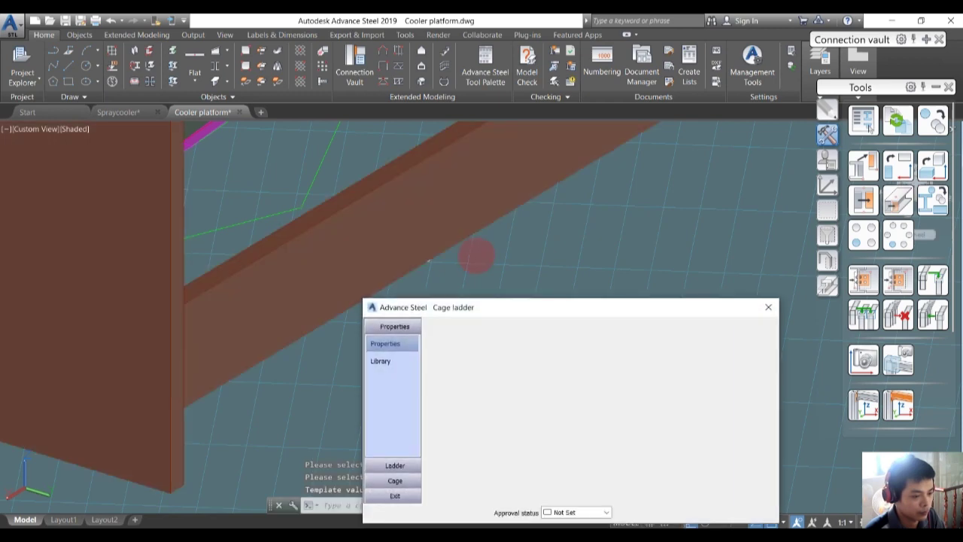
Examine the new ladder between the tower base and lowest platform, moving its settings window clear of it
{"action": "scroll", "coordinate": [436, 247], "scroll_direction": "down", "scroll_amount": 3}
{"action": "scroll", "coordinate": [256, 361], "scroll_direction": "down", "scroll_amount": 5}
{"action": "scroll", "coordinate": [226, 380], "scroll_direction": "up", "scroll_amount": 6}
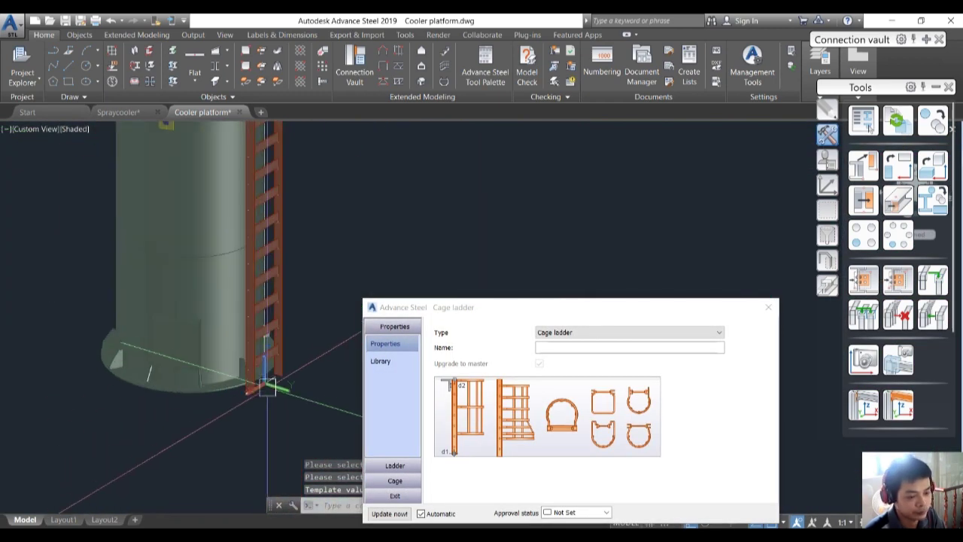
{"action": "scroll", "coordinate": [219, 370], "scroll_direction": "down", "scroll_amount": 3}
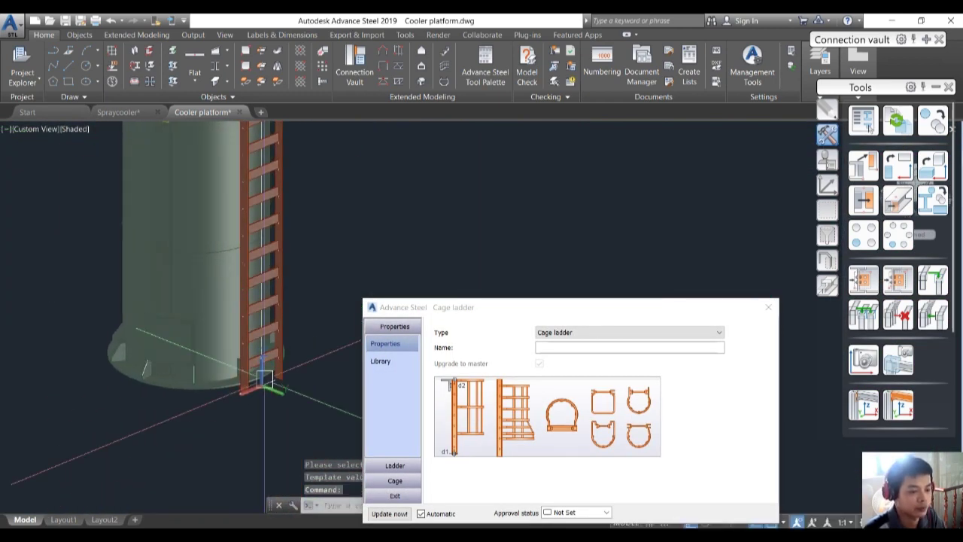
{"action": "scroll", "coordinate": [258, 383], "scroll_direction": "down", "scroll_amount": 4}
{"action": "middle_click_drag", "start_coordinate": [287, 318], "coordinate": [301, 320]}
{"action": "left_click_drag", "start_coordinate": [440, 312], "coordinate": [474, 211]}
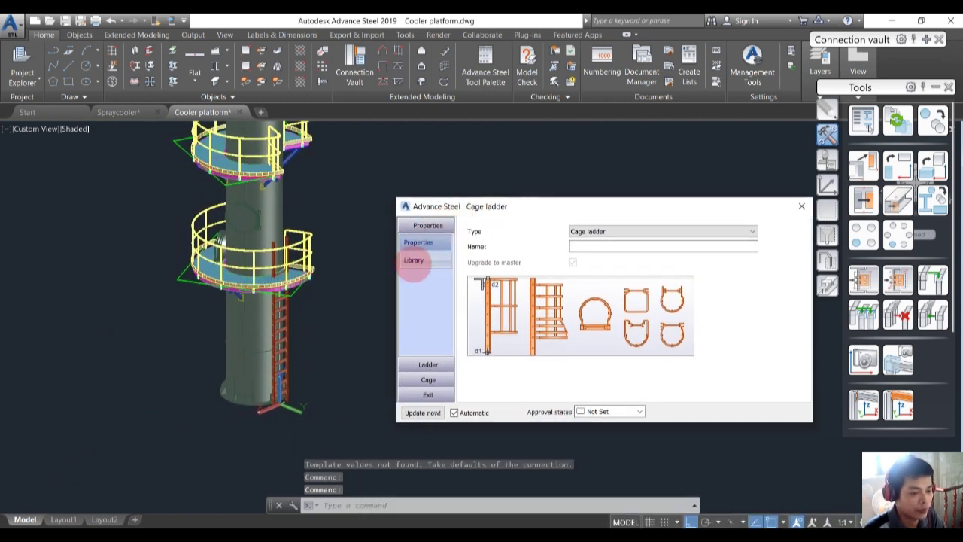
Apply the Ladder.2 library preset to the cage ladder and set its height to 3700
{"action": "left_click", "coordinate": [414, 261]}
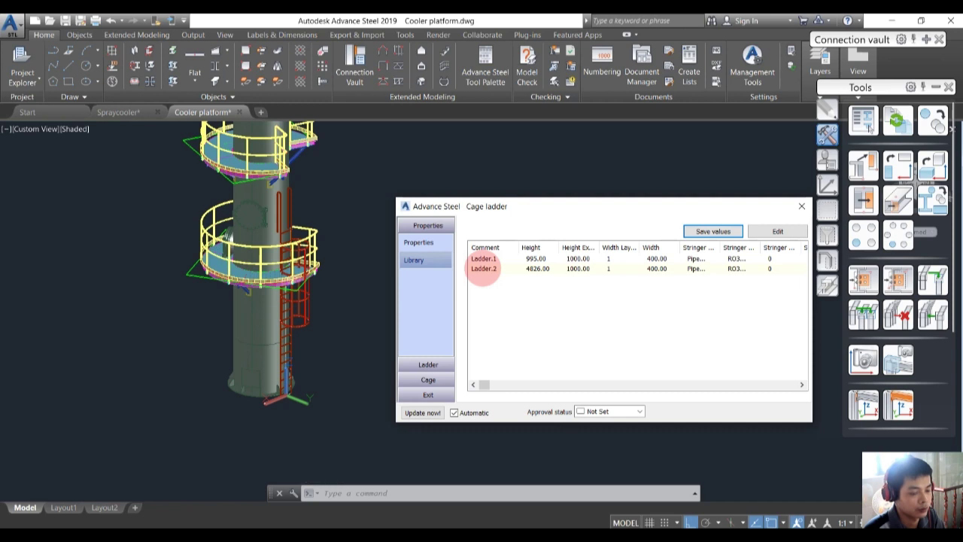
{"action": "left_click", "coordinate": [484, 269]}
{"action": "left_click", "coordinate": [428, 365]}
{"action": "left_click", "coordinate": [595, 226]}
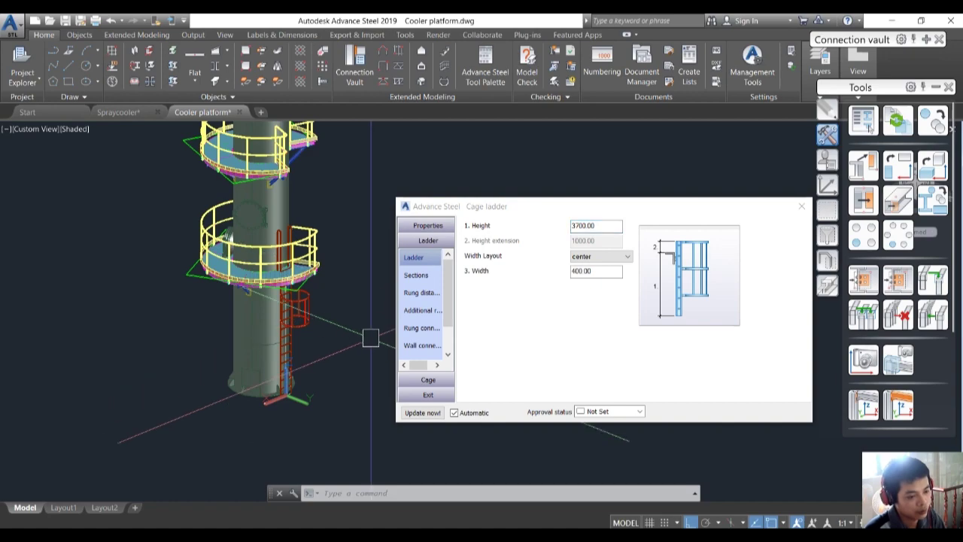
Set the cage's height to first brace to 2000 and close the cage ladder settings
{"action": "scroll", "coordinate": [288, 259], "scroll_direction": "up", "scroll_amount": 5}
{"action": "middle_click_drag", "start_coordinate": [237, 319], "coordinate": [252, 267], "text": "shift"}
{"action": "middle_click_drag", "start_coordinate": [367, 377], "coordinate": [326, 234]}
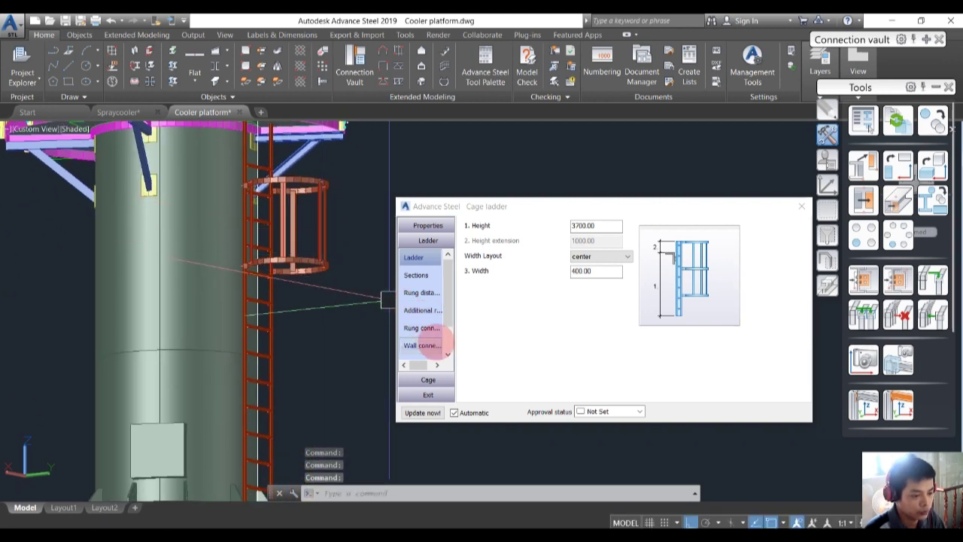
{"action": "left_click_drag", "start_coordinate": [449, 305], "coordinate": [448, 347]}
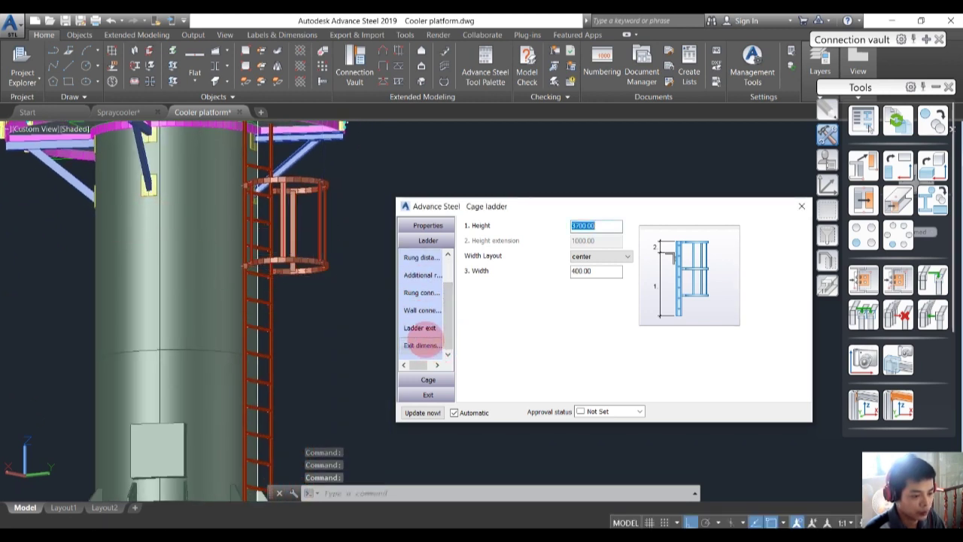
{"action": "left_click", "coordinate": [429, 378]}
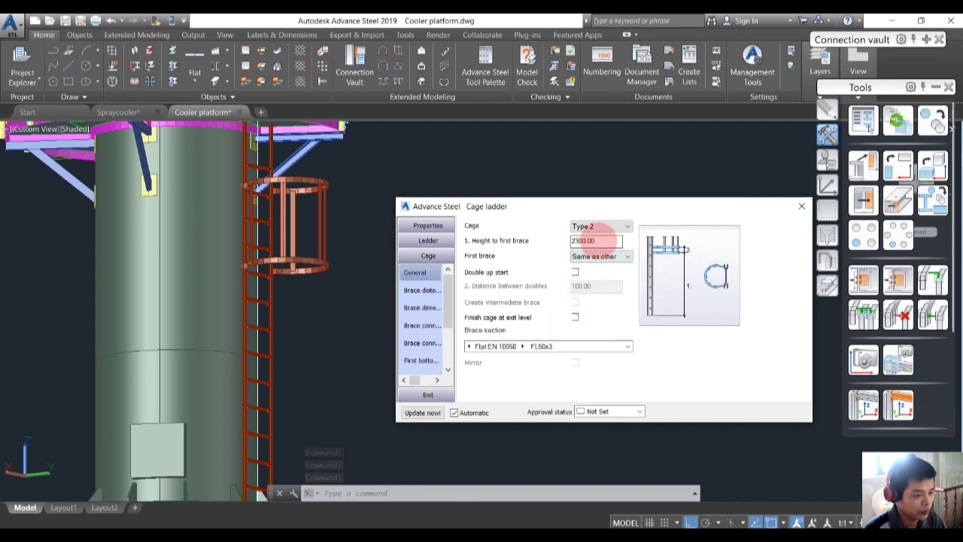
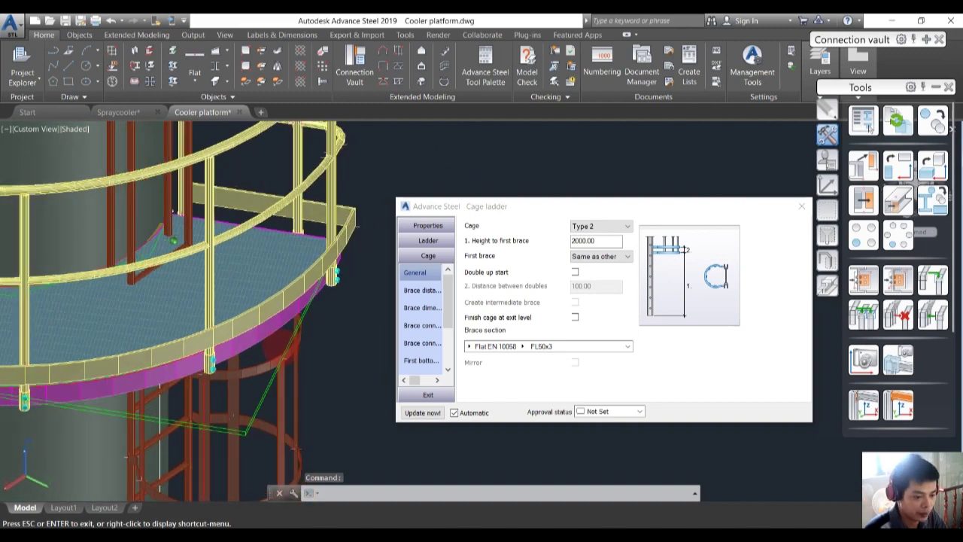
{"action": "scroll", "coordinate": [295, 349], "scroll_direction": "down", "scroll_amount": 5}
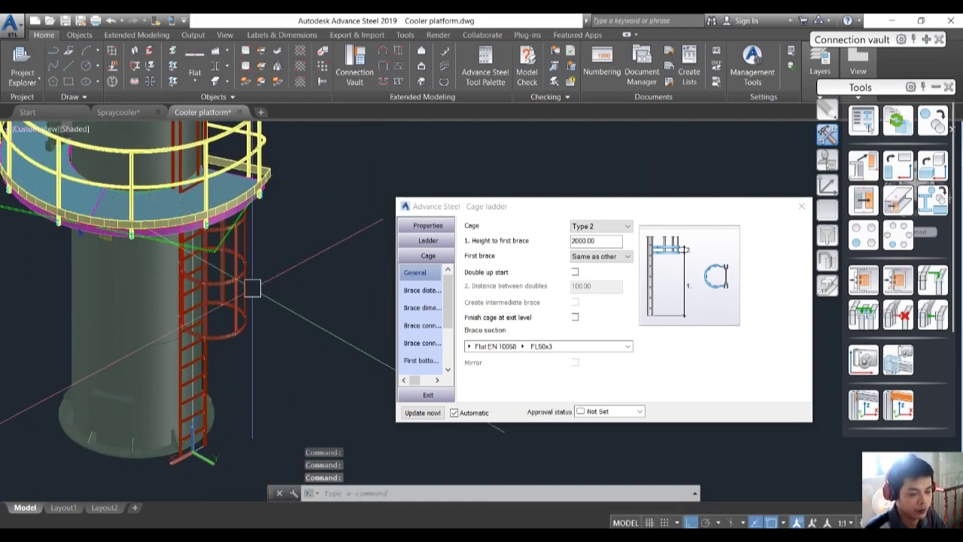
{"action": "middle_click_drag", "start_coordinate": [254, 286], "coordinate": [167, 273], "text": "shift"}
{"action": "middle_click_drag", "start_coordinate": [172, 323], "coordinate": [270, 348], "text": "shift"}
{"action": "scroll", "coordinate": [270, 348], "scroll_direction": "up", "scroll_amount": 1}
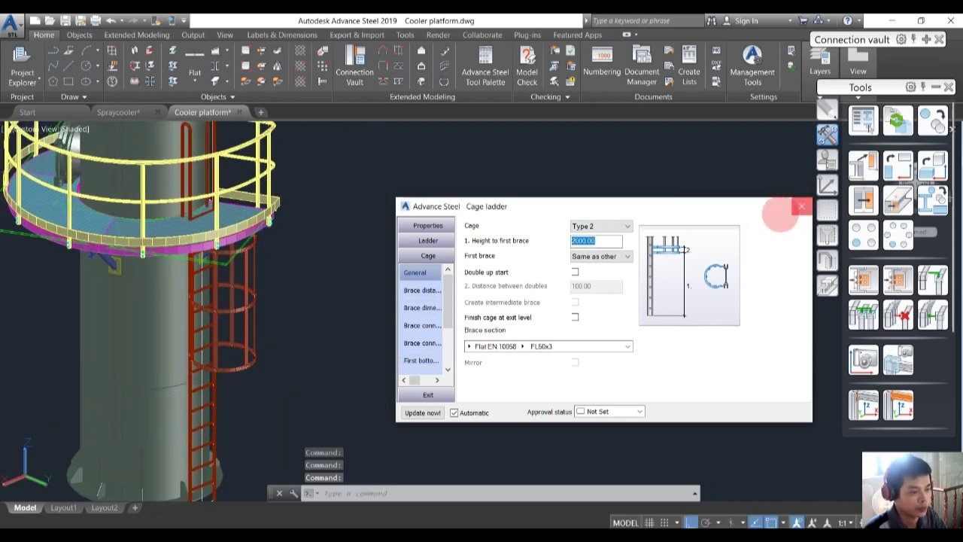
{"action": "left_click", "coordinate": [801, 205]}
Examine where the ladder passes through the lowest platform and the opening outline around it
{"action": "middle_click_drag", "start_coordinate": [327, 354], "coordinate": [504, 335]}
{"action": "scroll", "coordinate": [391, 215], "scroll_direction": "up", "scroll_amount": 4}
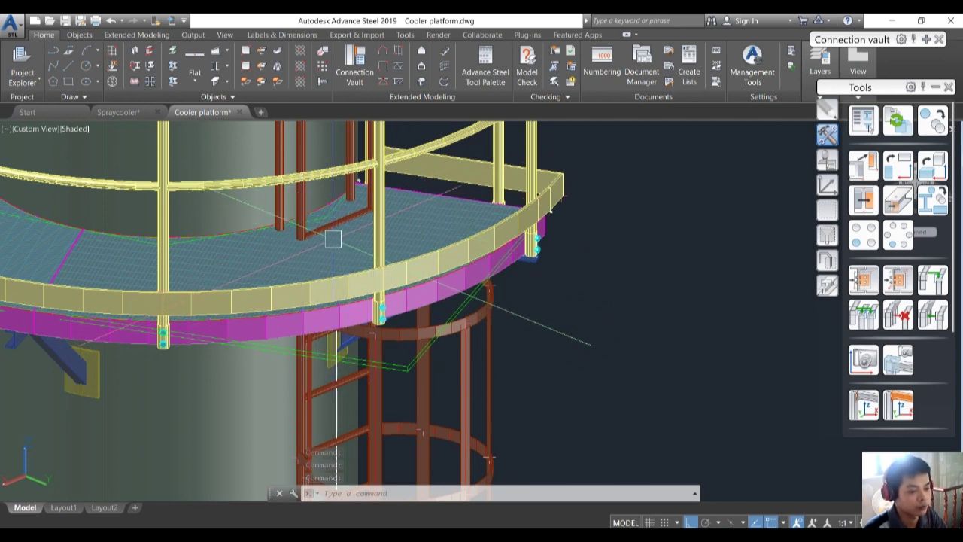
{"action": "scroll", "coordinate": [322, 239], "scroll_direction": "down", "scroll_amount": 3}
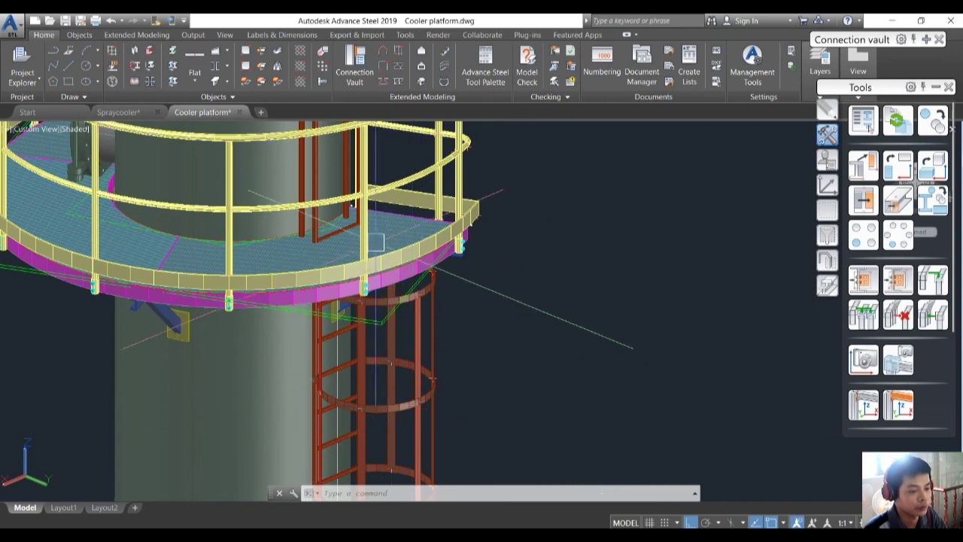
{"action": "scroll", "coordinate": [346, 230], "scroll_direction": "up", "scroll_amount": 2}
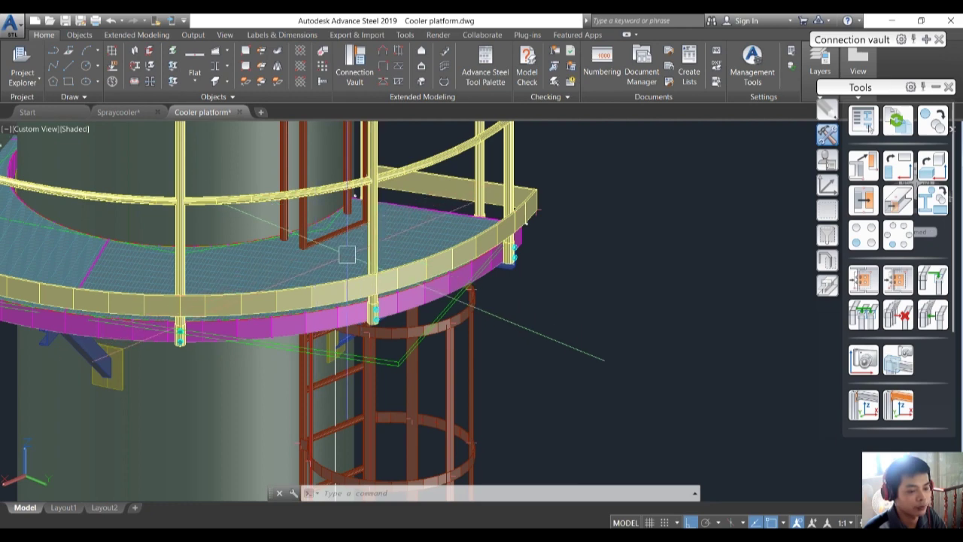
{"action": "middle_click_drag", "start_coordinate": [355, 254], "coordinate": [374, 284], "text": "shift"}
{"action": "key", "text": "F11"}
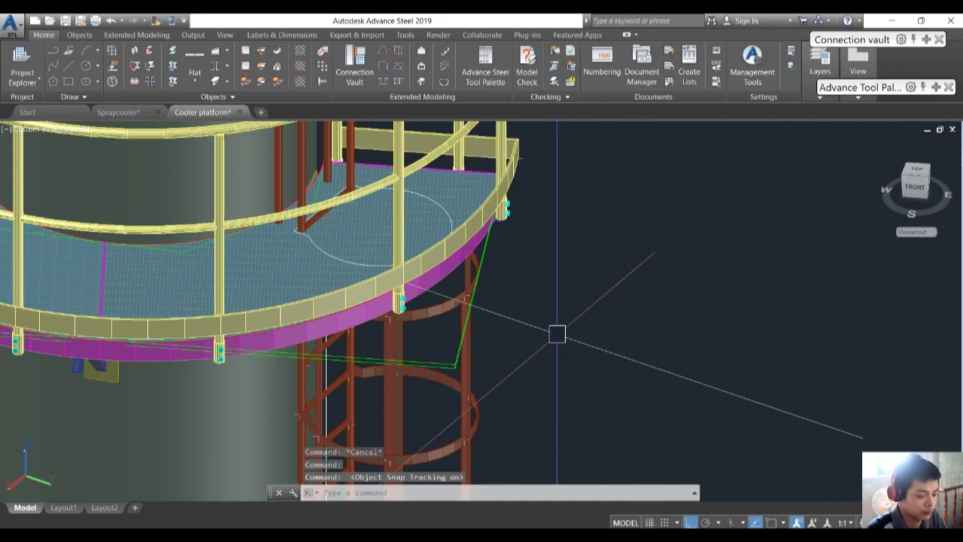
{"action": "middle_click_drag", "start_coordinate": [533, 323], "coordinate": [561, 366]}
{"action": "middle_click_drag", "start_coordinate": [431, 339], "coordinate": [450, 354], "text": "shift"}
{"action": "scroll", "coordinate": [358, 307], "scroll_direction": "up", "scroll_amount": 5}
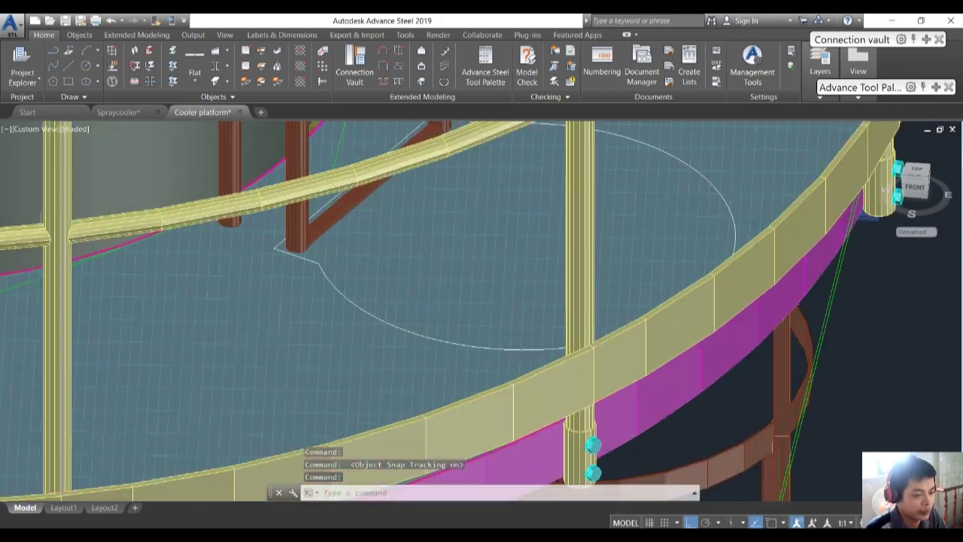
{"action": "mouse_move", "coordinate": [427, 287]}
{"action": "middle_mouse_down", "text": "shift"}
{"action": "mouse_move", "coordinate": [445, 284]}
{"action": "mouse_move", "coordinate": [438, 279]}
{"action": "middle_mouse_up", "text": "shift"}
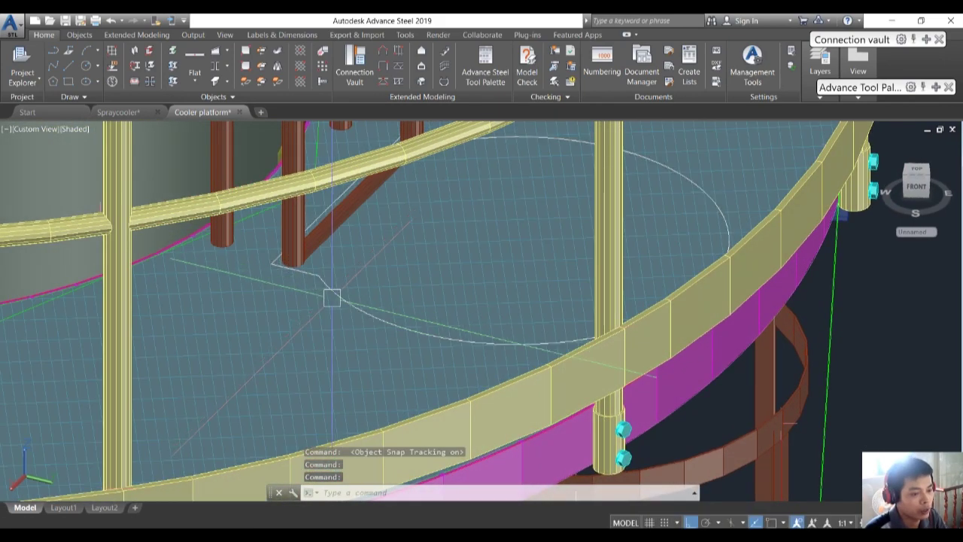
{"action": "scroll", "coordinate": [332, 297], "scroll_direction": "down", "scroll_amount": 4}
{"action": "mouse_move", "coordinate": [498, 253]}
{"action": "middle_mouse_down", "text": "shift"}
{"action": "mouse_move", "coordinate": [486, 250]}
{"action": "mouse_move", "coordinate": [484, 262]}
{"action": "middle_mouse_up", "text": "shift"}
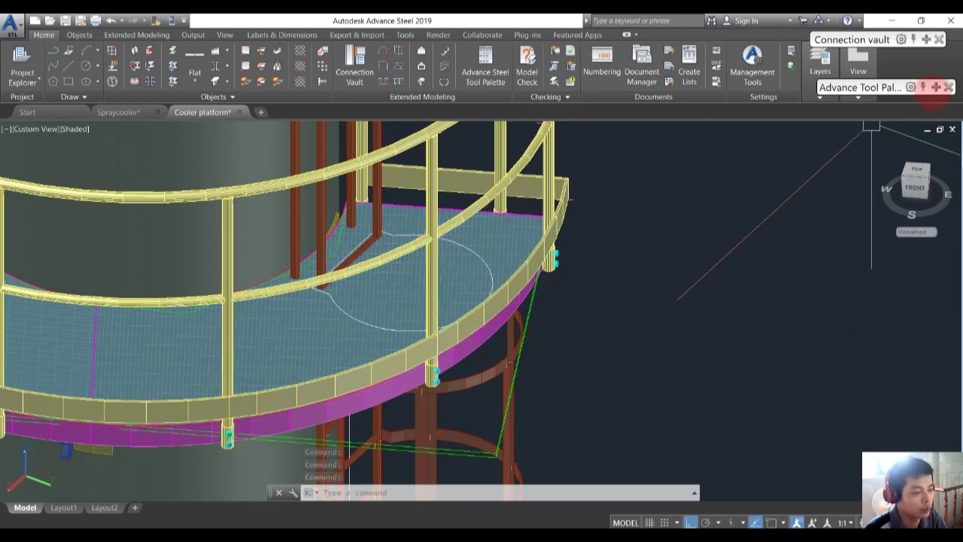
Cut the ladder opening in the lowest platform's grating with a polygon contour based on the existing outline polyline
{"action": "mouse_move", "coordinate": [933, 86]}
{"action": "left_click", "coordinate": [828, 284]}
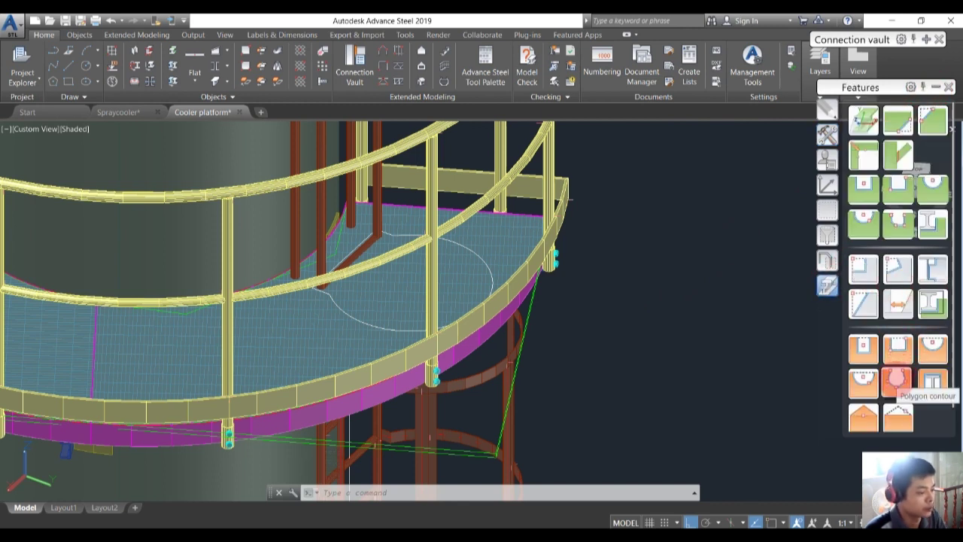
{"action": "left_click", "coordinate": [898, 381]}
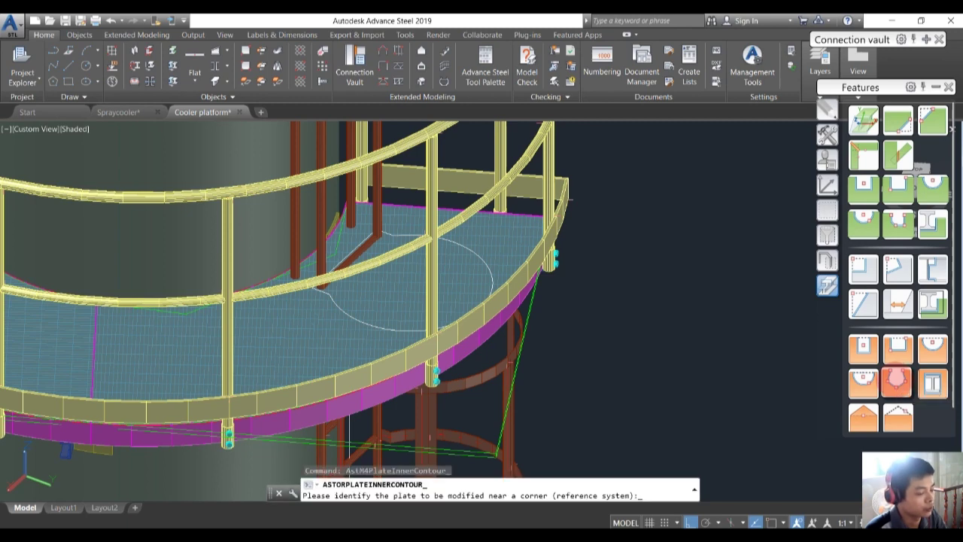
{"action": "scroll", "coordinate": [532, 262], "scroll_direction": "up", "scroll_amount": 5}
{"action": "left_click", "coordinate": [484, 239]}
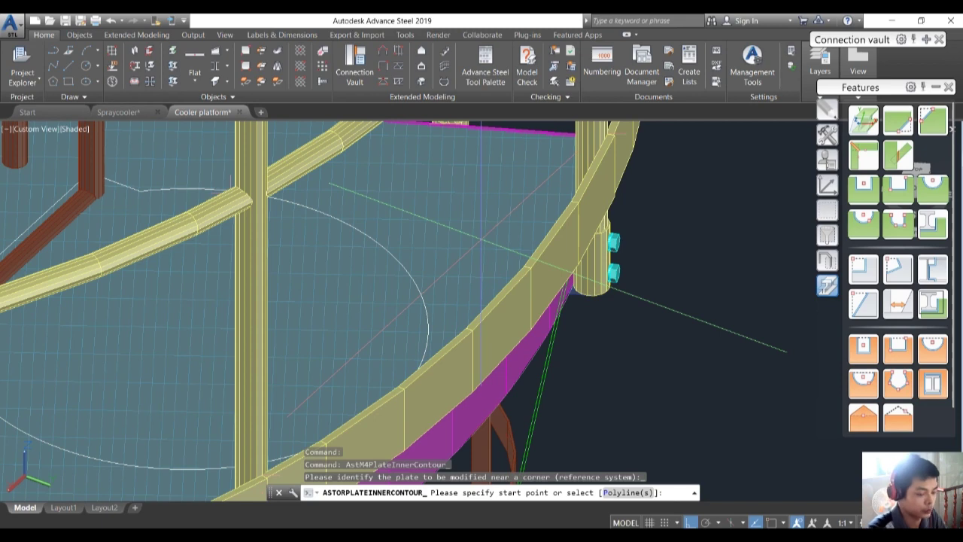
{"action": "type", "text": "p"}
{"action": "key", "text": "Return"}
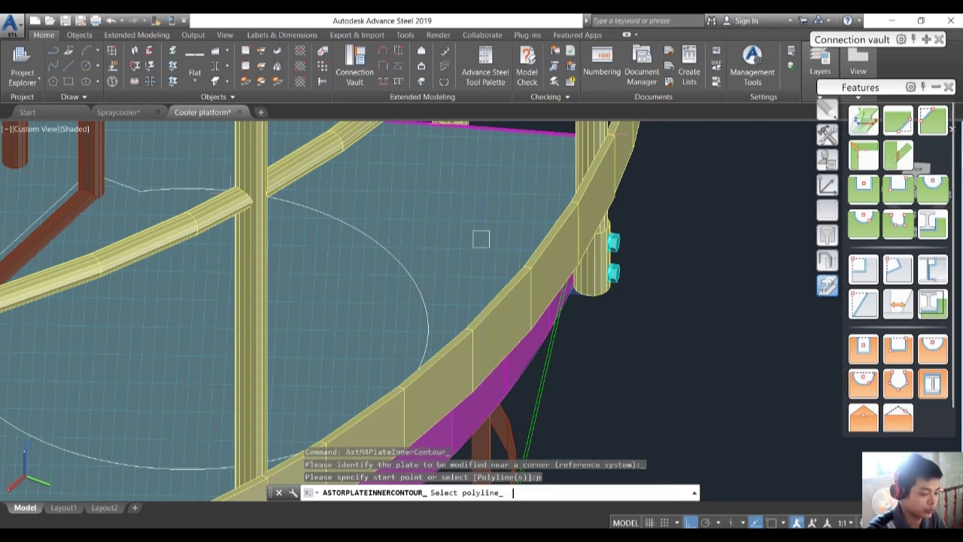
{"action": "scroll", "coordinate": [402, 266], "scroll_direction": "up", "scroll_amount": 5}
{"action": "left_click", "coordinate": [425, 264]}
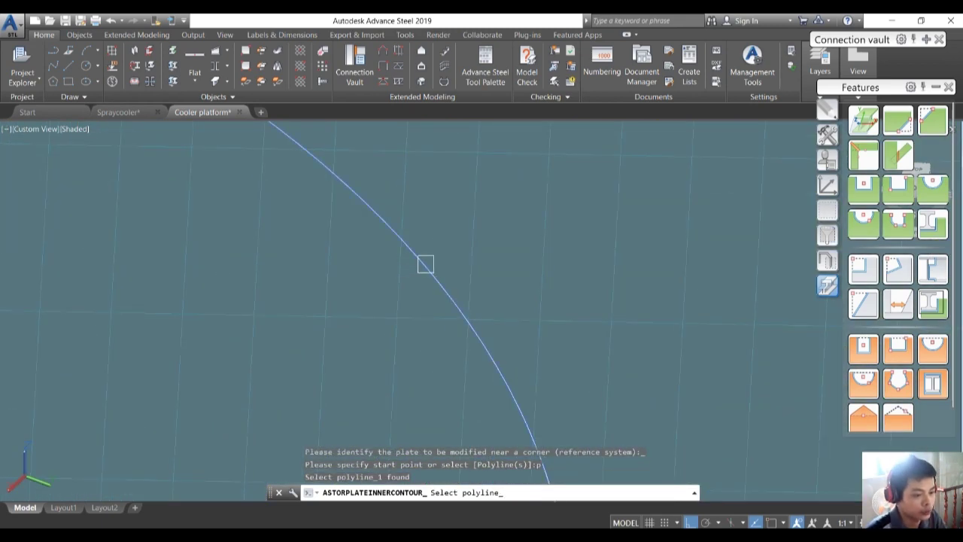
{"action": "scroll", "coordinate": [583, 304], "scroll_direction": "down", "scroll_amount": 5}
{"action": "key", "text": "Return"}
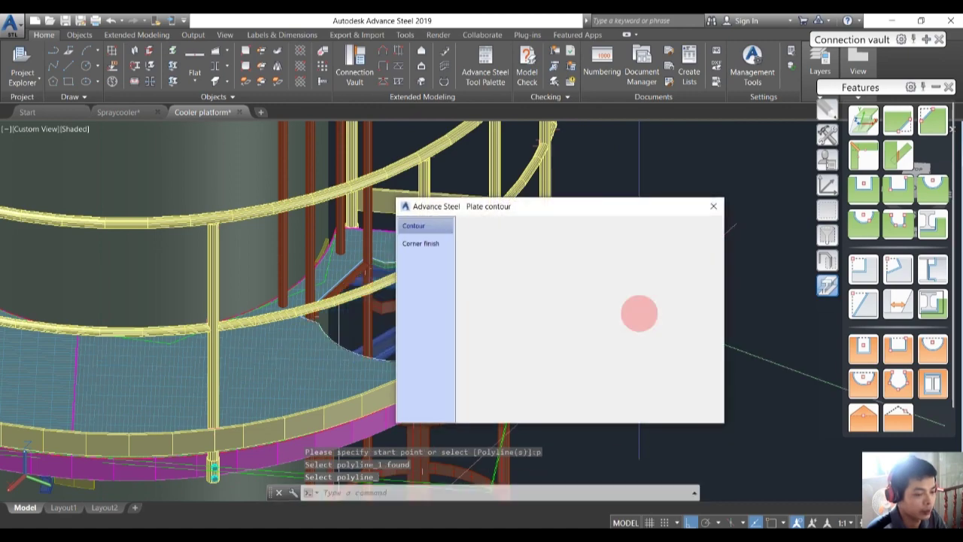
{"action": "left_click", "coordinate": [714, 206]}
{"action": "key", "text": "Escape"}
{"action": "key", "text": "Escape"}
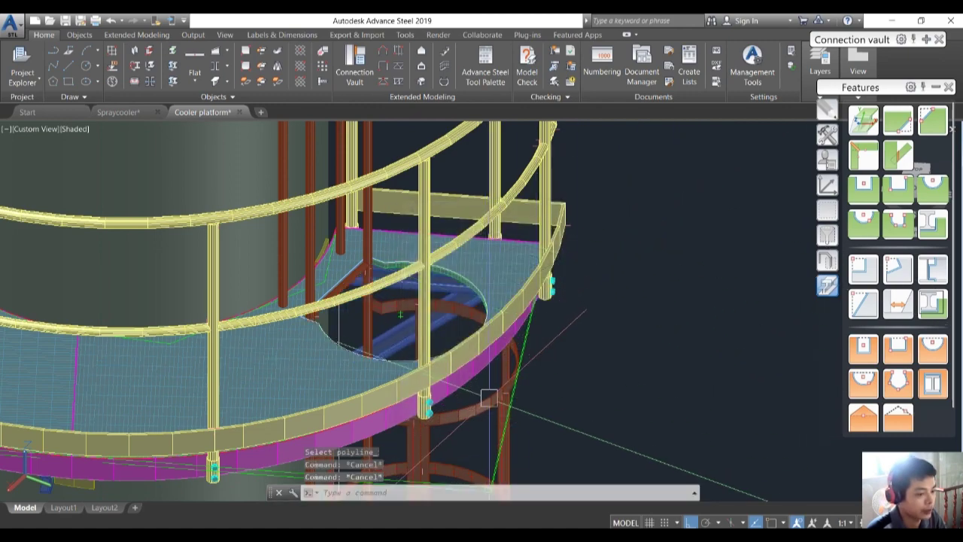
Reopen the cage ladder's joint properties and set its wall connection to Plate
{"action": "middle_click_drag", "start_coordinate": [355, 381], "coordinate": [355, 360], "text": "shift"}
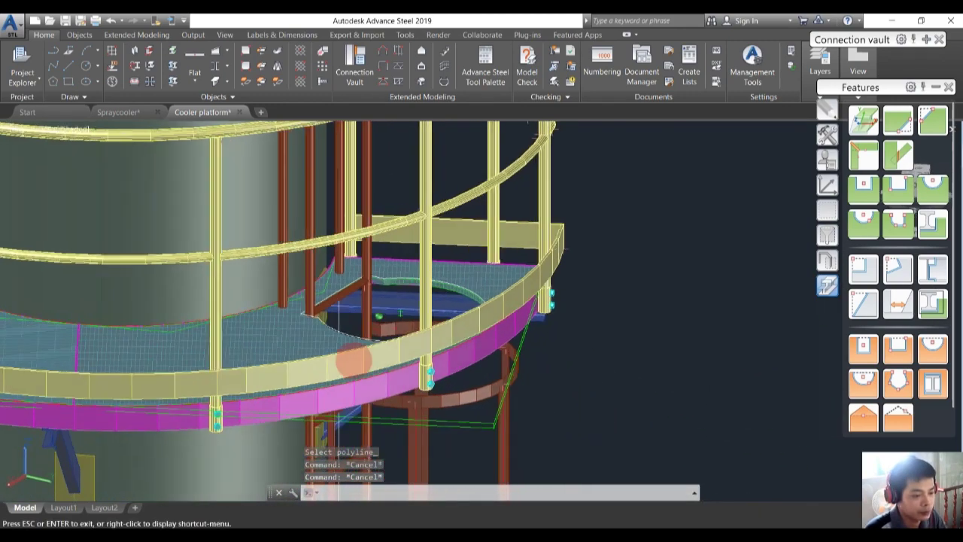
{"action": "scroll", "coordinate": [377, 336], "scroll_direction": "down", "scroll_amount": 6}
{"action": "middle_click_drag", "start_coordinate": [424, 398], "coordinate": [449, 280], "text": "shift"}
{"action": "scroll", "coordinate": [448, 280], "scroll_direction": "up", "scroll_amount": 3}
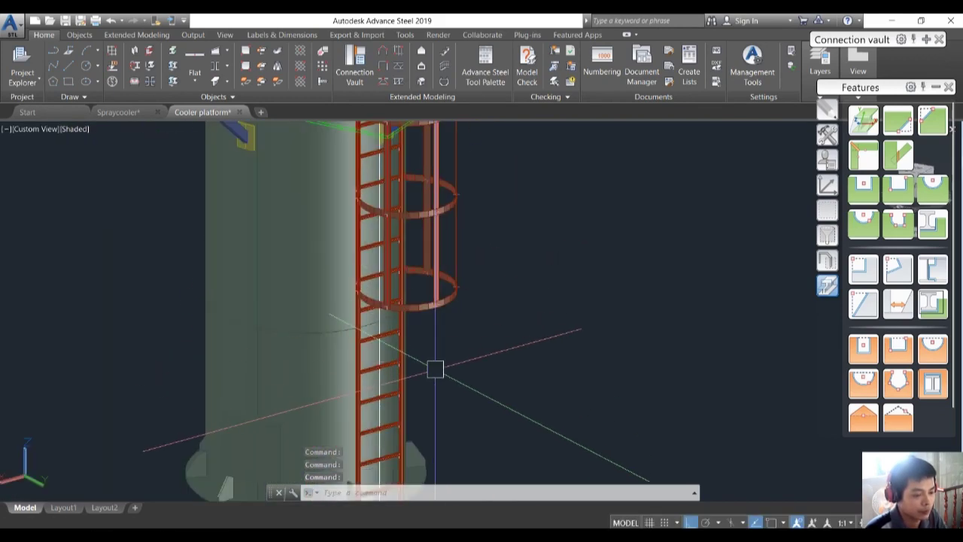
{"action": "middle_click_drag", "start_coordinate": [435, 369], "coordinate": [478, 275], "text": "shift"}
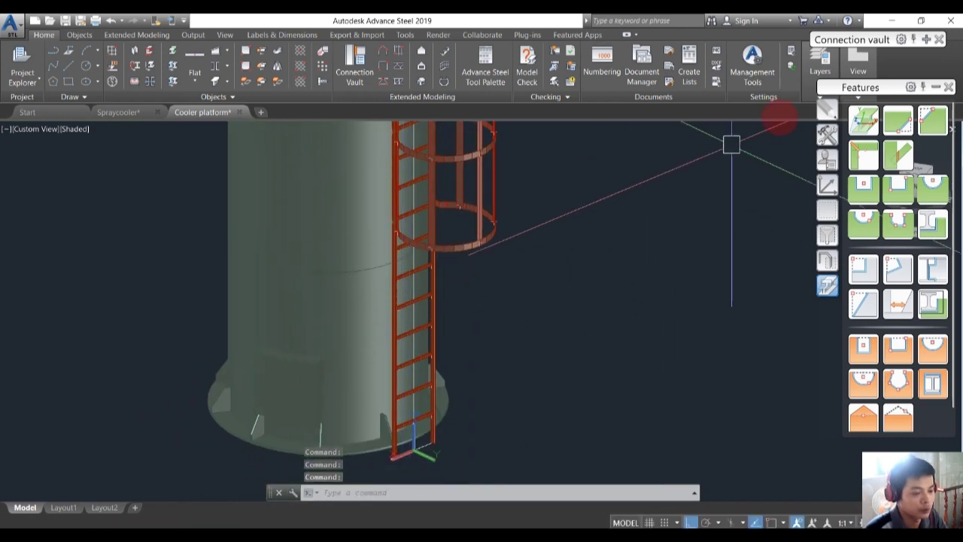
{"action": "scroll", "coordinate": [458, 247], "scroll_direction": "up", "scroll_amount": 2}
{"action": "left_click", "coordinate": [458, 247]}
{"action": "right_click", "coordinate": [459, 247]}
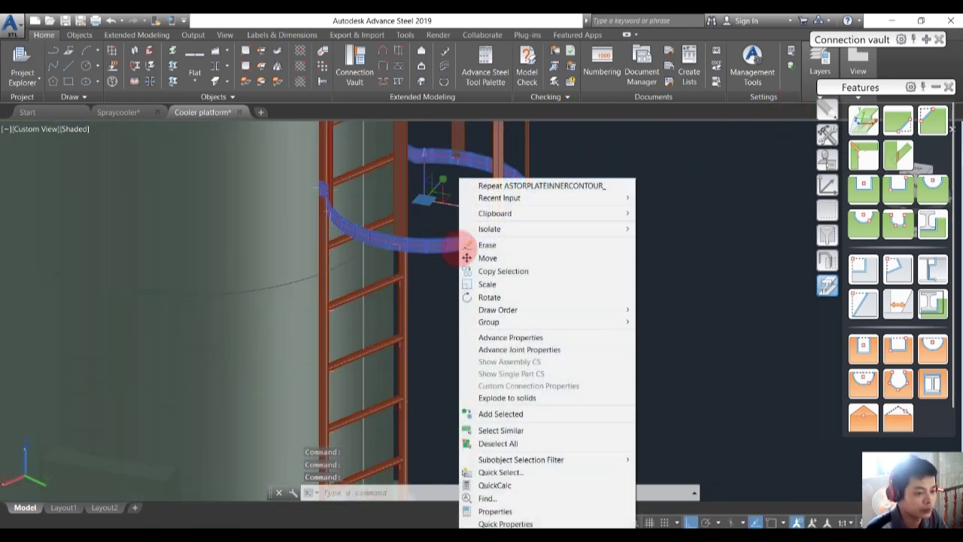
{"action": "left_click", "coordinate": [516, 347]}
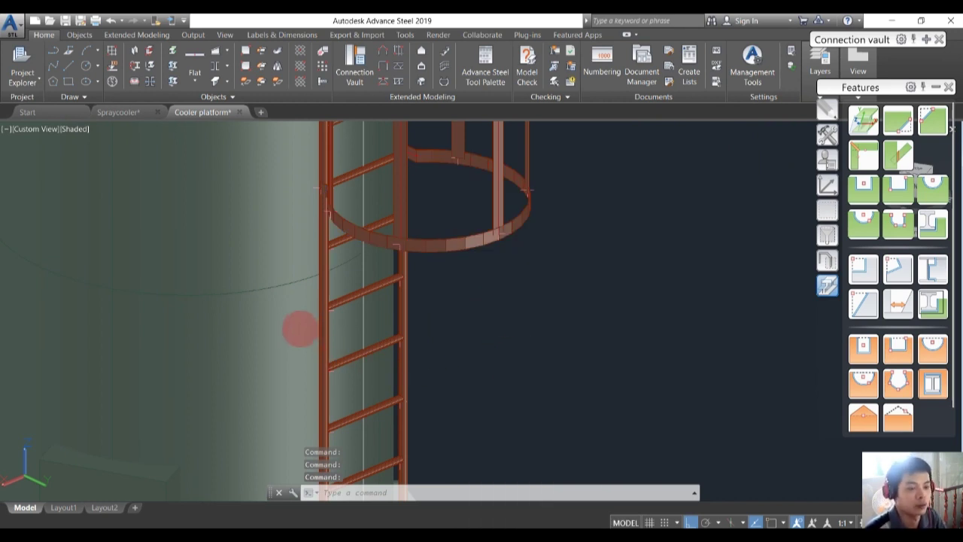
{"action": "left_click_drag", "start_coordinate": [606, 206], "coordinate": [682, 172]}
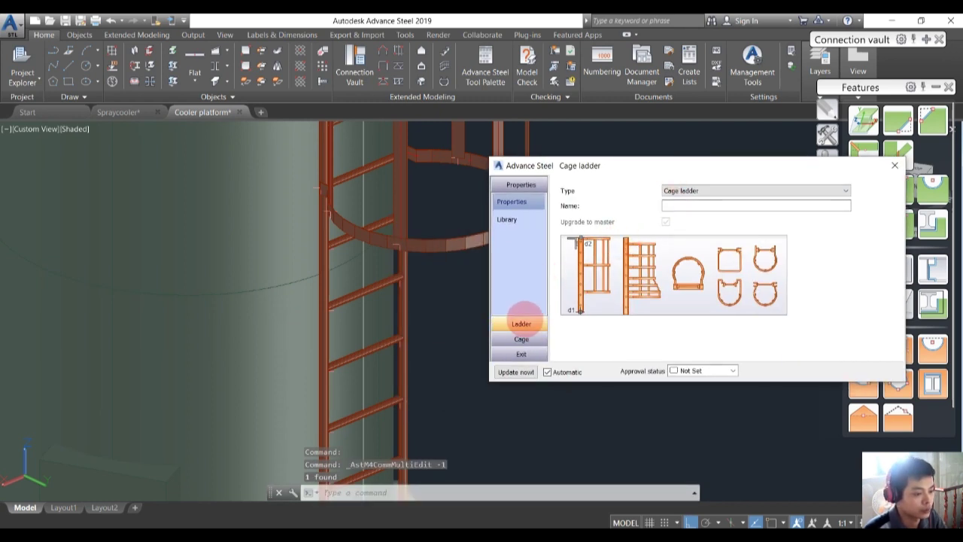
{"action": "left_click", "coordinate": [520, 322]}
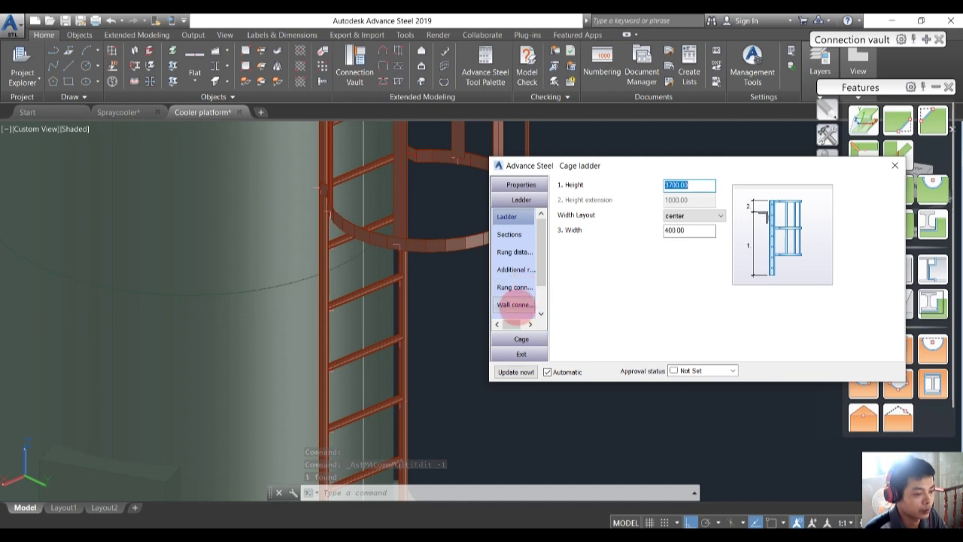
{"action": "left_click", "coordinate": [515, 305]}
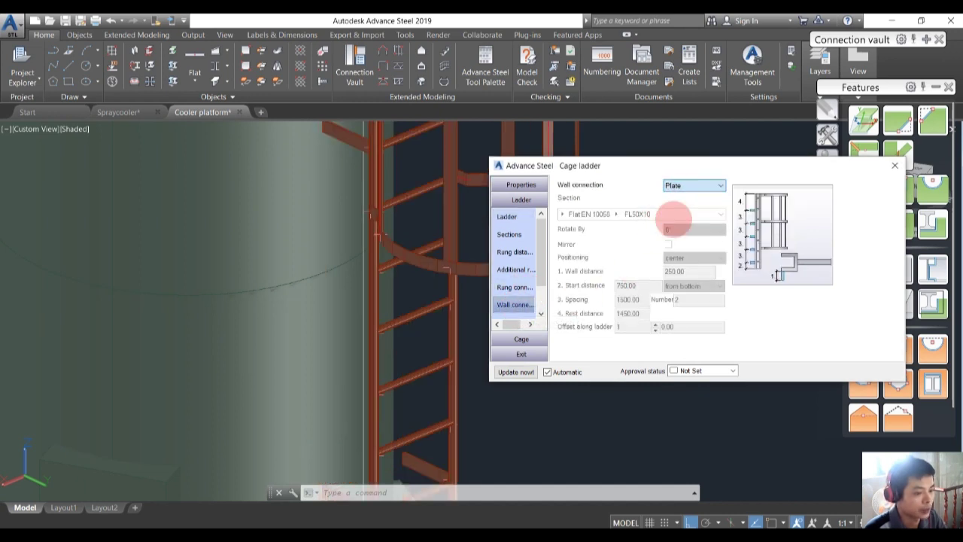
Set the wall distance of the ladder's wall connection plates to 100 and check their reach to the tower shell
{"action": "scroll", "coordinate": [525, 427], "scroll_direction": "down", "scroll_amount": 5}
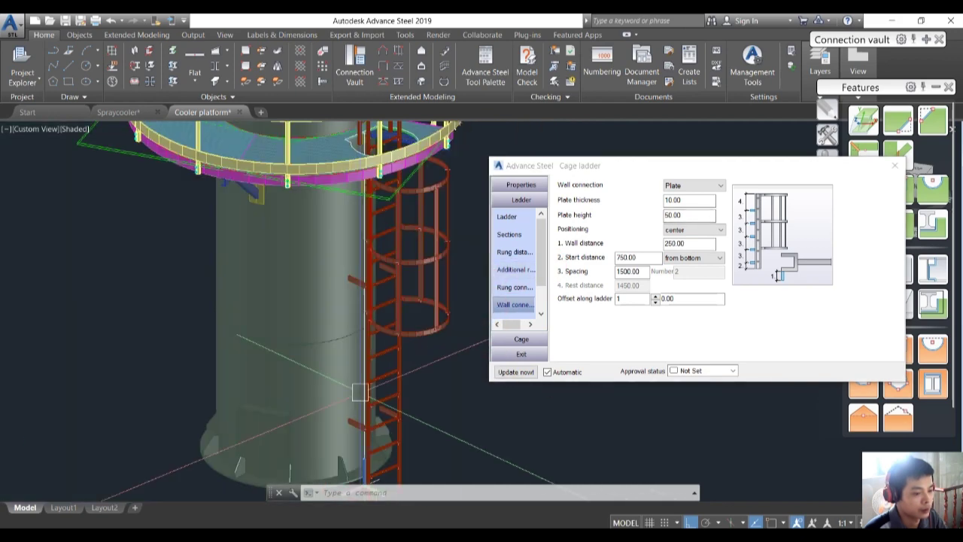
{"action": "middle_click_drag", "start_coordinate": [525, 427], "coordinate": [421, 412], "text": "shift"}
{"action": "left_click", "coordinate": [690, 243]}
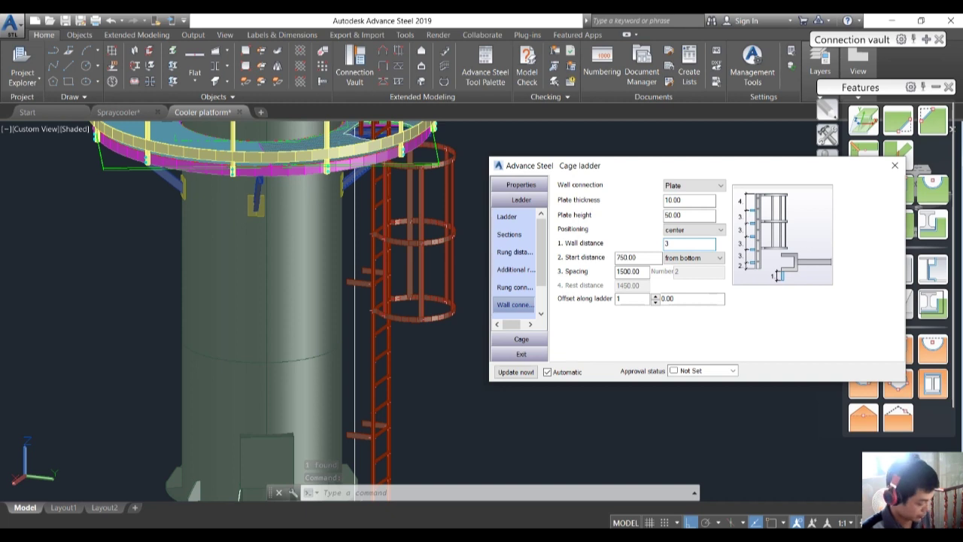
{"action": "key", "text": "Return"}
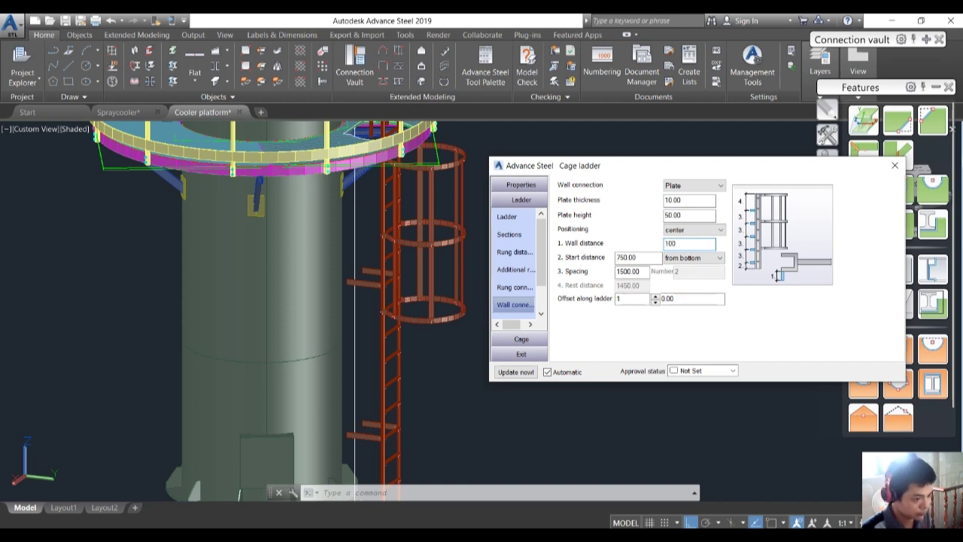
{"action": "left_click", "coordinate": [642, 325]}
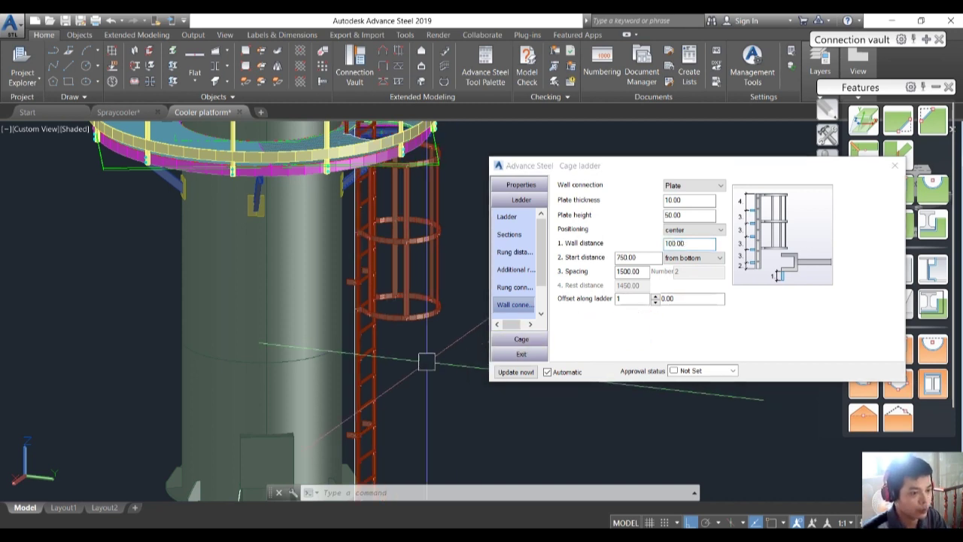
{"action": "scroll", "coordinate": [349, 268], "scroll_direction": "up", "scroll_amount": 7}
{"action": "middle_click_drag", "start_coordinate": [349, 268], "coordinate": [340, 318], "text": "shift"}
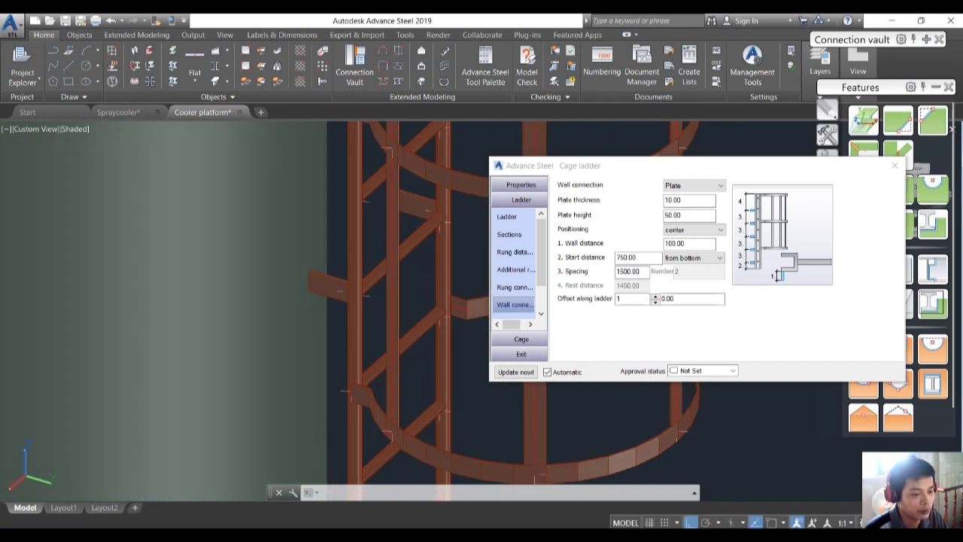
Check the ladder's wall connection plates against the tower shell, and close the cage ladder properties
{"action": "scroll", "coordinate": [316, 301], "scroll_direction": "down", "scroll_amount": 2}
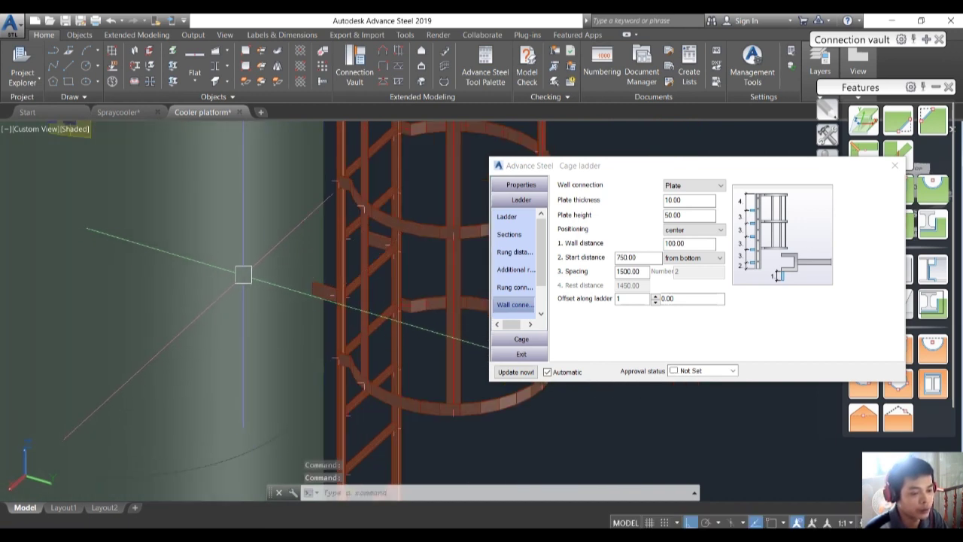
{"action": "scroll", "coordinate": [321, 290], "scroll_direction": "up", "scroll_amount": 4}
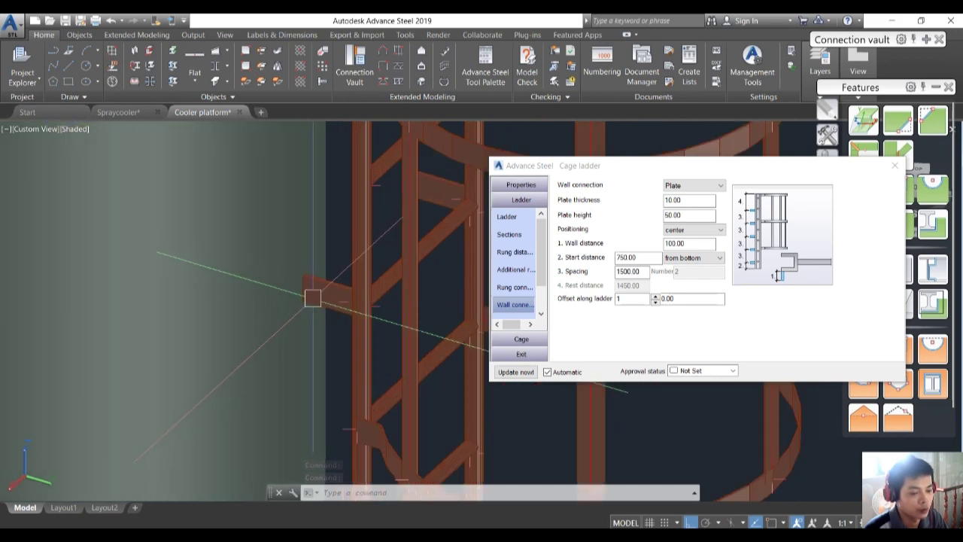
{"action": "scroll", "coordinate": [298, 307], "scroll_direction": "down", "scroll_amount": 2}
{"action": "scroll", "coordinate": [299, 303], "scroll_direction": "down", "scroll_amount": 4}
{"action": "middle_click_drag", "start_coordinate": [340, 301], "coordinate": [284, 350]}
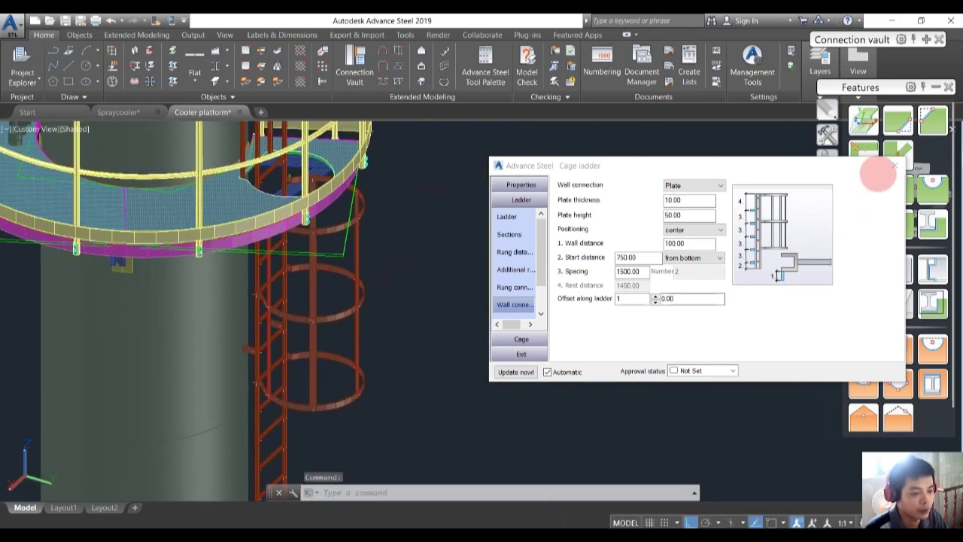
{"action": "left_click", "coordinate": [752, 227]}
{"action": "left_click", "coordinate": [895, 166]}
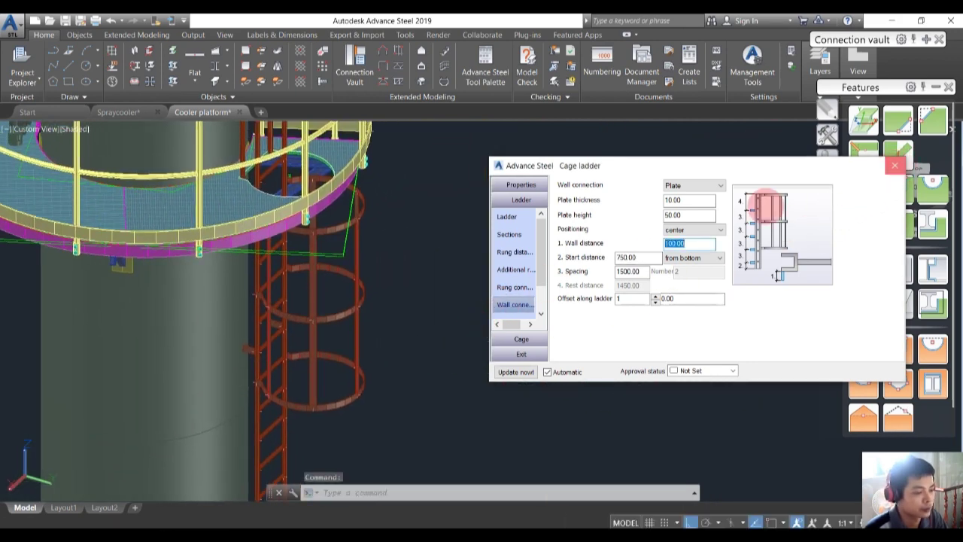
Examine the railed platforms along the tower and the ladder's passage through the lowest one
{"action": "scroll", "coordinate": [378, 321], "scroll_direction": "down", "scroll_amount": 2}
{"action": "middle_click_drag", "start_coordinate": [382, 324], "coordinate": [414, 434], "text": "shift"}
{"action": "scroll", "coordinate": [409, 312], "scroll_direction": "down", "scroll_amount": 4}
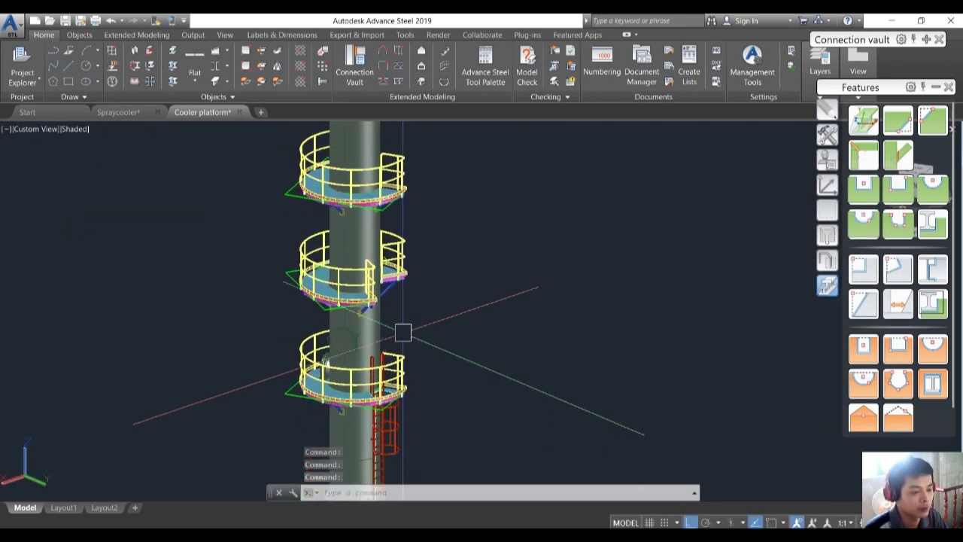
{"action": "middle_click_drag", "start_coordinate": [402, 329], "coordinate": [387, 301]}
{"action": "scroll", "coordinate": [415, 351], "scroll_direction": "up", "scroll_amount": 2}
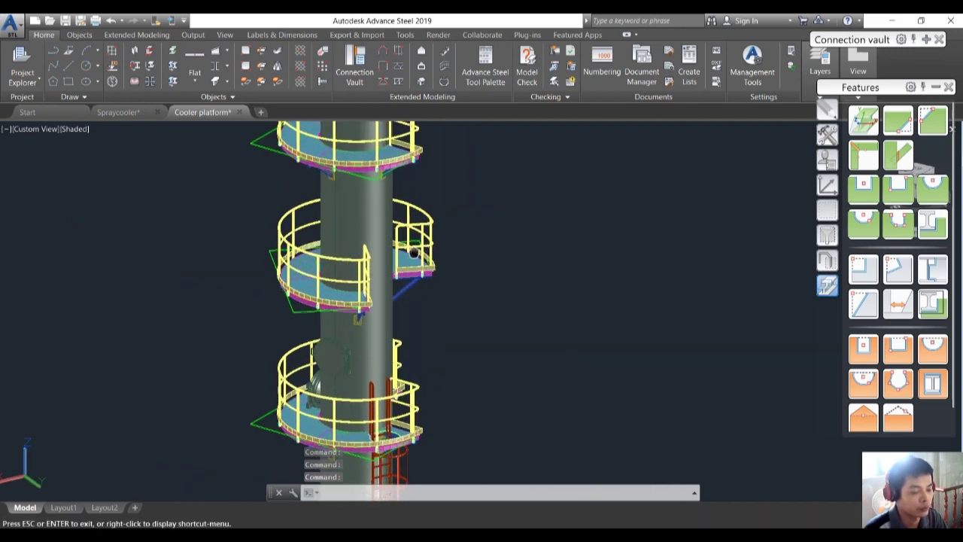
{"action": "middle_click_drag", "start_coordinate": [404, 356], "coordinate": [300, 246], "text": "shift"}
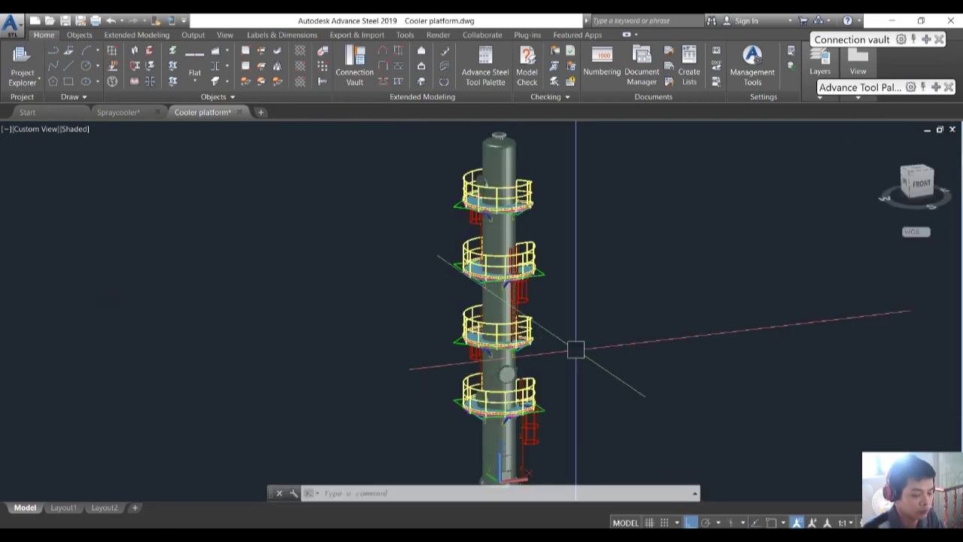
Inspect the cage ladders linking the successive platforms from the front and left sides of the tower
{"action": "middle_click_drag", "start_coordinate": [576, 349], "coordinate": [559, 280], "text": "shift"}
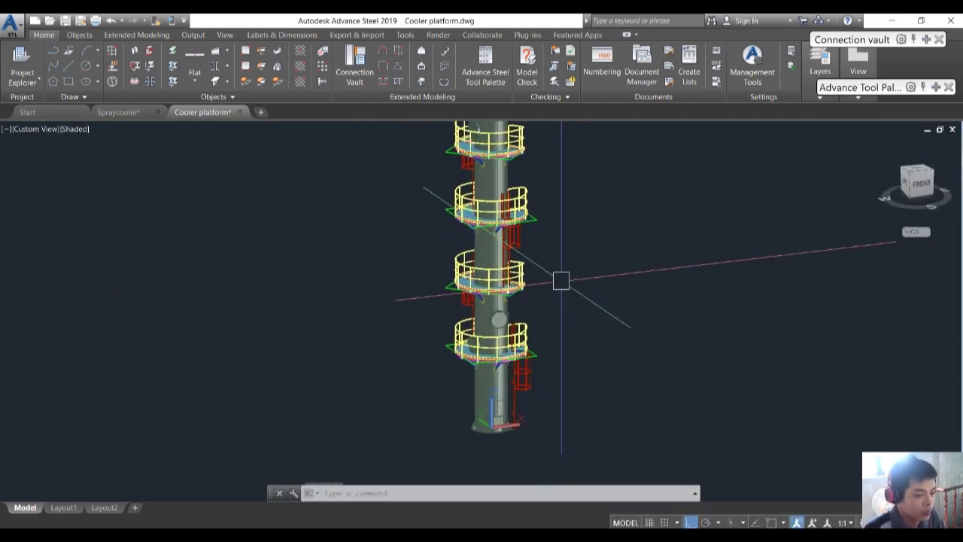
{"action": "scroll", "coordinate": [522, 366], "scroll_direction": "up", "scroll_amount": 5}
{"action": "middle_click_drag", "start_coordinate": [522, 366], "coordinate": [584, 432], "text": "shift"}
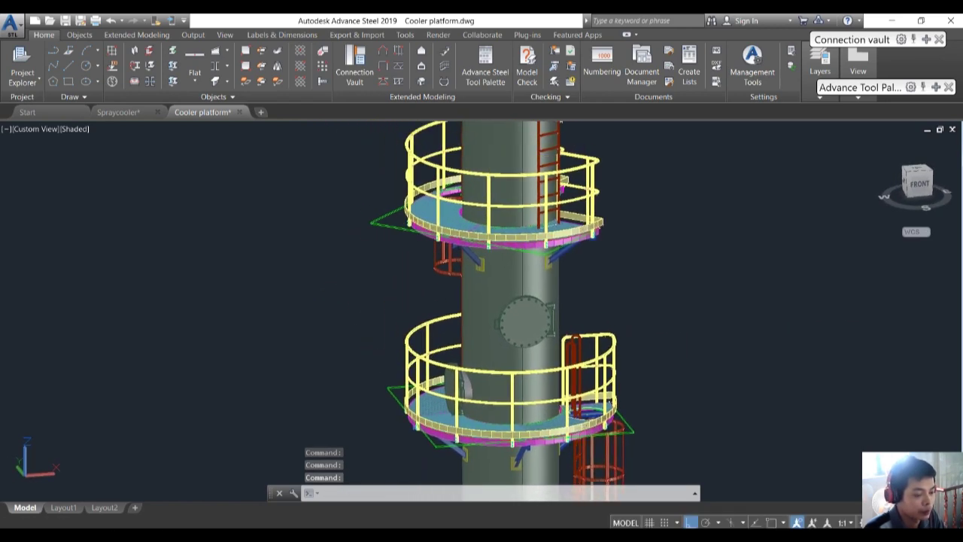
{"action": "middle_click_drag", "start_coordinate": [527, 346], "coordinate": [542, 337], "text": "shift"}
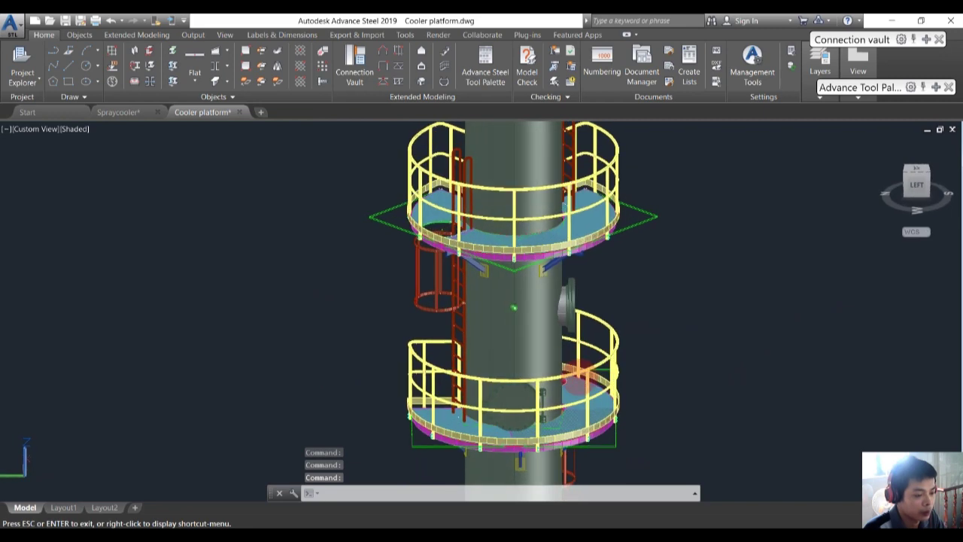
{"action": "scroll", "coordinate": [452, 217], "scroll_direction": "up", "scroll_amount": 8}
{"action": "scroll", "coordinate": [435, 338], "scroll_direction": "down", "scroll_amount": 10}
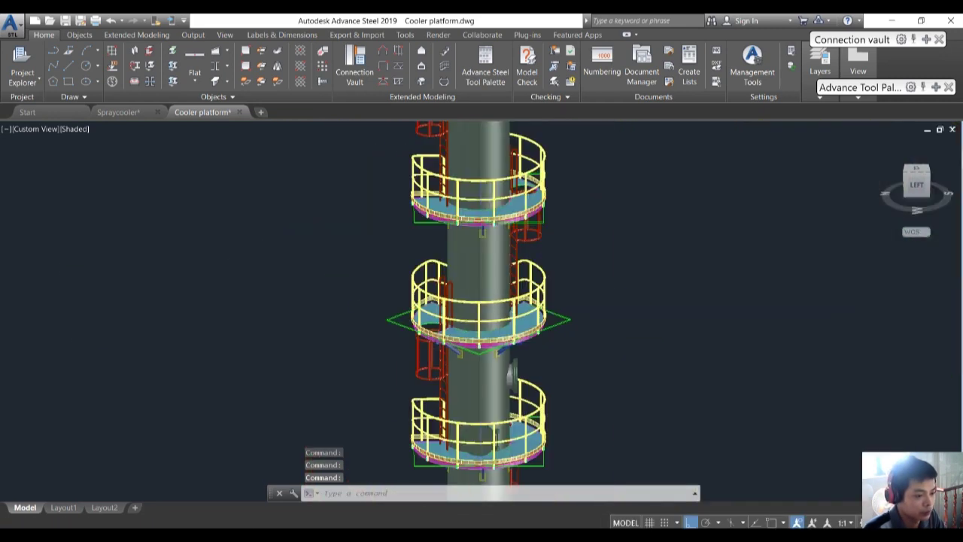
{"action": "middle_click_drag", "start_coordinate": [519, 259], "coordinate": [463, 342]}
{"action": "scroll", "coordinate": [513, 331], "scroll_direction": "up", "scroll_amount": 6}
{"action": "scroll", "coordinate": [583, 368], "scroll_direction": "down", "scroll_amount": 4}
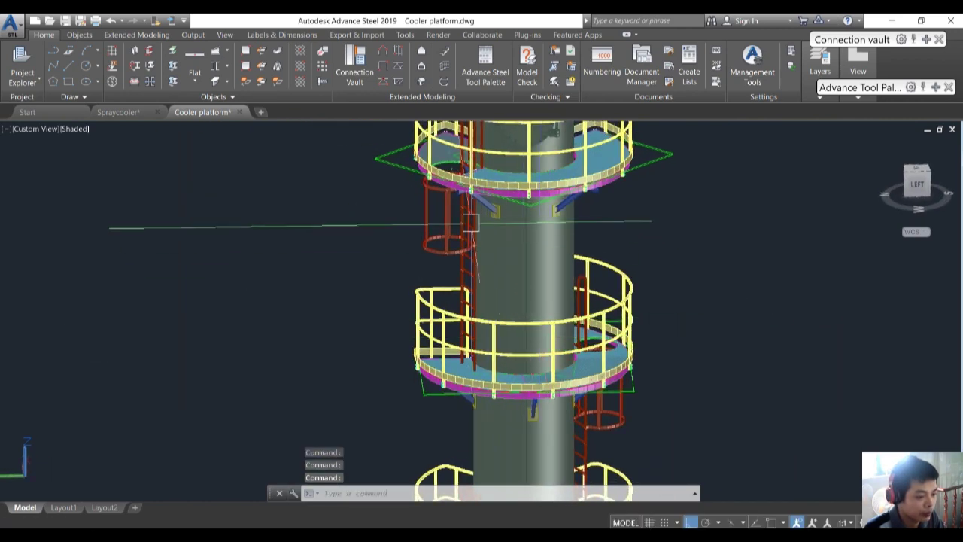
{"action": "scroll", "coordinate": [459, 177], "scroll_direction": "up", "scroll_amount": 5}
{"action": "mouse_move", "coordinate": [512, 194]}
{"action": "middle_mouse_down"}
{"action": "mouse_move", "coordinate": [511, 393]}
{"action": "mouse_move", "coordinate": [500, 196]}
{"action": "middle_mouse_up"}
{"action": "scroll", "coordinate": [436, 339], "scroll_direction": "down", "scroll_amount": 9}
{"action": "middle_click_drag", "start_coordinate": [509, 460], "coordinate": [413, 331]}
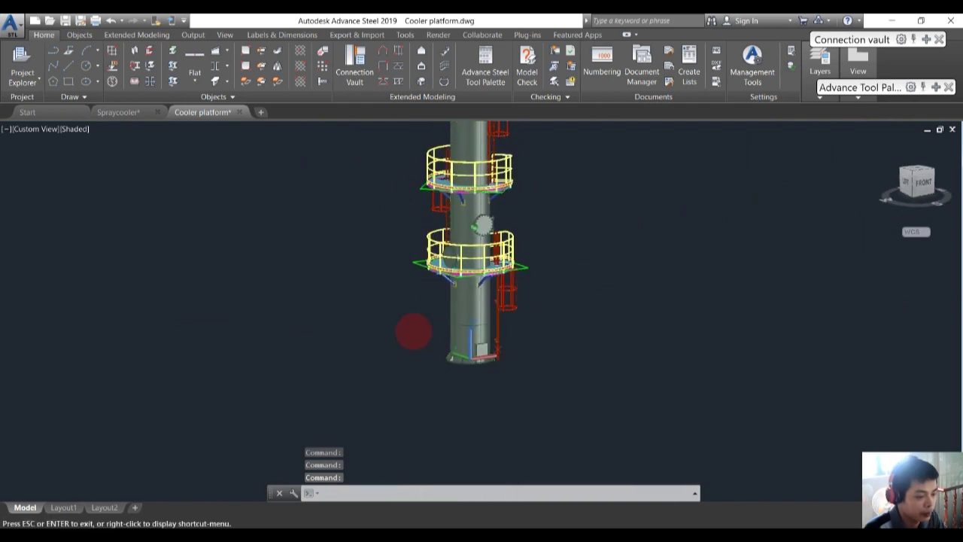
Review the lowest cage ladder from the tower base upward, including the first platform's grating, railing and ladder opening
{"action": "scroll", "coordinate": [495, 329], "scroll_direction": "up", "scroll_amount": 5}
{"action": "middle_click_drag", "start_coordinate": [511, 357], "coordinate": [491, 374], "text": "shift"}
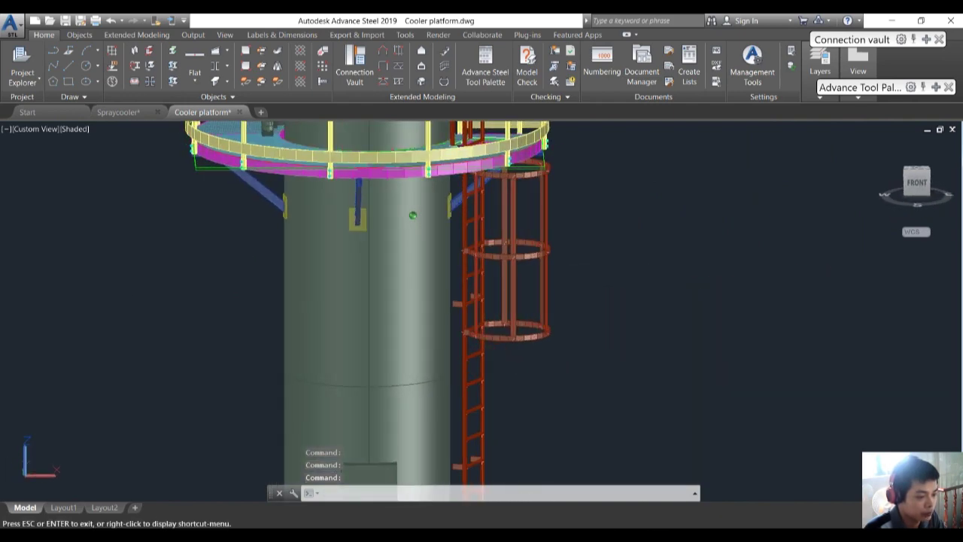
{"action": "middle_click_drag", "start_coordinate": [490, 451], "coordinate": [532, 339]}
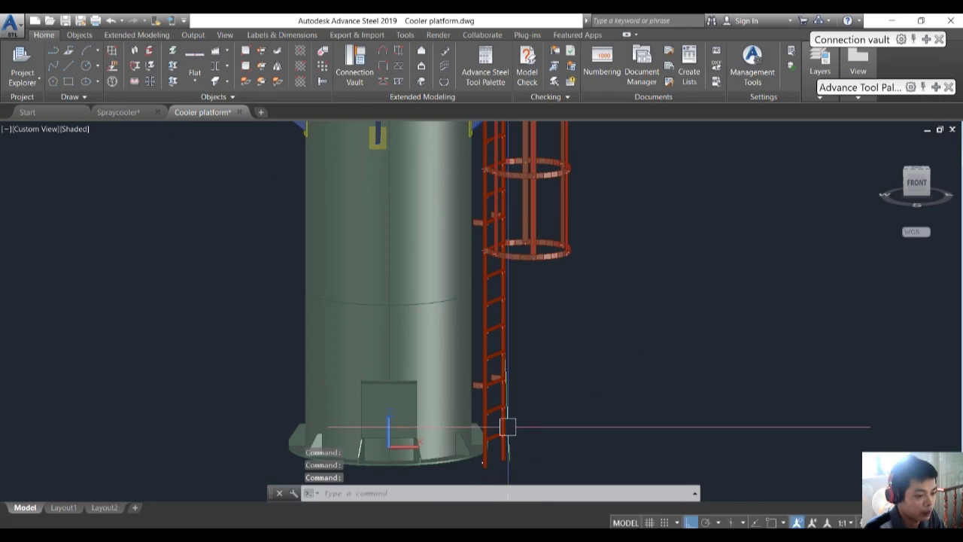
{"action": "scroll", "coordinate": [504, 437], "scroll_direction": "down", "scroll_amount": 3}
{"action": "scroll", "coordinate": [525, 254], "scroll_direction": "up", "scroll_amount": 3}
{"action": "scroll", "coordinate": [527, 218], "scroll_direction": "up", "scroll_amount": 4}
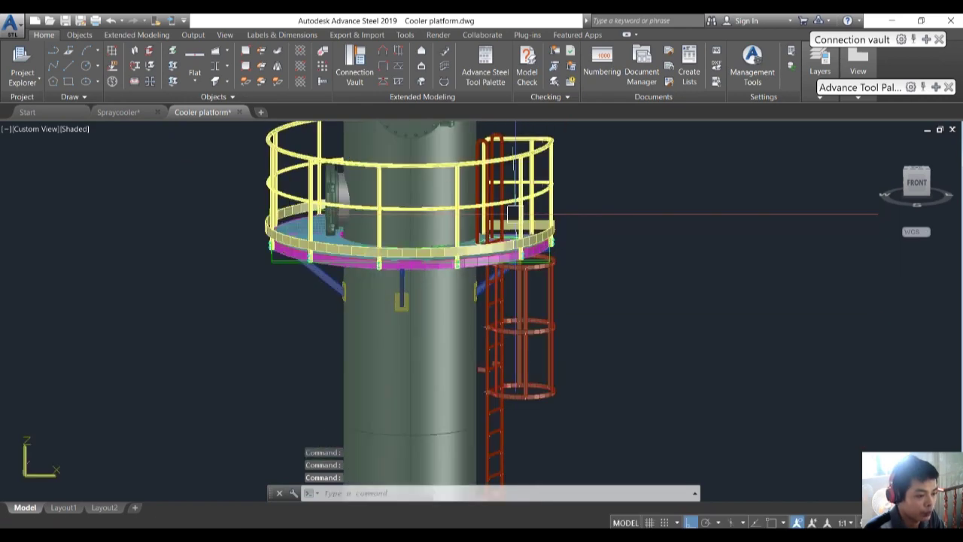
{"action": "scroll", "coordinate": [560, 214], "scroll_direction": "down", "scroll_amount": 2}
{"action": "middle_click_drag", "start_coordinate": [558, 226], "coordinate": [559, 247], "text": "shift"}
{"action": "middle_click_drag", "start_coordinate": [442, 247], "coordinate": [516, 258], "text": "shift"}
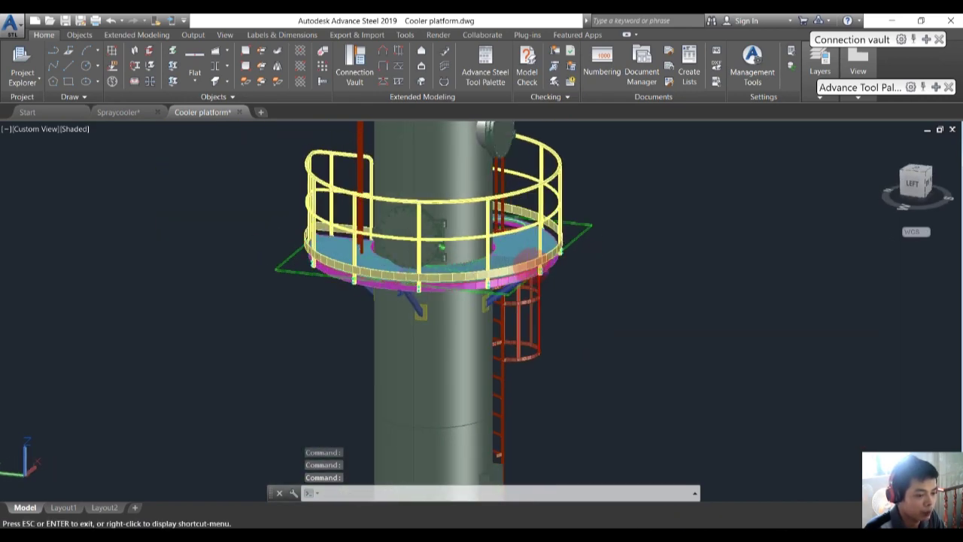
{"action": "middle_click_drag", "start_coordinate": [360, 240], "coordinate": [404, 278]}
{"action": "scroll", "coordinate": [404, 277], "scroll_direction": "up", "scroll_amount": 3}
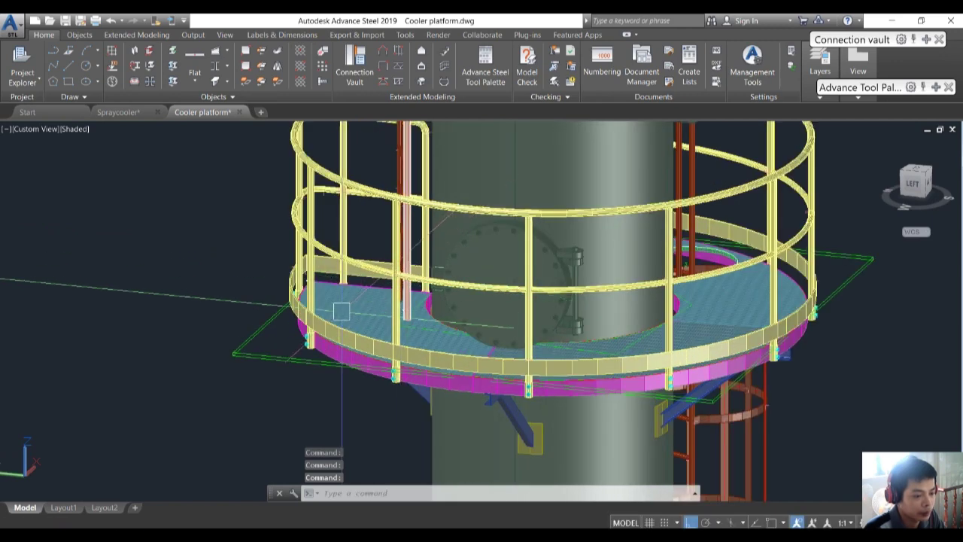
{"action": "scroll", "coordinate": [363, 341], "scroll_direction": "down", "scroll_amount": 4}
{"action": "scroll", "coordinate": [352, 152], "scroll_direction": "up", "scroll_amount": 3}
{"action": "scroll", "coordinate": [444, 249], "scroll_direction": "down", "scroll_amount": 4}
Inspect the upper platforms up to the topmost one, and review the complete tower with all its platforms and ladders
{"action": "middle_click_drag", "start_coordinate": [470, 245], "coordinate": [479, 409]}
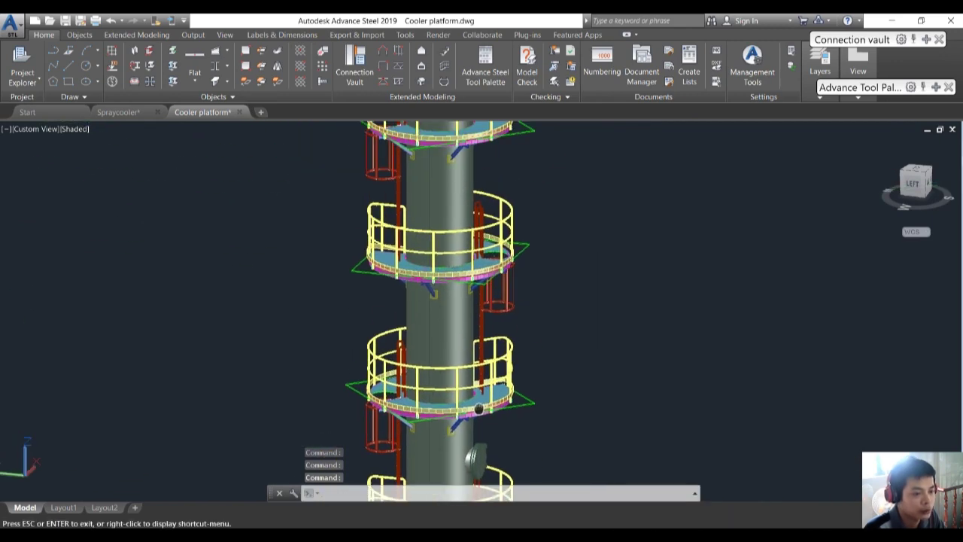
{"action": "middle_click_drag", "start_coordinate": [527, 263], "coordinate": [527, 441]}
{"action": "scroll", "coordinate": [430, 280], "scroll_direction": "up", "scroll_amount": 5}
{"action": "middle_click_drag", "start_coordinate": [450, 282], "coordinate": [392, 251], "text": "shift"}
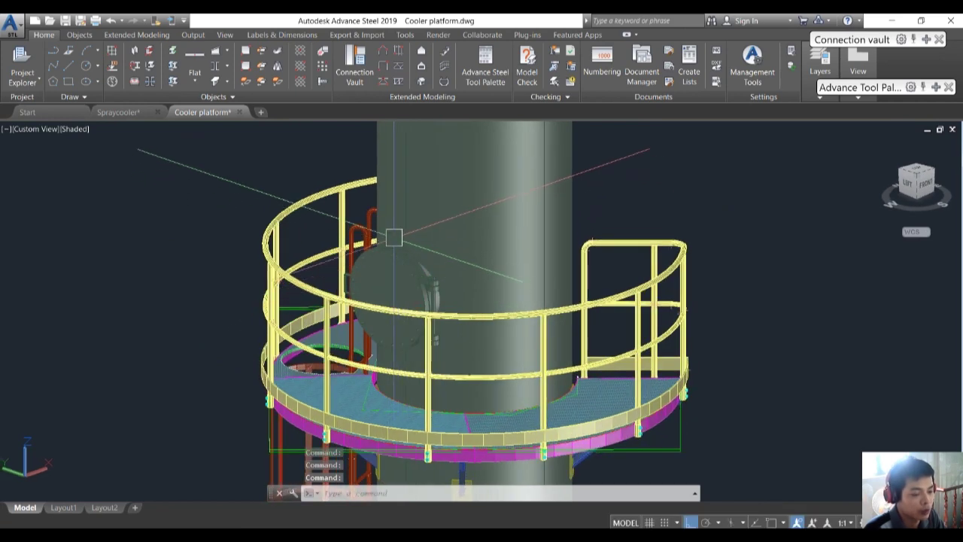
{"action": "scroll", "coordinate": [413, 237], "scroll_direction": "down", "scroll_amount": 5}
{"action": "middle_click_drag", "start_coordinate": [500, 314], "coordinate": [480, 225]}
{"action": "scroll", "coordinate": [493, 259], "scroll_direction": "down", "scroll_amount": 4}
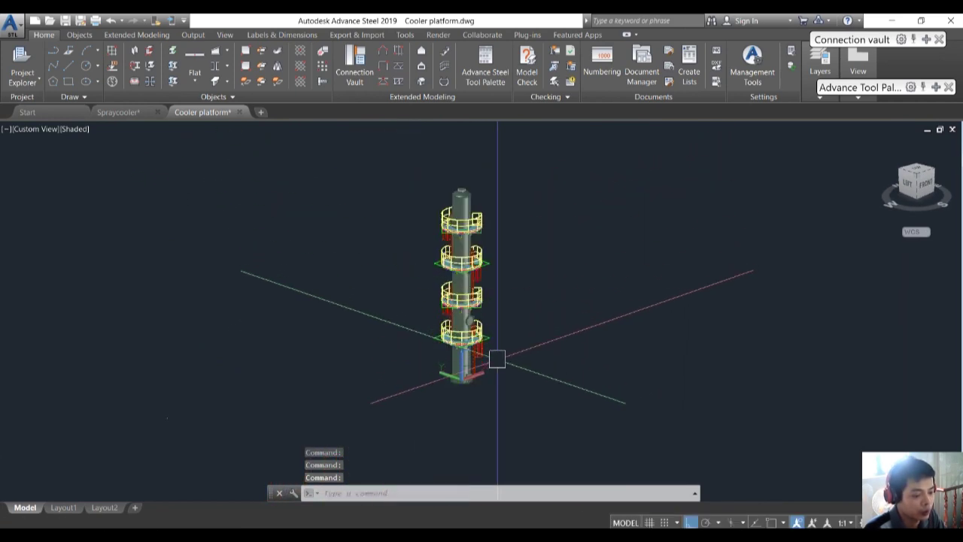
{"action": "scroll", "coordinate": [498, 359], "scroll_direction": "up", "scroll_amount": 4}
{"action": "middle_click_drag", "start_coordinate": [503, 344], "coordinate": [538, 365]}
{"action": "scroll", "coordinate": [518, 352], "scroll_direction": "down", "scroll_amount": 3}
{"action": "middle_click_drag", "start_coordinate": [542, 331], "coordinate": [520, 324]}
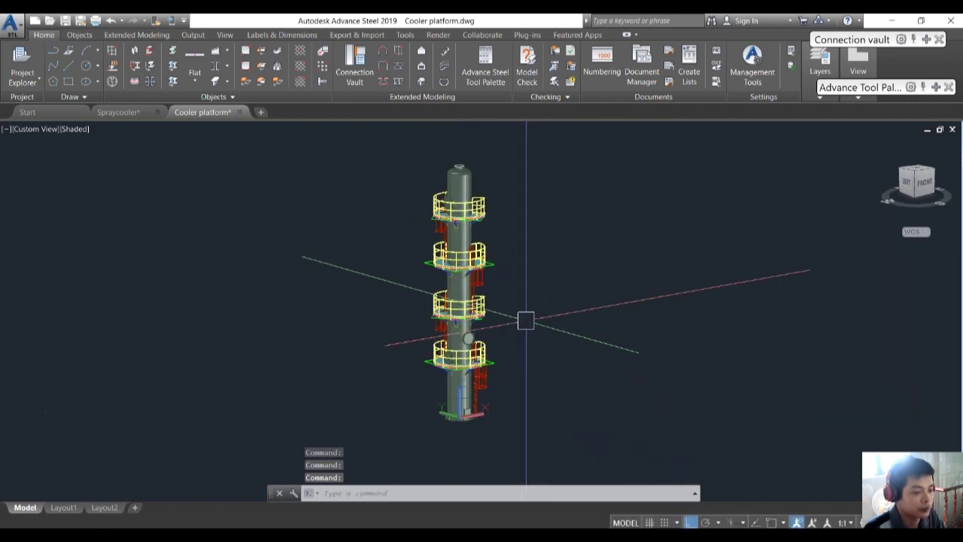